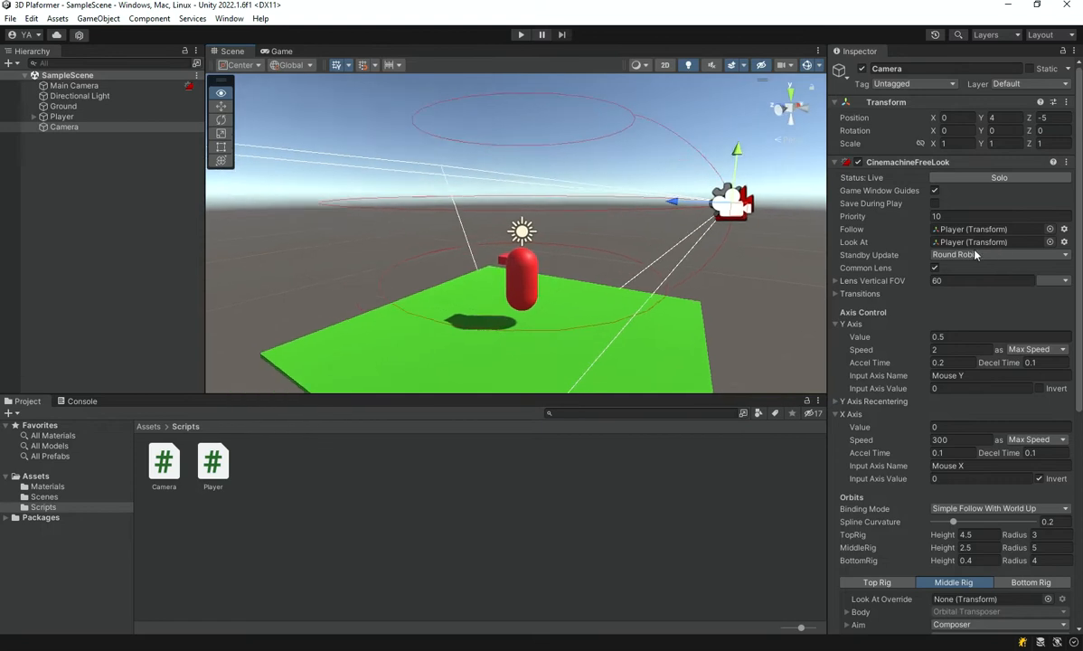
# Step: Play-test the current scene in the Game view and stop play mode
pyautogui.moveTo(637, 294); pyautogui.dragTo(250, 101, button='right')
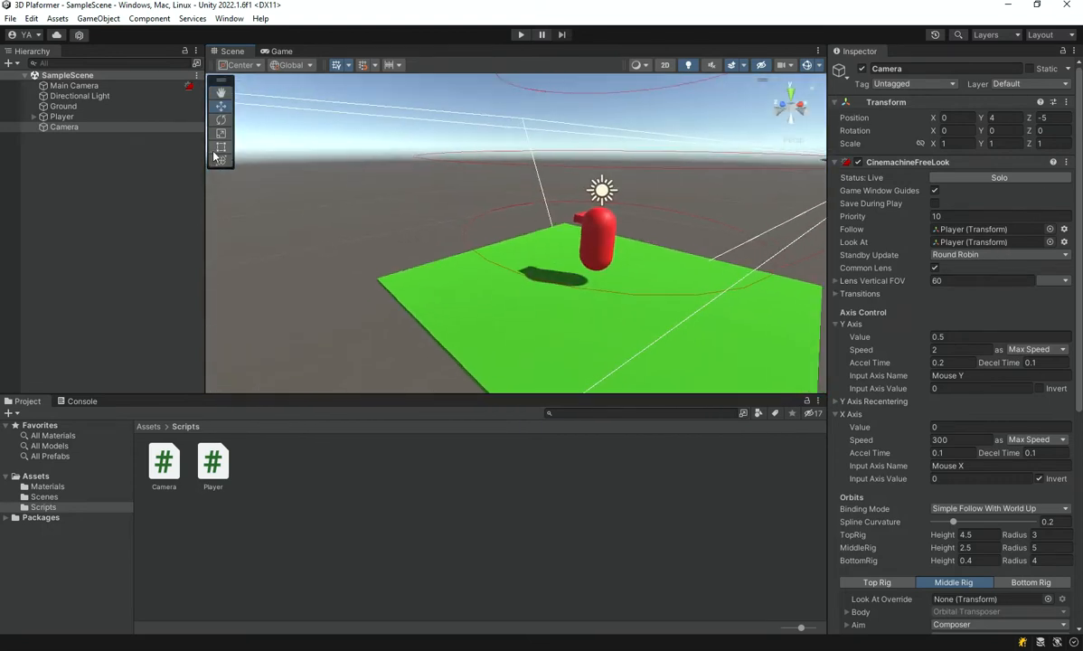
pyautogui.click(281, 51)
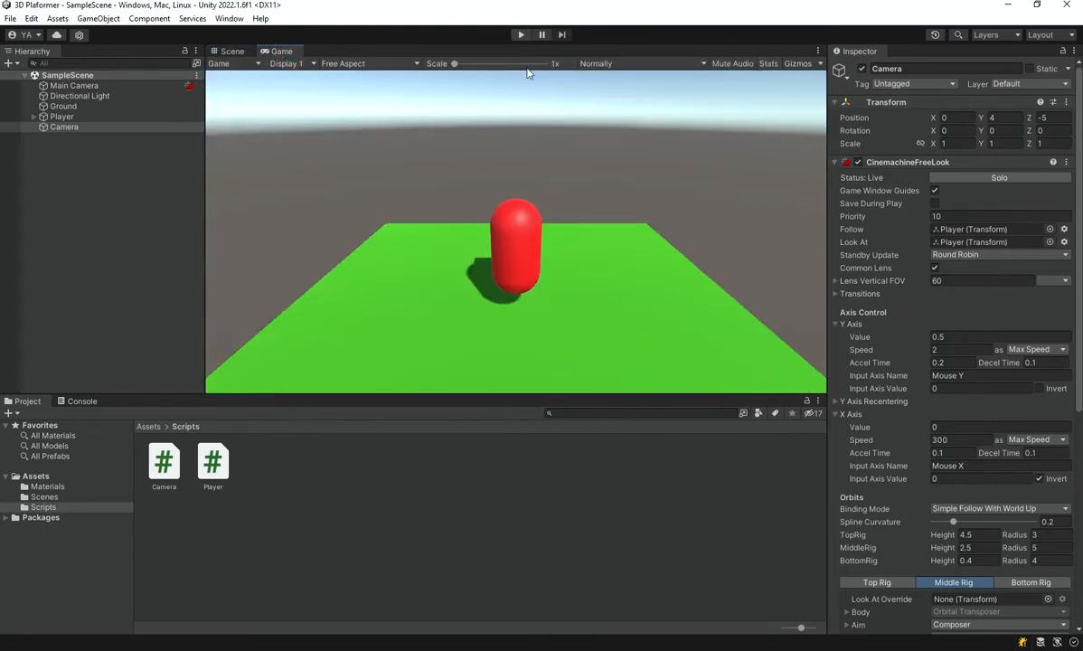
pyautogui.click(520, 35)
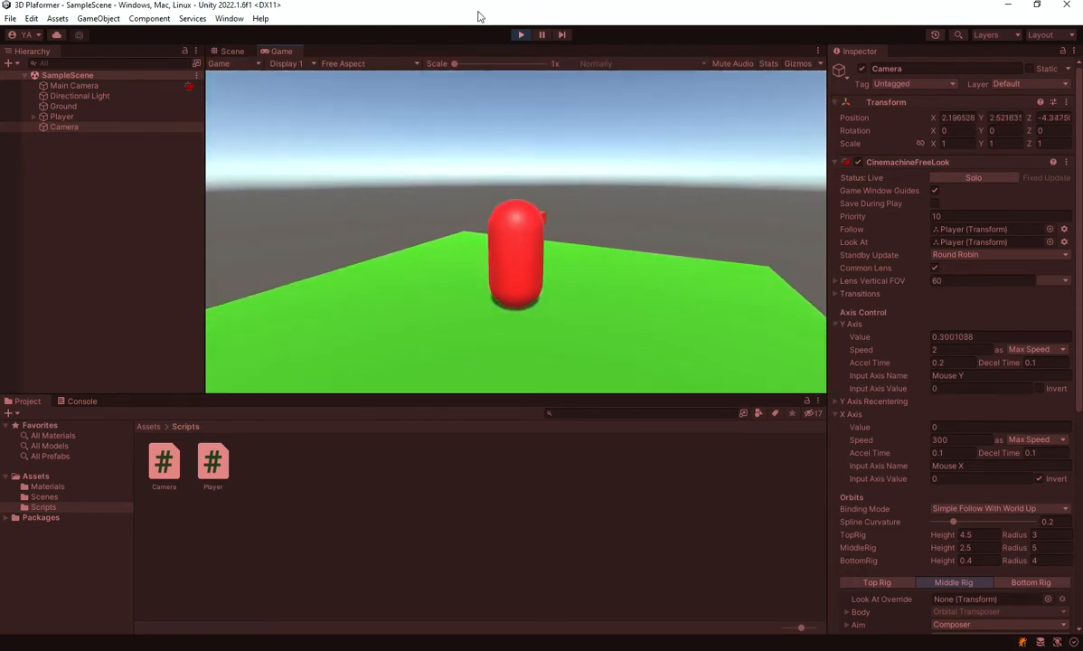
pyautogui.hotkey('ctrl', 'p')
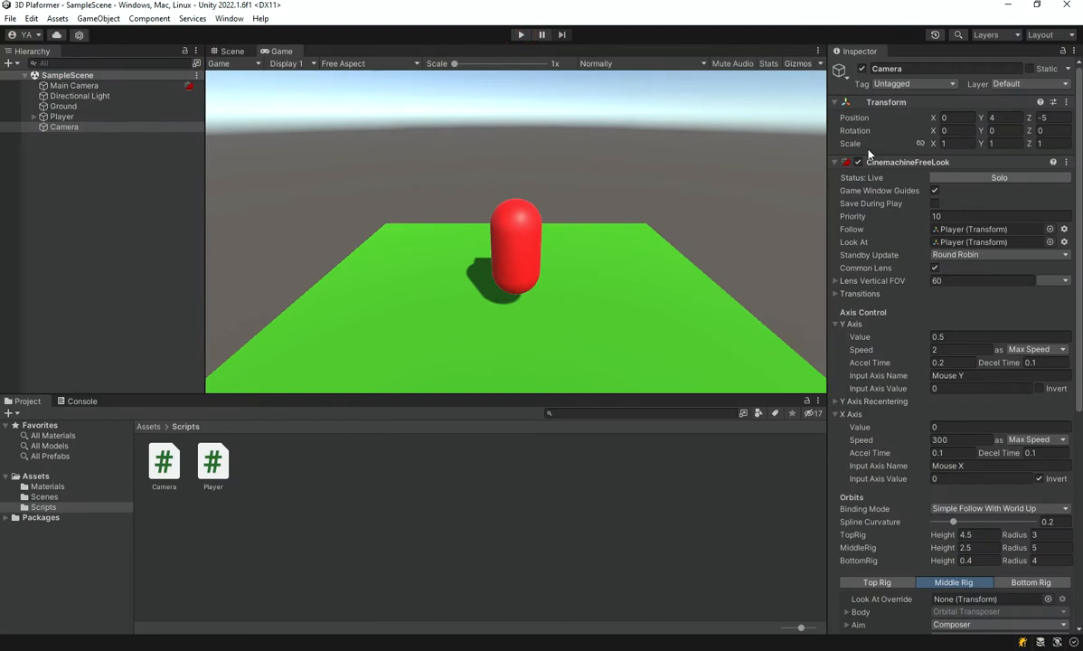
# Step: Switch to Visual Studio Code and review the field declarations and jump input code in Player.cs
pyautogui.hotkey('alt', 'Tab')
pyautogui.scroll(-1, 281, 357)
pyautogui.scroll(15, 281, 358)
pyautogui.scroll(1, 281, 357)
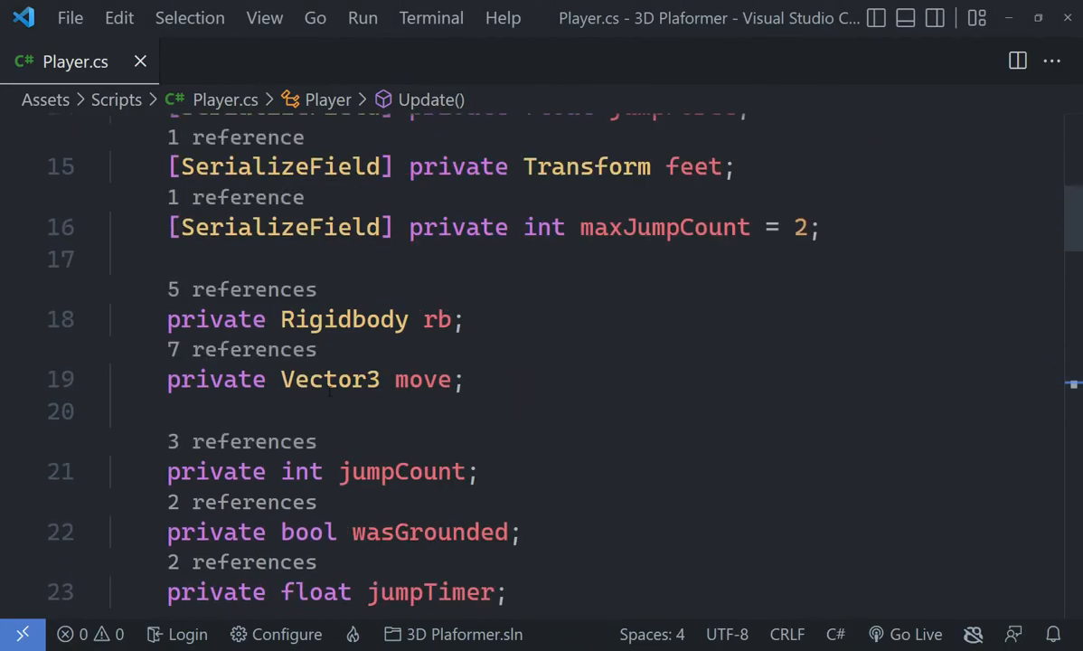
pyautogui.scroll(-12, 281, 357)
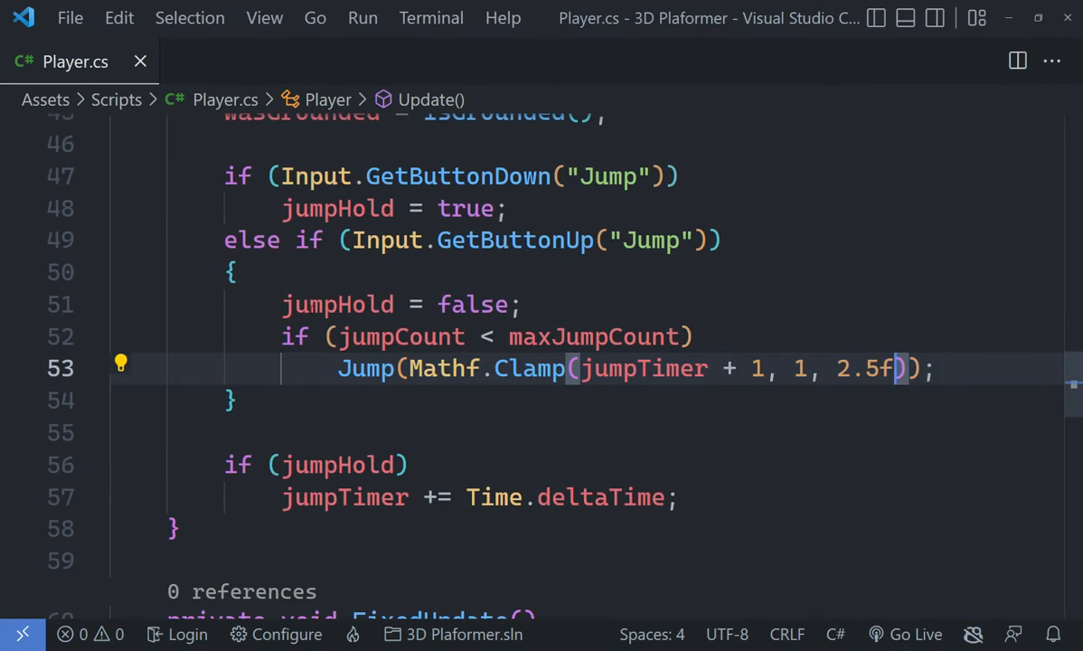
pyautogui.scroll(2, 438, 338)
pyautogui.scroll(-2, 437, 338)
pyautogui.moveTo(220, 242); pyautogui.dragTo(678, 242)
pyautogui.click(690, 237)
# Step: Examine the private jumpTimer and jumpHold field declarations above the Start method
pyautogui.scroll(8, 552, 410)
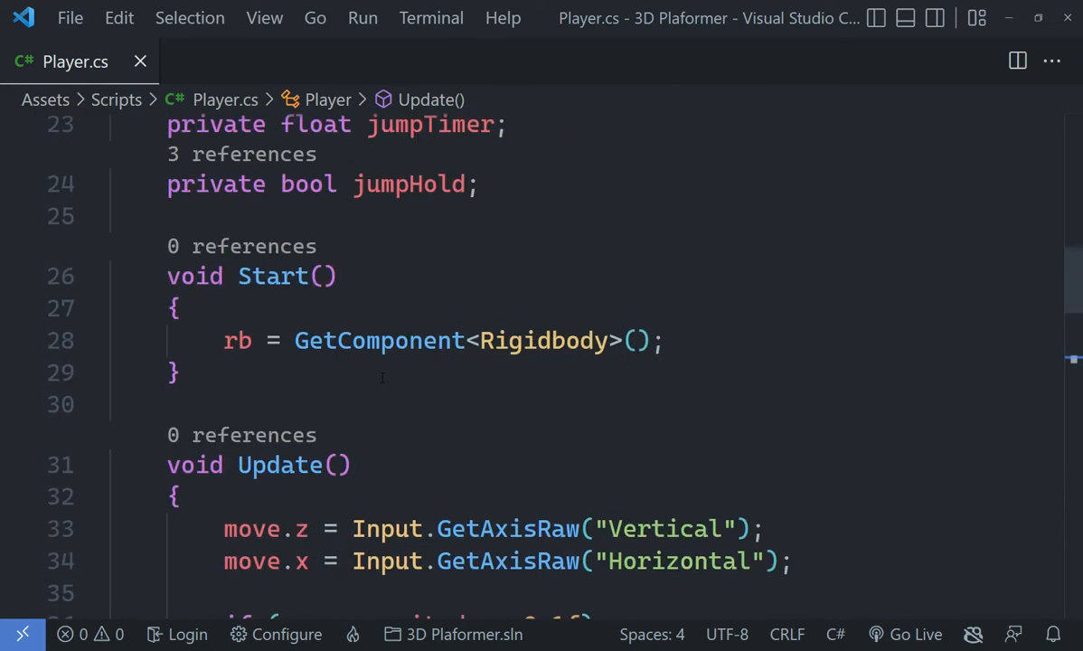
pyautogui.moveTo(546, 385); pyautogui.dragTo(169, 324)
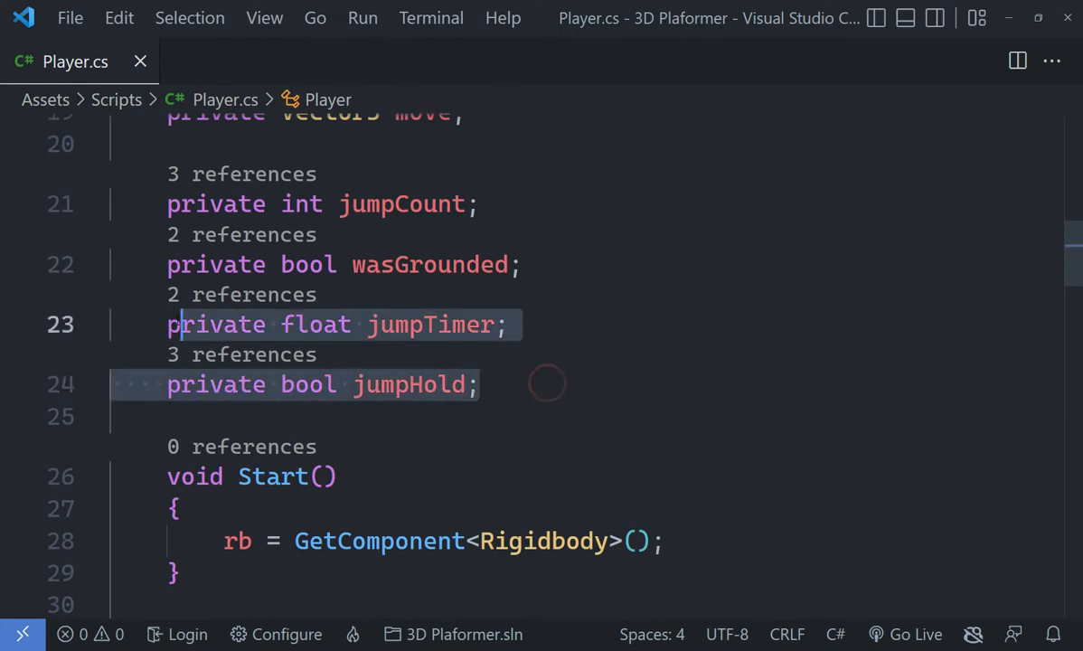
pyautogui.click(584, 352)
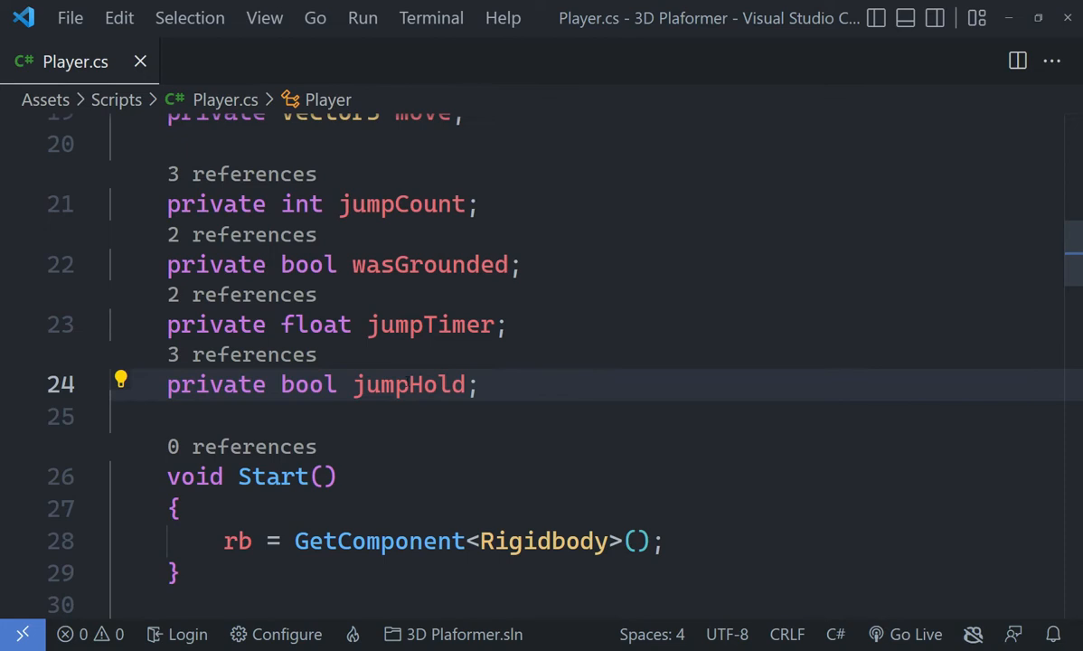
pyautogui.doubleClick(458, 386)
pyautogui.click(495, 387)
# Step: Examine the GetButtonDown("Jump") condition in Update and the jumpHold = true assignment beneath it
pyautogui.scroll(-5, 657, 322)
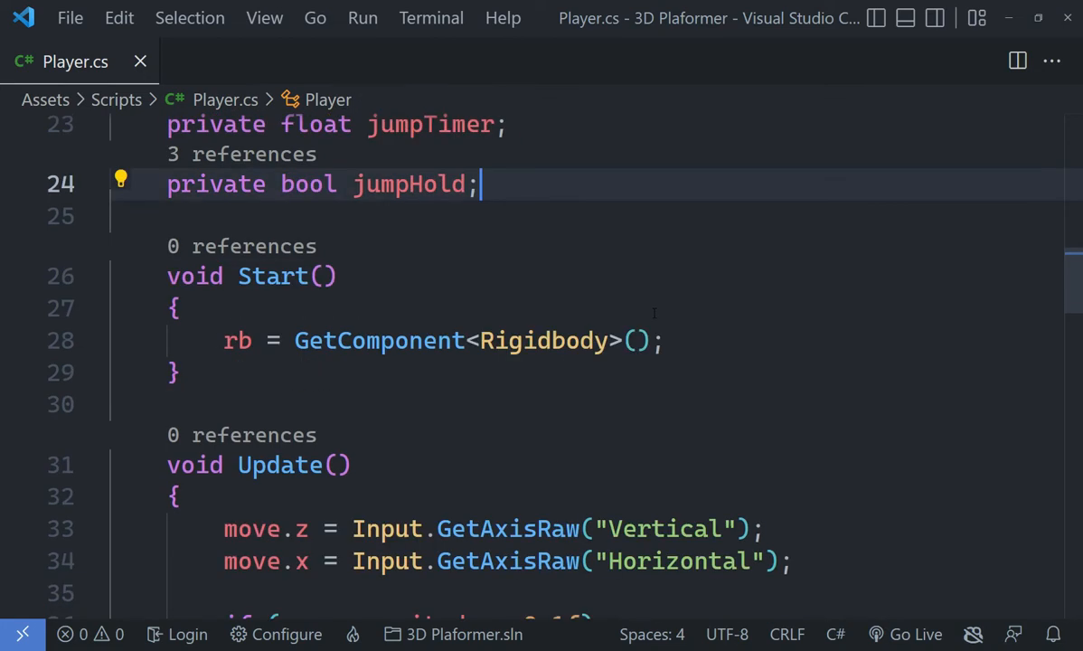
pyautogui.scroll(-2, 647, 327)
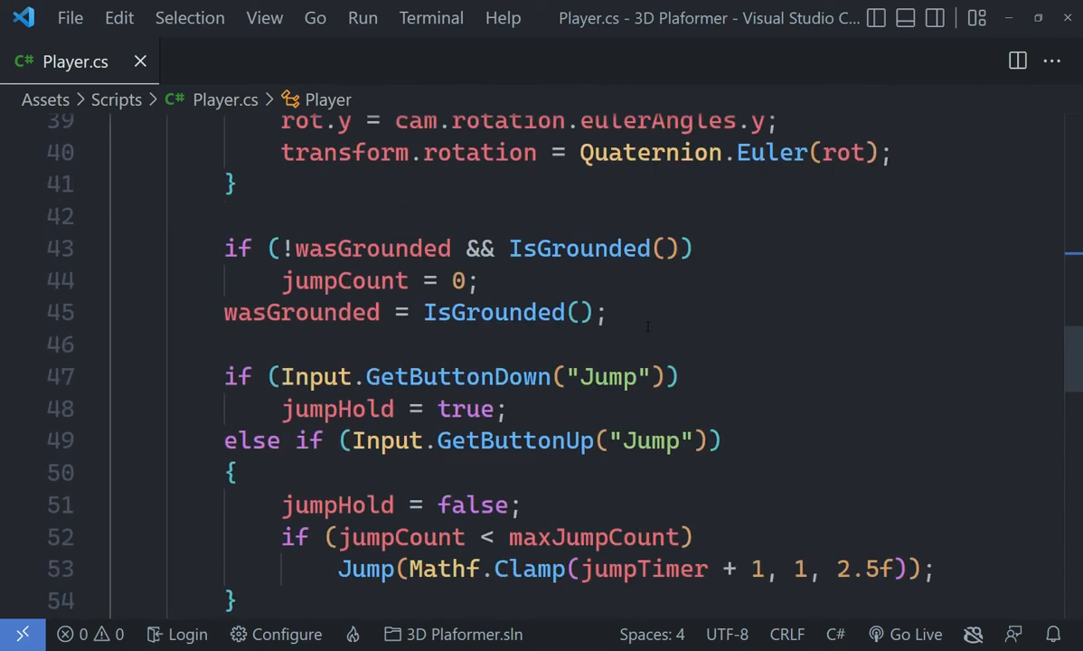
pyautogui.scroll(-1, 645, 324)
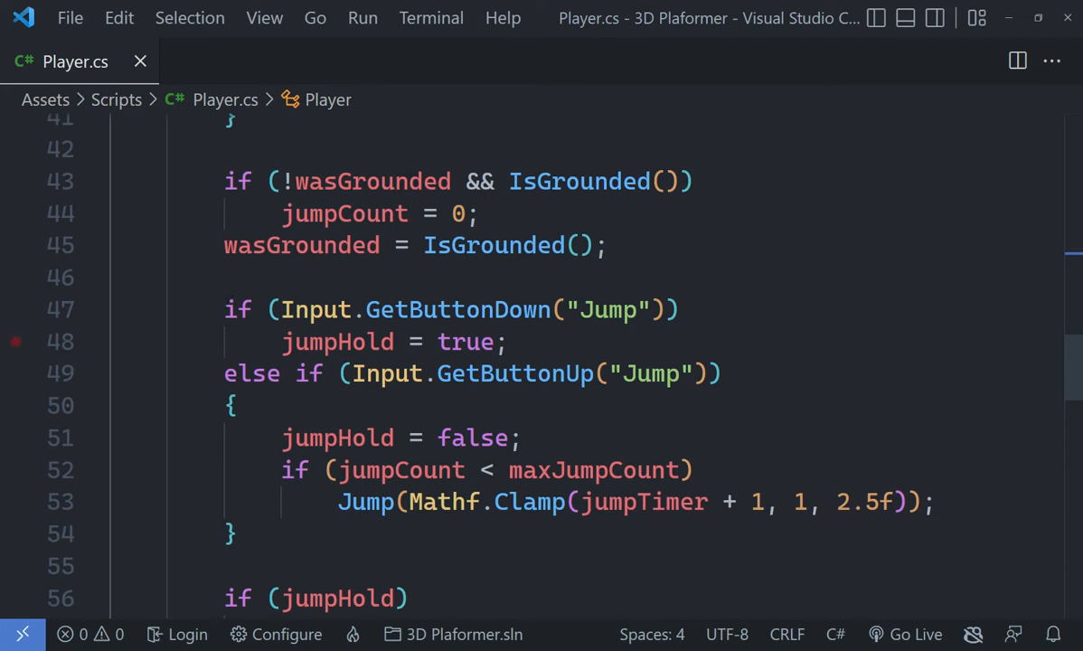
pyautogui.click(224, 309)
pyautogui.moveTo(224, 309); pyautogui.dragTo(681, 309)
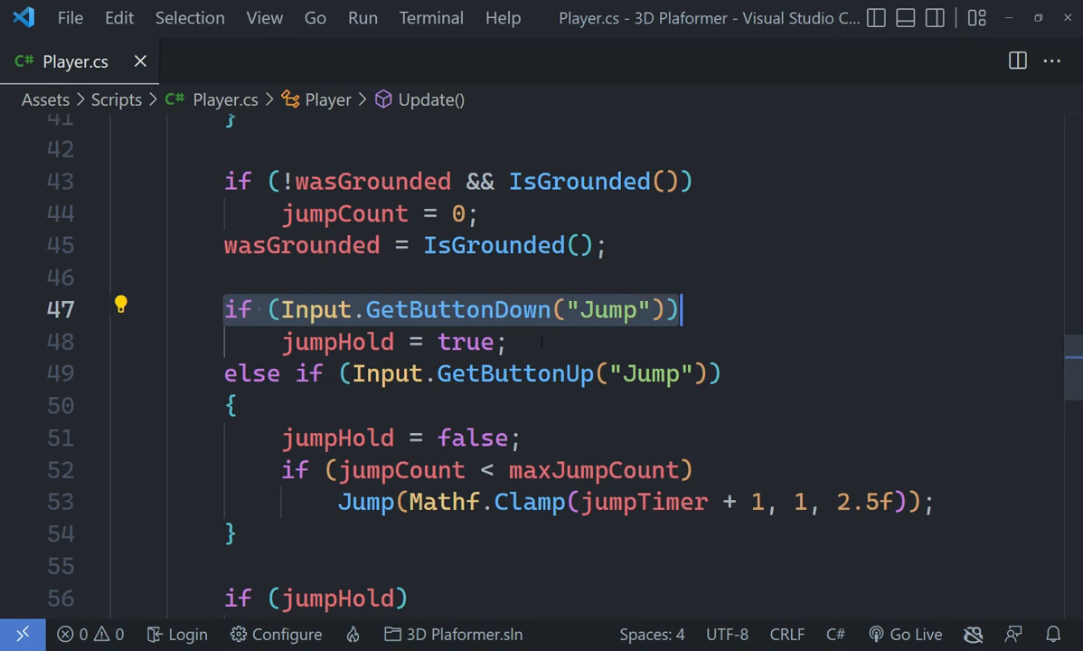
pyautogui.click(307, 309)
pyautogui.click(481, 342)
pyautogui.doubleClick(482, 312)
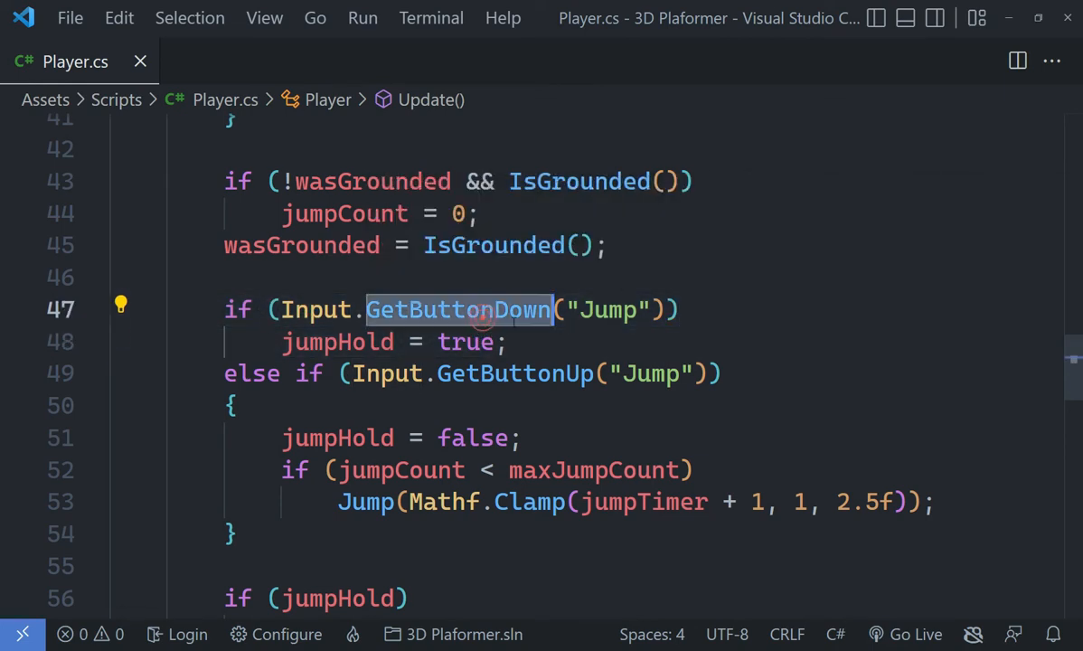
pyautogui.click(708, 309)
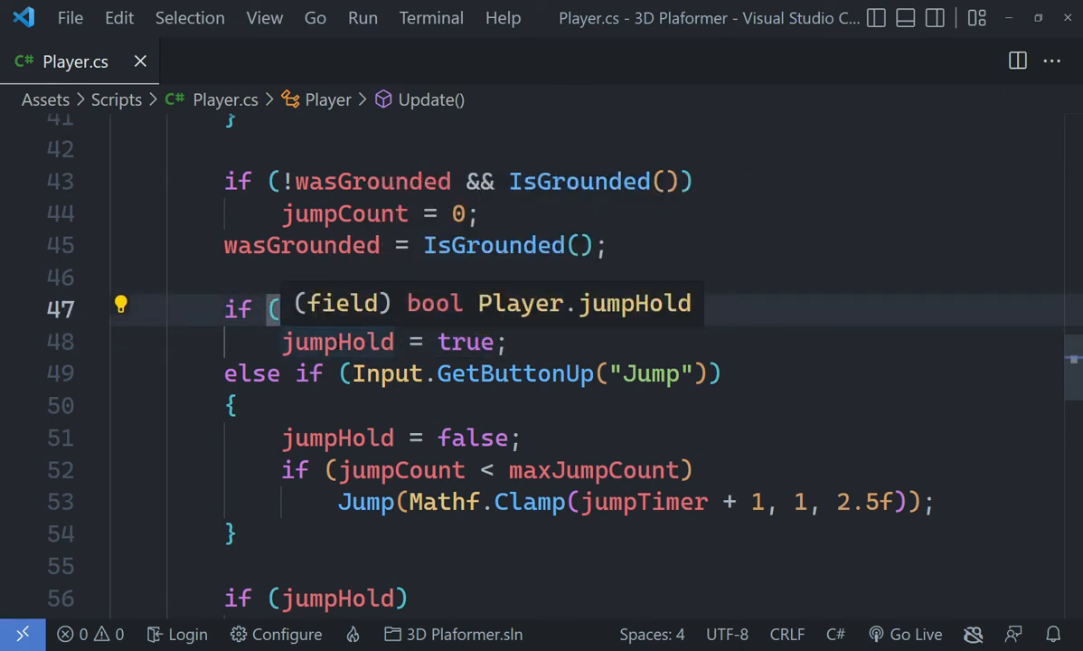
pyautogui.click(517, 341)
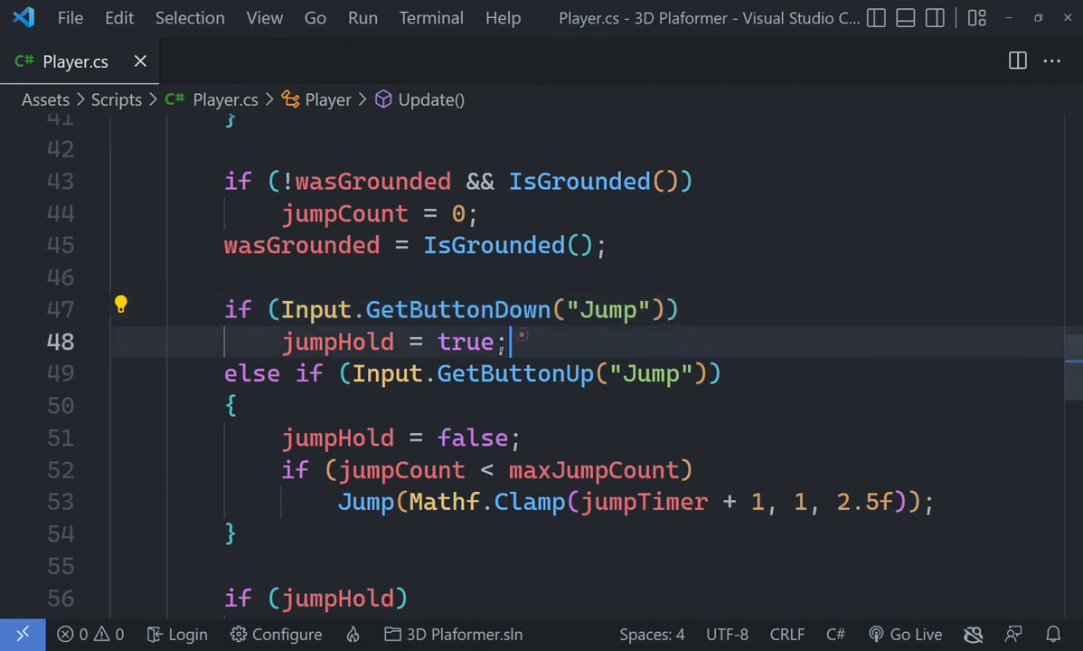
# Step: Examine the GetButtonUp("Jump") branch and the if (jumpHold) block that adds Time.deltaTime to jumpTimer
pyautogui.click(221, 374)
pyautogui.scroll(-2, 218, 375)
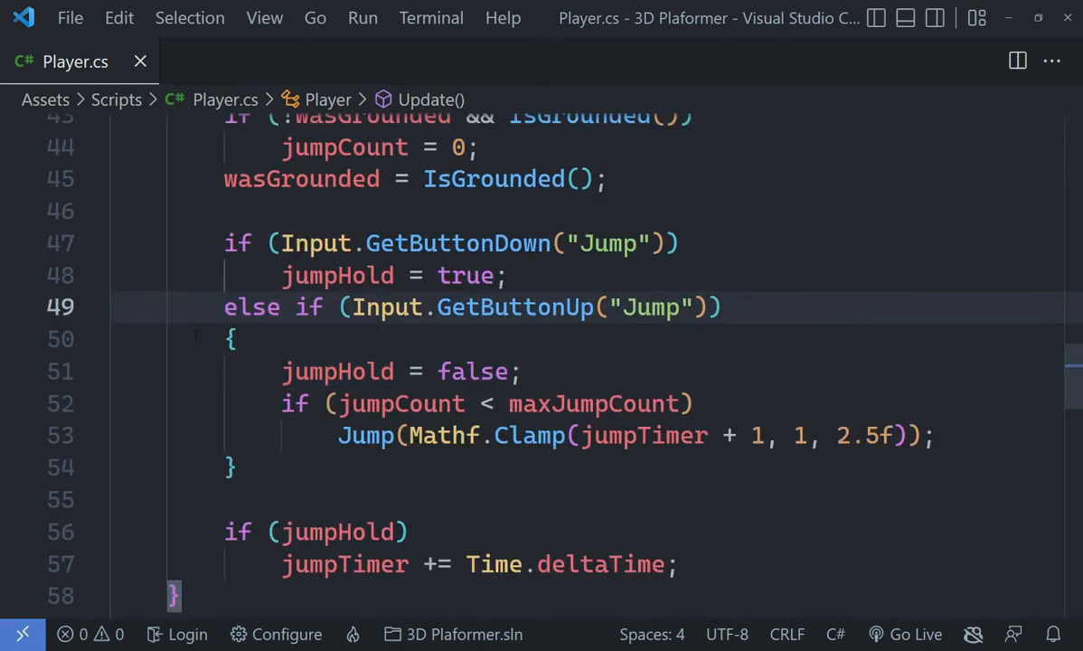
pyautogui.click(230, 459)
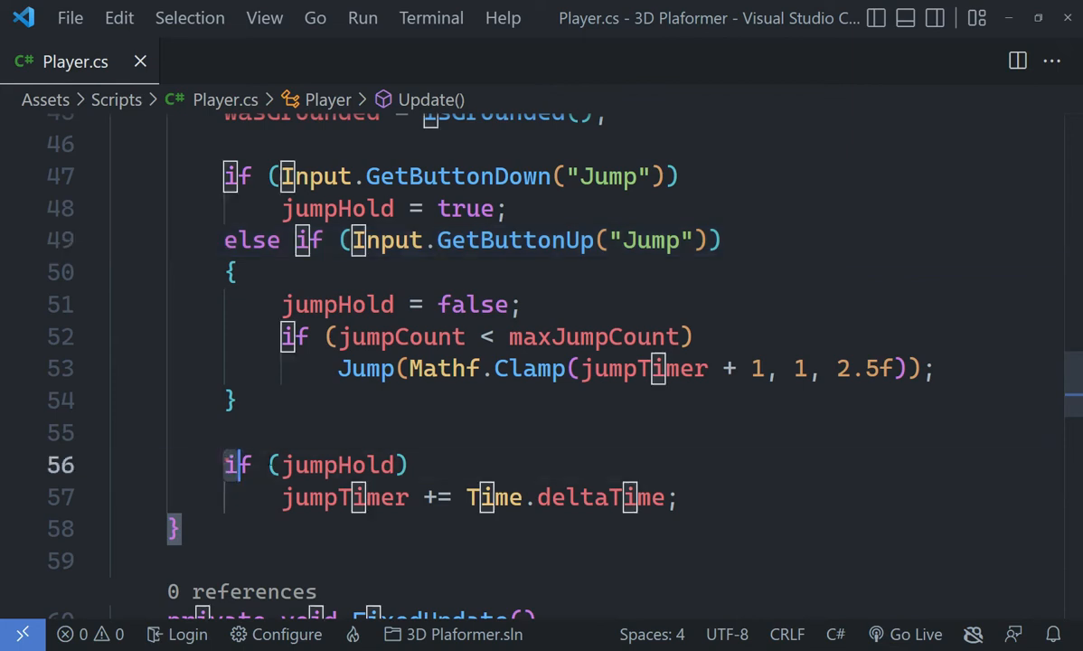
pyautogui.click(436, 457)
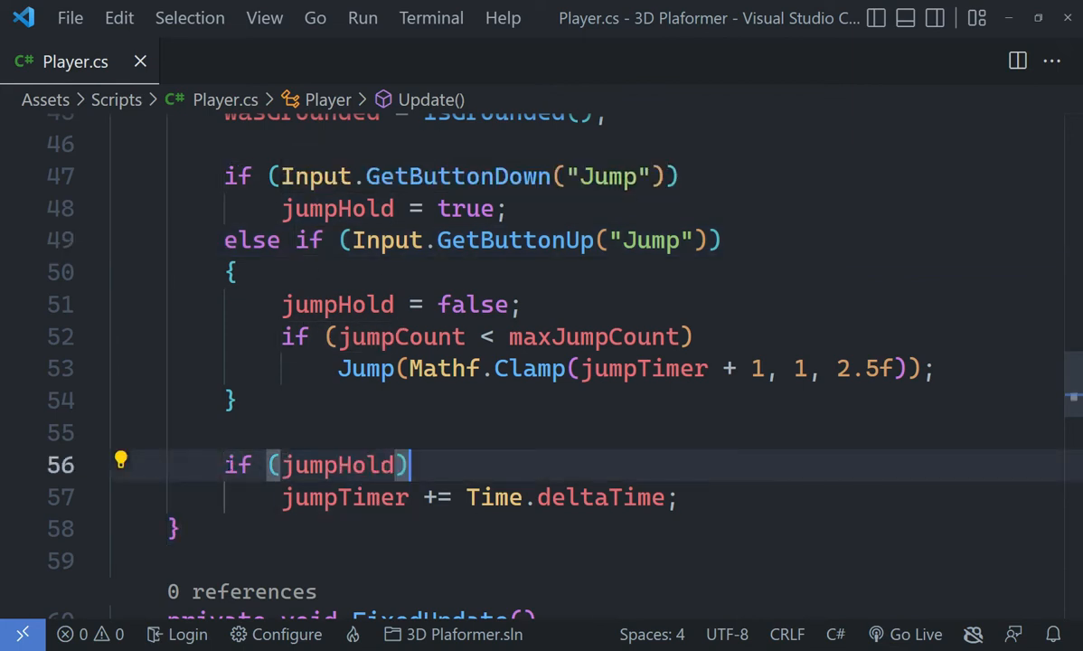
pyautogui.moveTo(438, 238); pyautogui.dragTo(594, 240)
pyautogui.scroll(1, 594, 239)
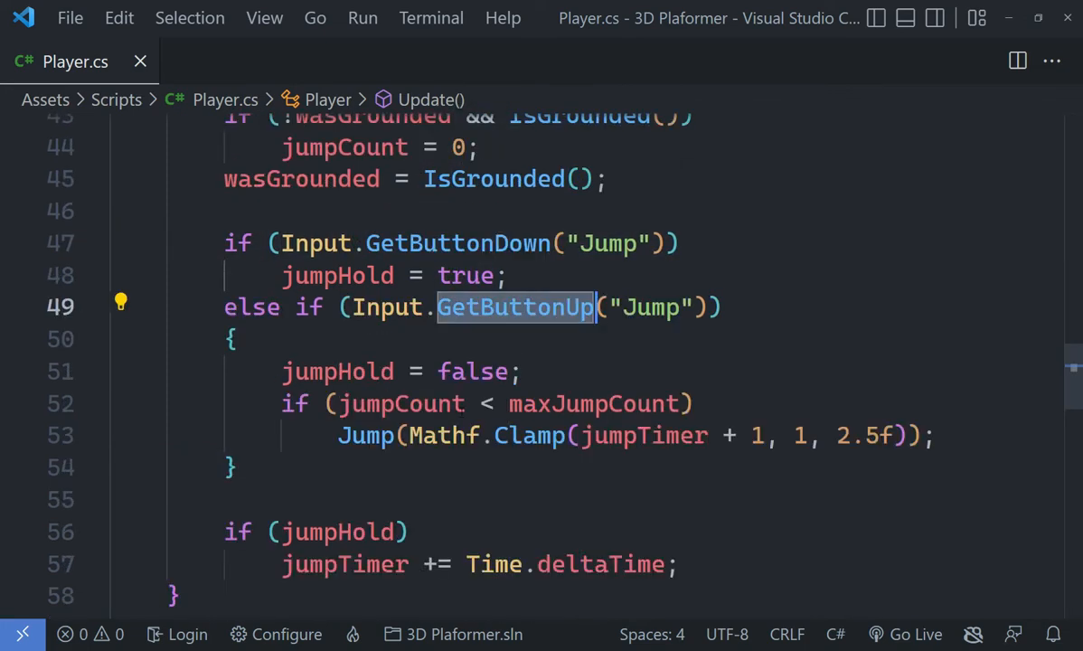
pyautogui.moveTo(282, 564); pyautogui.dragTo(684, 564)
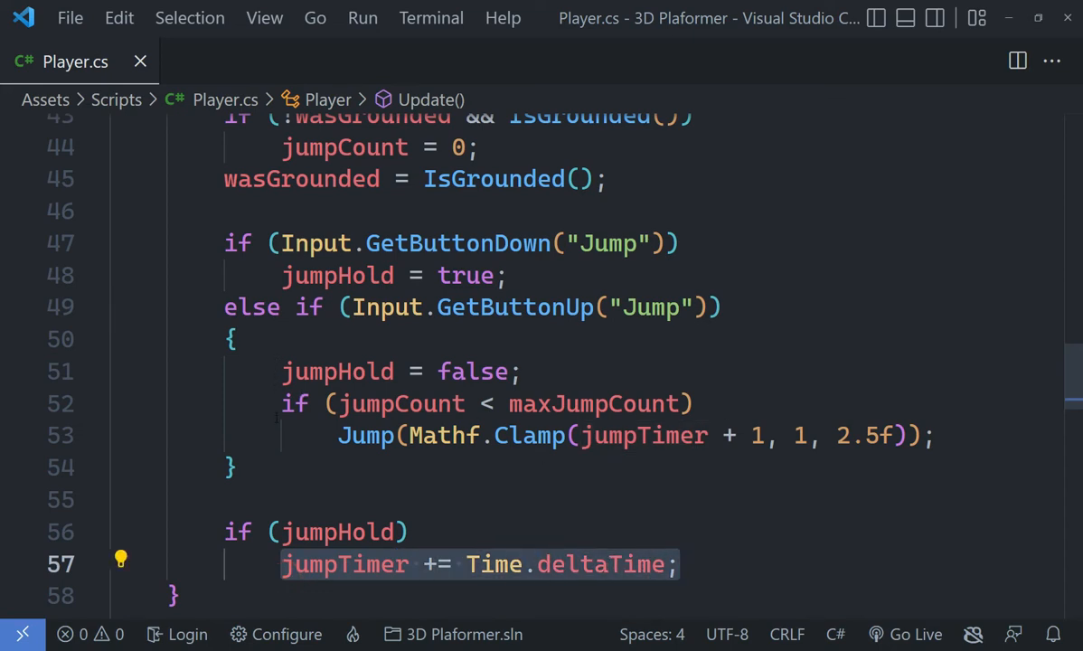
# Step: Examine the GetButtonUp branch body: the jumpHold reset, the jumpCount < maxJumpCount check and the Jump call
pyautogui.moveTo(557, 311)
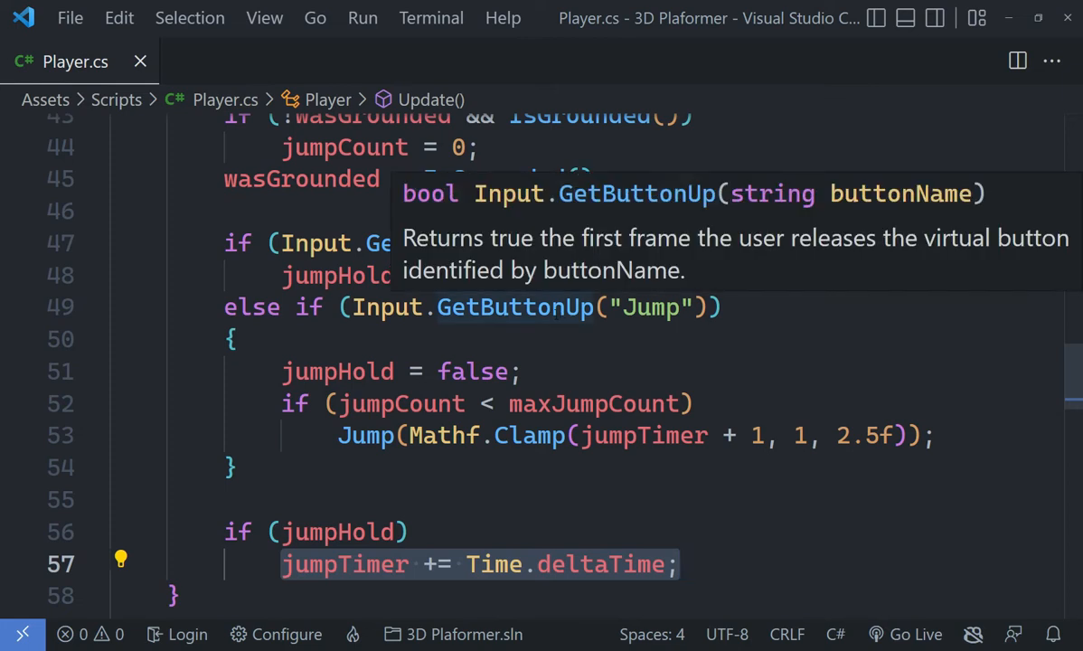
pyautogui.moveTo(269, 366); pyautogui.dragTo(525, 372)
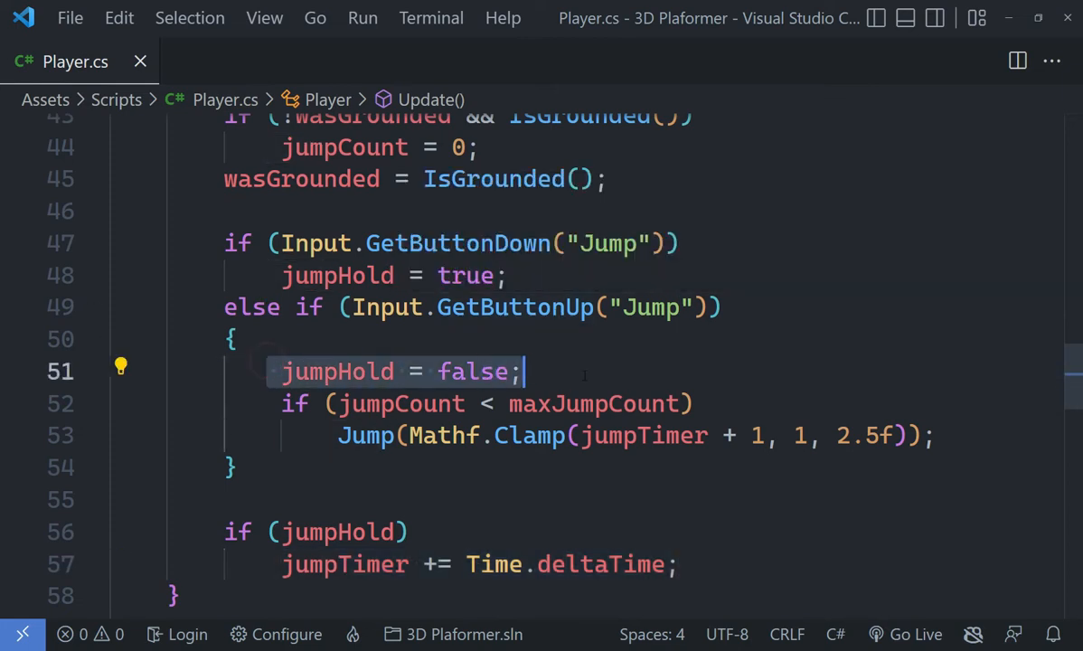
pyautogui.moveTo(275, 404); pyautogui.dragTo(367, 406)
pyautogui.click(637, 407)
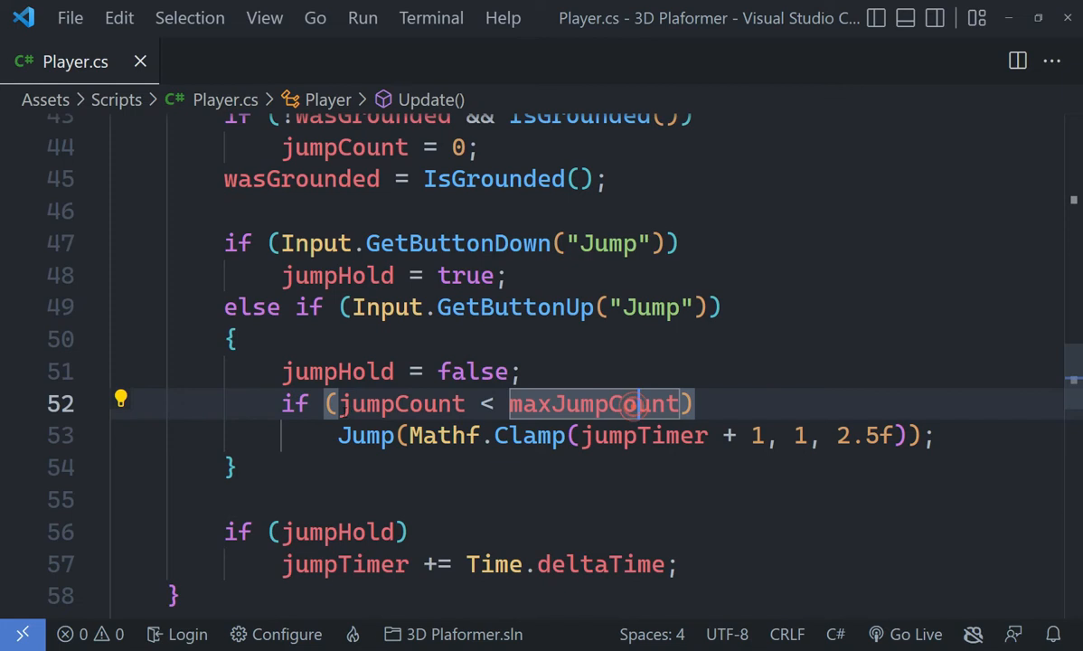
pyautogui.click(342, 409)
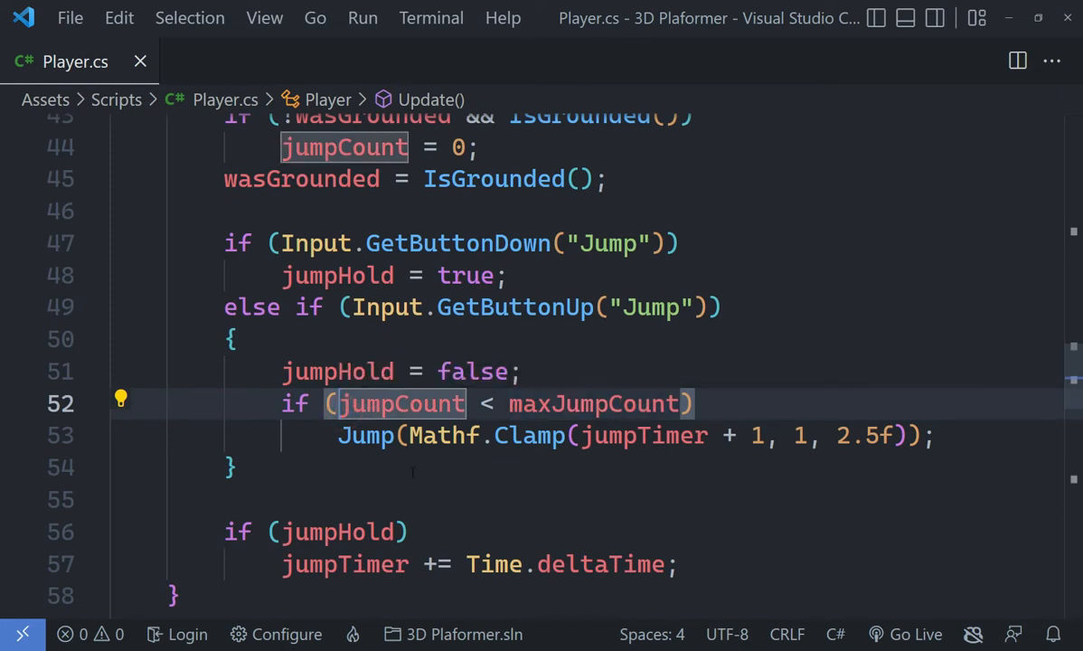
pyautogui.moveTo(339, 435); pyautogui.dragTo(935, 435)
pyautogui.click(384, 435)
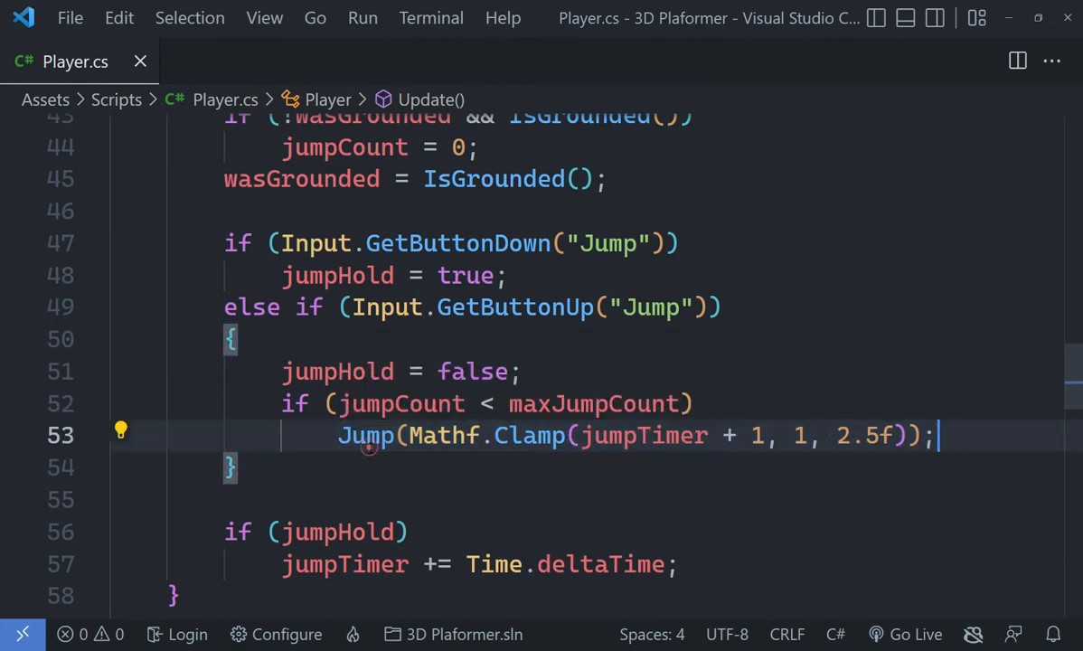
# Step: Go to the definition of the Jump method and examine its float multiplier parameter
pyautogui.keyDown('ctrl'); pyautogui.click(374, 435); pyautogui.keyUp('ctrl')
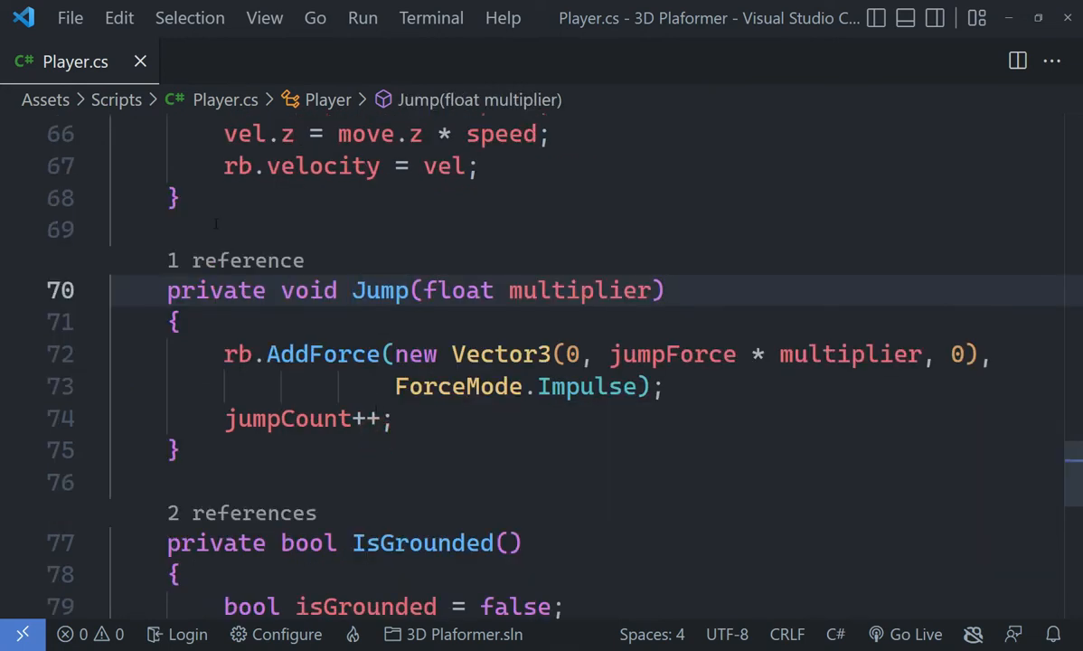
pyautogui.press('Home')
pyautogui.keyDown('shift'); pyautogui.click(276, 438); pyautogui.keyUp('shift')
pyautogui.moveTo(284, 449); pyautogui.dragTo(282, 429)
pyautogui.click(463, 293)
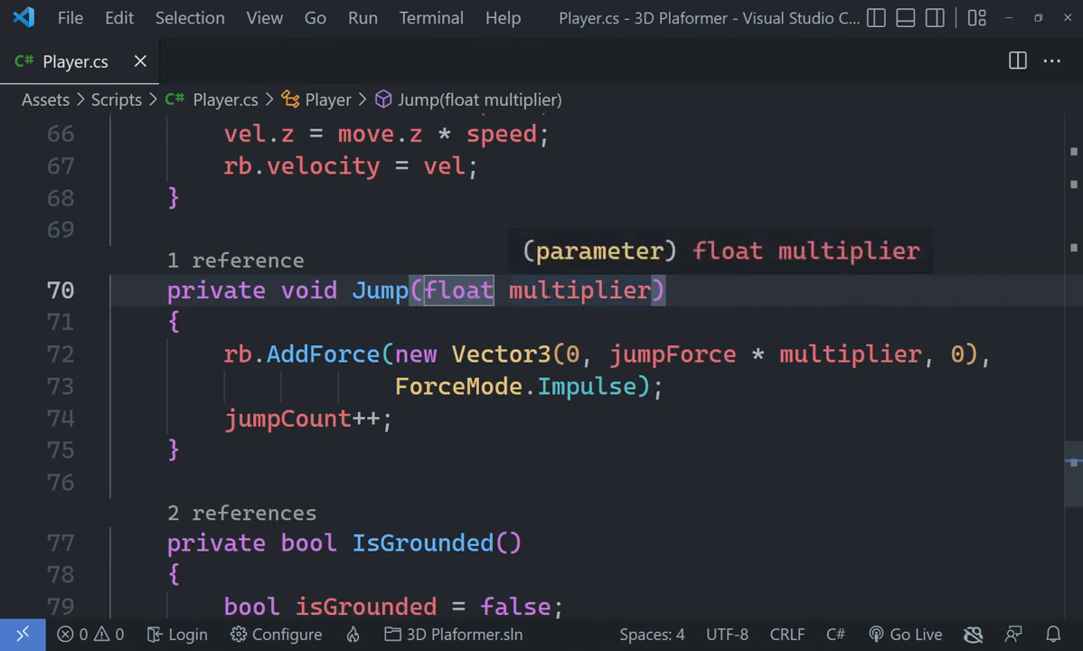
# Step: Examine the rb.AddForce statement in Jump, including its Vector3, ForceMode.Impulse and multiplier arguments
pyautogui.moveTo(222, 354); pyautogui.dragTo(665, 387)
pyautogui.click(442, 409)
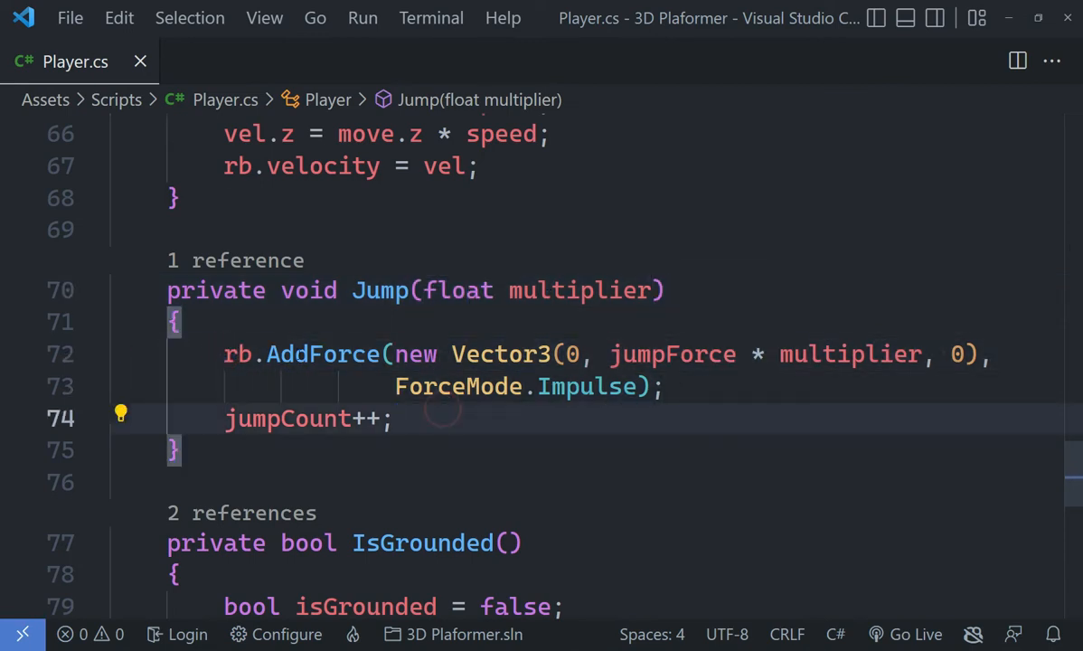
pyautogui.click(321, 355)
pyautogui.doubleClick(578, 387)
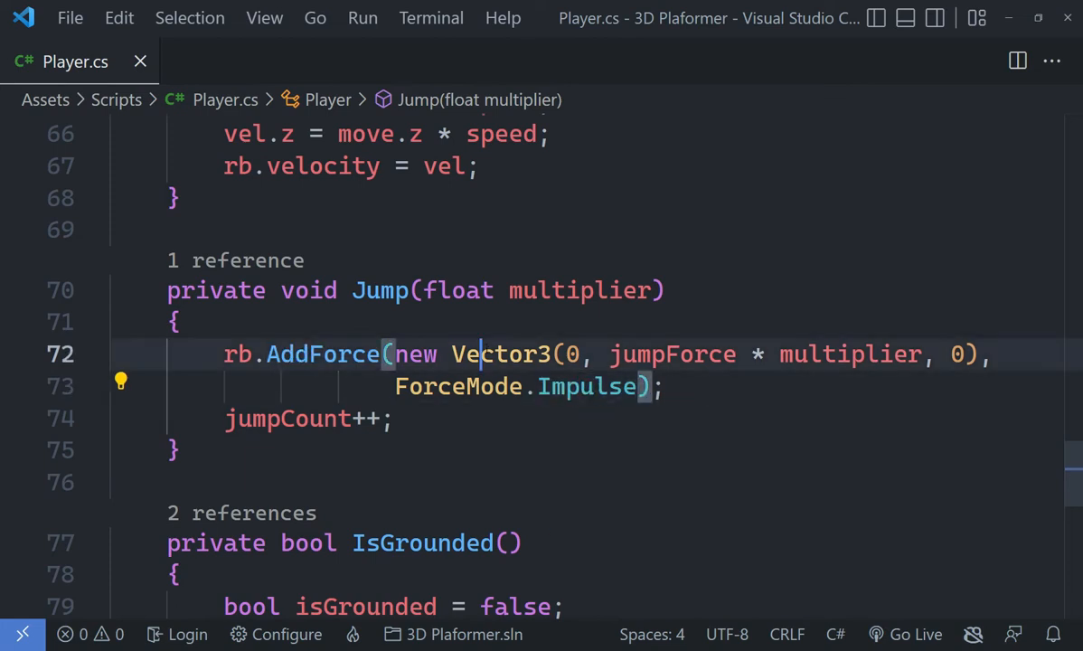
pyautogui.doubleClick(488, 355)
pyautogui.doubleClick(414, 354)
pyautogui.click(414, 354)
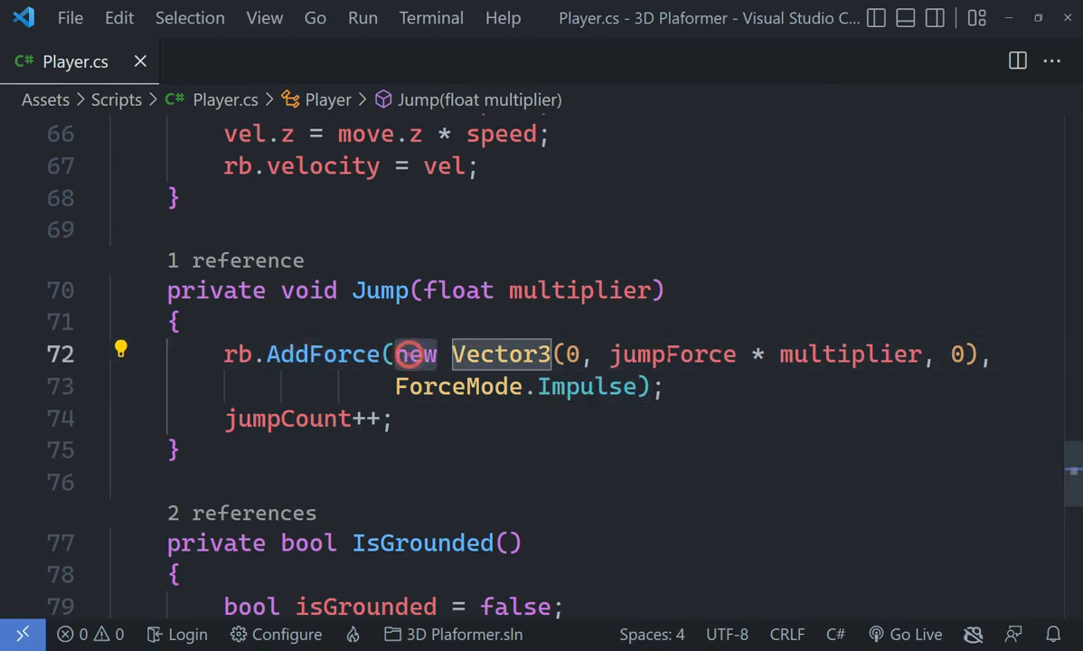
pyautogui.tripleClick(873, 354)
pyautogui.doubleClick(873, 354)
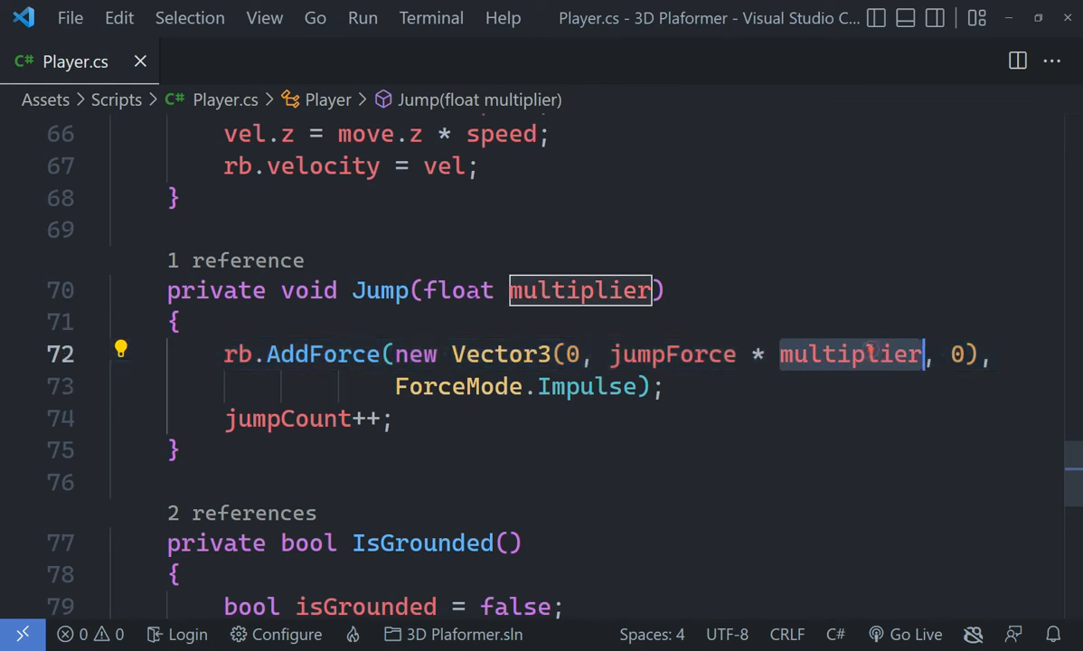
# Step: Return to the Jump call in Update and examine the arguments of Mathf.Clamp
pyautogui.scroll(7, 425, 423)
pyautogui.click(587, 497)
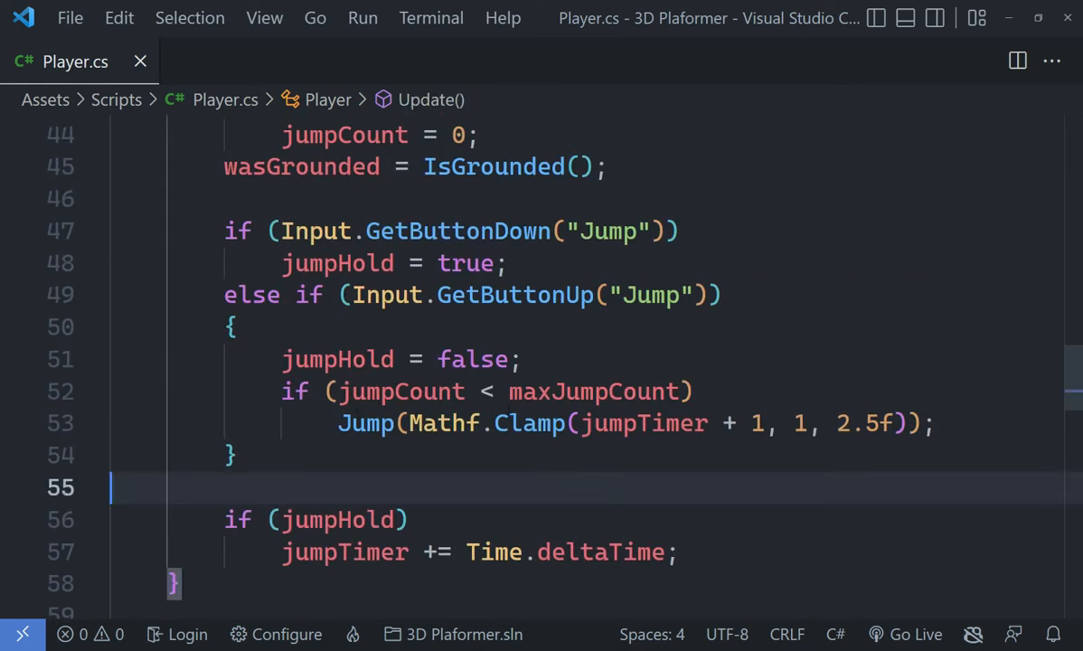
pyautogui.moveTo(567, 408)
pyautogui.click(764, 424)
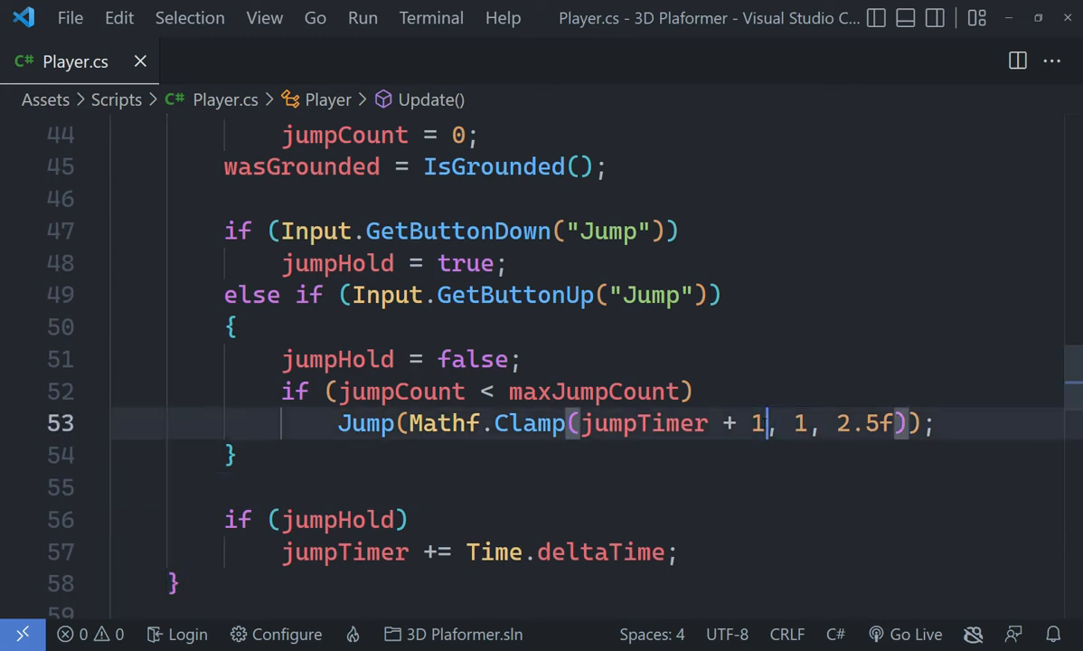
pyautogui.scroll(1, 809, 422)
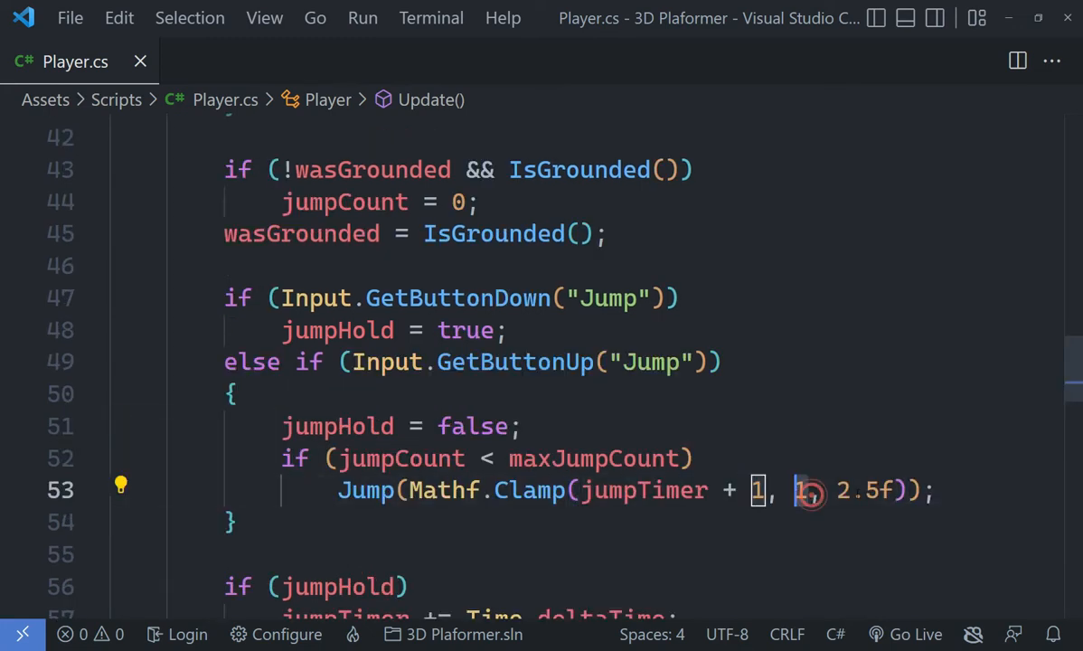
# Step: Set the upper limit of the Mathf.Clamp call inside the Jump call in Update to 2
pyautogui.click(880, 490)
pyautogui.moveTo(879, 489); pyautogui.dragTo(854, 490)
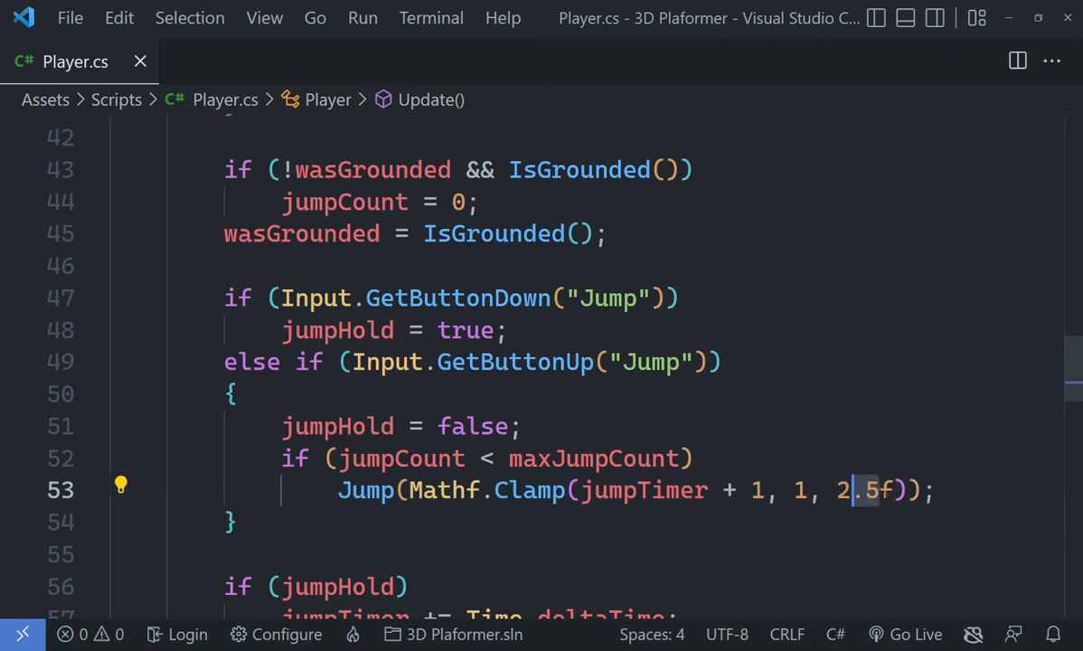
pyautogui.click(895, 489)
pyautogui.hotkey('shift', 'Left')
pyautogui.hotkey('shift', 'Left')
pyautogui.hotkey('shift', 'Left')
pyautogui.press('BackSpace')
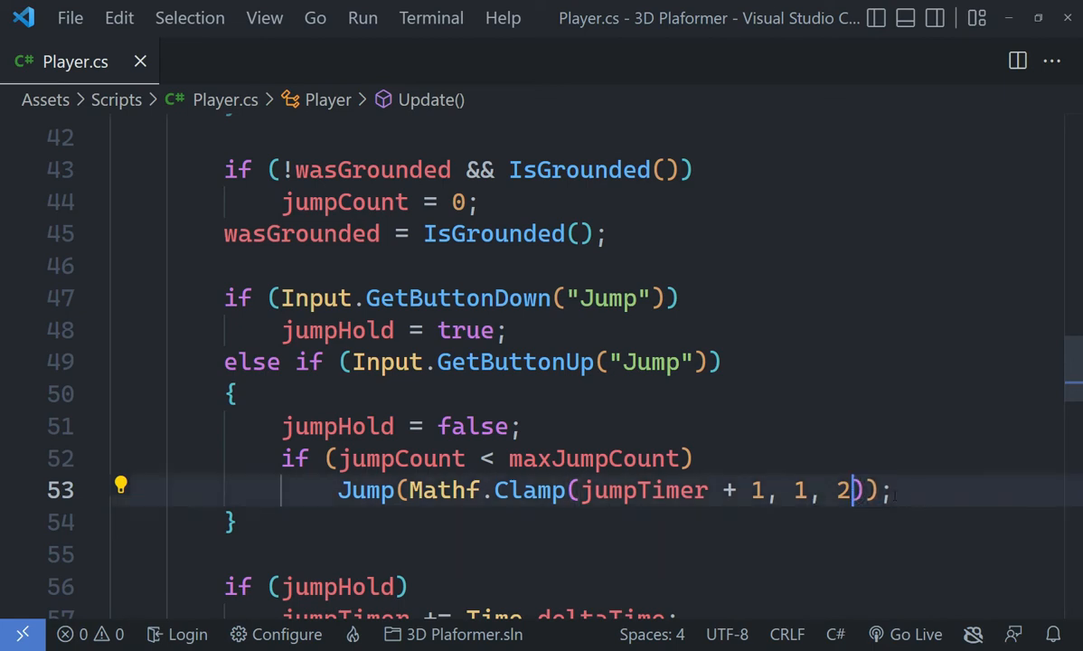
pyautogui.click(915, 489)
pyautogui.click(915, 489)
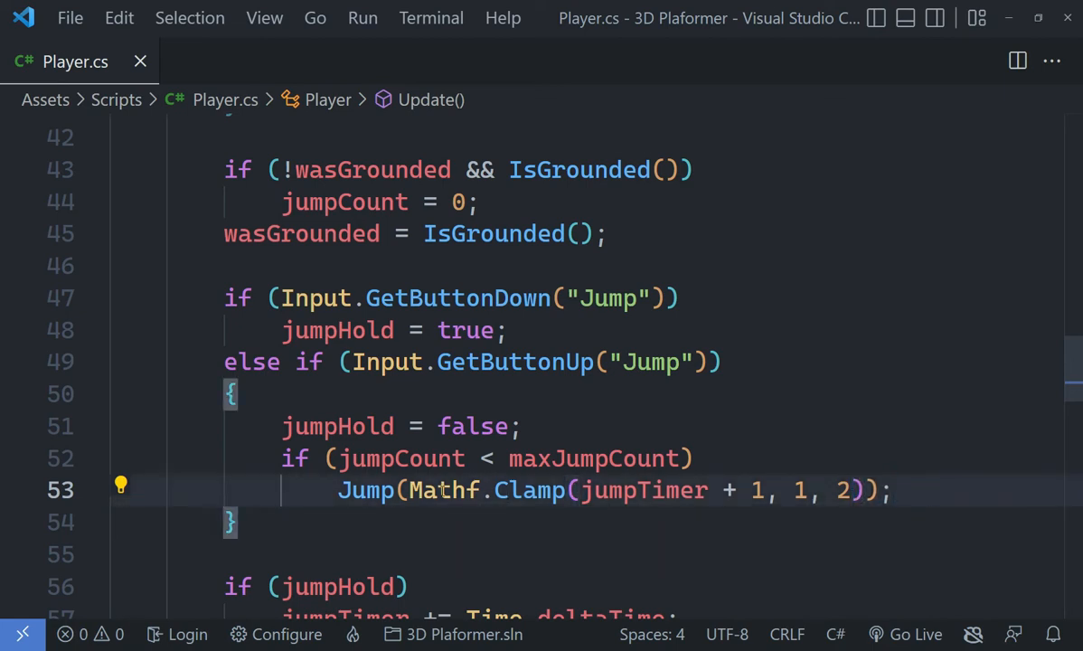
# Step: Review the Jump and IsGrounded methods below Update, and briefly check the Unity editor before returning to the script
pyautogui.scroll(-7, 542, 362)
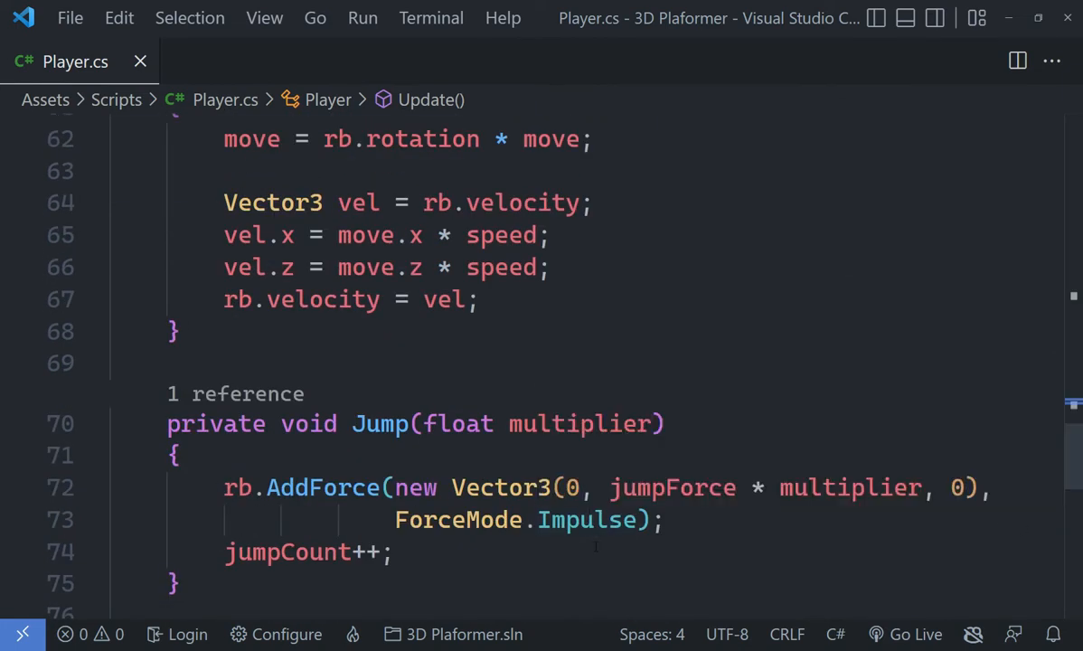
pyautogui.scroll(-3, 421, 418)
pyautogui.scroll(-1, 368, 385)
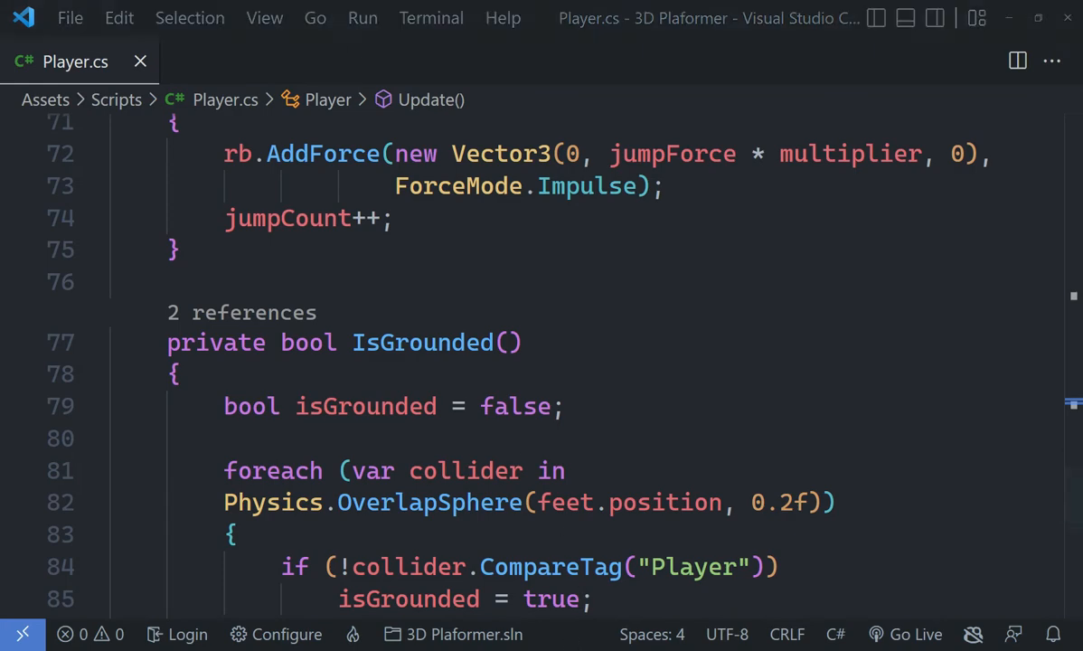
pyautogui.hotkey('alt', 'Tab')
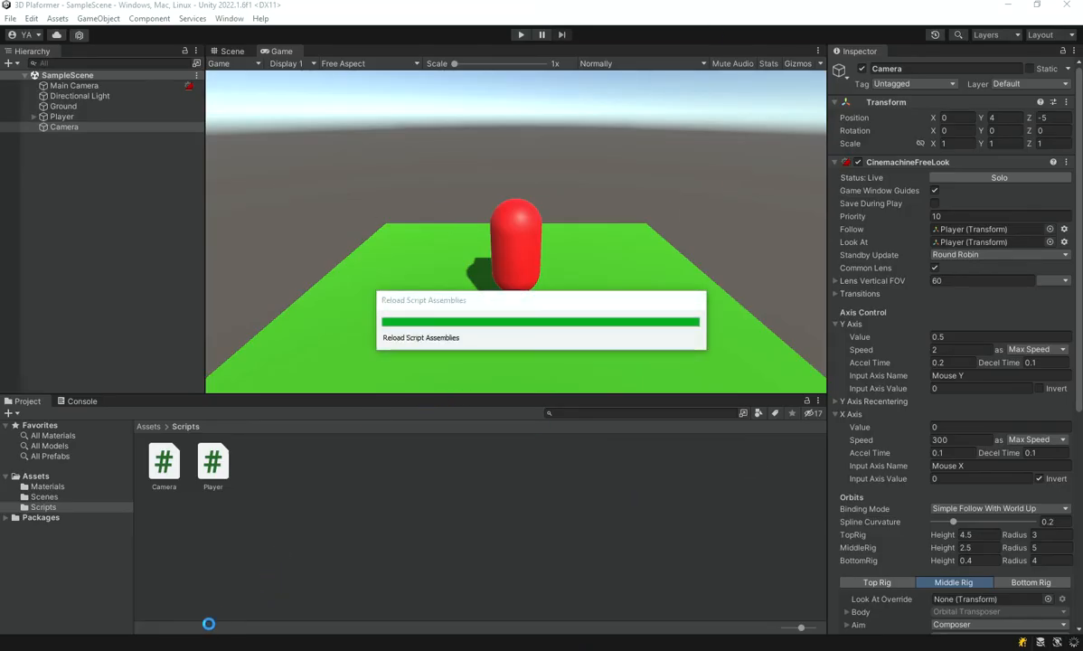
pyautogui.hotkey('alt', 'Tab')
# Step: Re-examine the upper limit of Mathf.Clamp in the Jump call and the jump input code around it in Update
pyautogui.scroll(3, 953, 463)
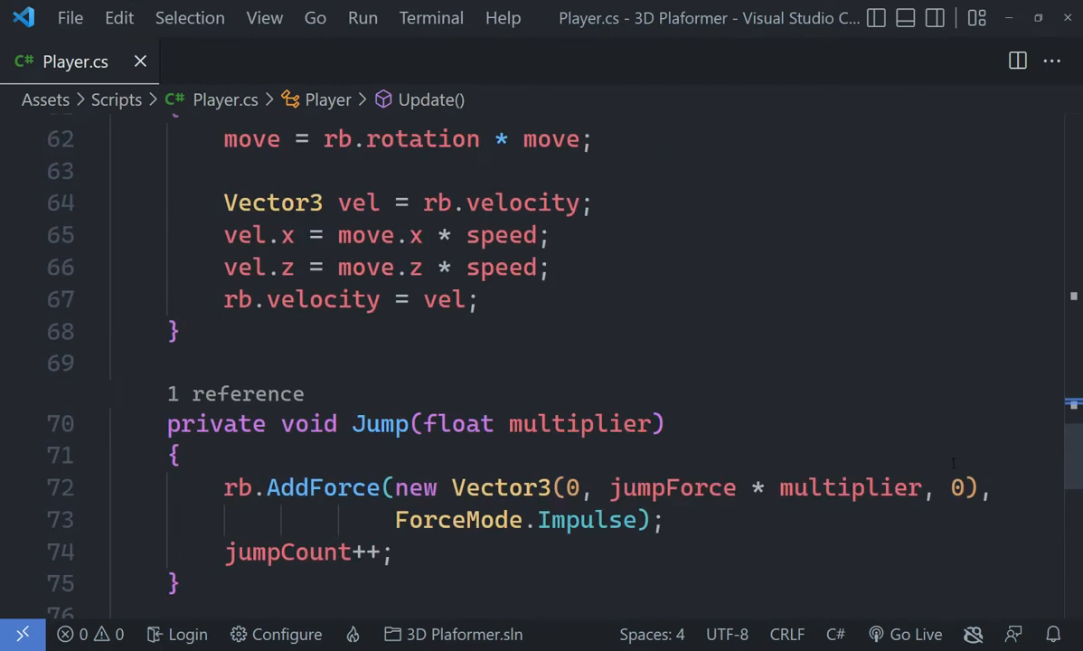
pyautogui.scroll(4, 829, 293)
pyautogui.moveTo(854, 223); pyautogui.dragTo(838, 223)
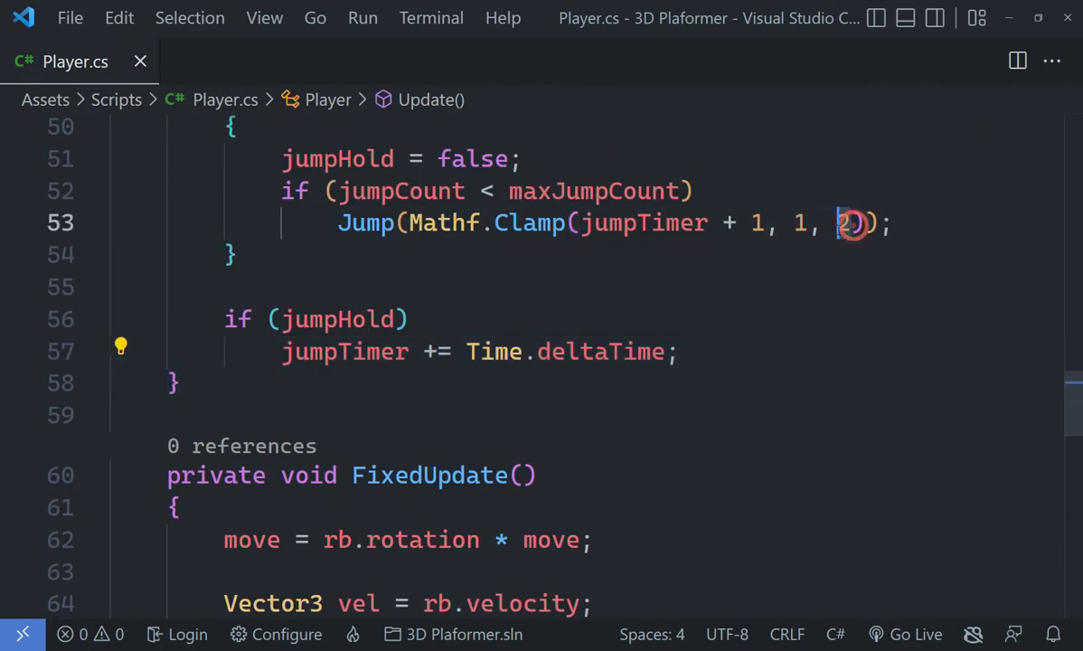
pyautogui.scroll(5, 789, 254)
pyautogui.scroll(-2, 677, 406)
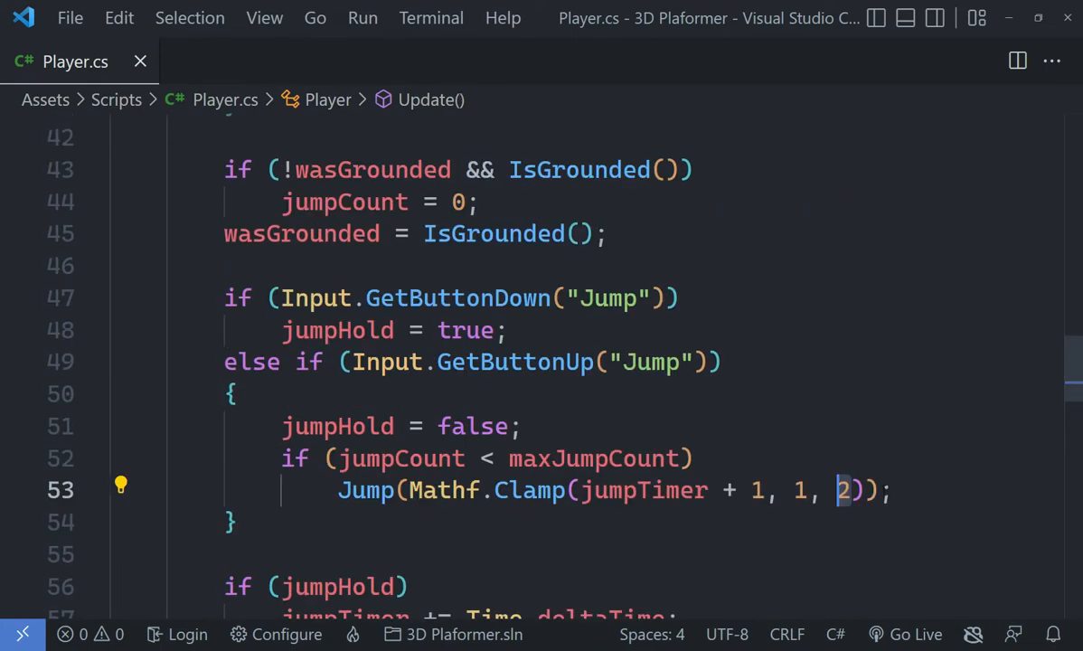
pyautogui.click(899, 490)
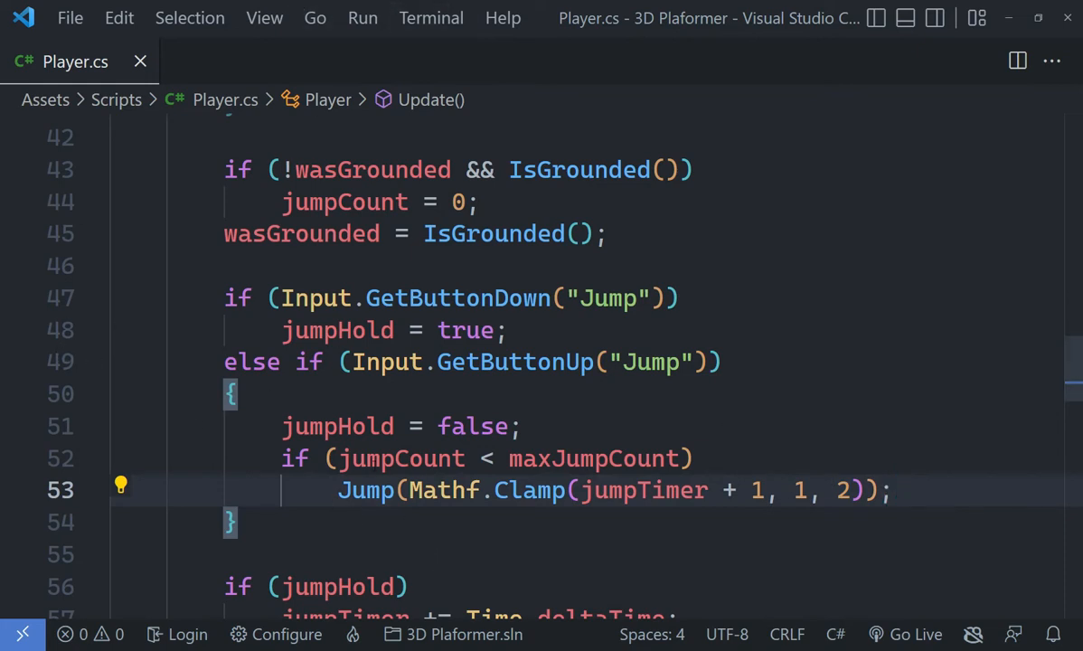
pyautogui.scroll(4, 588, 361)
pyautogui.scroll(3, 531, 410)
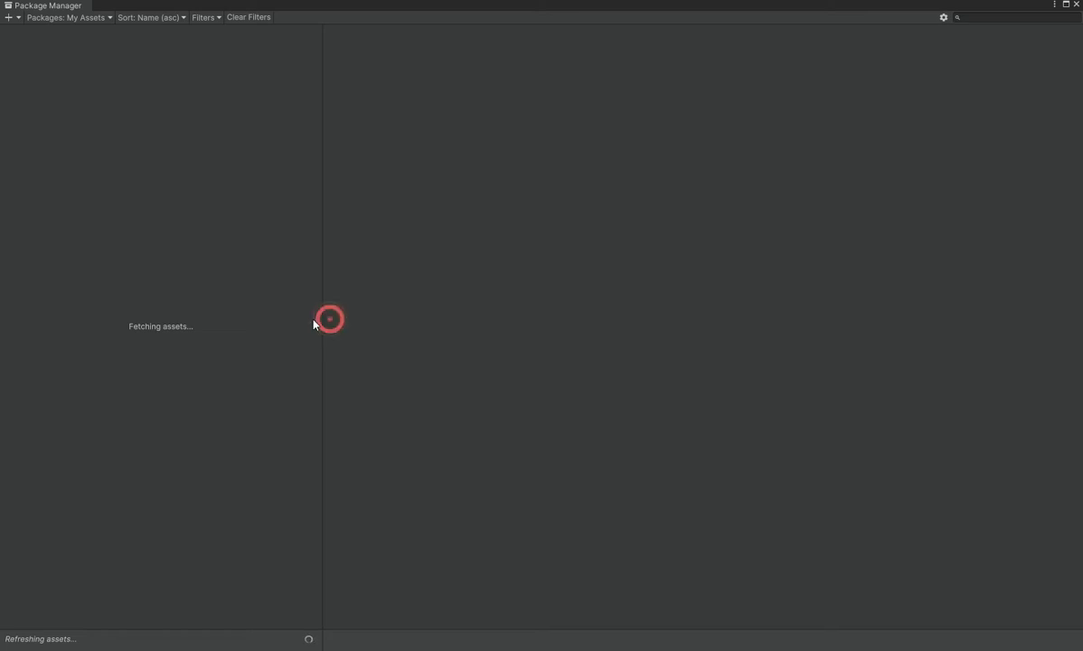
# Step: Play-test the scene in the Unity editor by moving forward and jumping with the player, and stop play mode
pyautogui.click(321, 317)
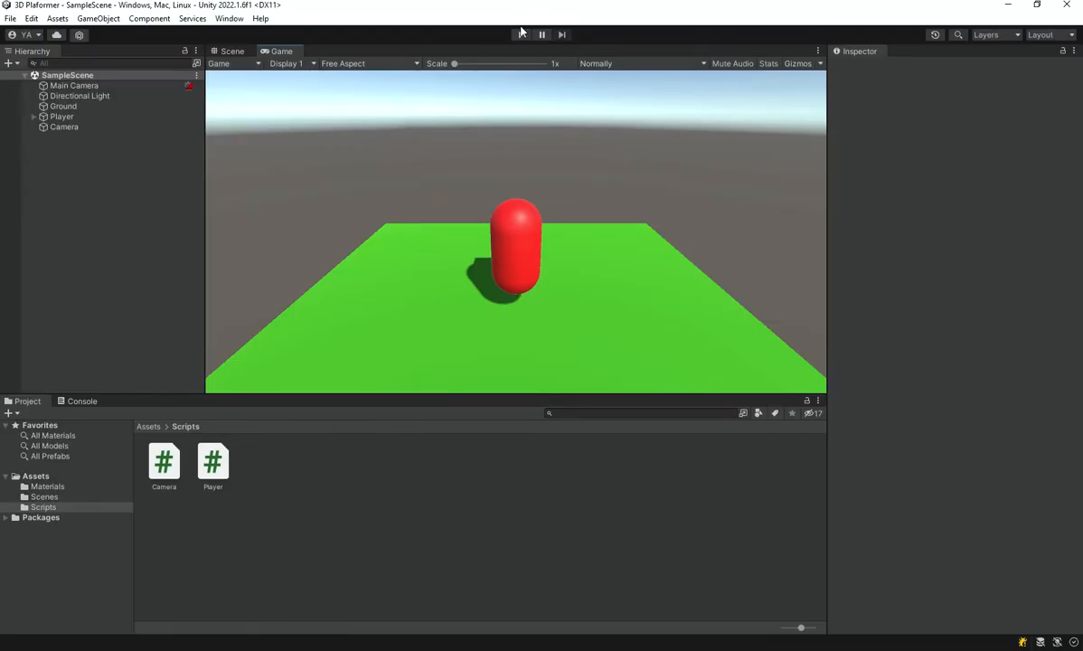
pyautogui.click(521, 35)
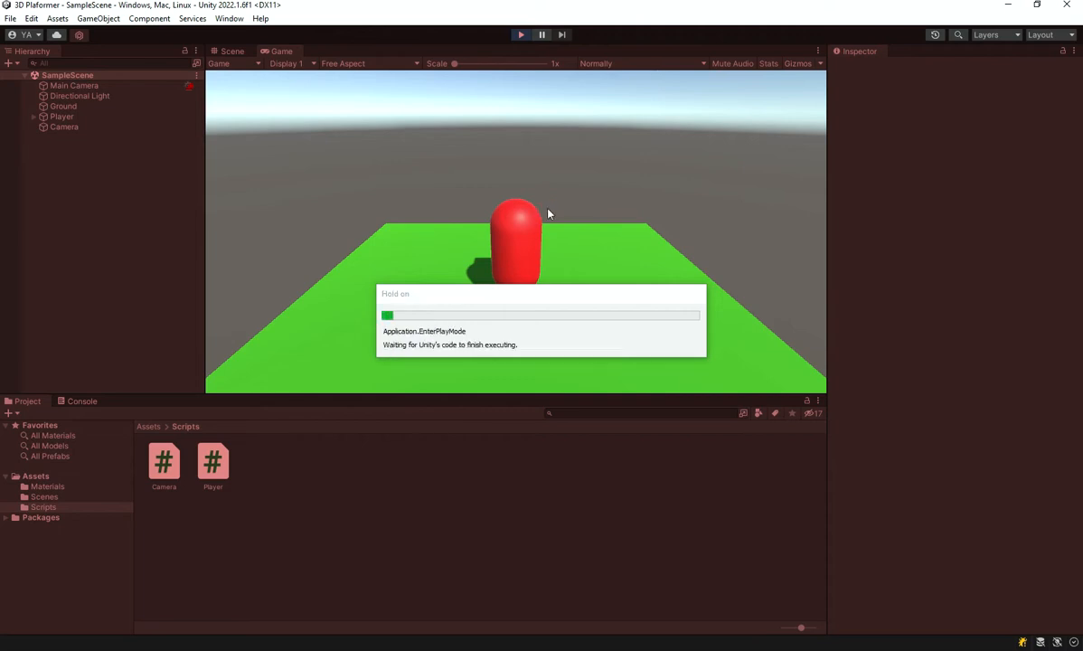
pyautogui.press('w')
pyautogui.press('space')
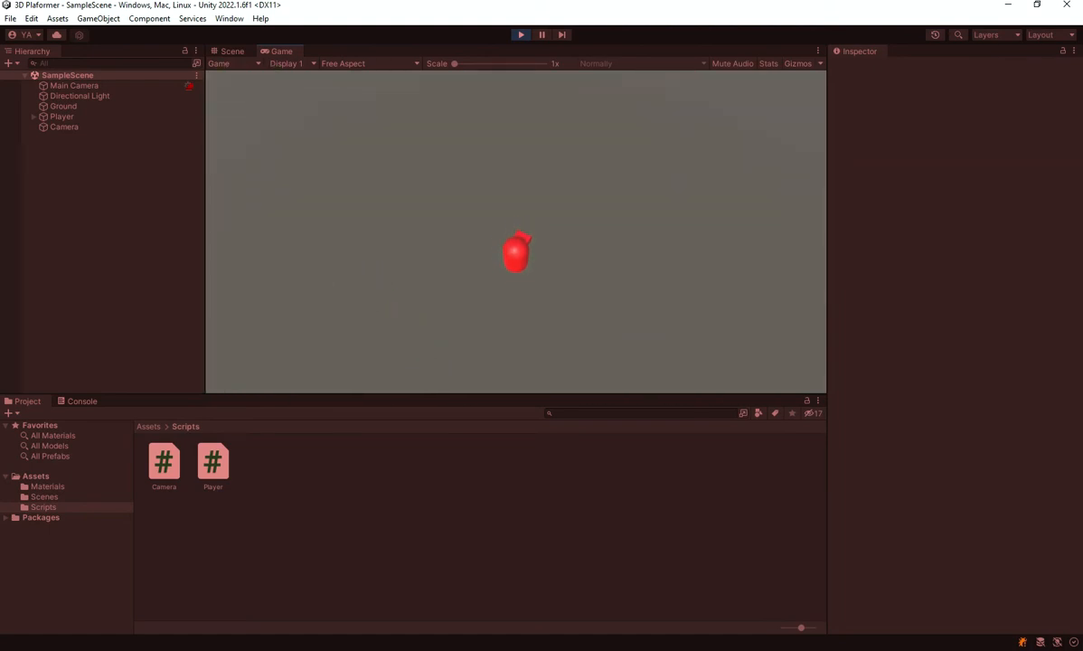
pyautogui.click(523, 36)
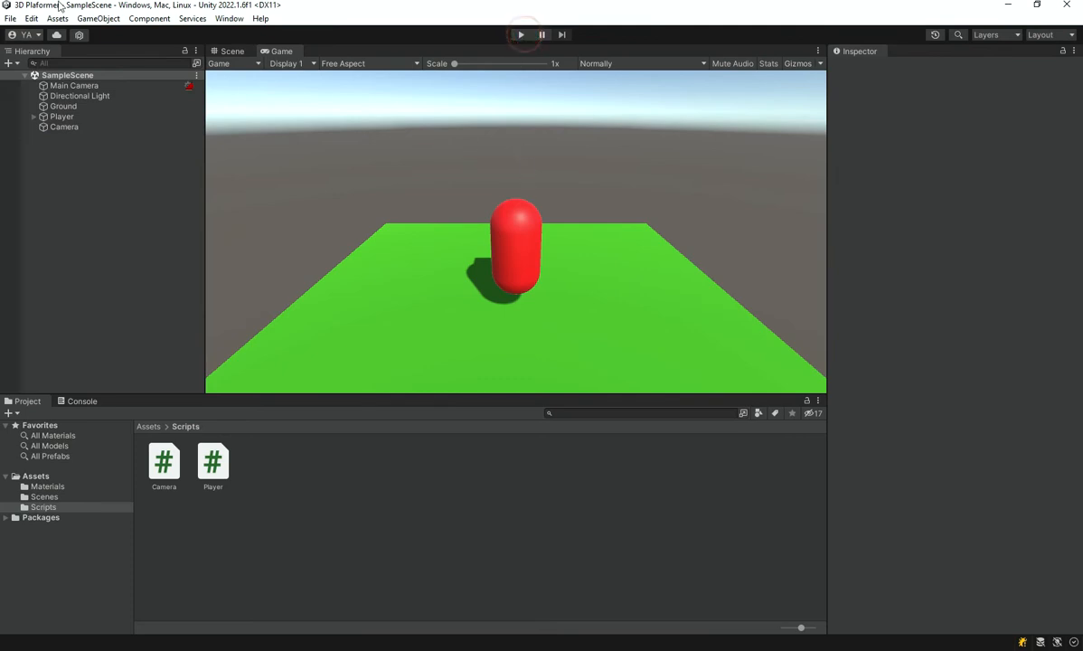
# Step: Open the Package Manager and start importing the Skybox Series Free package
pyautogui.click(229, 18)
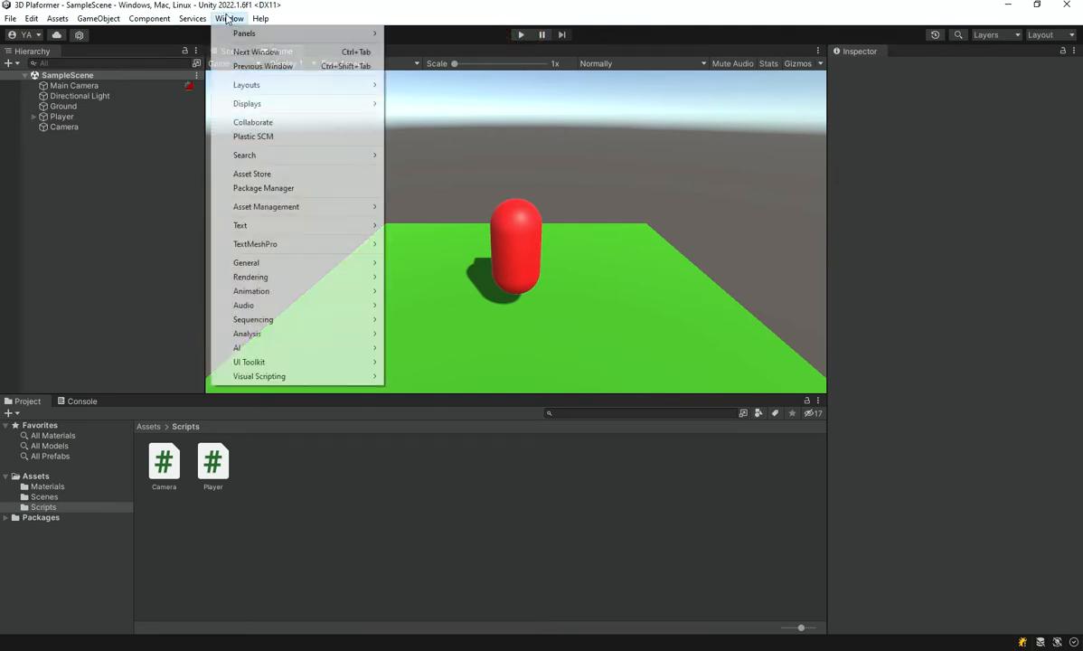
pyautogui.click(276, 186)
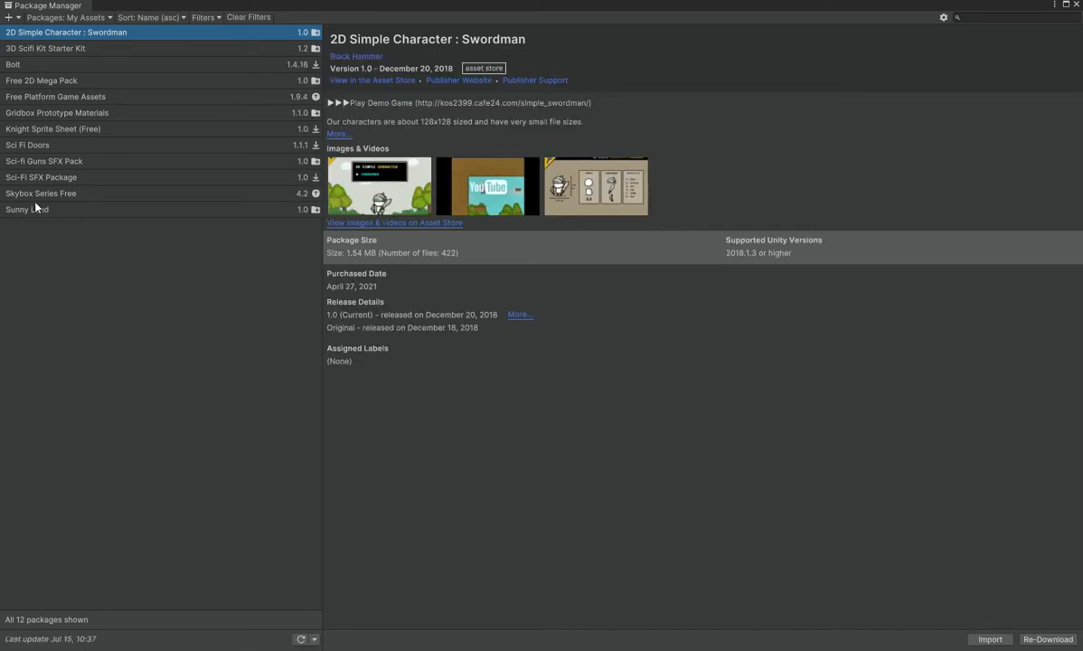
pyautogui.click(48, 193)
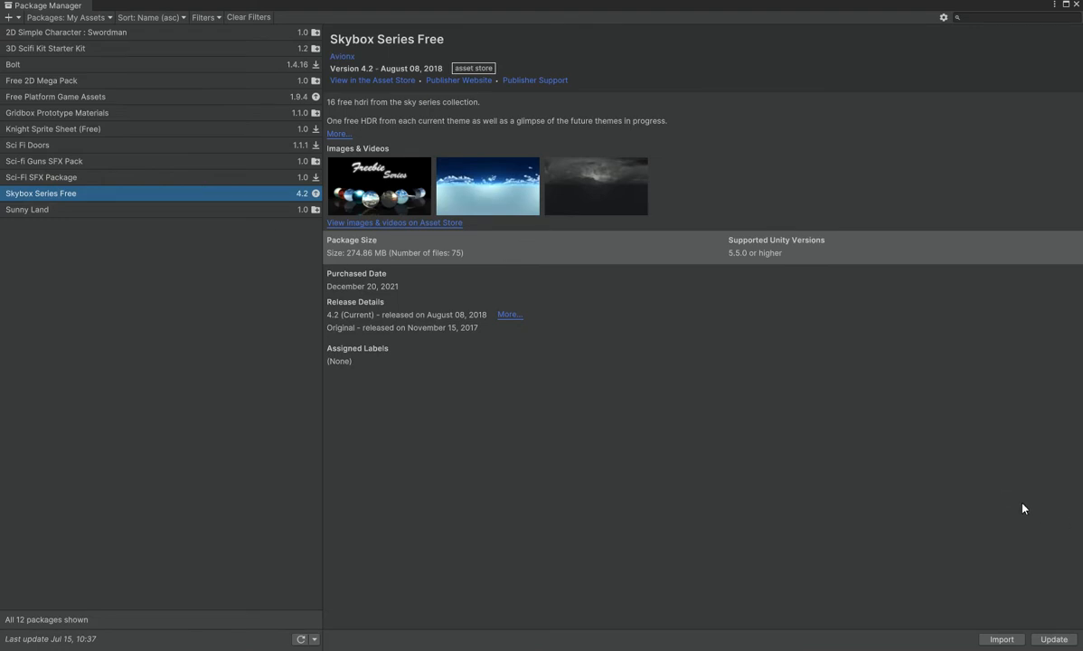
pyautogui.click(1001, 638)
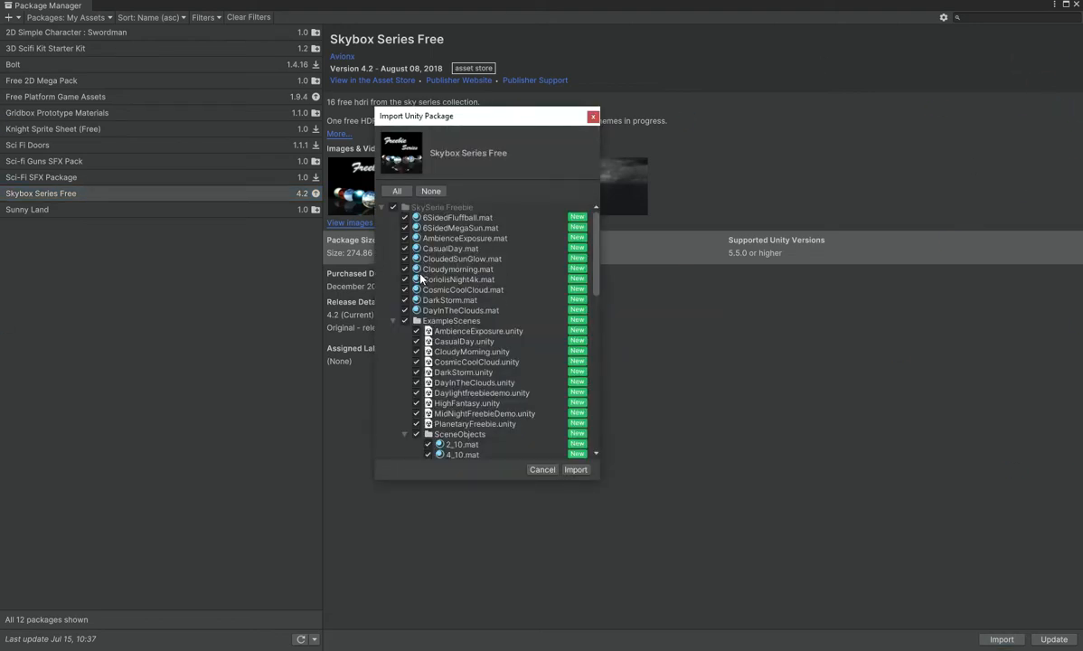
# Step: Exclude the ExampleScenes folder from the Skybox Series Free package and import the remaining files
pyautogui.click(394, 321)
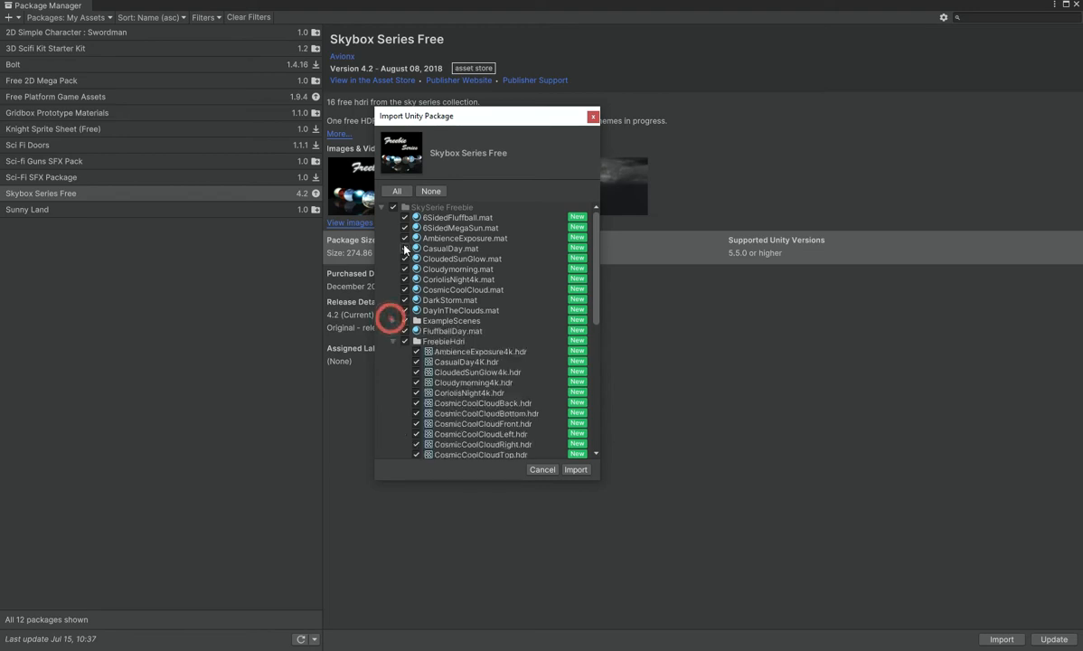
pyautogui.click(394, 342)
pyautogui.click(404, 321)
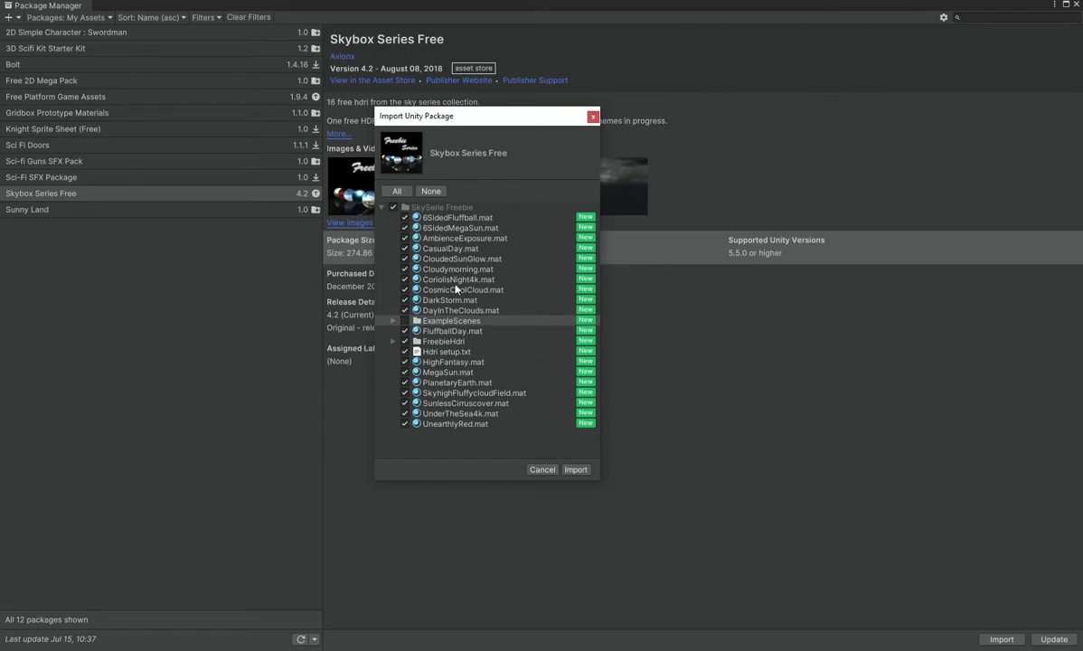
pyautogui.click(576, 470)
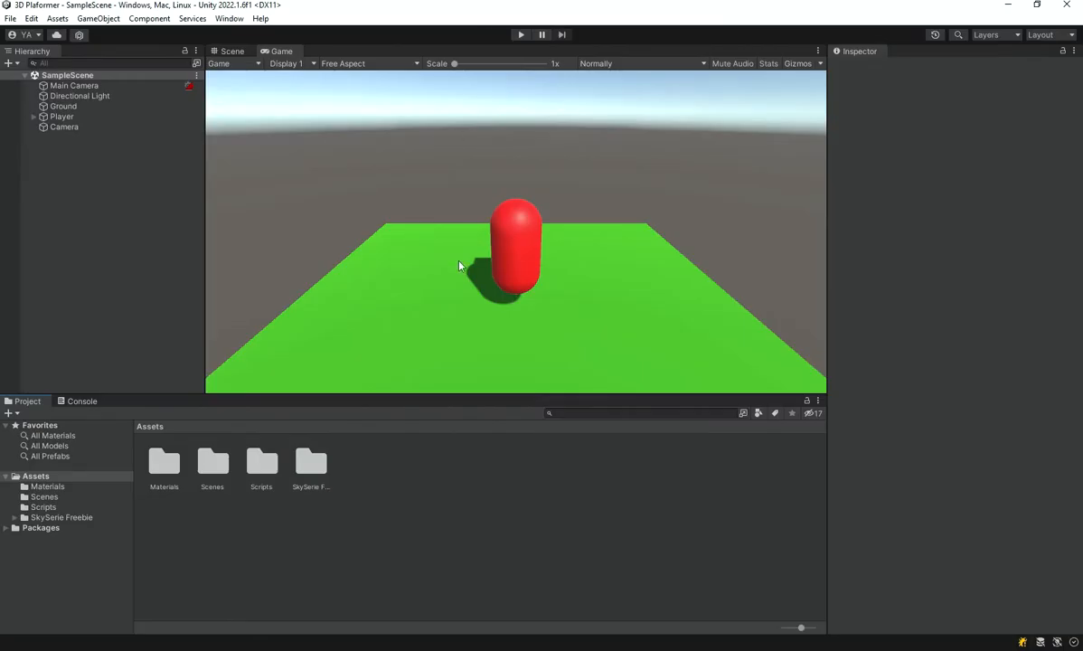
# Step: Open the Environment settings of the Lighting window and move the window clear of the project assets
pyautogui.click(230, 18)
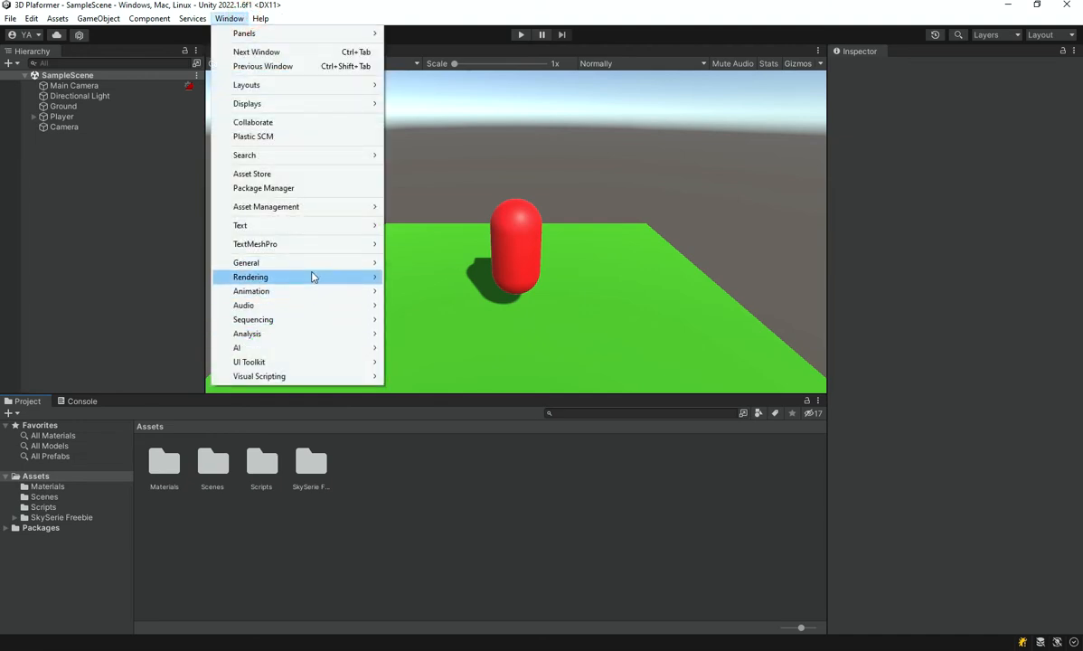
pyautogui.moveTo(316, 277)
pyautogui.click(404, 277)
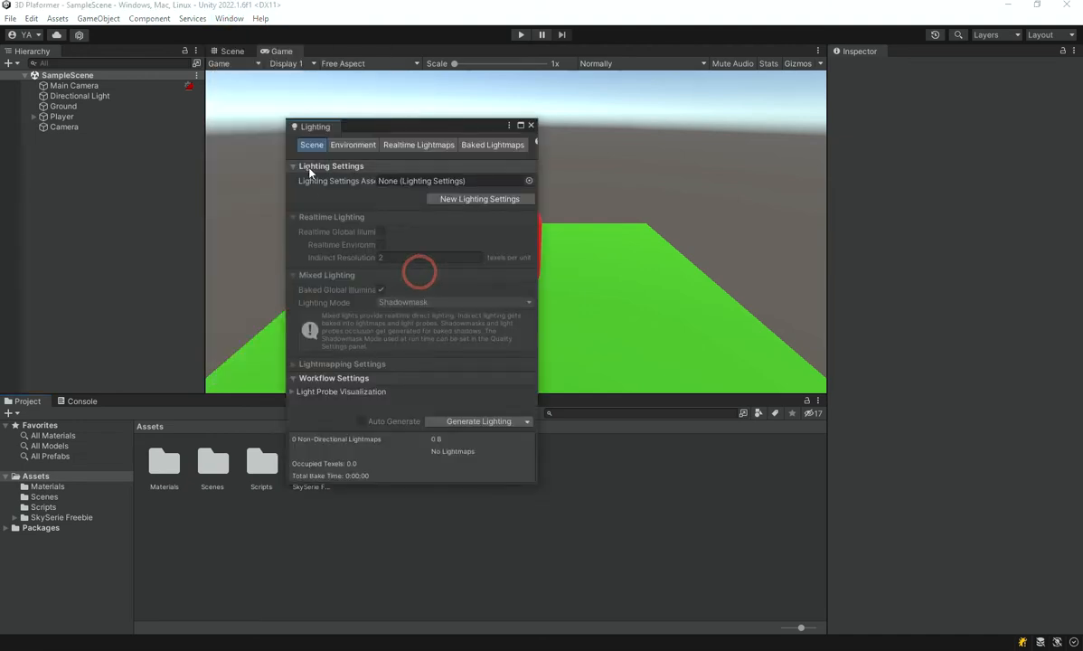
pyautogui.click(351, 148)
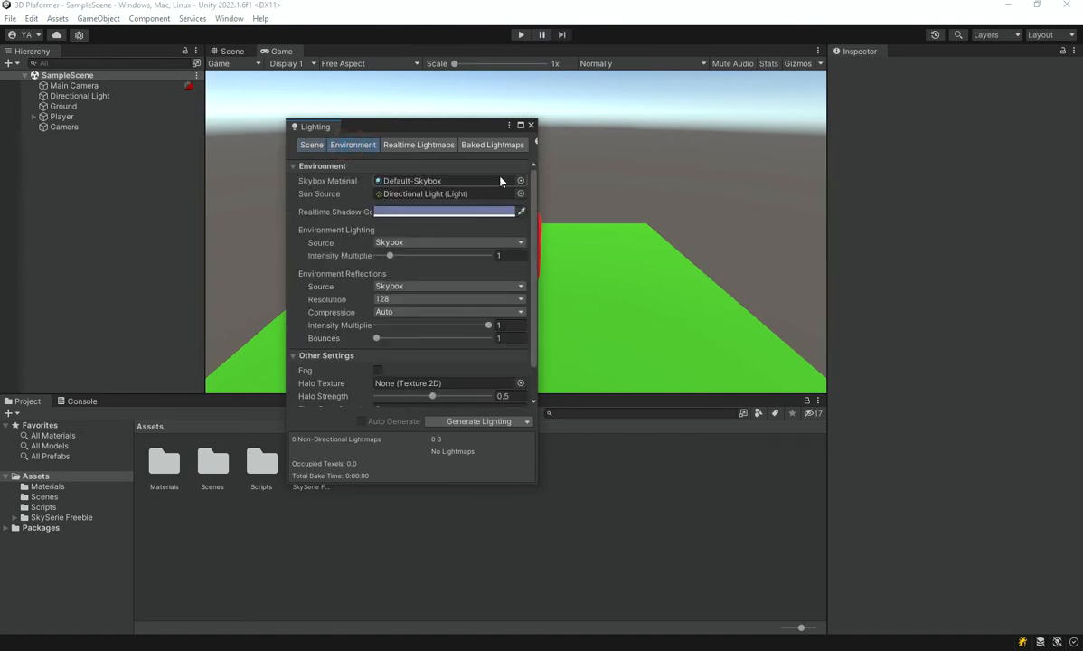
pyautogui.moveTo(430, 135); pyautogui.dragTo(644, 116)
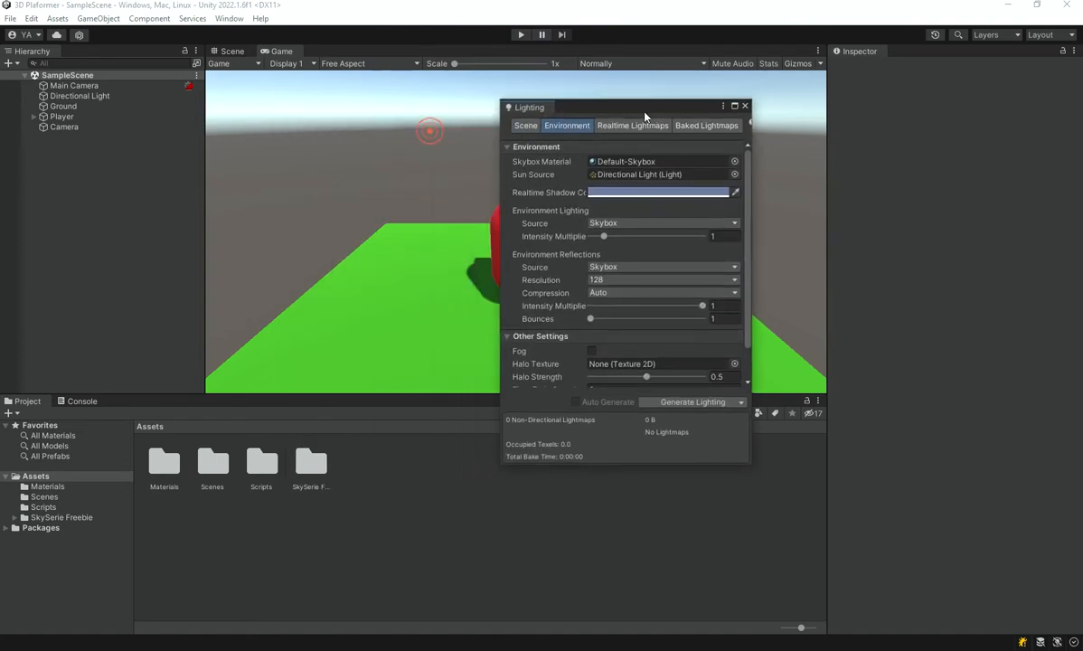
# Step: Browse the materials offered for the skybox, and open the SkySerie Freebie folder in the project assets
pyautogui.click(732, 161)
pyautogui.scroll(6, 778, 217)
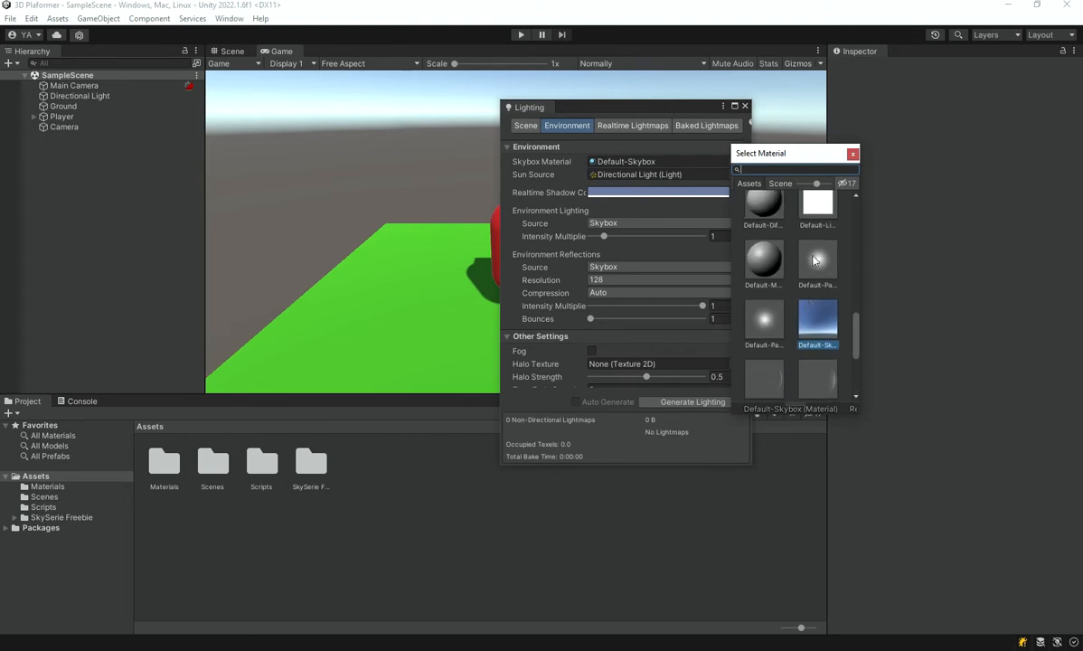
pyautogui.scroll(5, 806, 242)
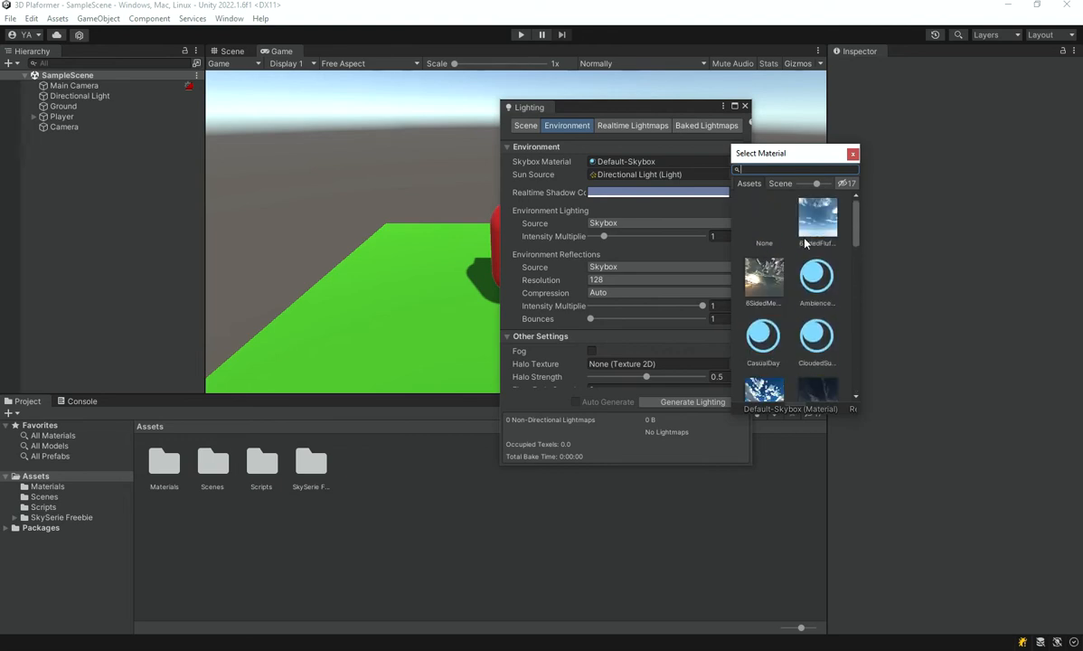
pyautogui.doubleClick(311, 464)
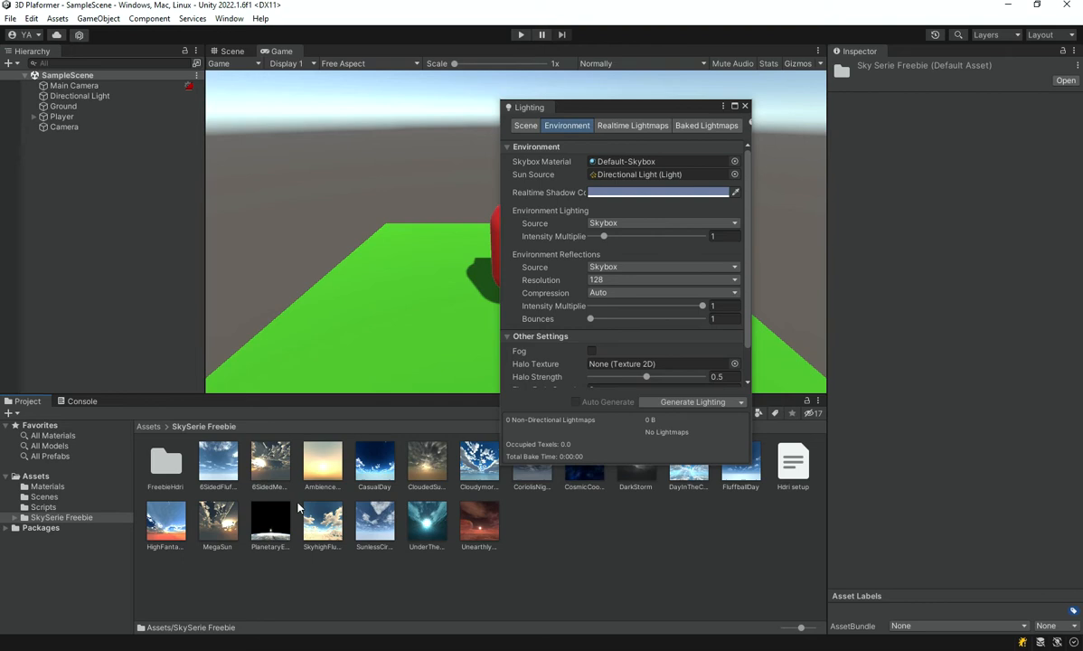
# Step: Try SkyhighFluffycloudField, CasualDay and DayInTheClouds as the skybox material, inspecting the sky in the Scene view
pyautogui.moveTo(325, 535); pyautogui.dragTo(638, 163)
pyautogui.moveTo(354, 452); pyautogui.dragTo(637, 161)
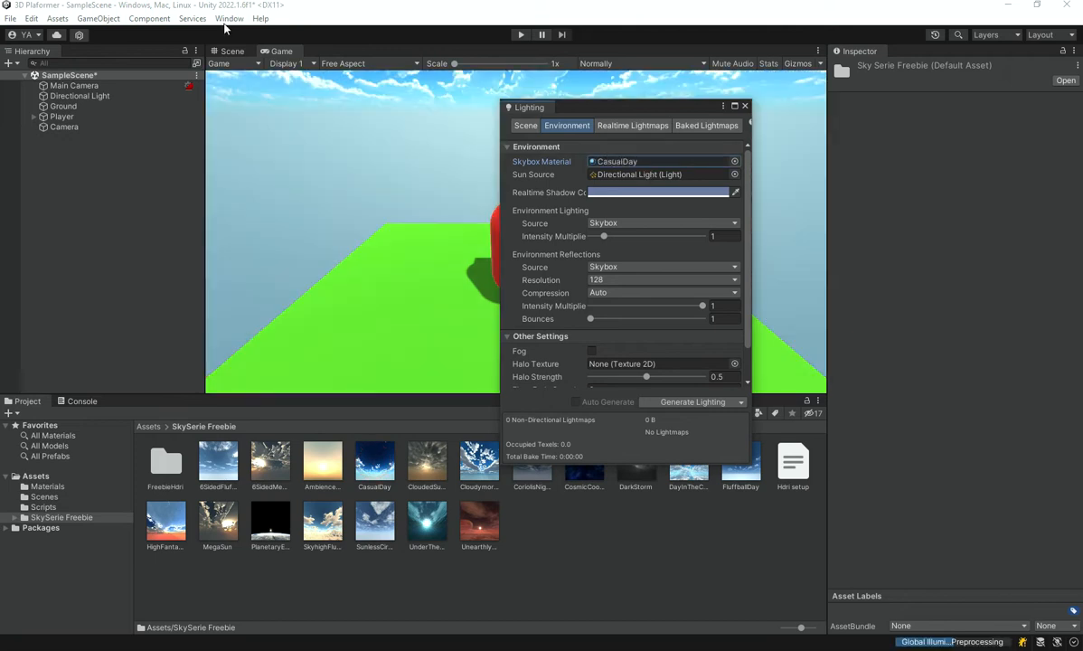
pyautogui.click(234, 49)
pyautogui.moveTo(321, 186); pyautogui.dragTo(614, 129, button='right')
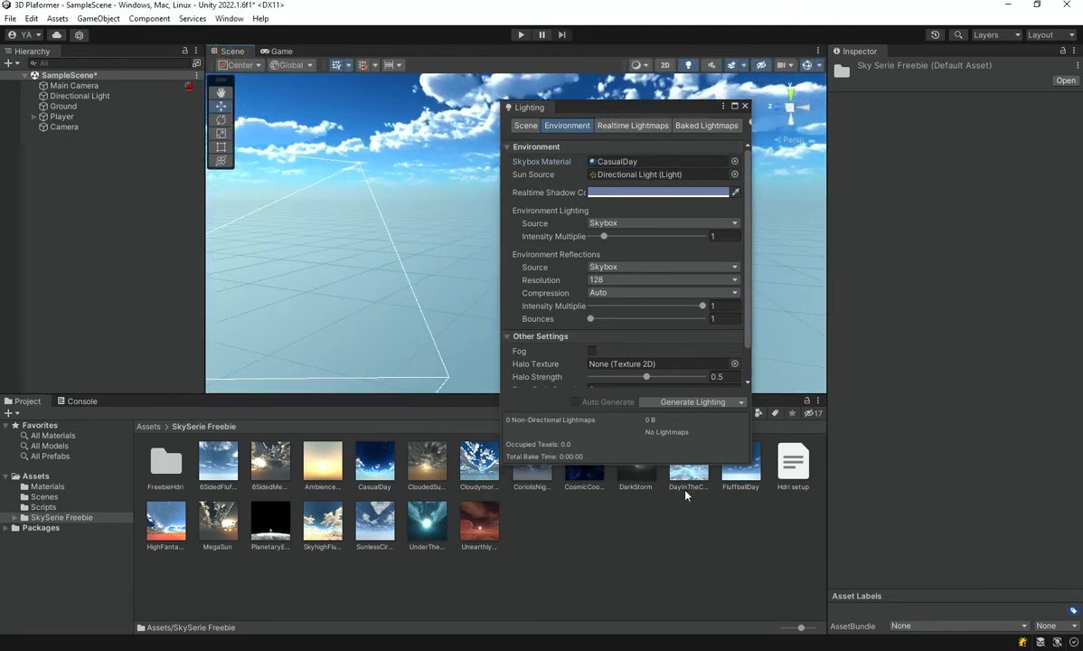
pyautogui.moveTo(688, 457); pyautogui.dragTo(660, 162)
pyautogui.moveTo(308, 199); pyautogui.dragTo(268, 252, button='right')
# Step: Set FluffballDay as the skybox material, close the Lighting window and check the sky in the Scene and Game views
pyautogui.moveTo(743, 486); pyautogui.dragTo(660, 162)
pyautogui.moveTo(404, 203); pyautogui.dragTo(723, 98, button='right')
pyautogui.click(745, 107)
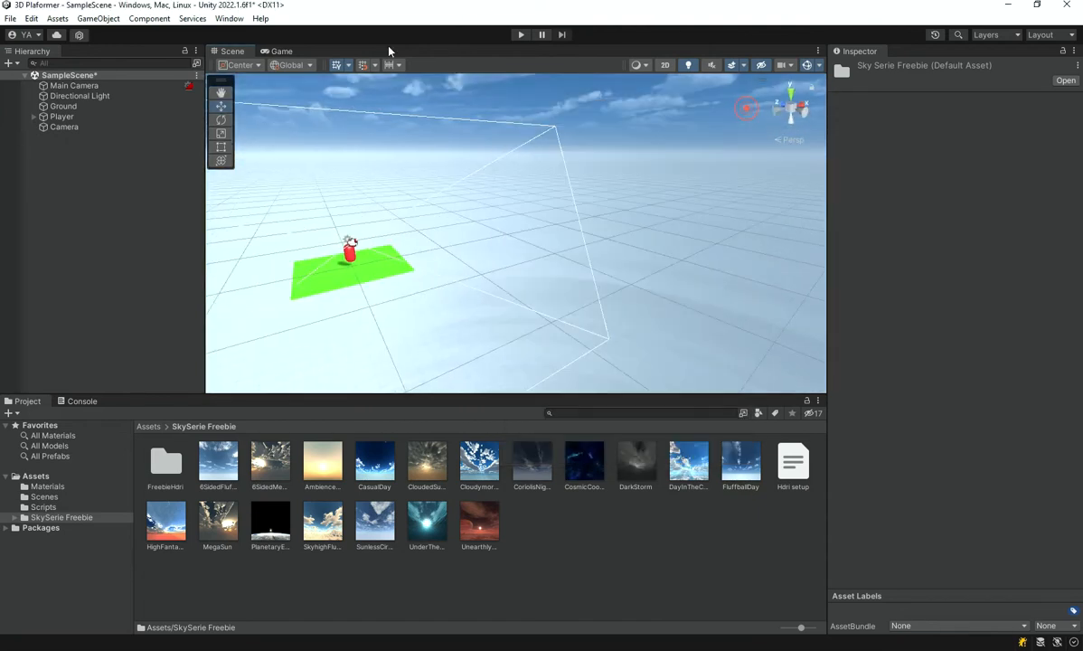
pyautogui.click(281, 51)
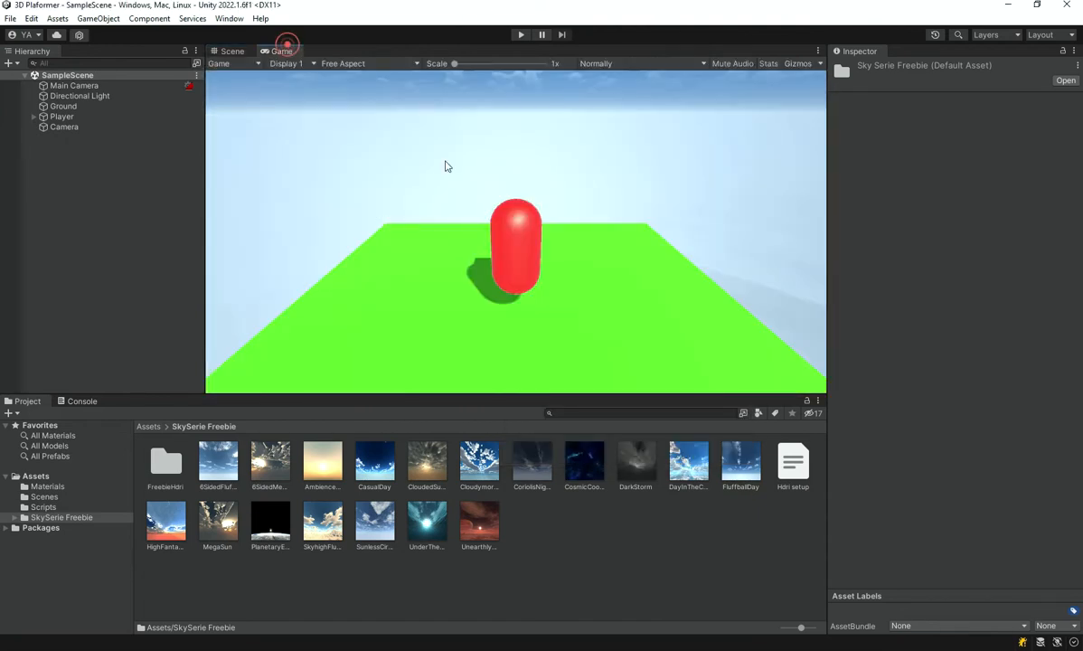
pyautogui.click(230, 51)
# Step: Switch the Directional Light off and back on to compare the lighting and shadows around the player in the Scene view
pyautogui.click(228, 18)
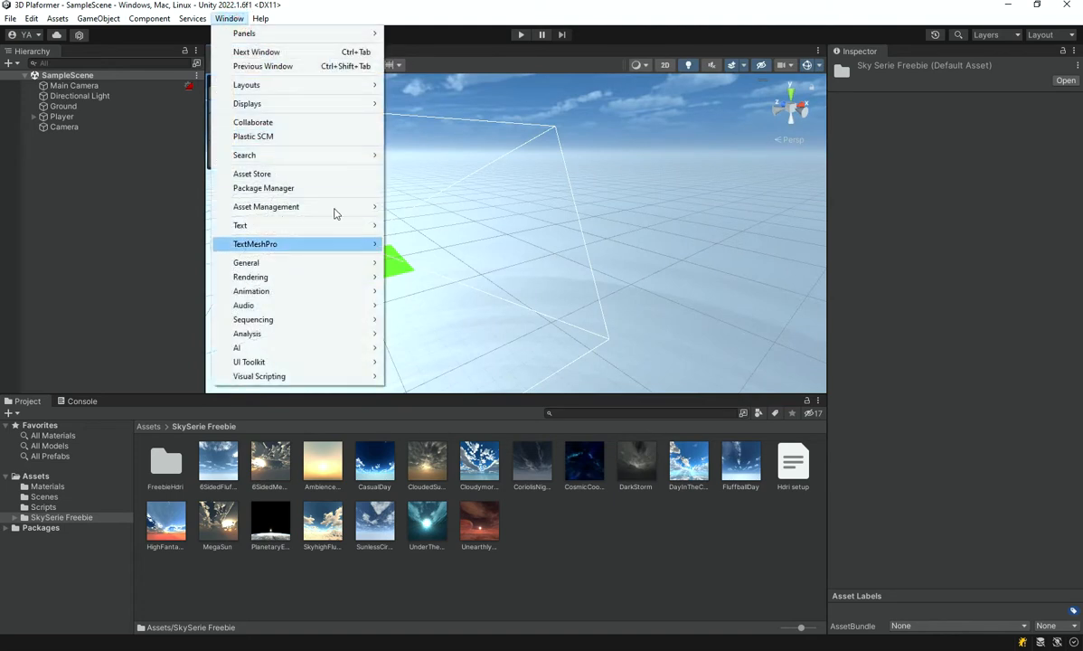
pyautogui.click(107, 85)
pyautogui.click(112, 96)
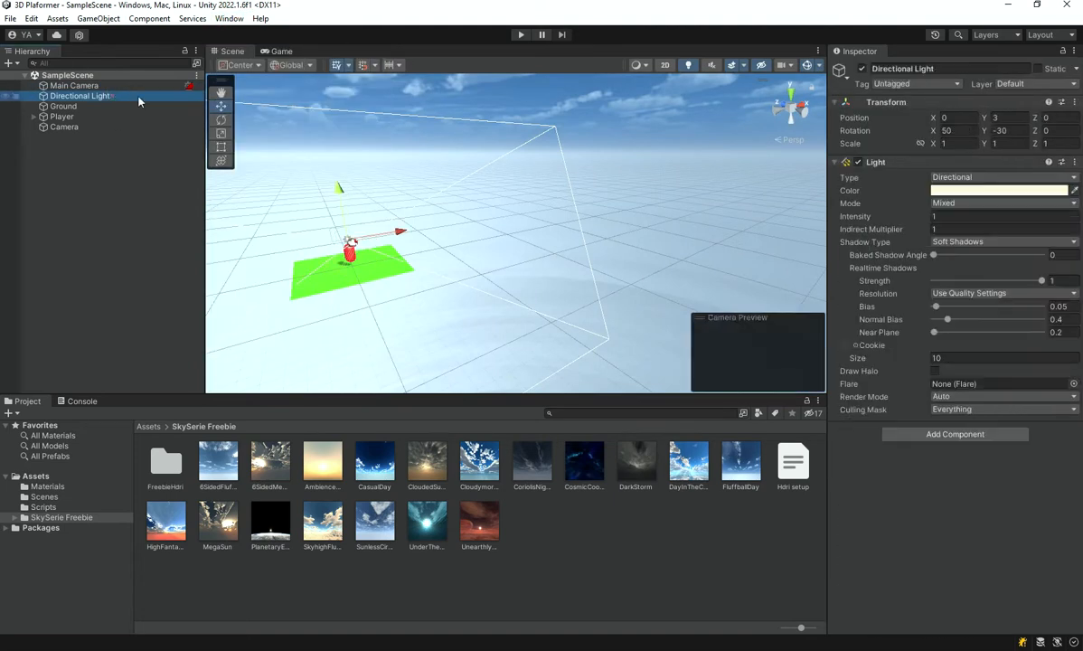
pyautogui.click(863, 69)
pyautogui.click(862, 70)
pyautogui.click(862, 70)
pyautogui.moveTo(389, 154); pyautogui.dragTo(454, 166, button='right')
pyautogui.press('w')
pyautogui.click(863, 70)
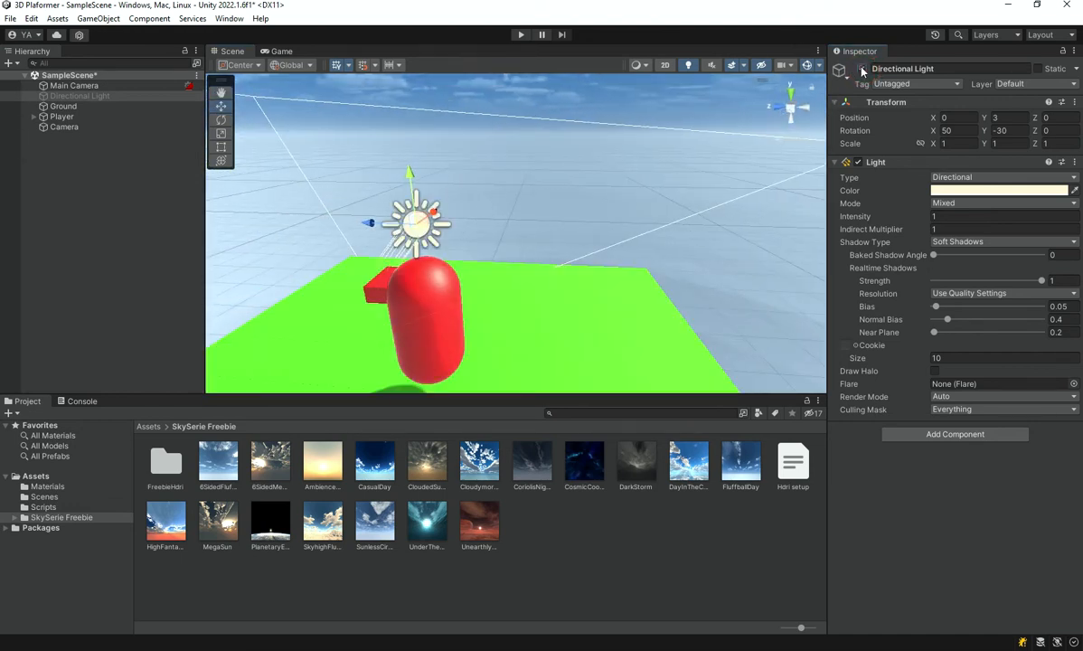
pyautogui.moveTo(470, 221); pyautogui.dragTo(414, 303, button='right')
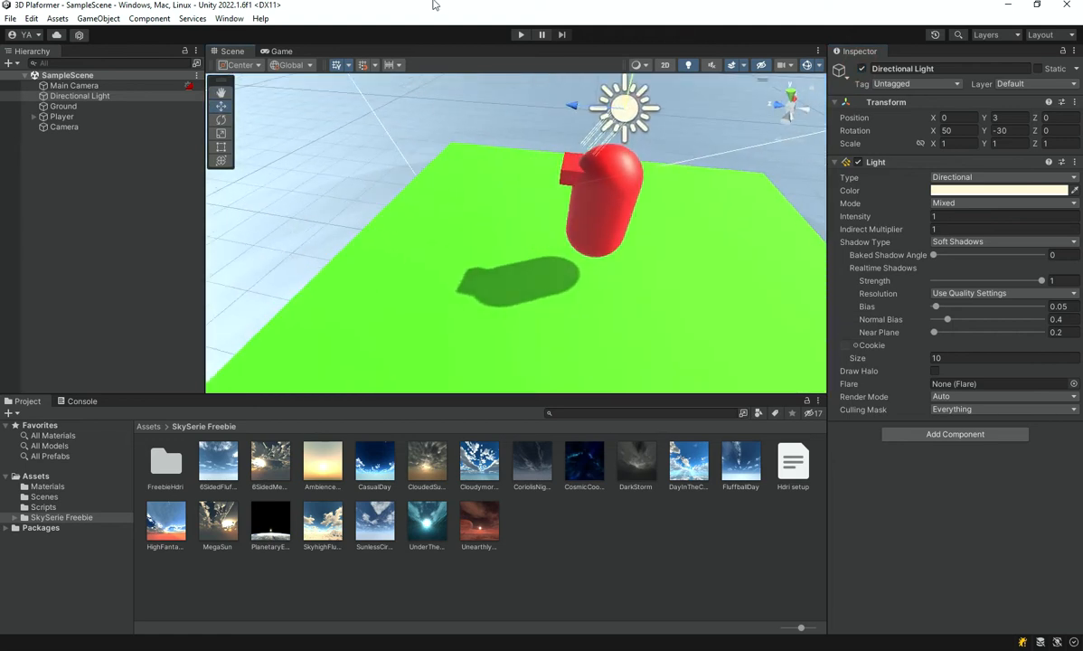
# Step: Set the Environment Lighting intensity multiplier to 0.4 in the Lighting window's Environment settings and close the window
pyautogui.click(224, 19)
pyautogui.moveTo(339, 278)
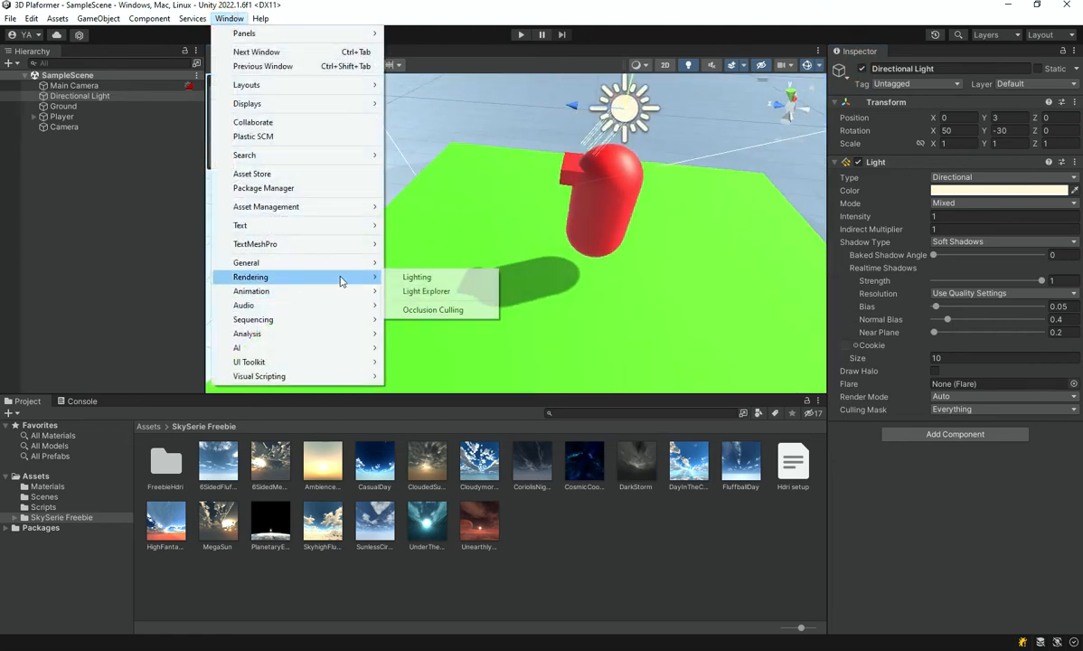
pyautogui.click(417, 276)
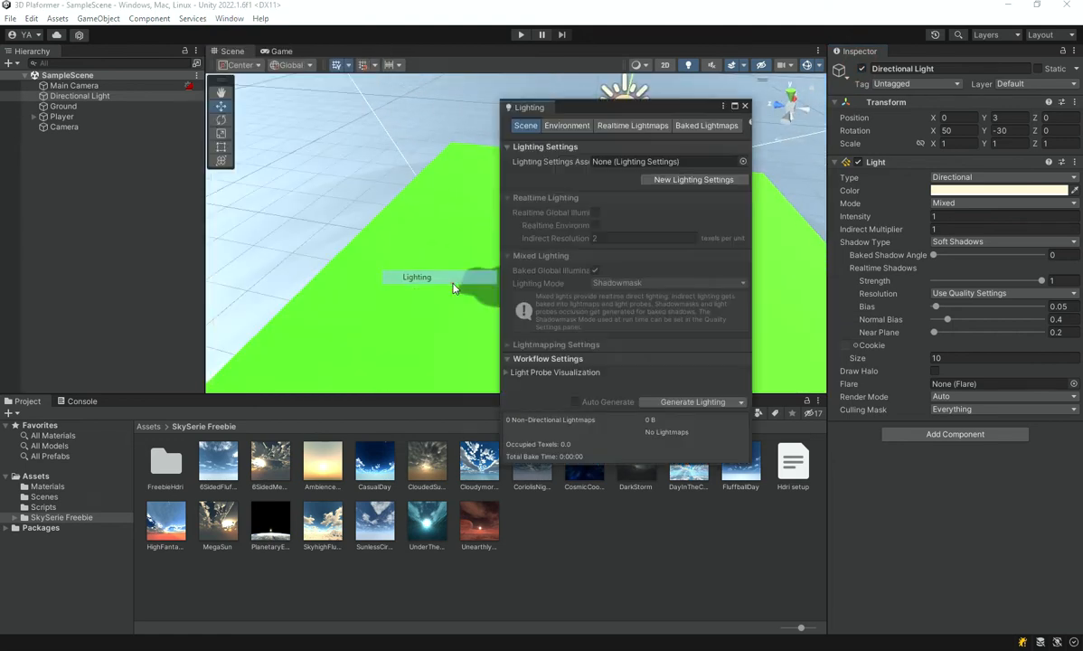
pyautogui.click(555, 126)
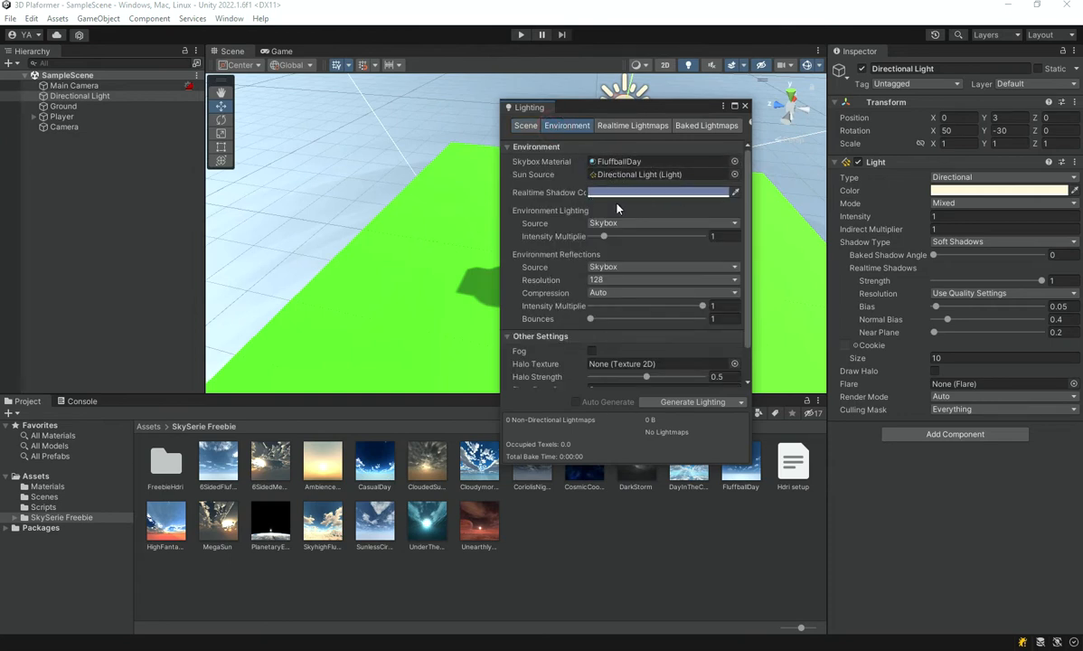
pyautogui.moveTo(604, 237); pyautogui.dragTo(597, 237)
pyautogui.click(720, 235)
pyautogui.write('.4')
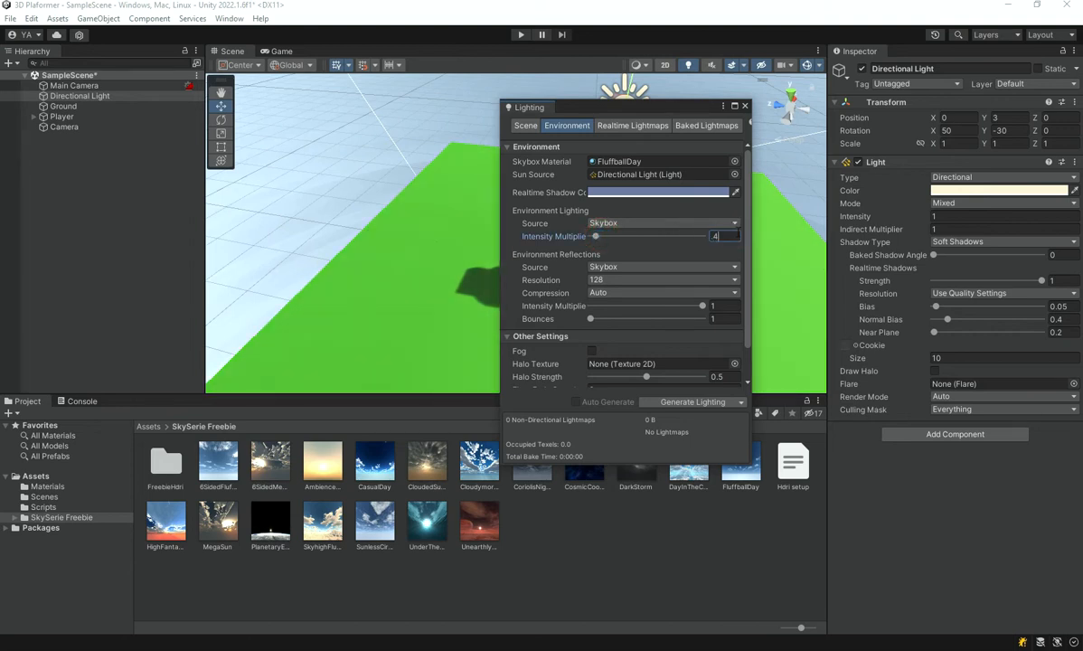
pyautogui.click(698, 91)
# Step: Play-test moving and jumping in the Game view to check the lighting, stop the game and return to the Scene view
pyautogui.click(268, 52)
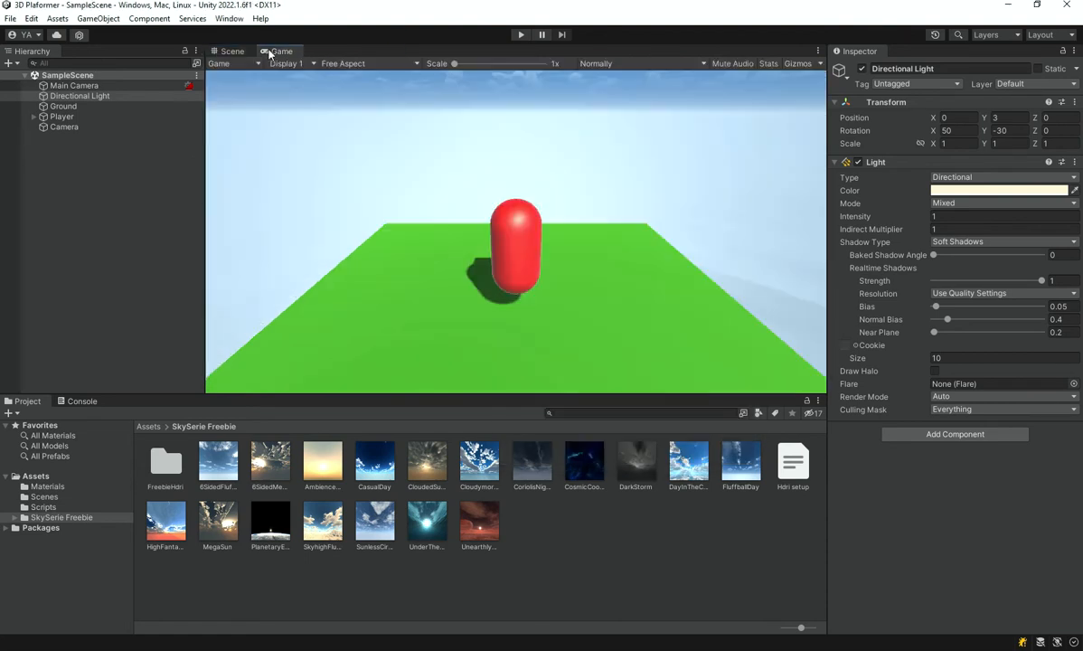
pyautogui.click(520, 35)
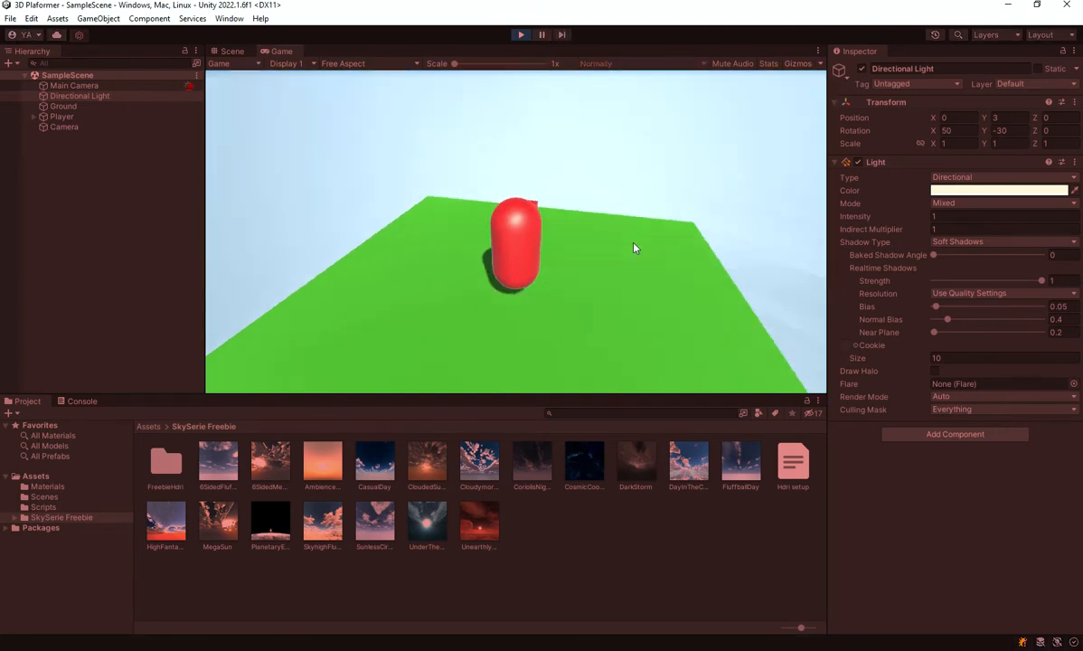
pyautogui.press('space')
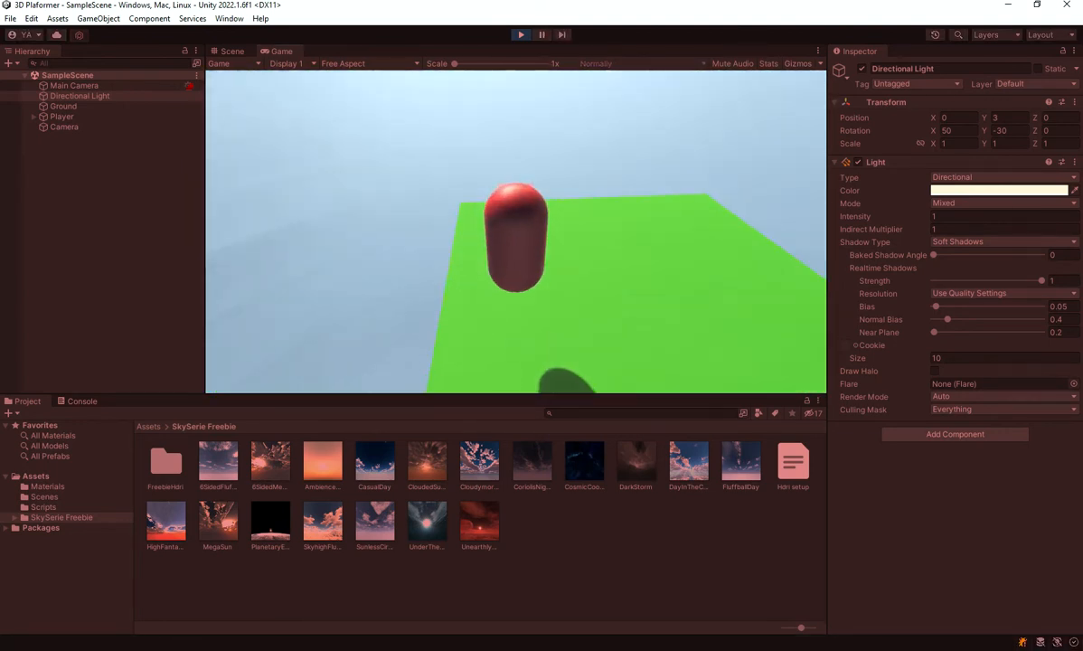
pyautogui.press('w')
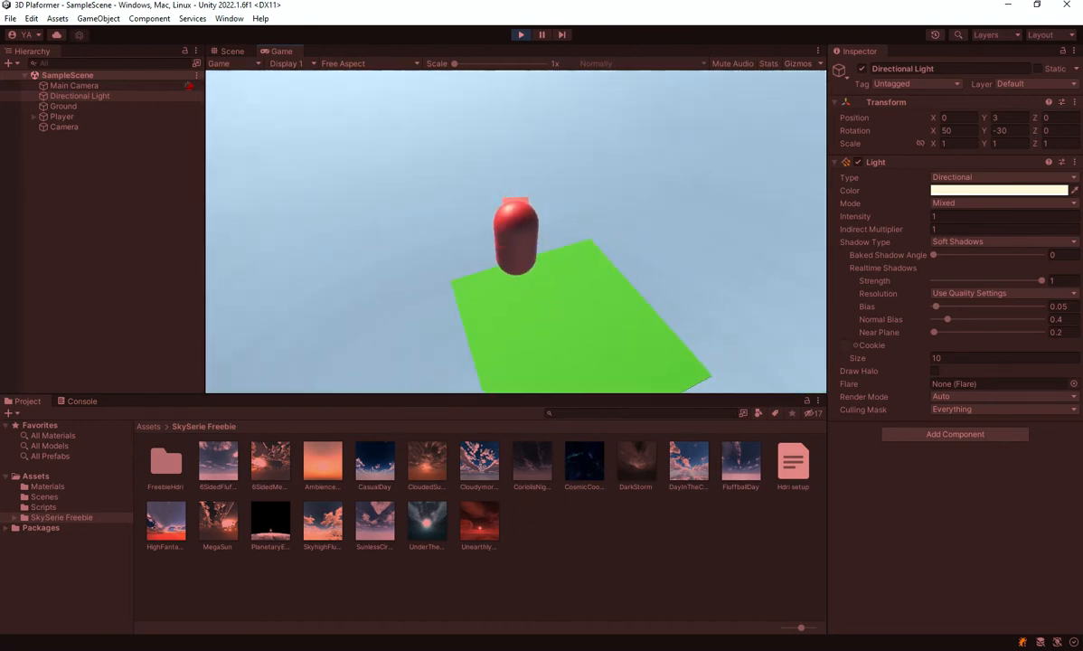
pyautogui.press('space')
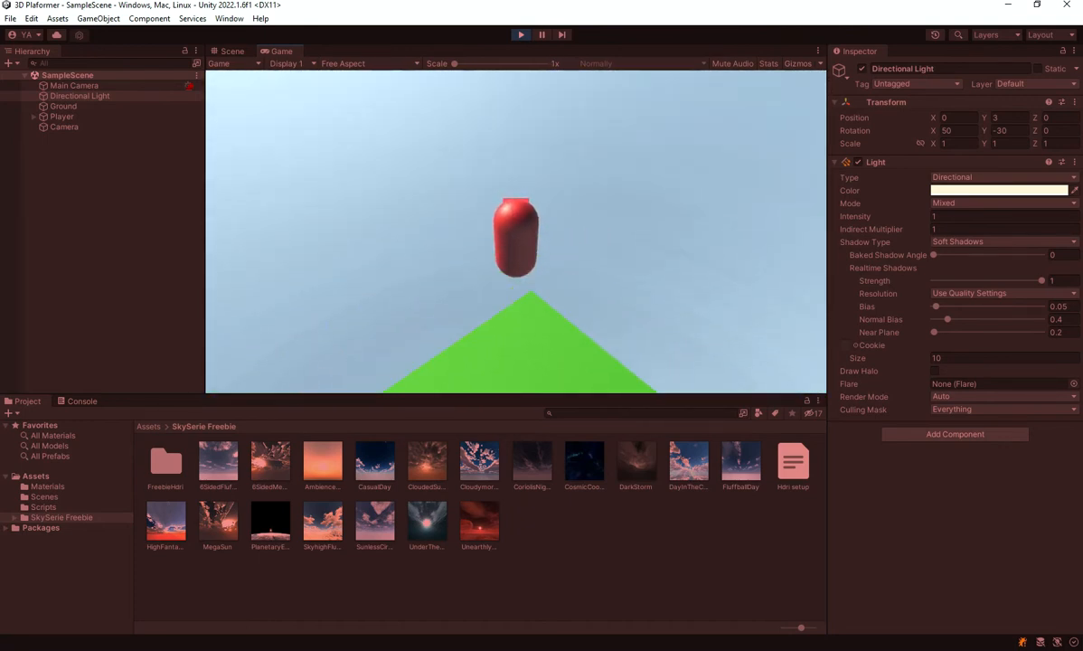
pyautogui.press('Escape')
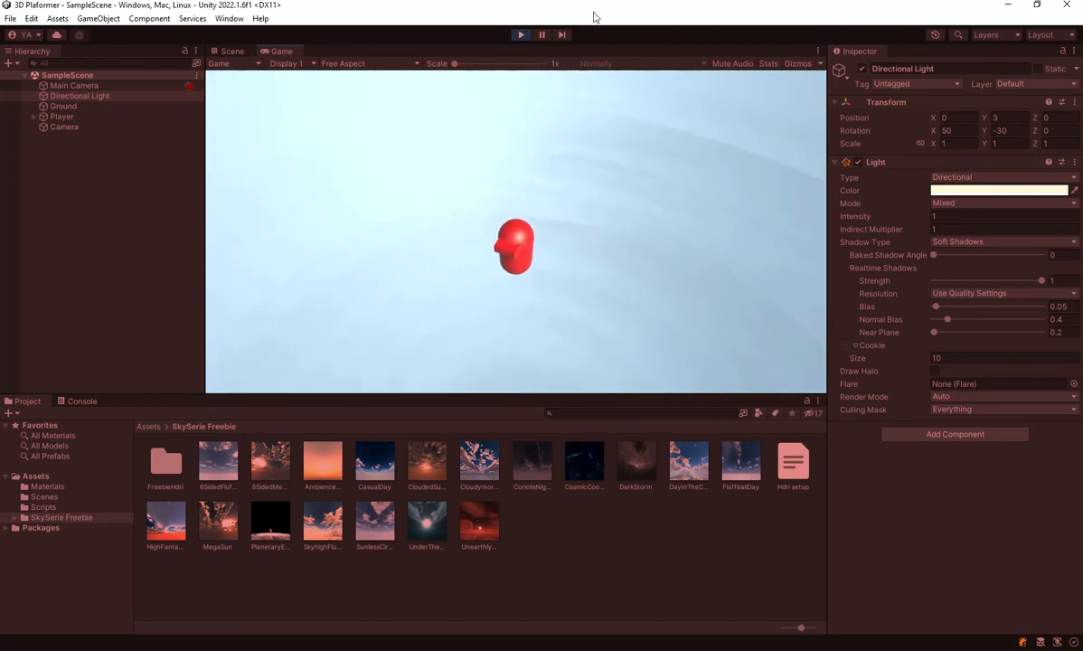
pyautogui.click(520, 34)
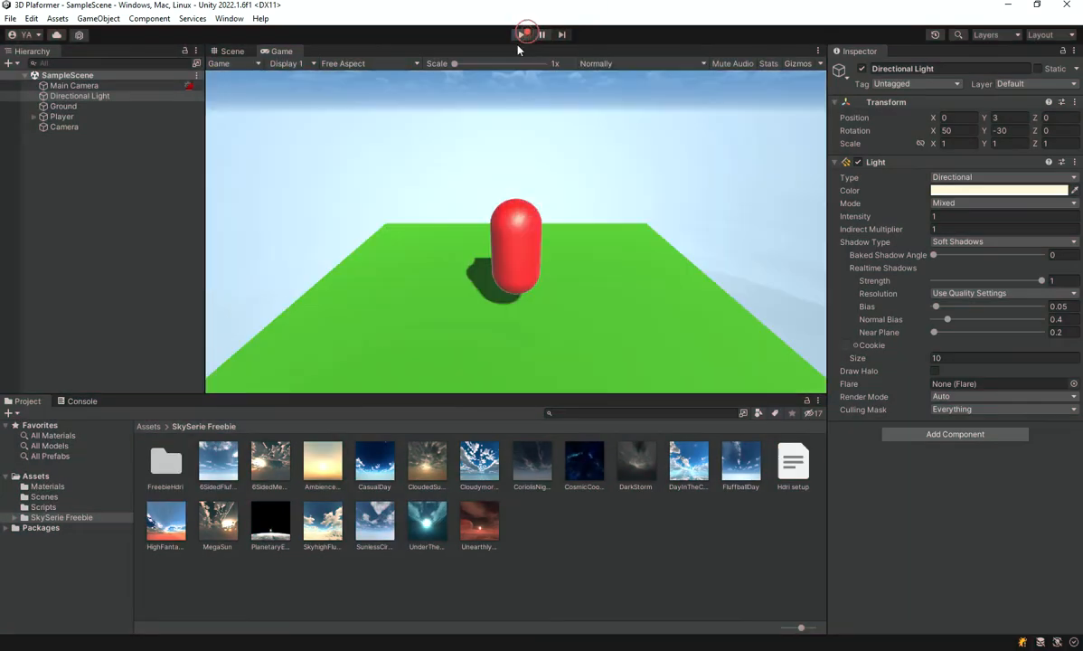
pyautogui.click(231, 51)
pyautogui.moveTo(484, 213); pyautogui.dragTo(230, 222, button='right')
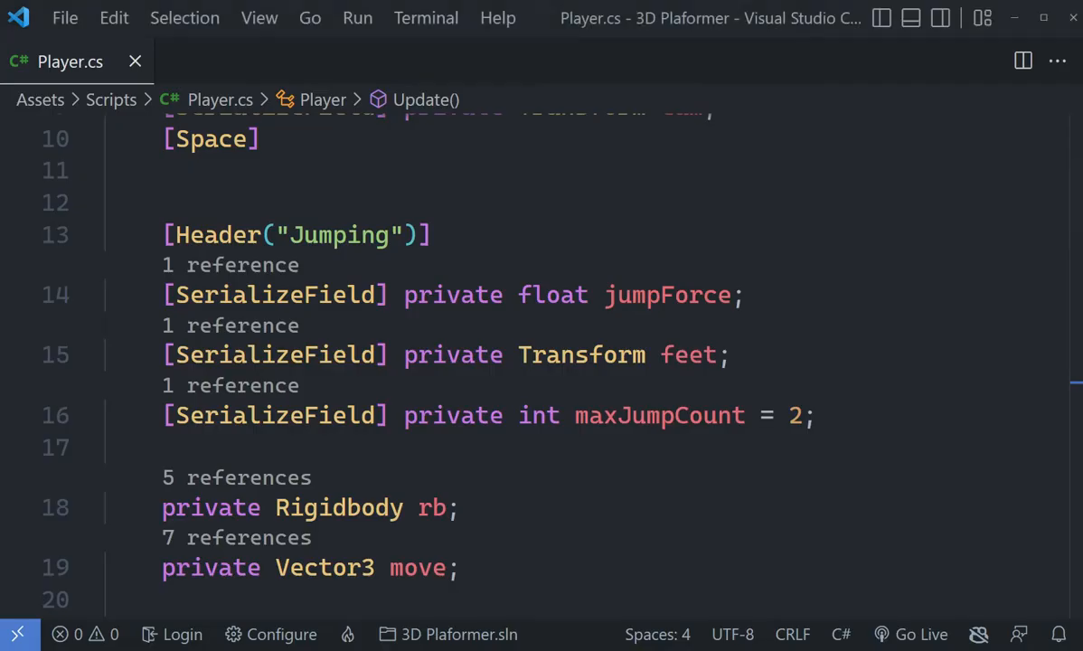
# Step: In Player.cs in Visual Studio Code, add an empty public void Die() method below the jumpHold field and save
pyautogui.scroll(3, 543, 361)
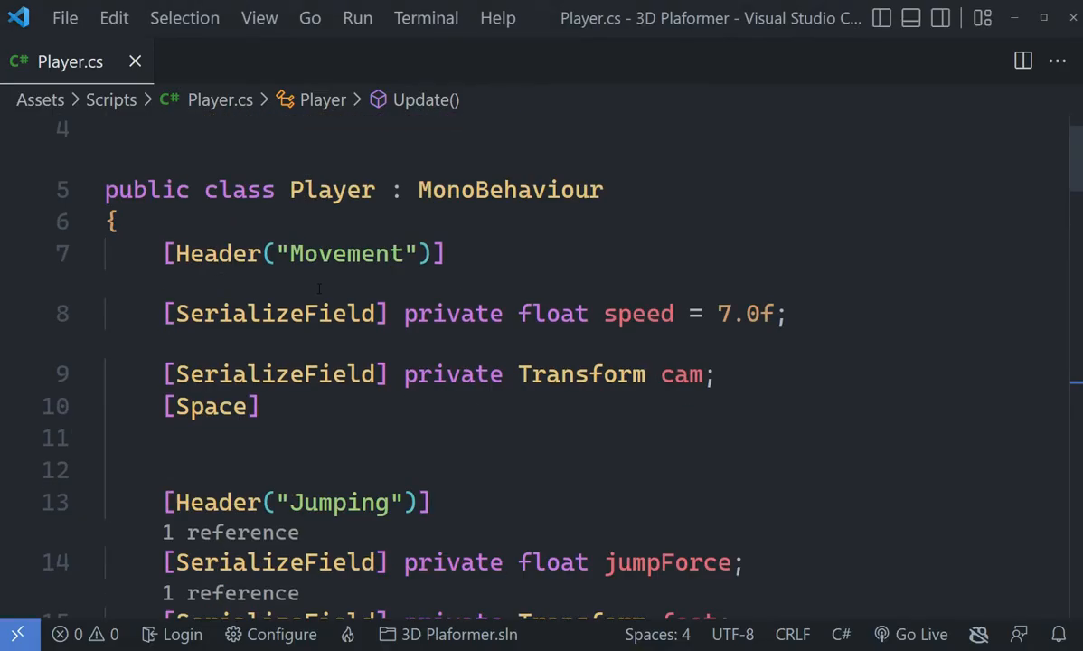
pyautogui.scroll(-3, 543, 361)
pyautogui.scroll(-12, 295, 358)
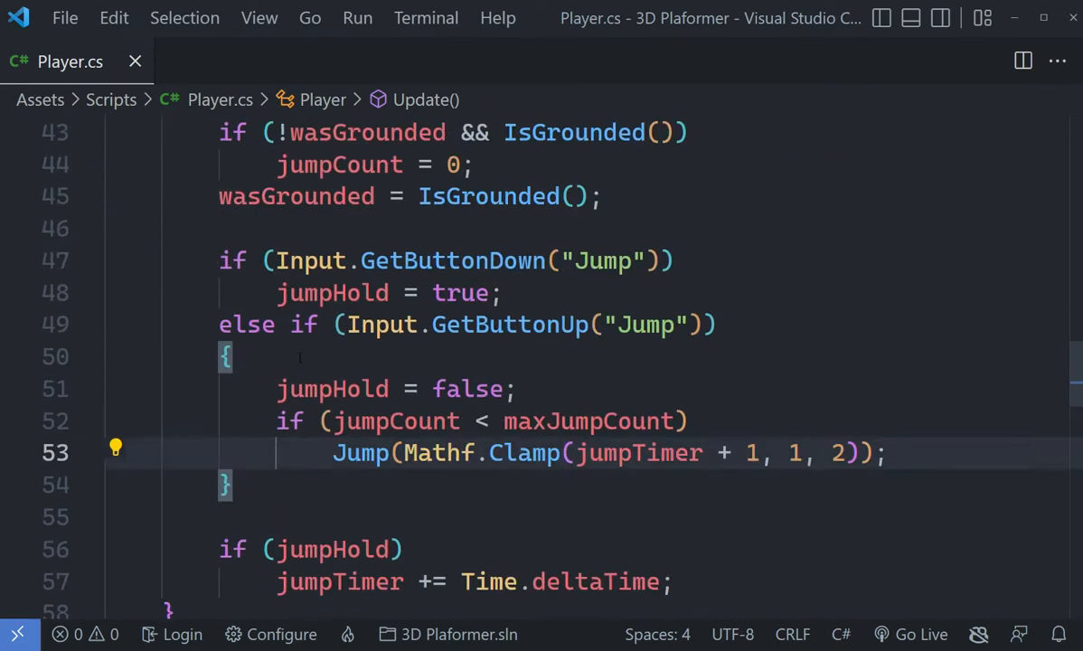
pyautogui.scroll(9, 296, 358)
pyautogui.scroll(-3, 296, 358)
pyautogui.scroll(2, 296, 358)
pyautogui.click(556, 268)
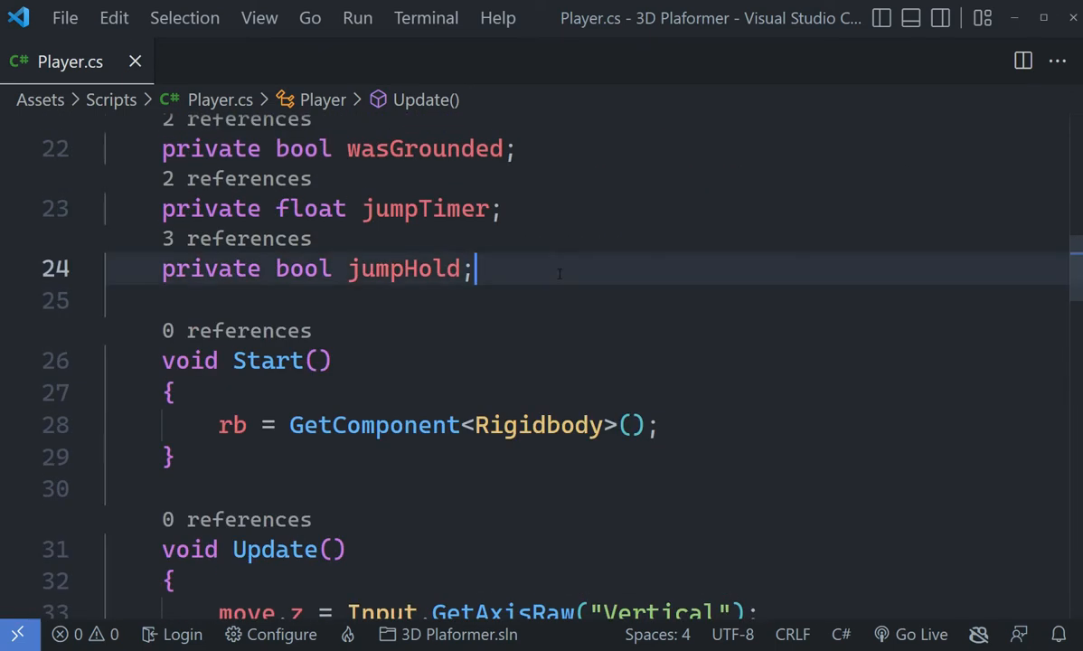
pyautogui.press('Return')
pyautogui.press('Return')
pyautogui.write('public')
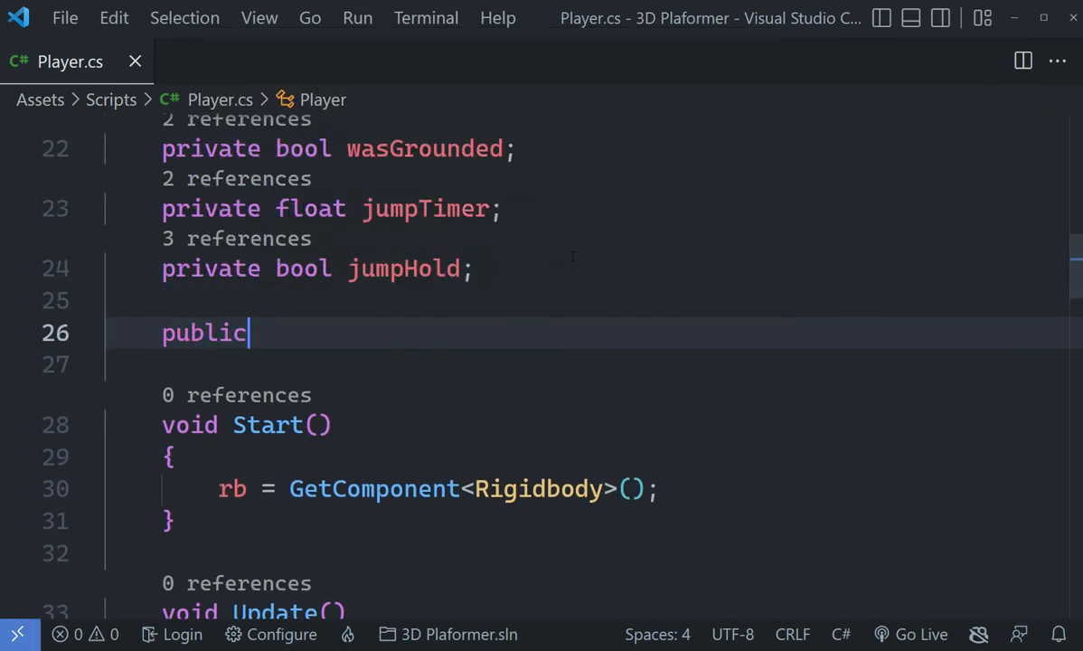
pyautogui.write(' void Die()')
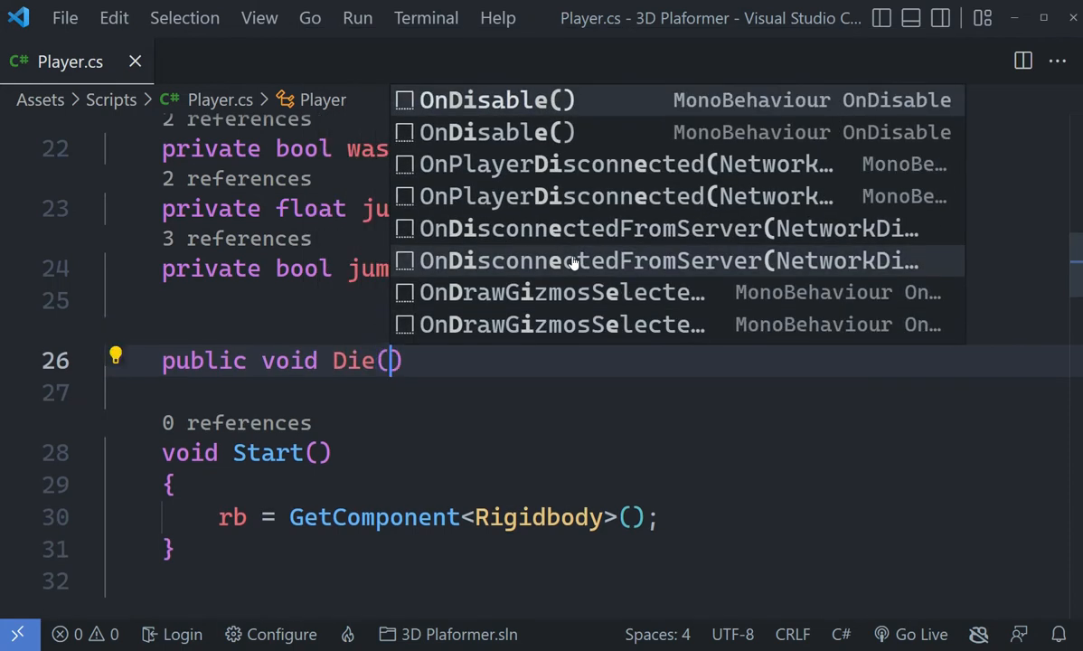
pyautogui.write(' {')
pyautogui.press('Return')
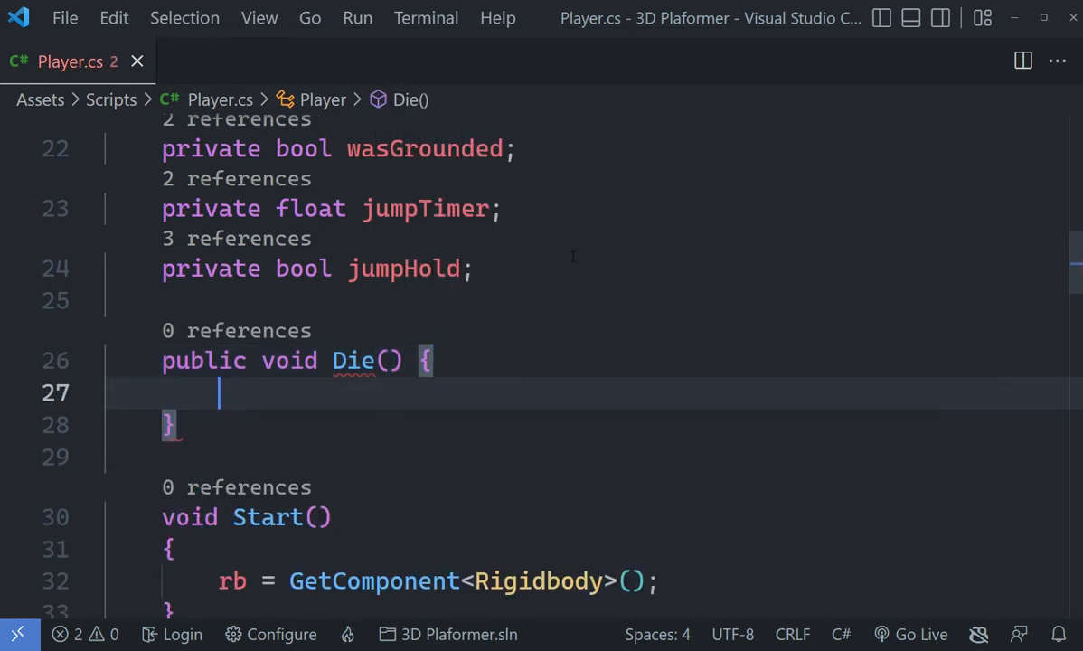
pyautogui.hotkey('ctrl', 's')
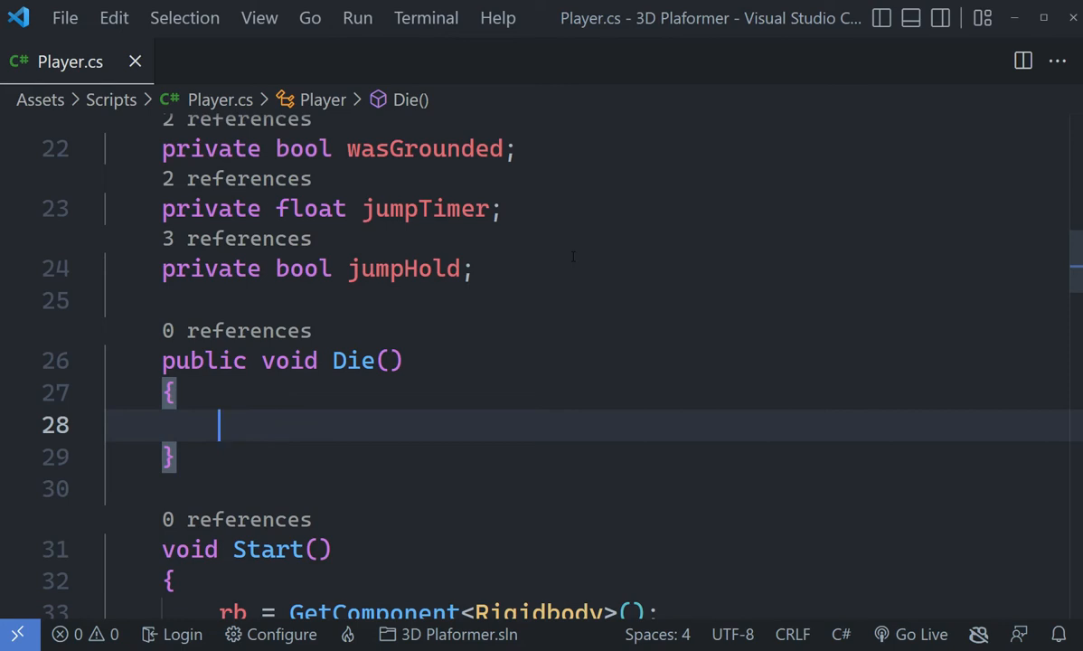
# Step: Try Destroy(this); as the body of the Die() method
pyautogui.write('Des')
pyautogui.press('Tab')
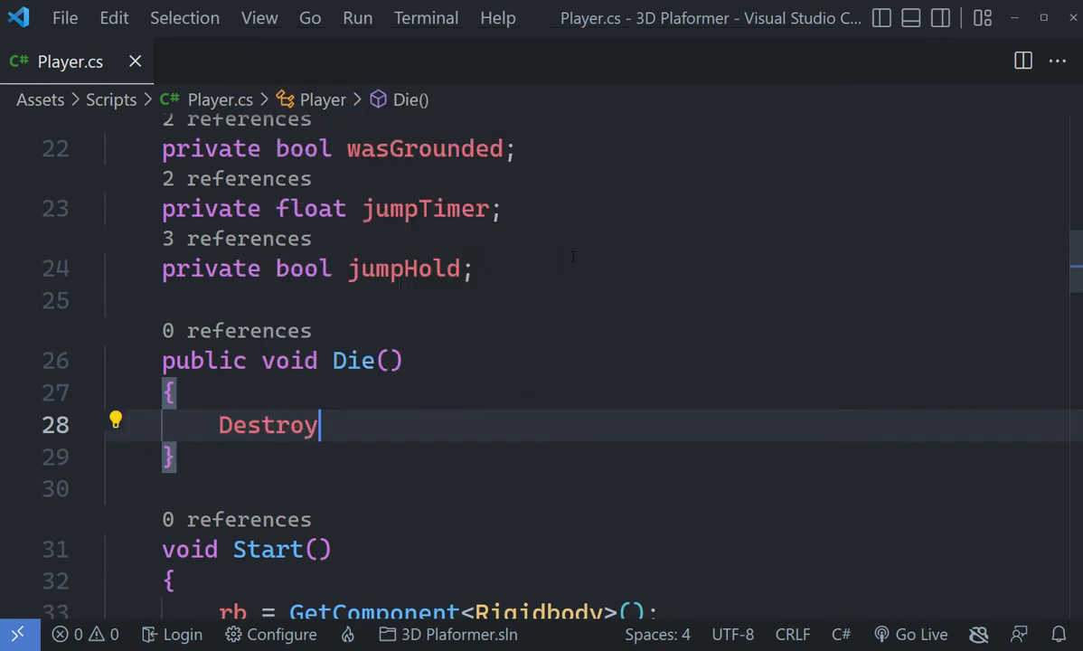
pyautogui.write('(this);')
pyautogui.press('Left')
pyautogui.press('Left')
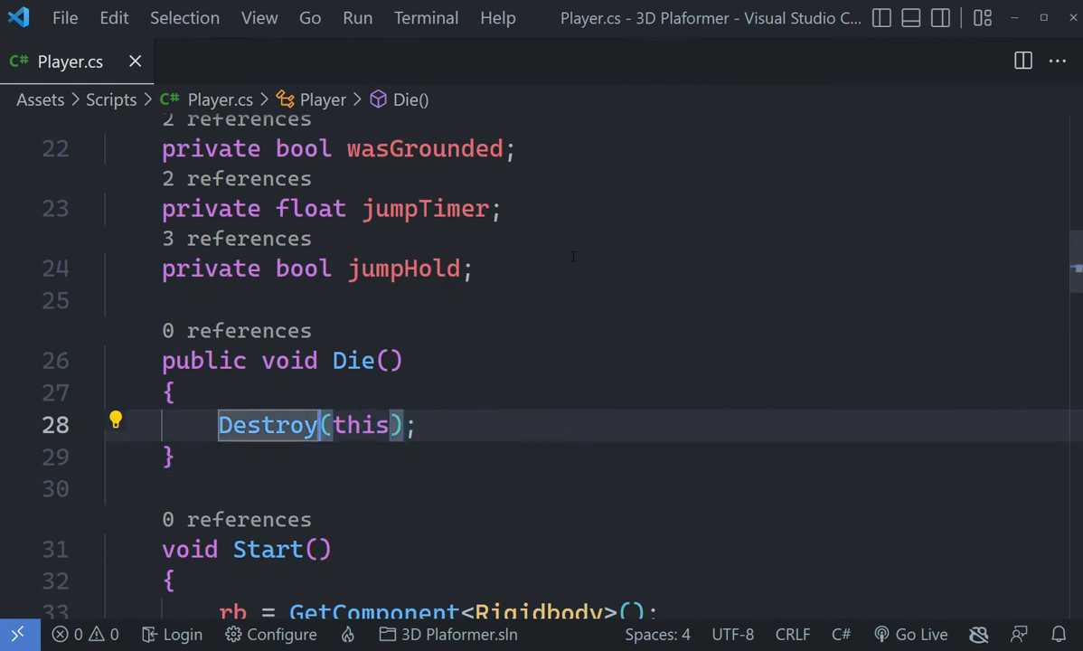
# Step: Replace the statement inside Die() with enabled = false;
pyautogui.press('Right')
pyautogui.press('Right')
pyautogui.hotkey('ctrl', 'shift', 'Left')
pyautogui.hotkey('ctrl', 'shift', 'Left')
pyautogui.hotkey('ctrl', 'shift', 'Left')
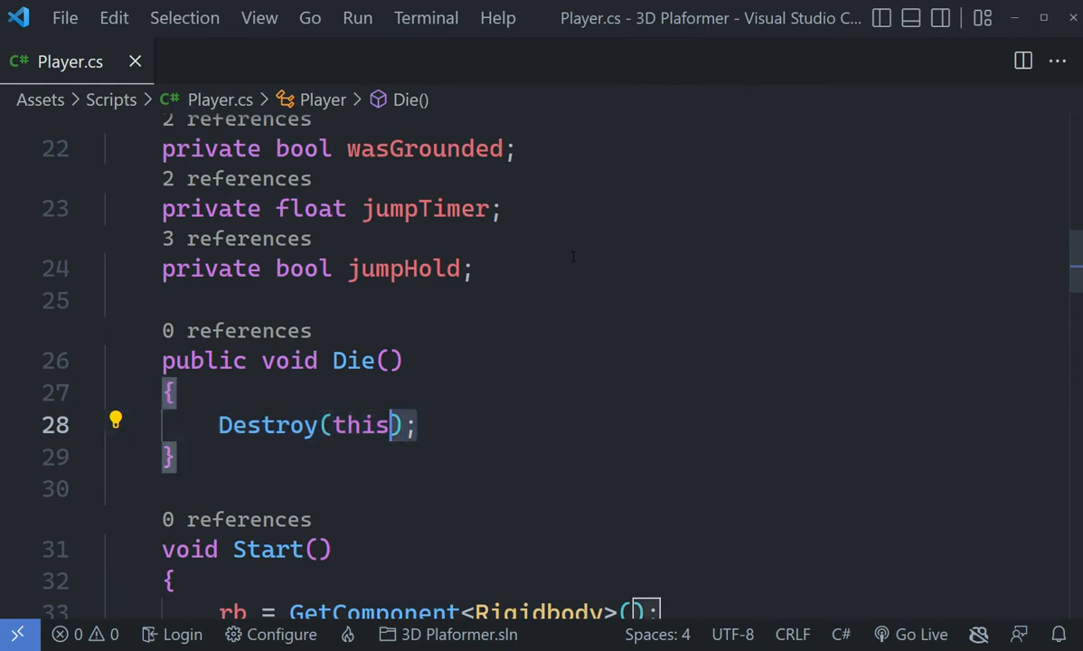
pyautogui.write('ena')
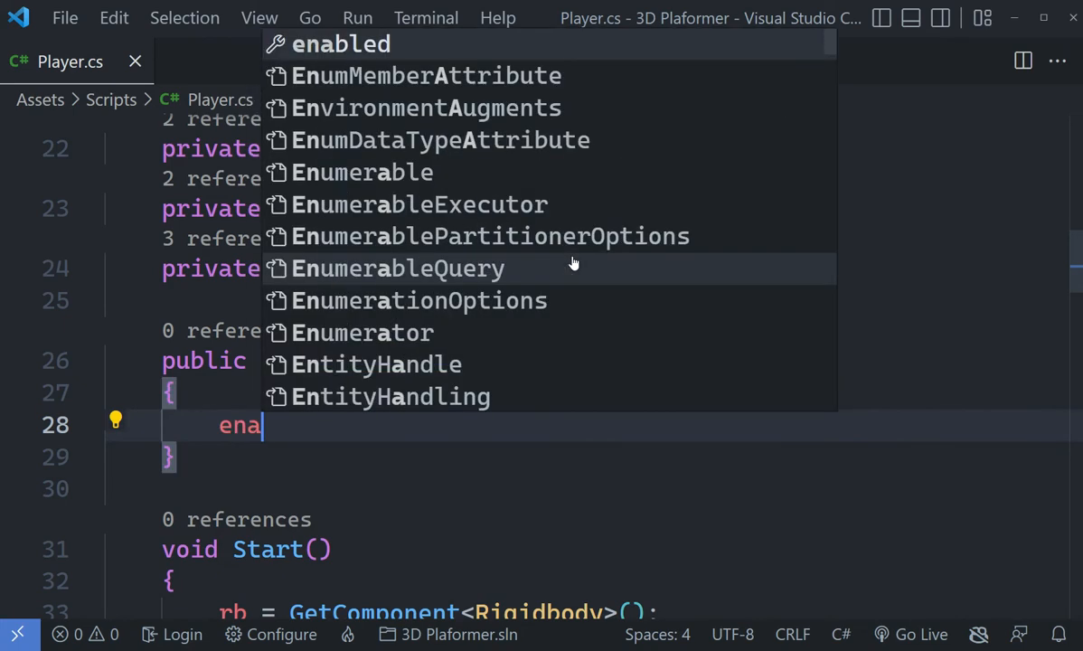
pyautogui.write('bled = false;')
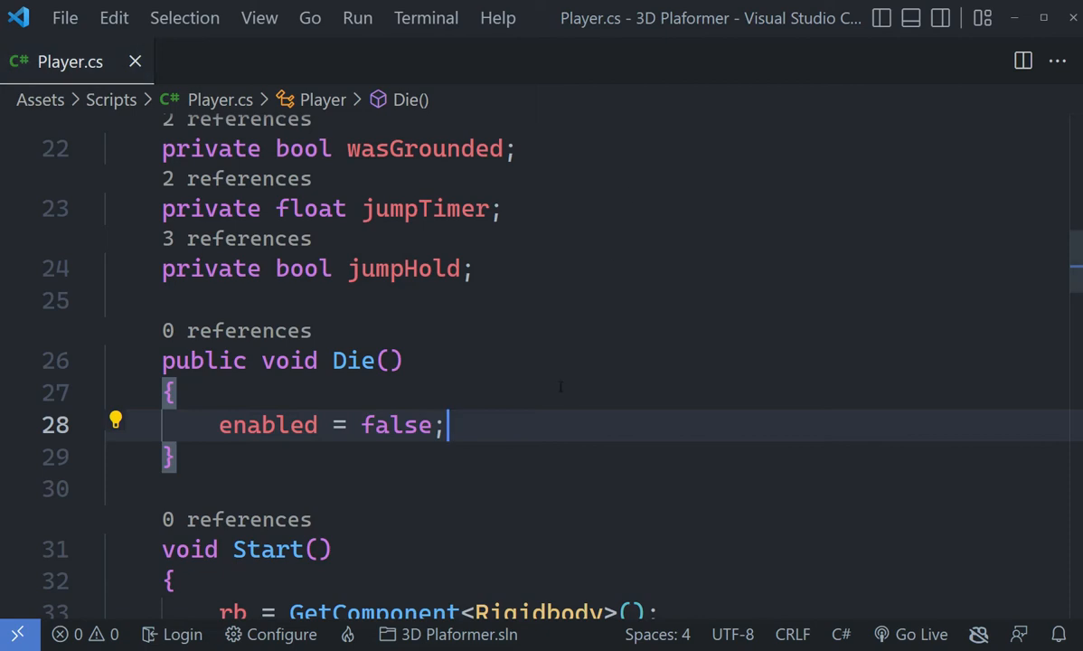
# Step: Begin an if statement with an empty condition at the end of Update(), below the jumpTimer increment
pyautogui.scroll(-10, 515, 498)
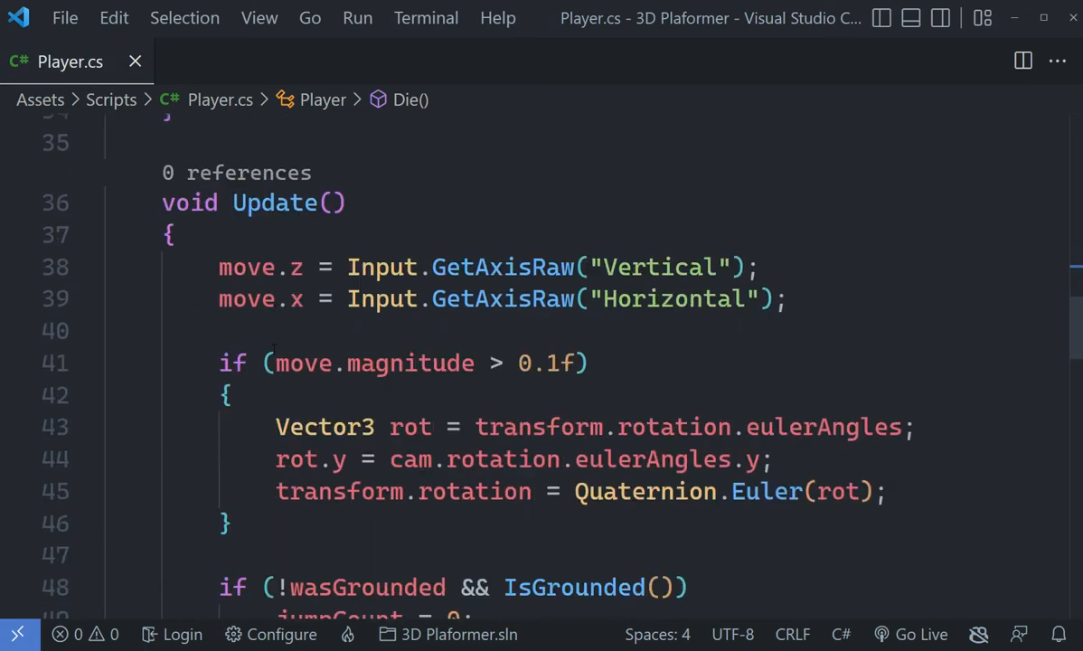
pyautogui.click(734, 387)
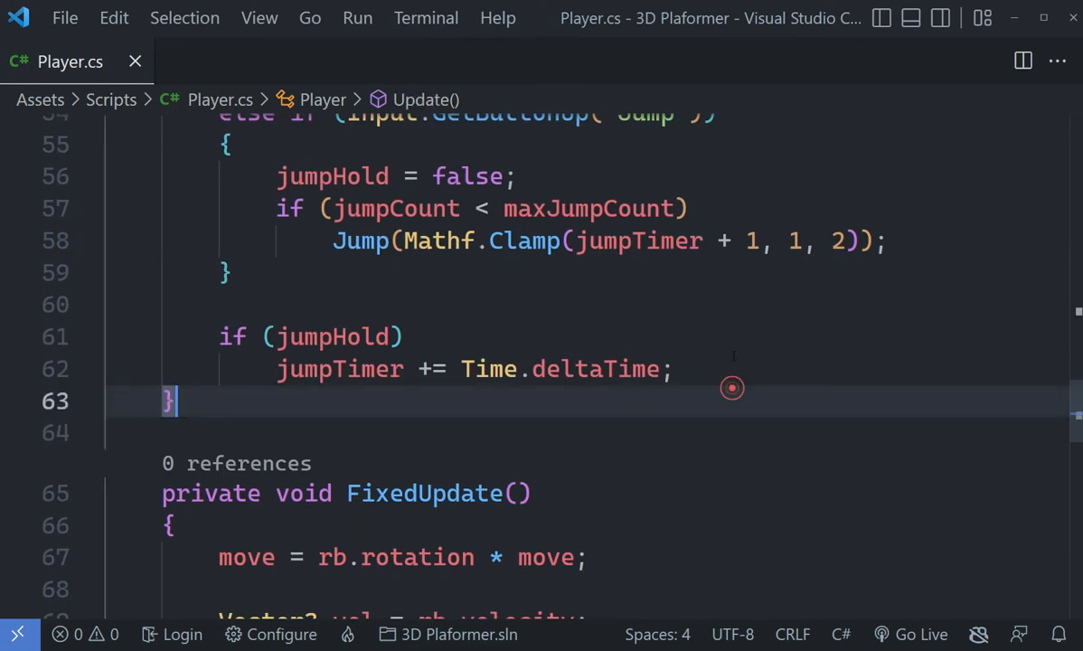
pyautogui.click(734, 357)
pyautogui.press('Return')
pyautogui.press('Return')
pyautogui.press('F12')
pyautogui.press('BackSpace')
pyautogui.write('if (')
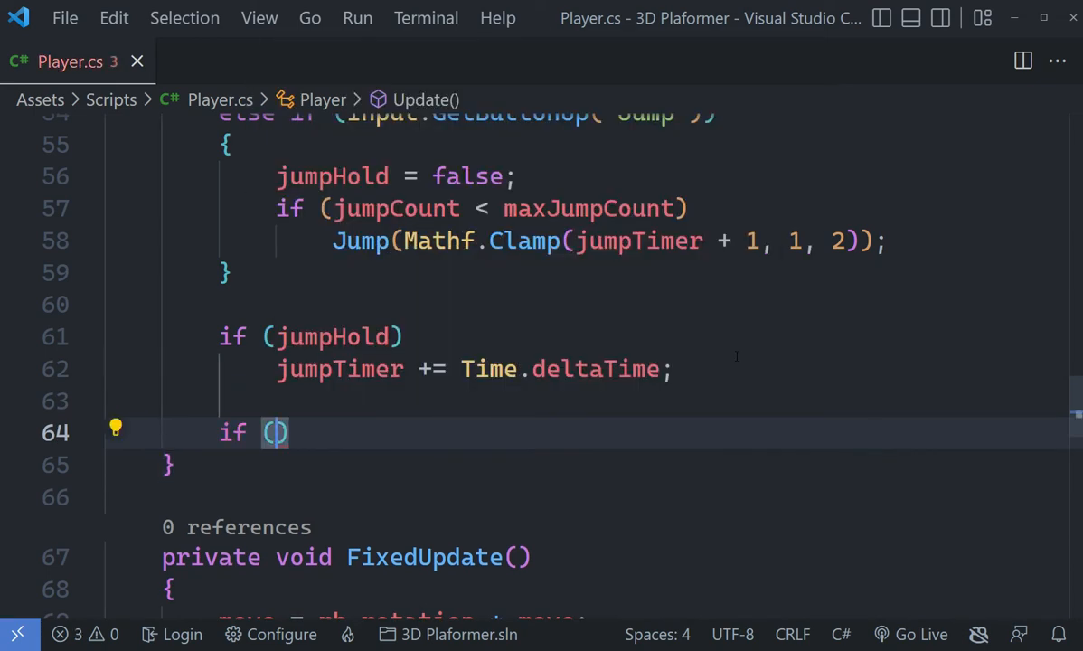
pyautogui.scroll(5, 443, 140)
pyautogui.scroll(-5, 465, 298)
pyautogui.scroll(13, 654, 374)
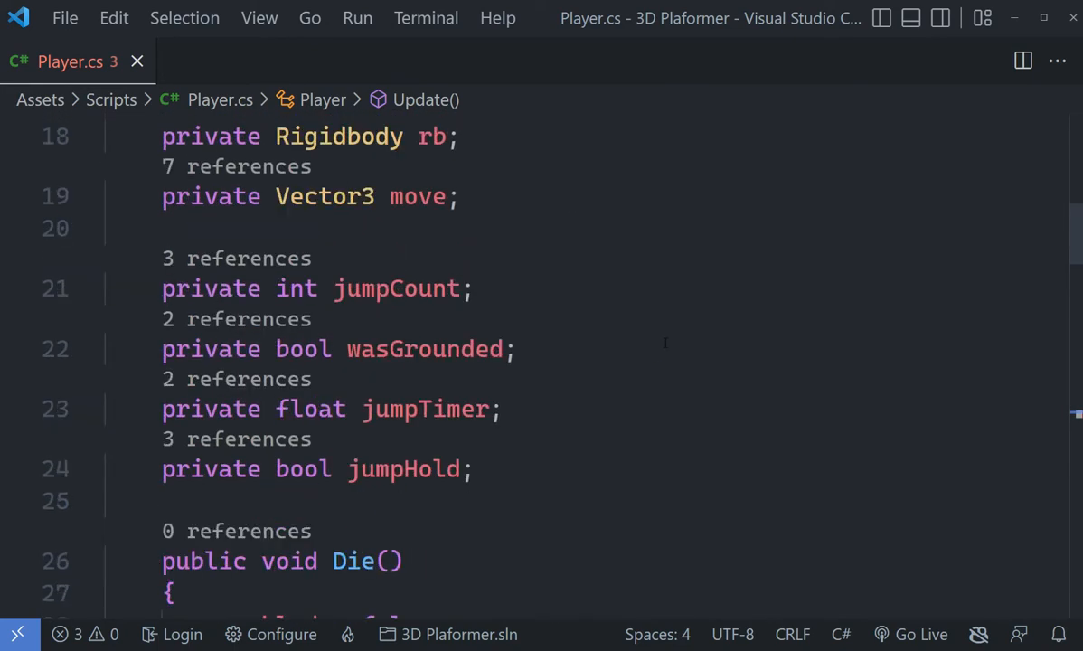
pyautogui.click(854, 319)
pyautogui.scroll(3, 853, 319)
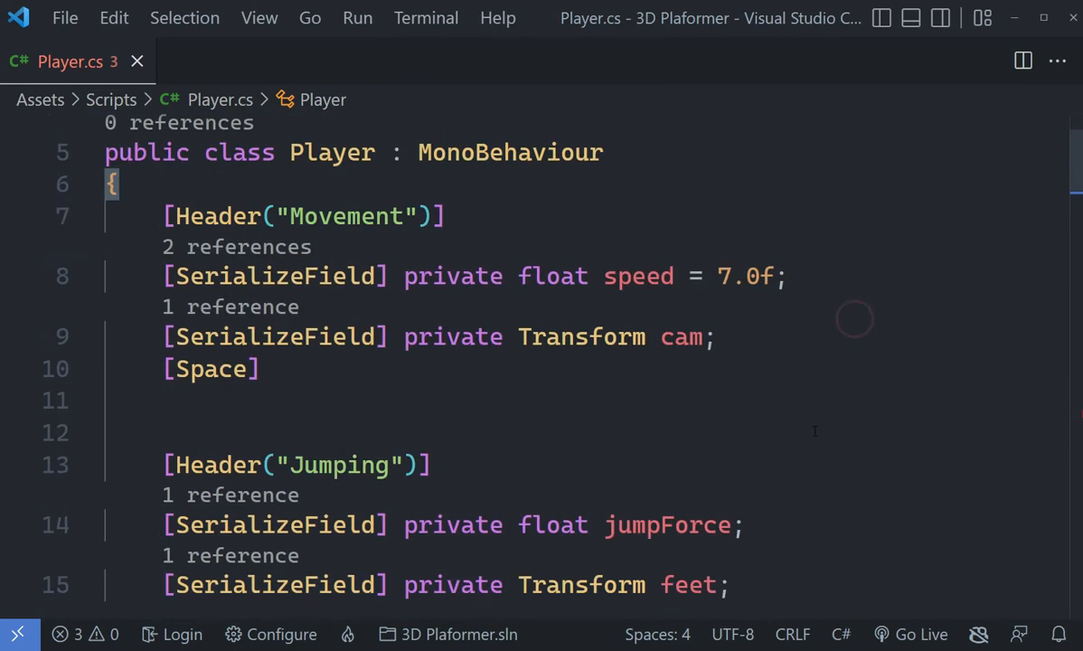
pyautogui.click(873, 339)
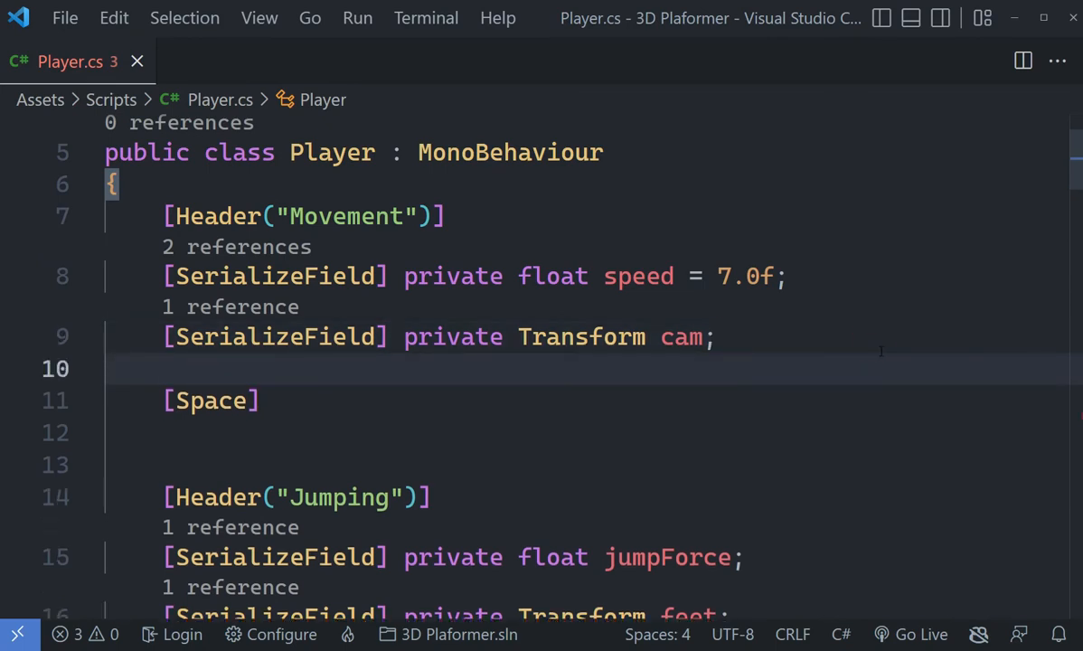
pyautogui.press('BackSpace')
pyautogui.press('BackSpace')
pyautogui.scroll(-3, 771, 295)
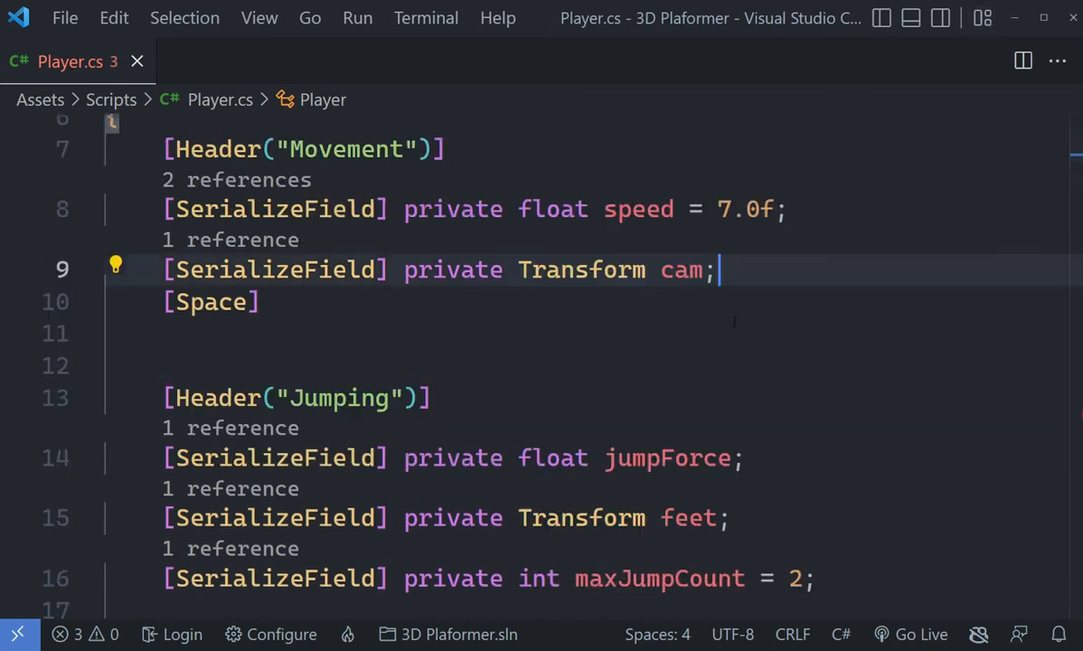
pyautogui.click(865, 360)
pyautogui.press('Return')
pyautogui.press('Return')
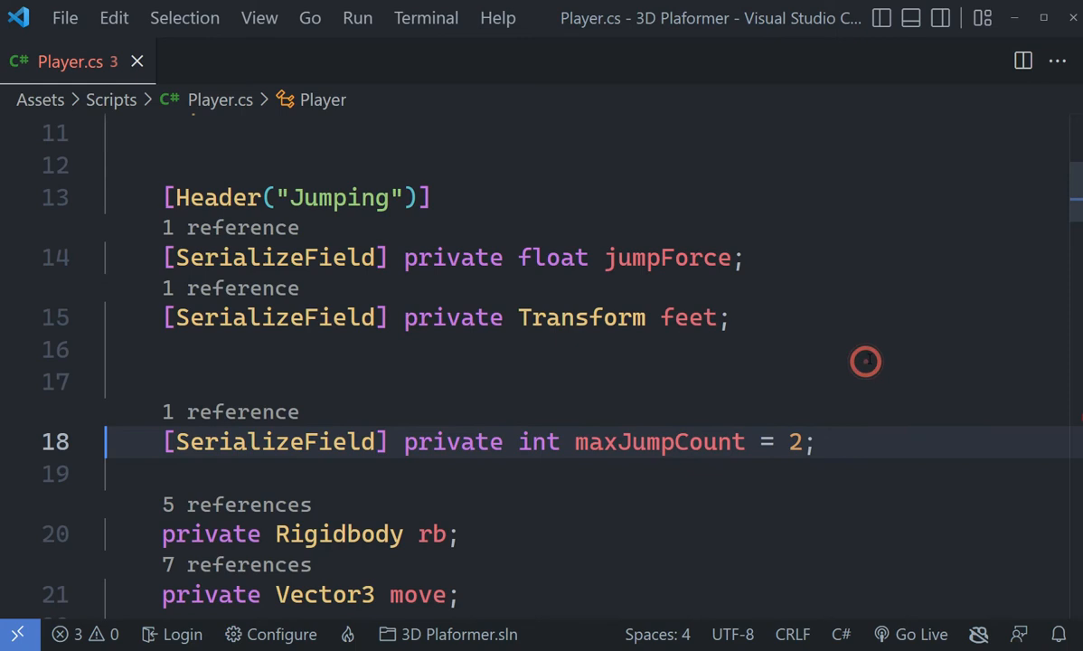
pyautogui.press('BackSpace')
pyautogui.press('BackSpace')
# Step: Below the maxJumpCount field, add a [Space] attribute and, after a blank line, a [Header("Dying")] attribute
pyautogui.click(851, 370)
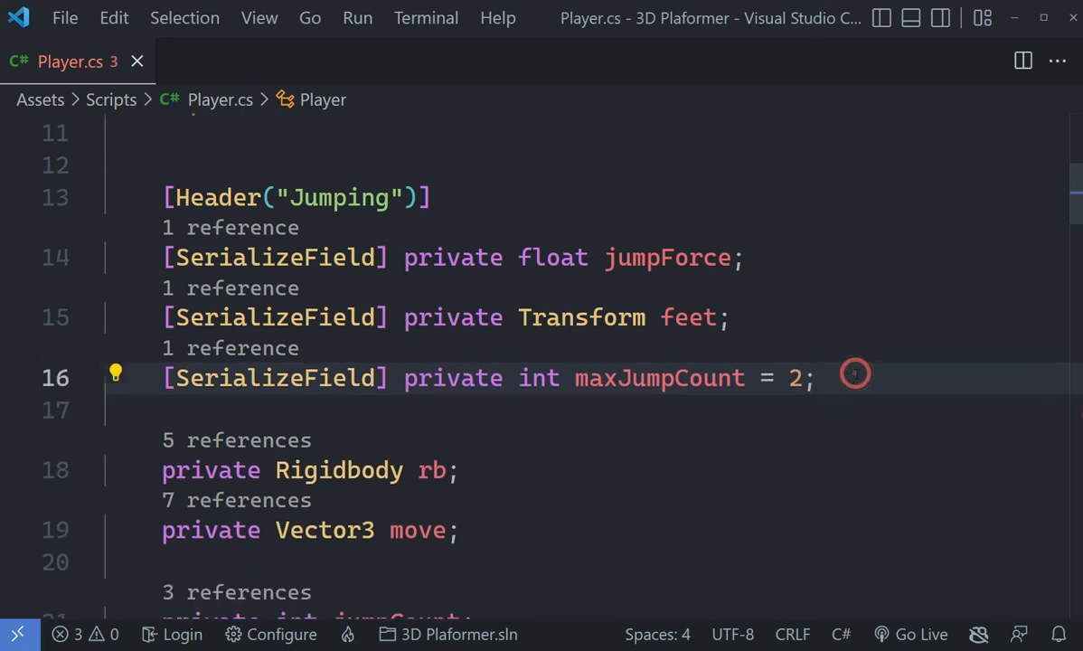
pyautogui.press('Return')
pyautogui.write('[Space]')
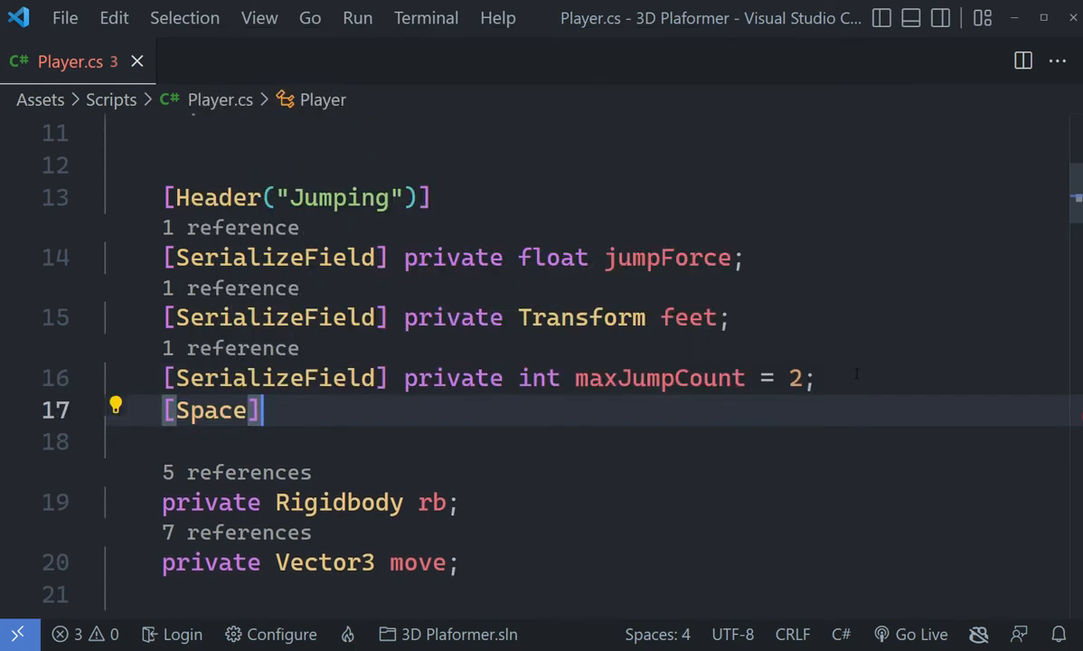
pyautogui.press('Return')
pyautogui.press('Return')
pyautogui.write('[He')
pyautogui.press('Tab')
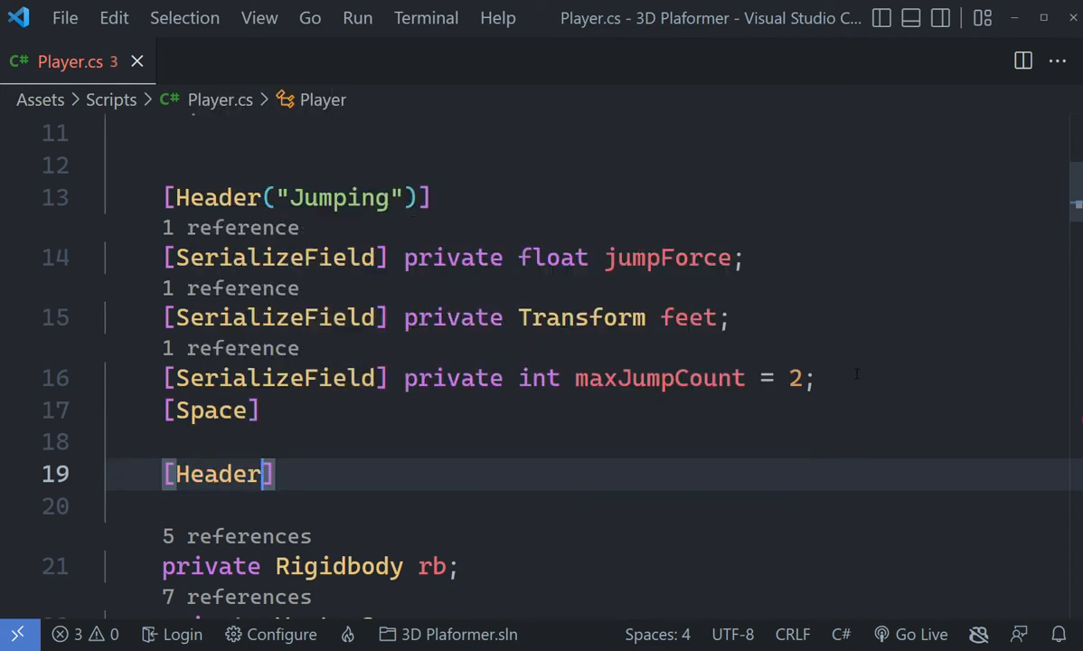
pyautogui.write('("')
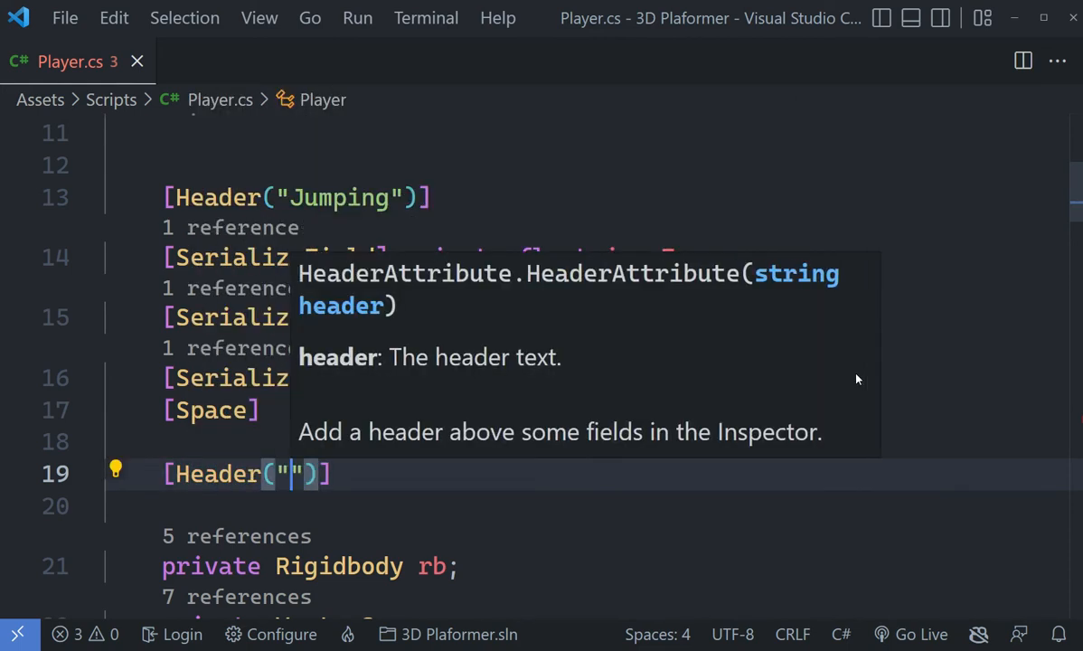
pyautogui.write('Dying')
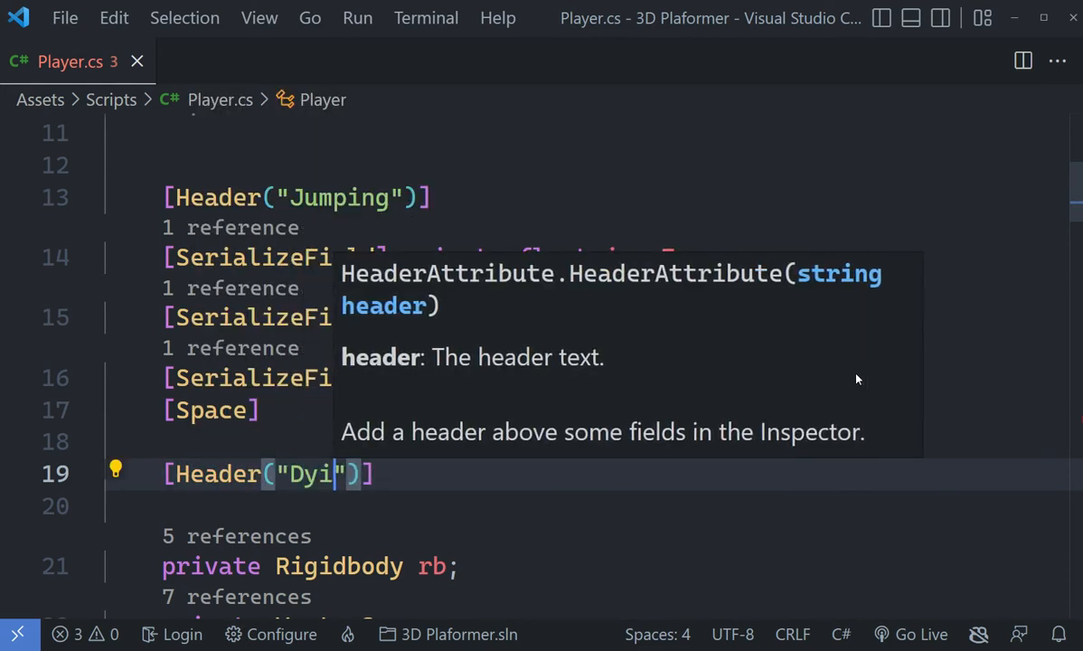
pyautogui.press('End')
pyautogui.press('Return')
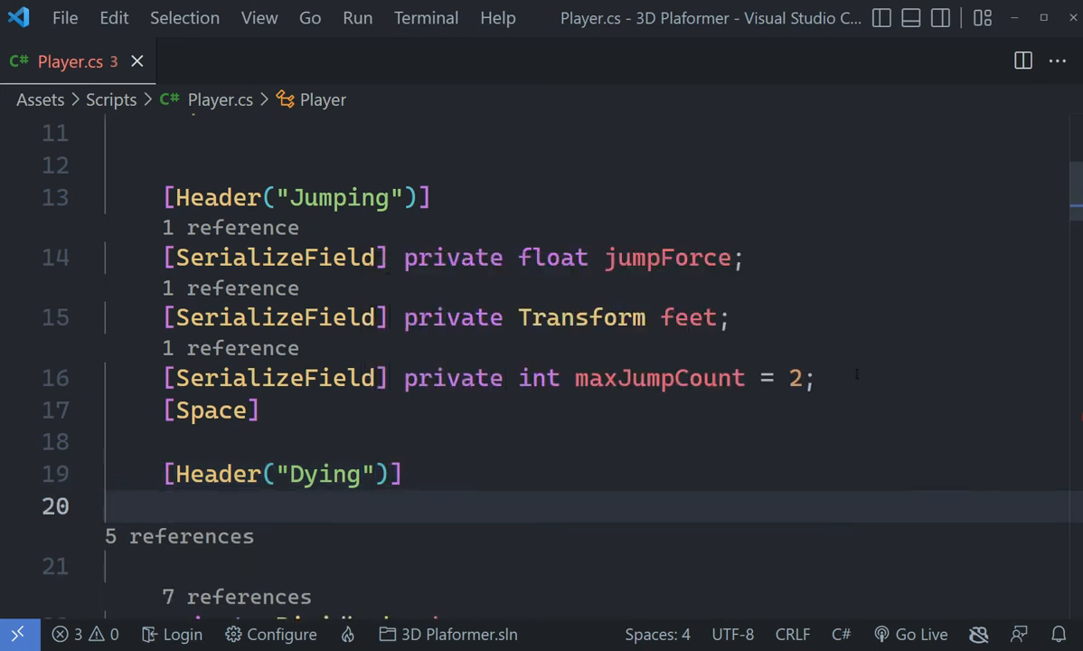
# Step: Declare [SerializeField] private float killY; directly under the Dying header
pyautogui.write('[Ser')
pyautogui.press('Tab')
pyautogui.press('End')
pyautogui.write('pr')
pyautogui.press('Tab')
pyautogui.write('flaot')
pyautogui.press('Tab')
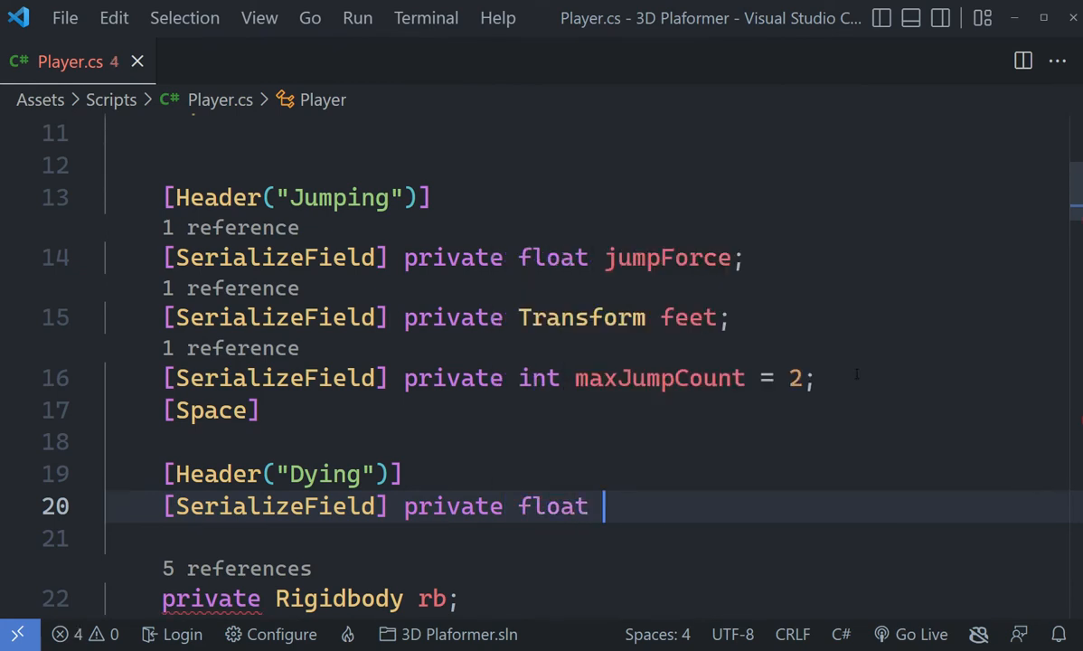
pyautogui.write('killZ;')
pyautogui.press('Left')
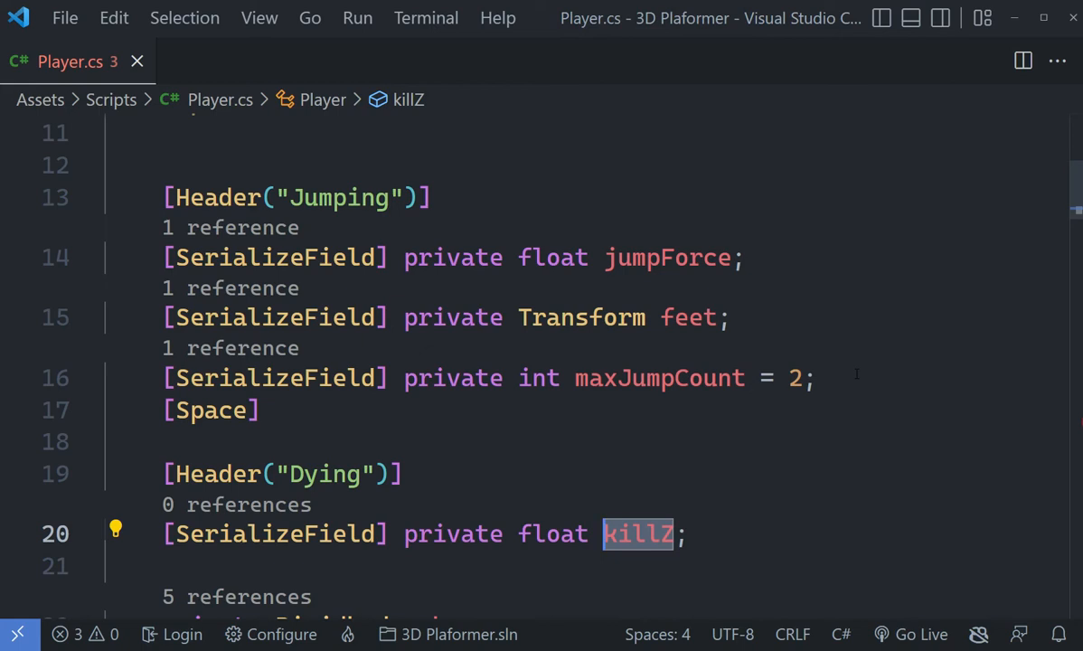
pyautogui.press('BackSpace')
pyautogui.write('Y')
# Step: Complete the empty if statement at the end of Update() so it calls Die(); when transform.position.y < killY, and switch to Unity
pyautogui.scroll(-2, 899, 436)
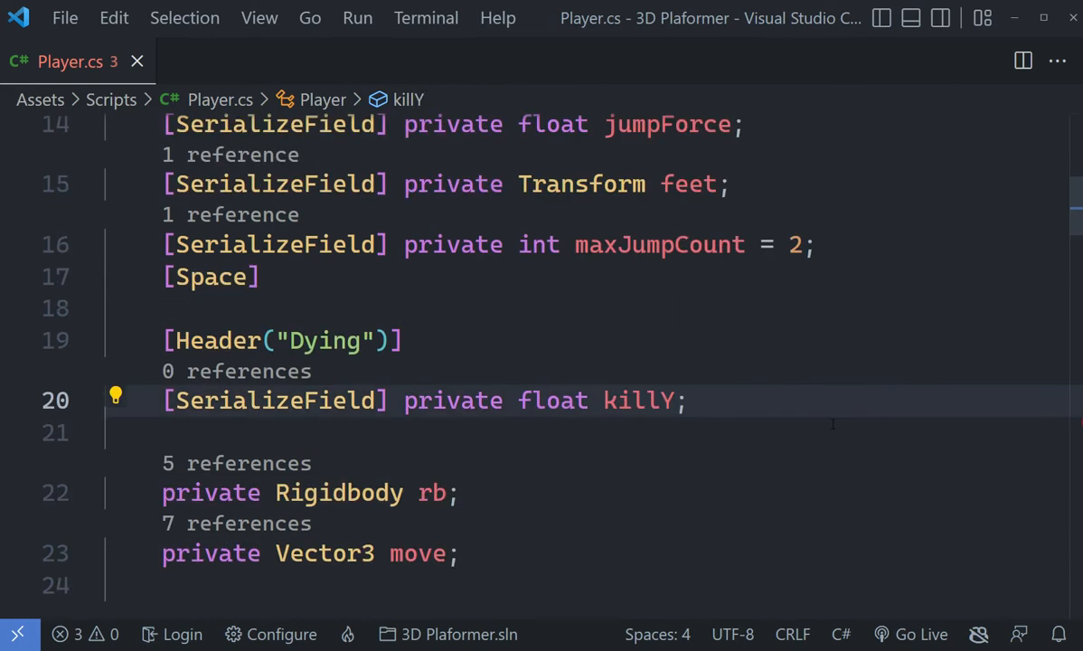
pyautogui.scroll(-3, 831, 415)
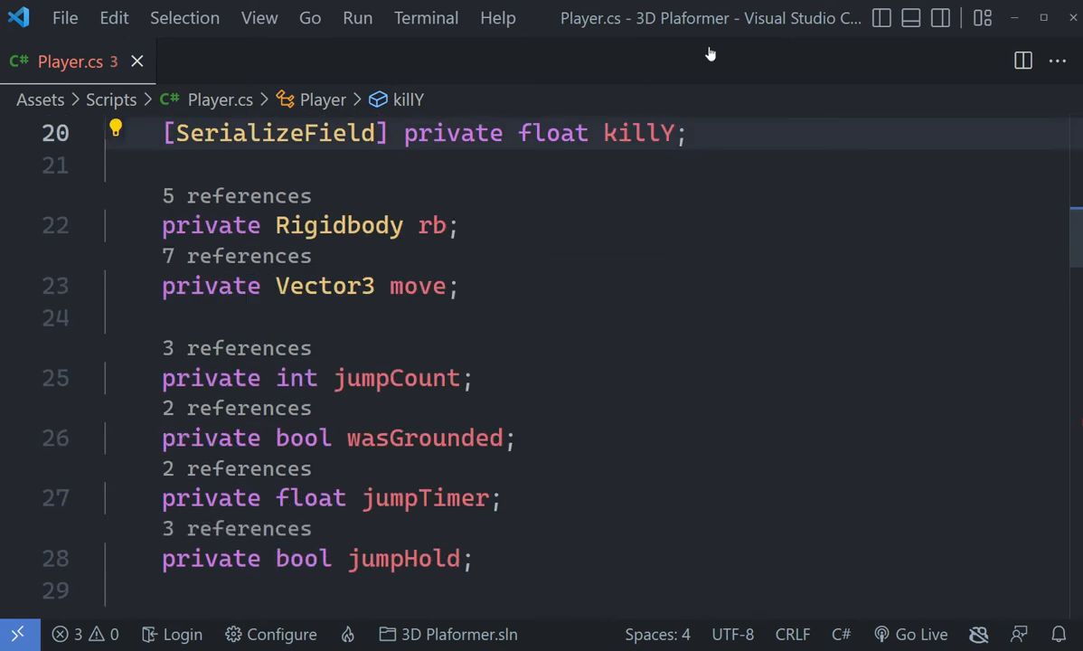
pyautogui.scroll(-4, 774, 493)
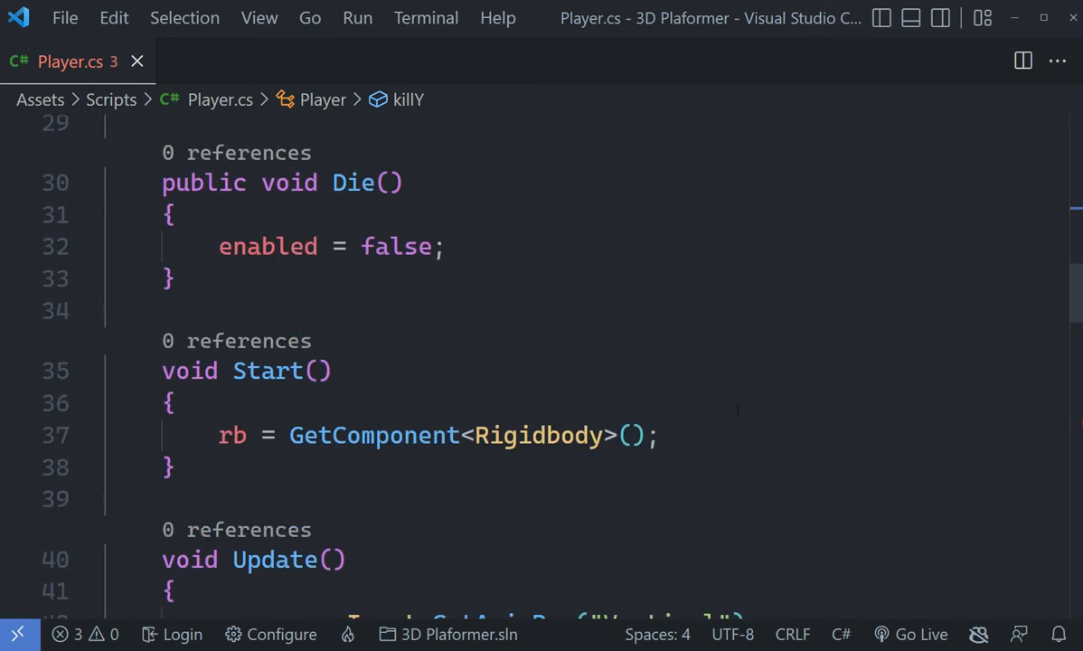
pyautogui.scroll(-8, 737, 410)
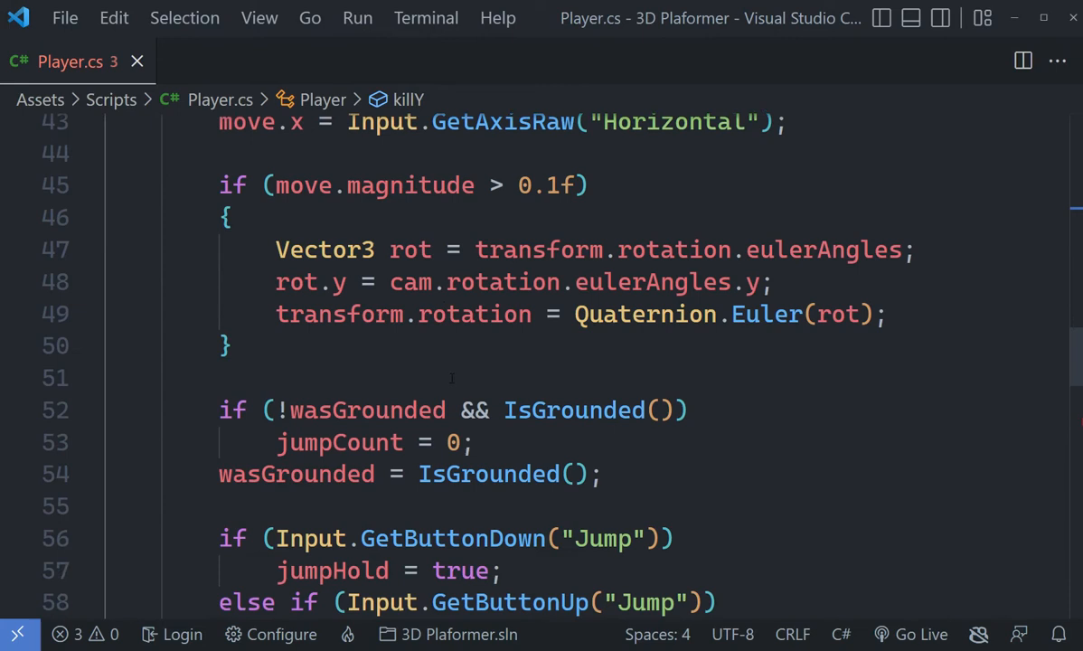
pyautogui.scroll(-5, 493, 430)
pyautogui.scroll(3, 461, 391)
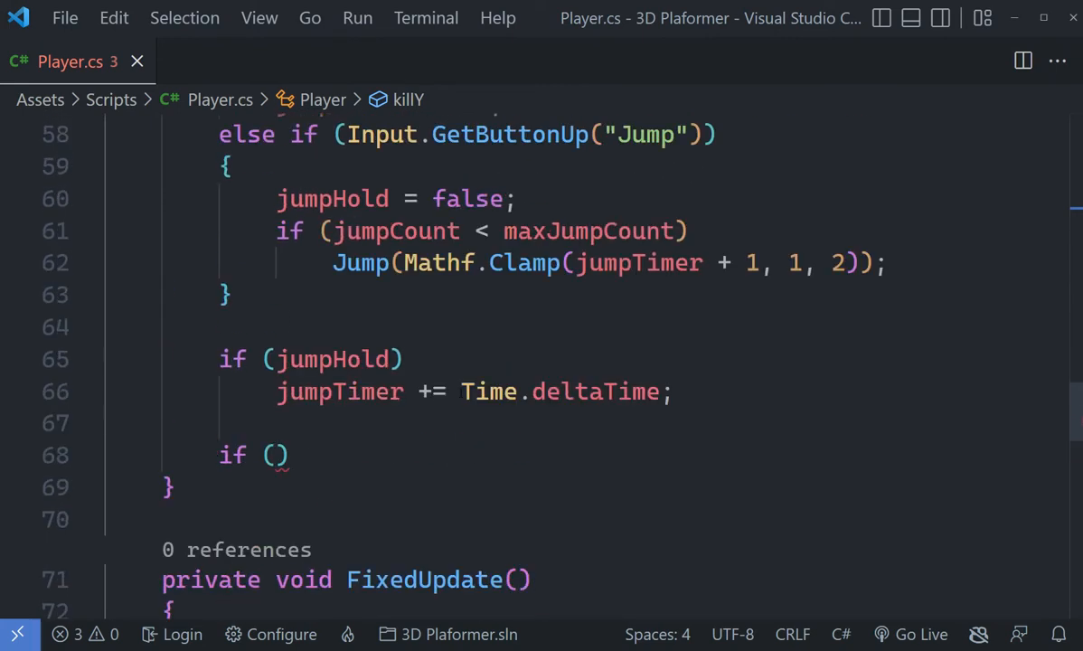
pyautogui.click(299, 455)
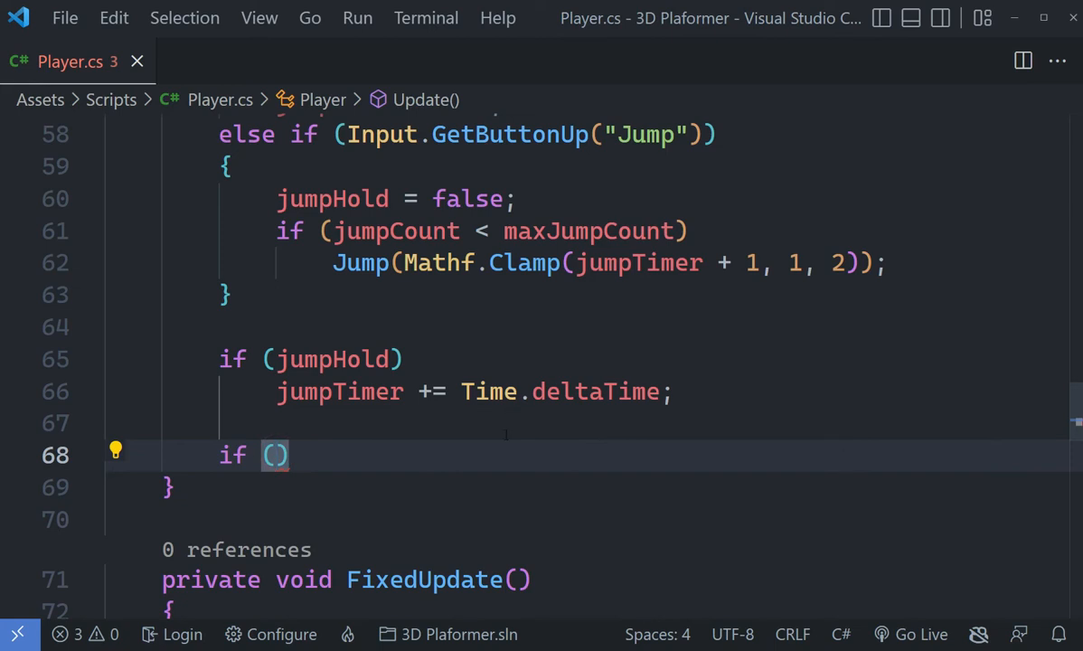
pyautogui.write('tr')
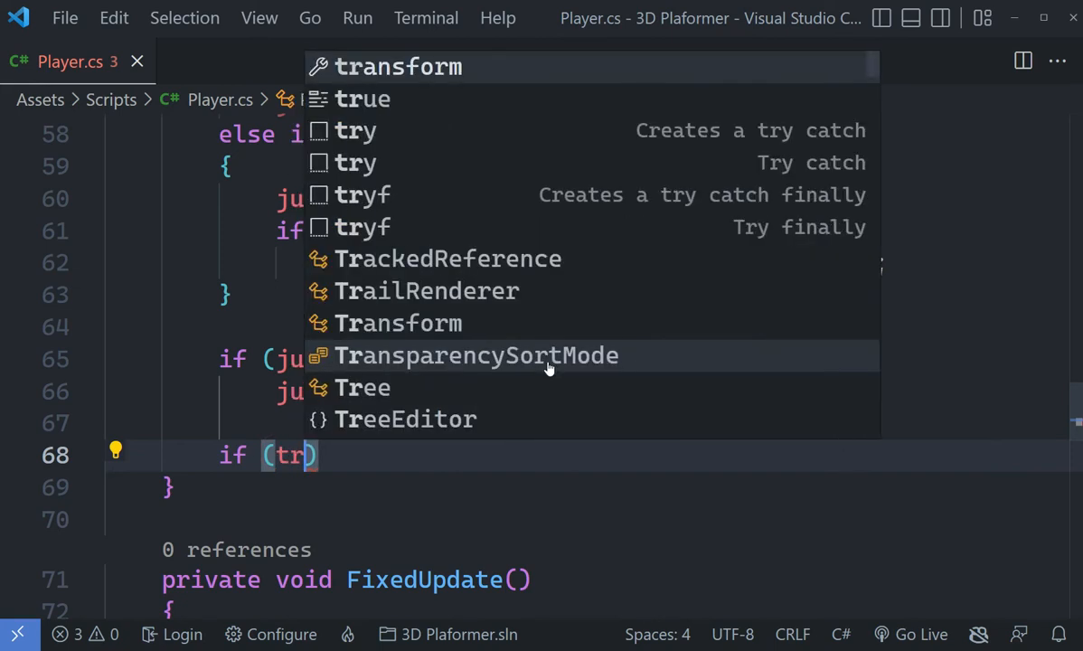
pyautogui.write('ansform.p')
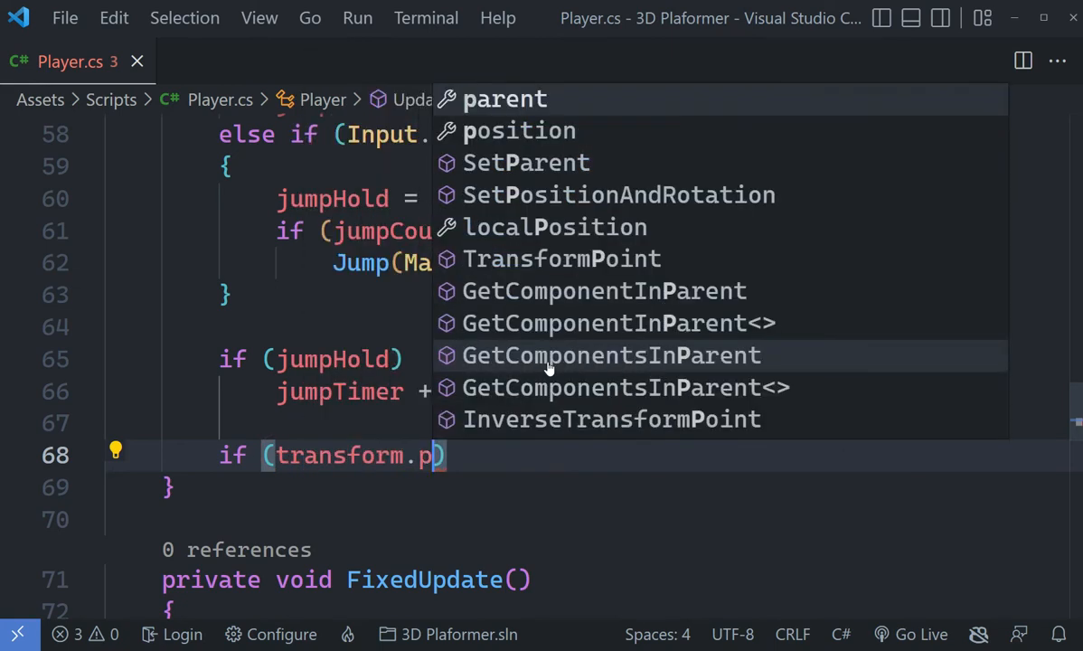
pyautogui.press('Tab')
pyautogui.write('.')
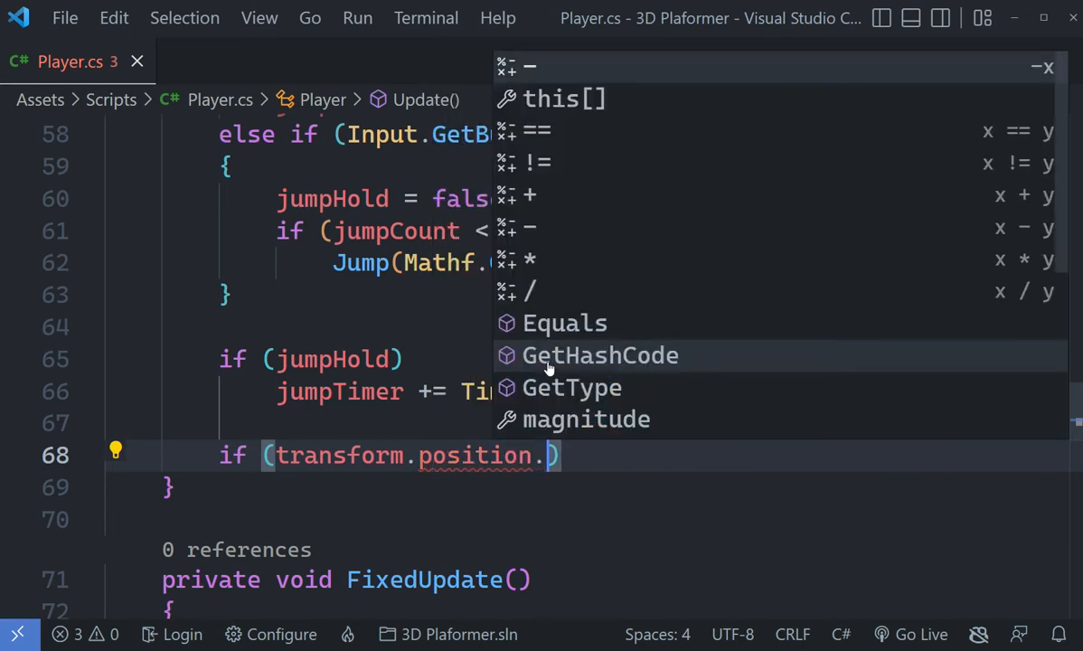
pyautogui.write('y < ')
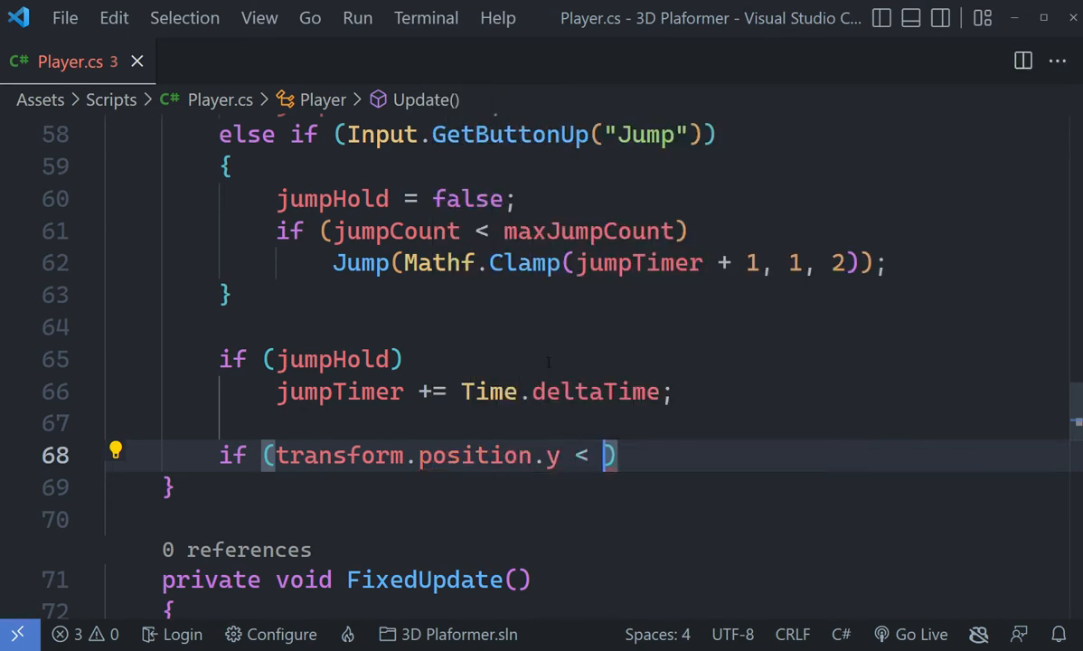
pyautogui.write('k')
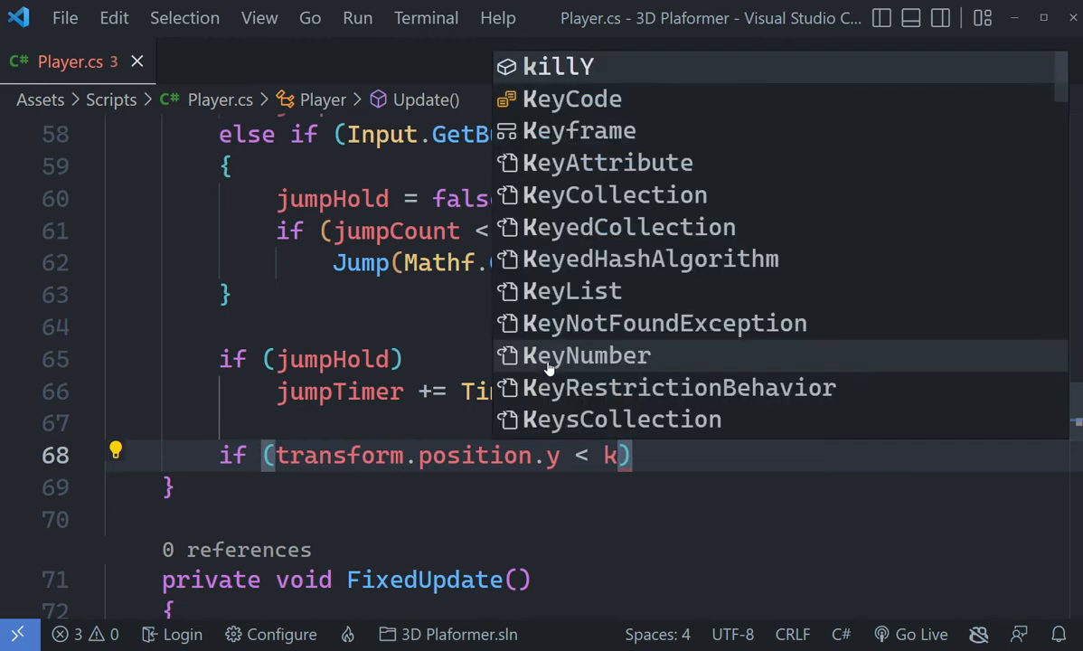
pyautogui.press('Tab')
pyautogui.press('End')
pyautogui.press('Return')
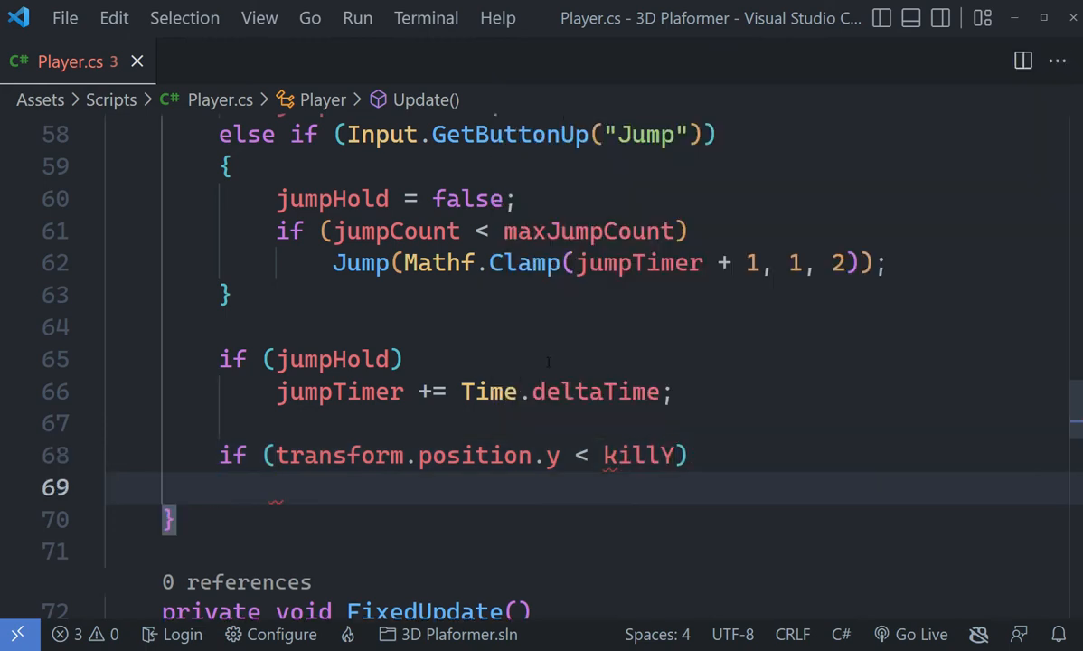
pyautogui.write('Die();')
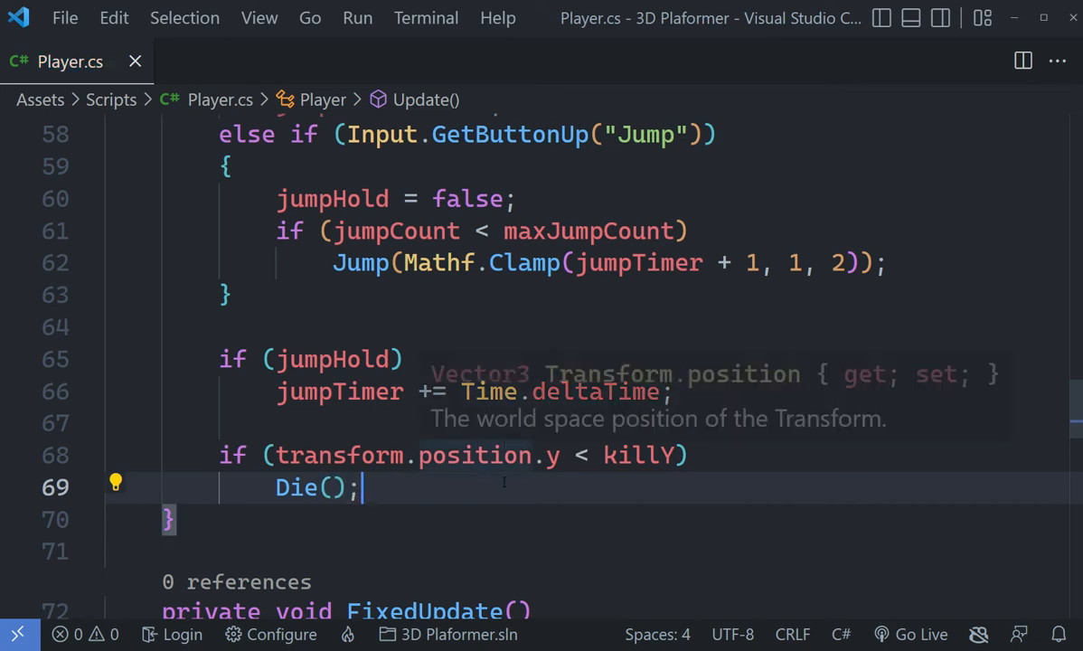
pyautogui.hotkey('alt', 'Tab')
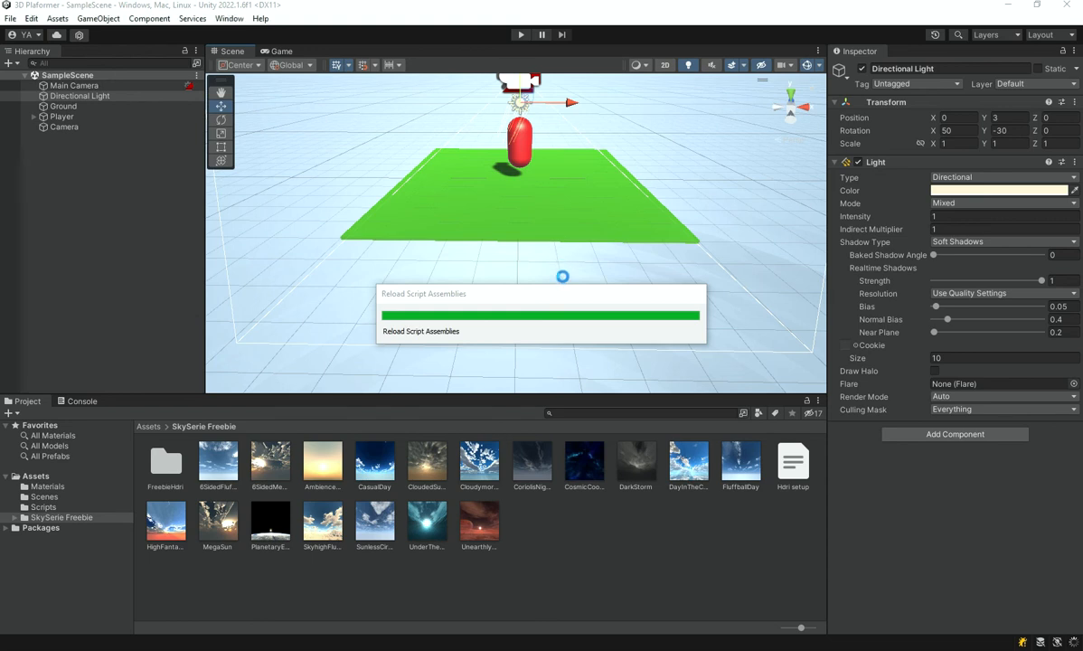
# Step: Try moving the Directional Light straight down below the ground to about Y -8.49, and undo the move
pyautogui.keyDown('alt'); pyautogui.moveTo(470, 188); pyautogui.dragTo(549, 124); pyautogui.keyUp('alt')
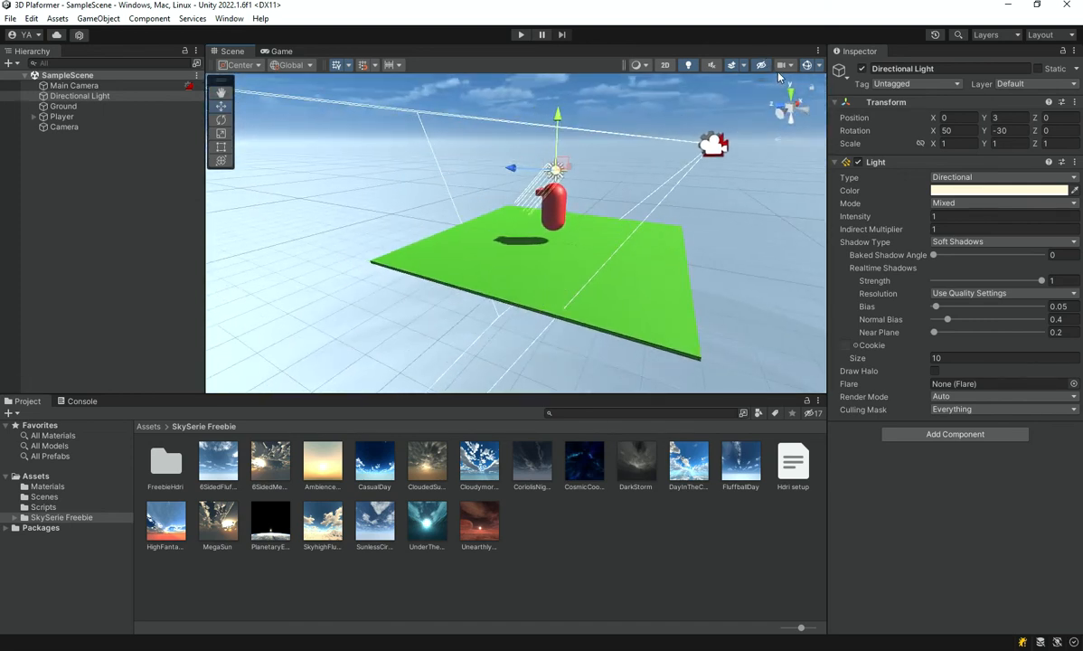
pyautogui.click(784, 120)
pyautogui.moveTo(609, 277)
pyautogui.mouseDown(button='middle')
pyautogui.moveTo(592, 241)
pyautogui.moveTo(619, 214)
pyautogui.moveTo(596, 293)
pyautogui.mouseUp(button='middle')
pyautogui.moveTo(532, 143); pyautogui.dragTo(536, 336)
pyautogui.moveTo(543, 283); pyautogui.dragTo(624, 365, button='middle')
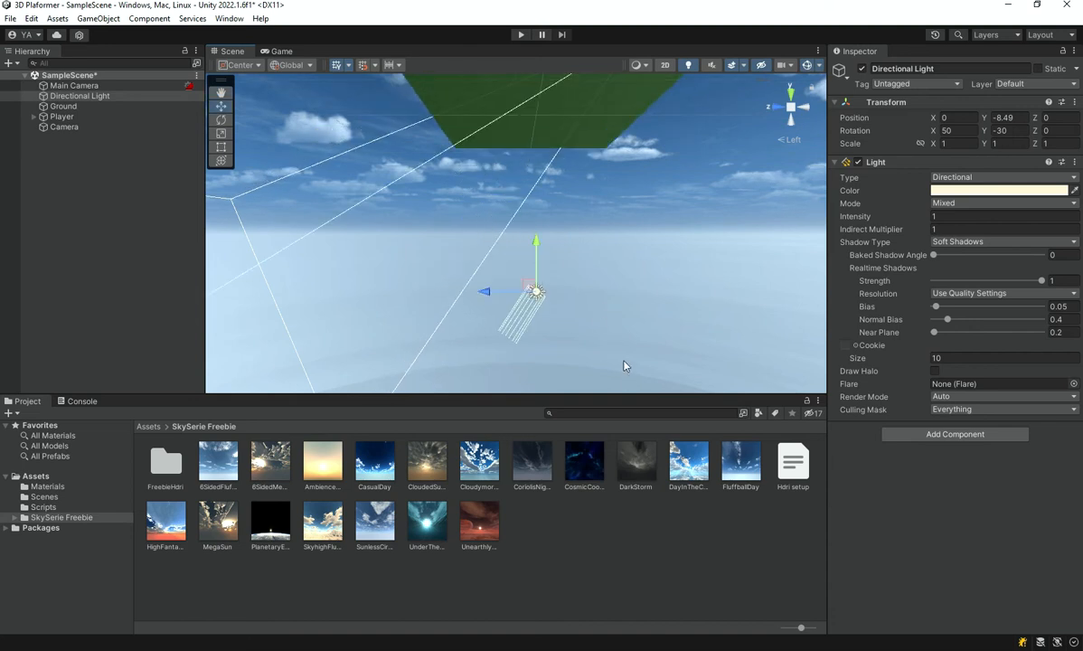
pyautogui.hotkey('ctrl', 'z')
pyautogui.moveTo(506, 153); pyautogui.dragTo(470, 226, button='right')
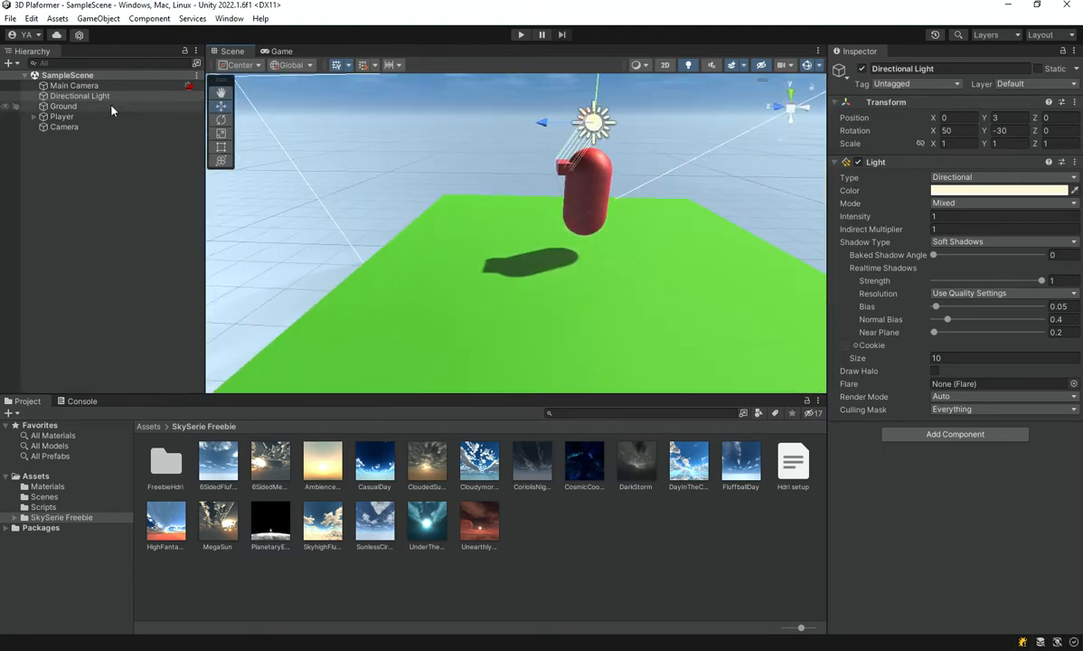
# Step: Set Kill Y to 9 in the Player object's Player script component
pyautogui.click(61, 117)
pyautogui.scroll(-2, 989, 406)
pyautogui.scroll(-4, 990, 406)
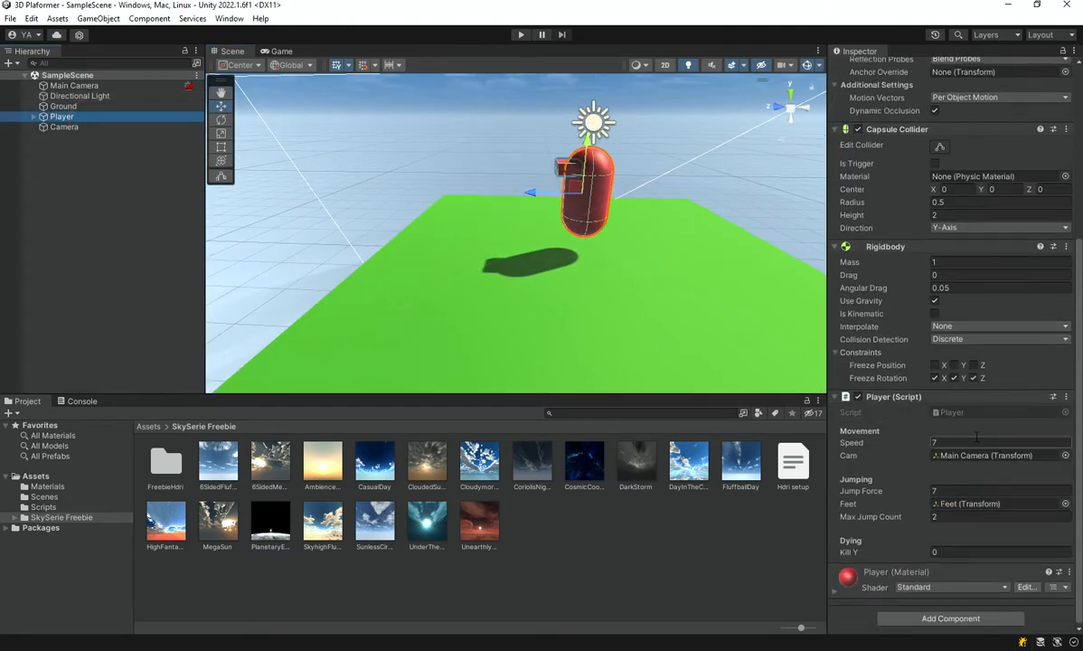
pyautogui.click(974, 552)
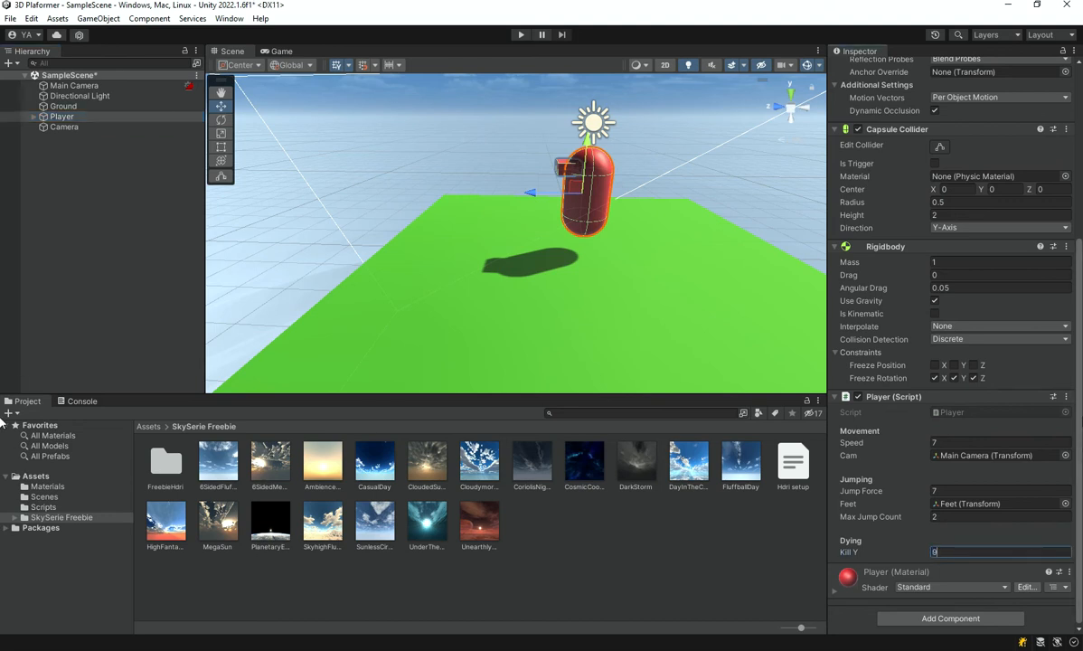
# Step: Play-test the scene, check whether the Player script component is still enabled, and stop the game
pyautogui.click(520, 34)
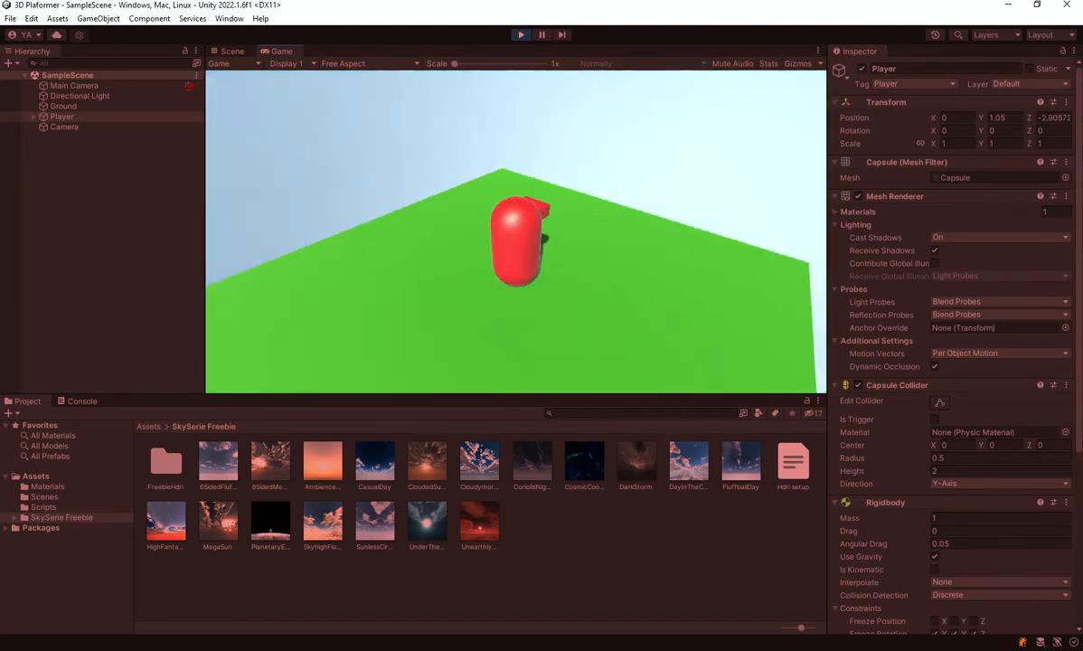
pyautogui.scroll(-5, 999, 405)
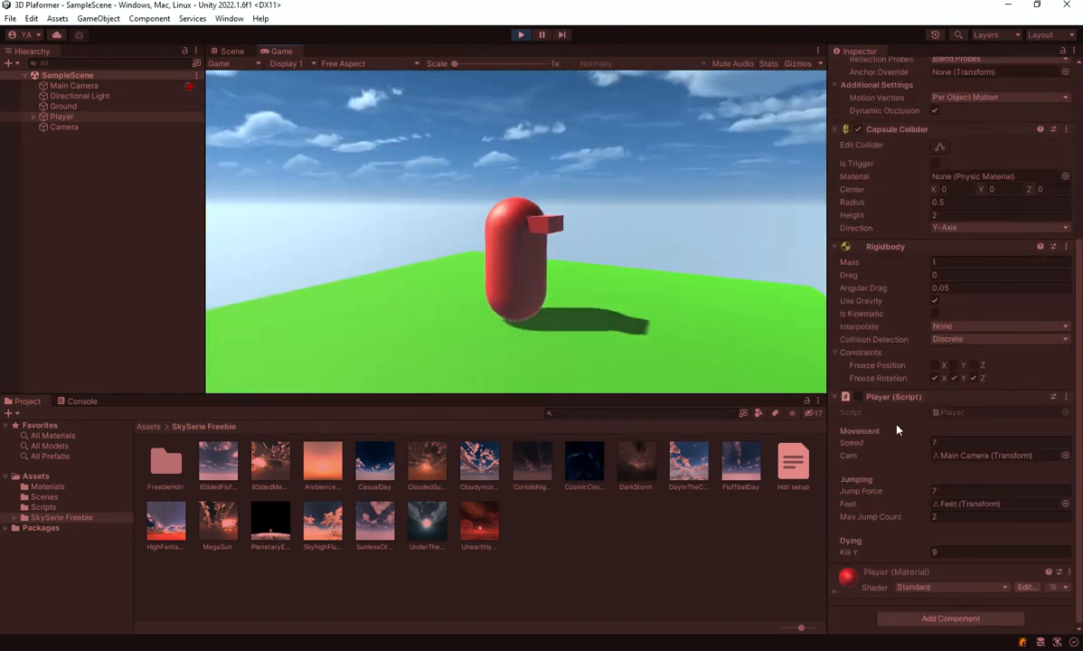
pyautogui.click(520, 34)
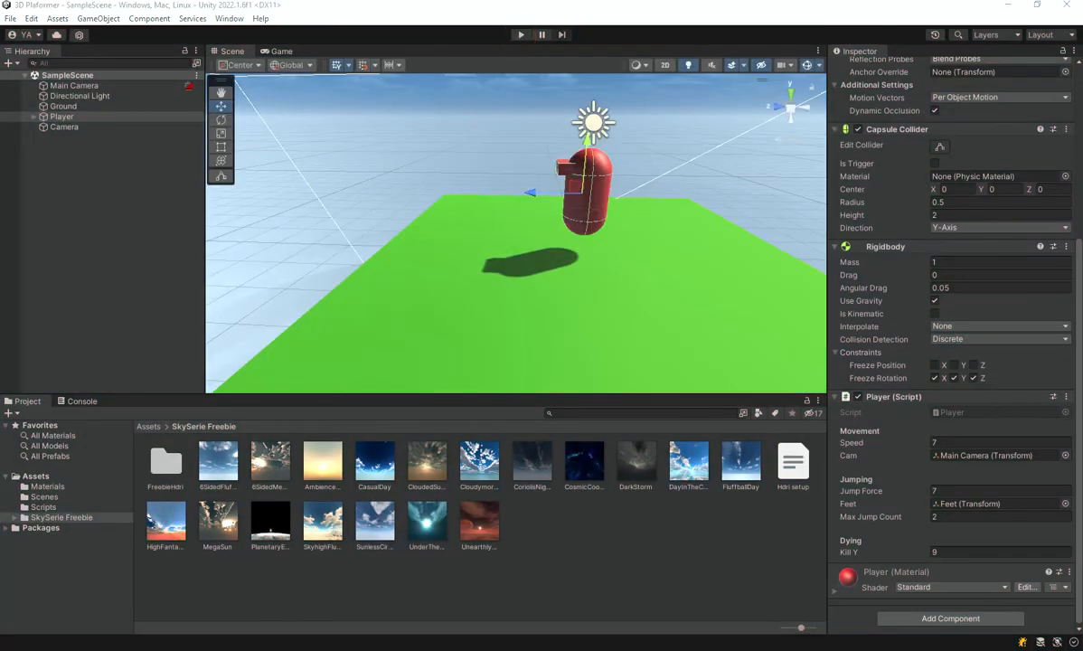
# Step: Review the Die() method in Player.cs and set Kill Y to -9 in the Player object's Player script component in Unity
pyautogui.hotkey('alt', 'Tab')
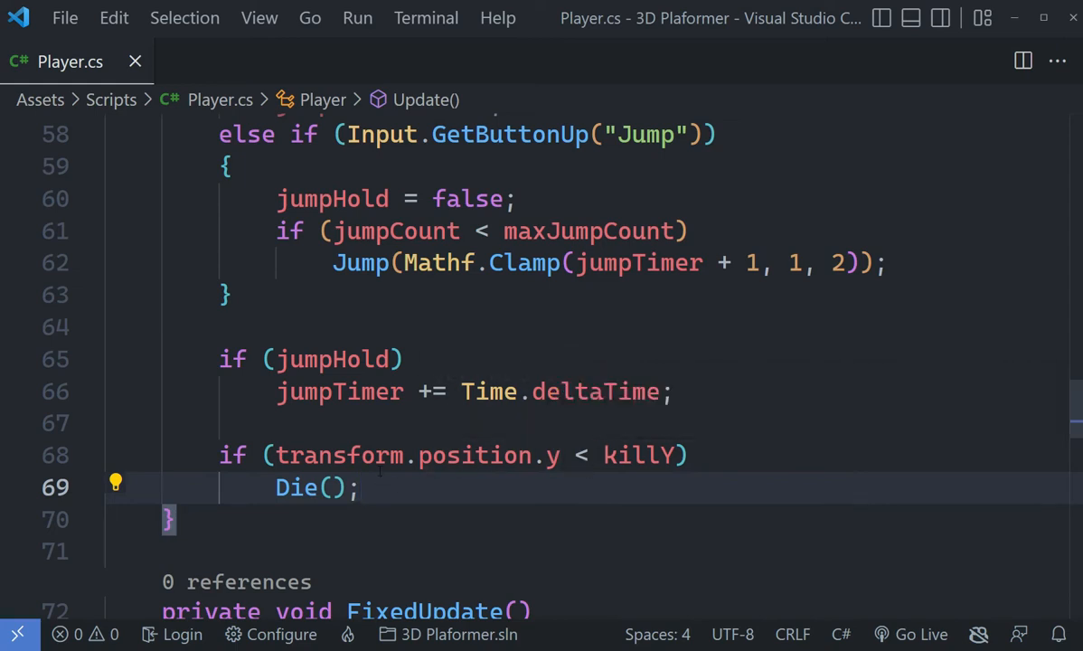
pyautogui.scroll(10, 379, 472)
pyautogui.scroll(-2, 295, 529)
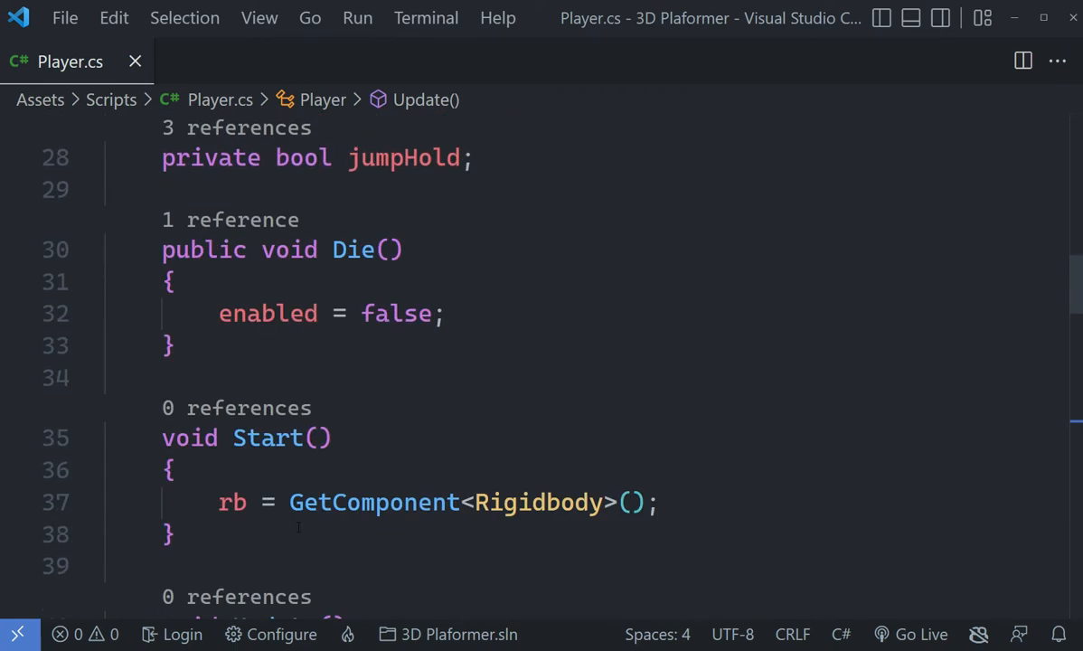
pyautogui.scroll(-10, 299, 527)
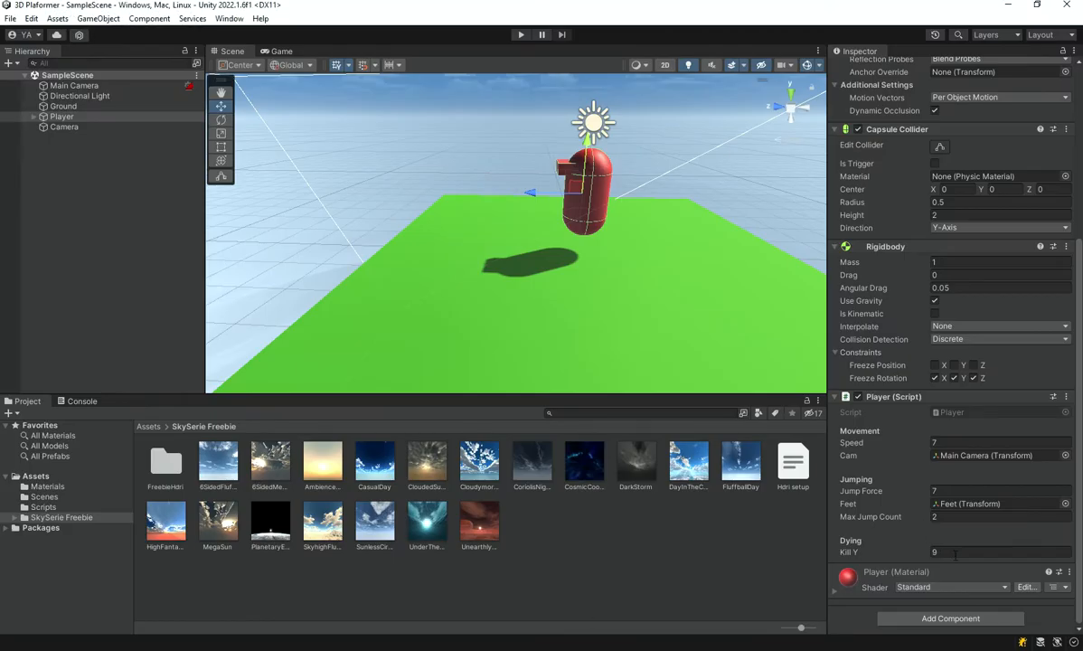
pyautogui.click(953, 553)
pyautogui.click(950, 552)
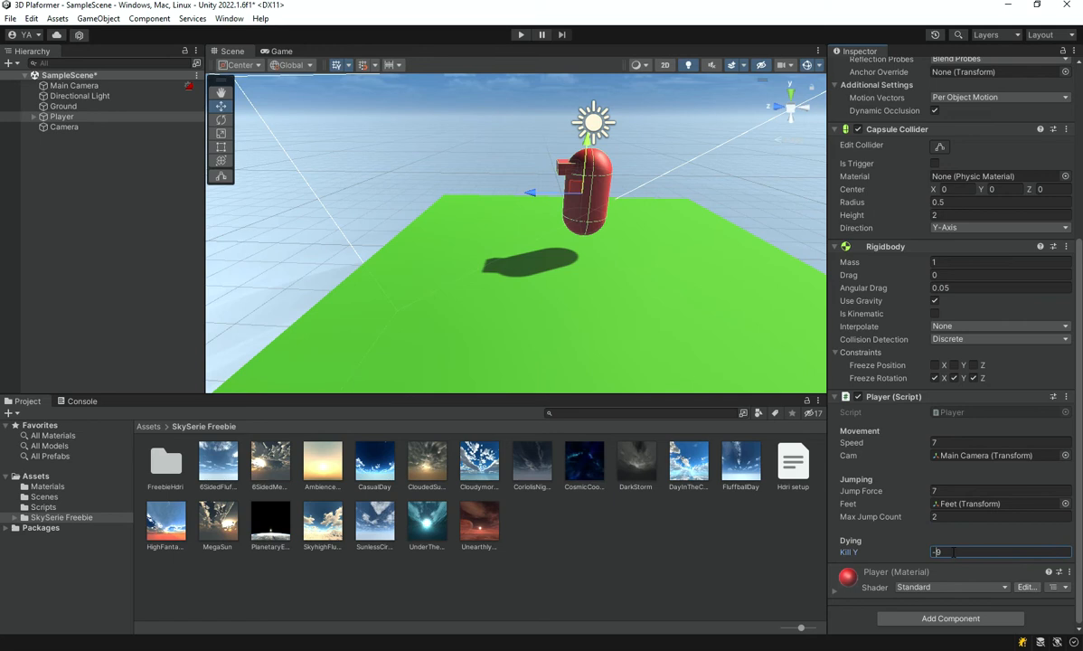
# Step: Play-test the scene by walking the player off the ground, check the Player script component's enabled state, and stop the game
pyautogui.click(522, 35)
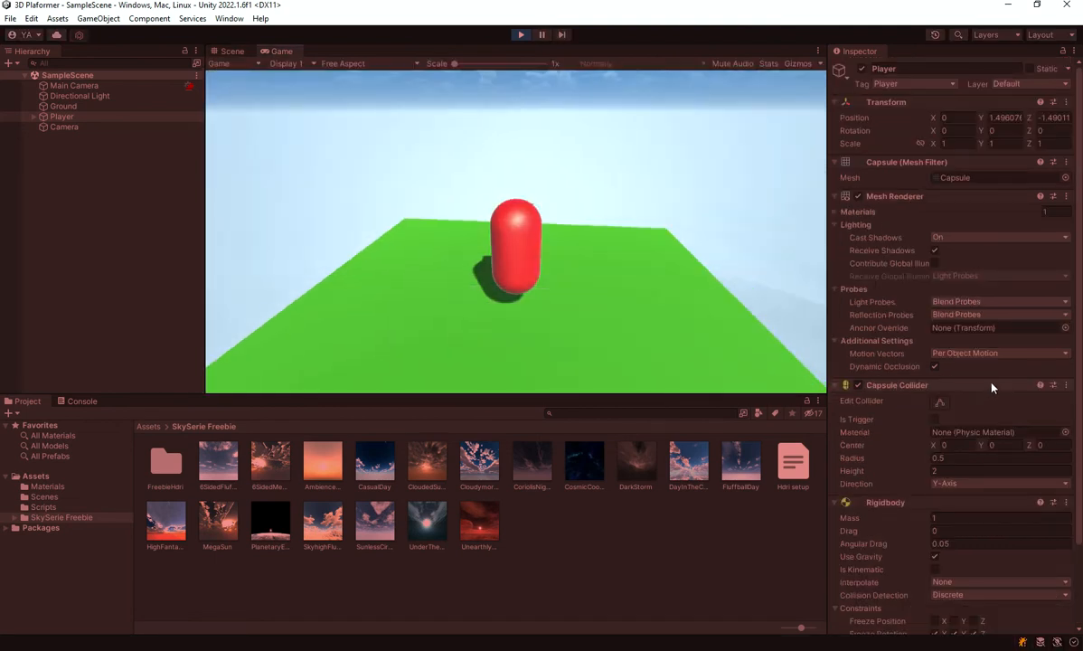
pyautogui.scroll(-6, 992, 387)
pyautogui.click(794, 375)
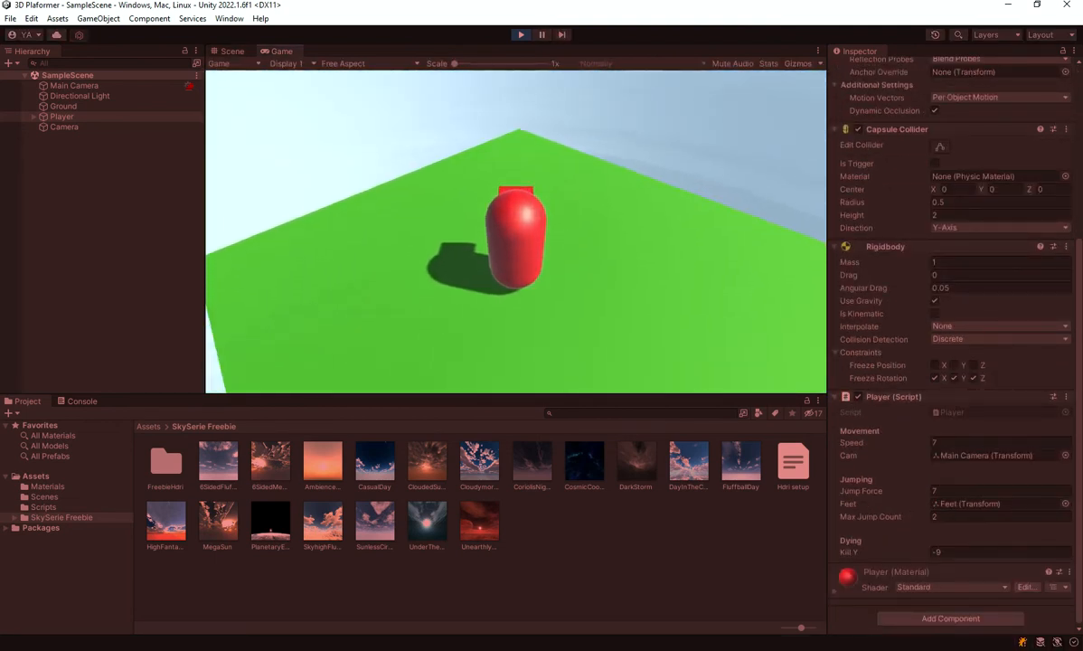
pyautogui.press('s')
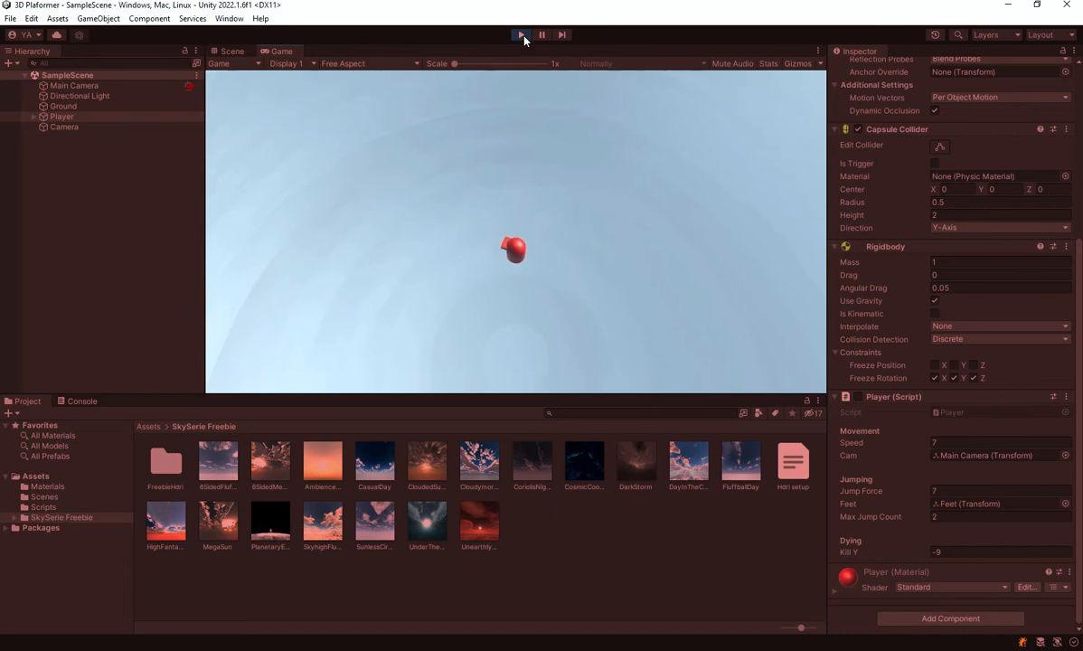
pyautogui.click(522, 35)
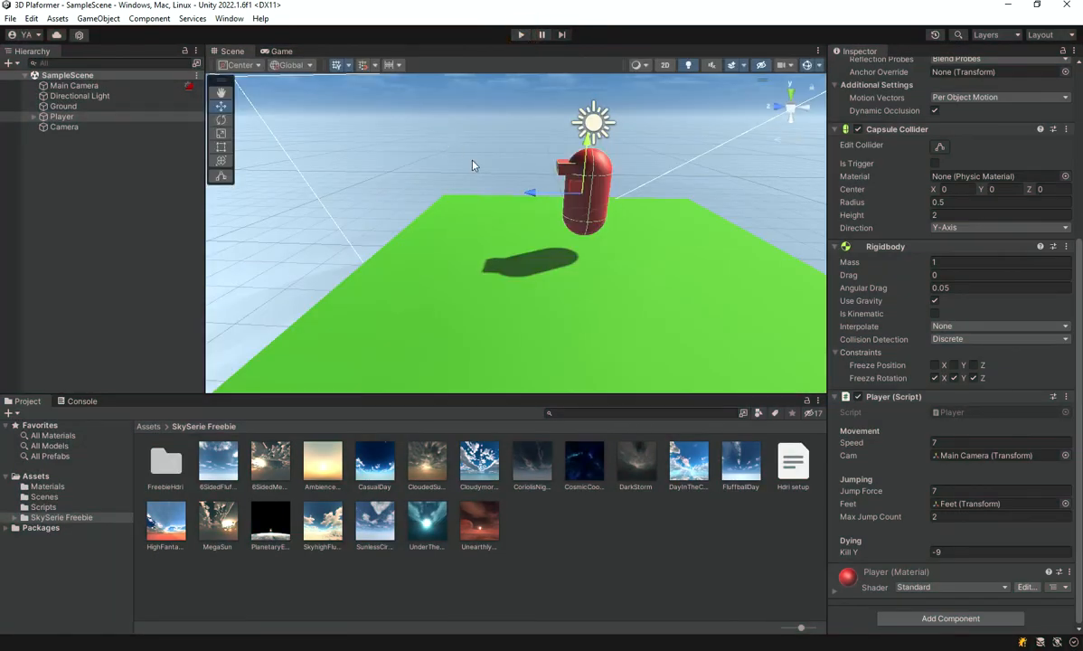
pyautogui.moveTo(472, 166); pyautogui.dragTo(598, 106, button='right')
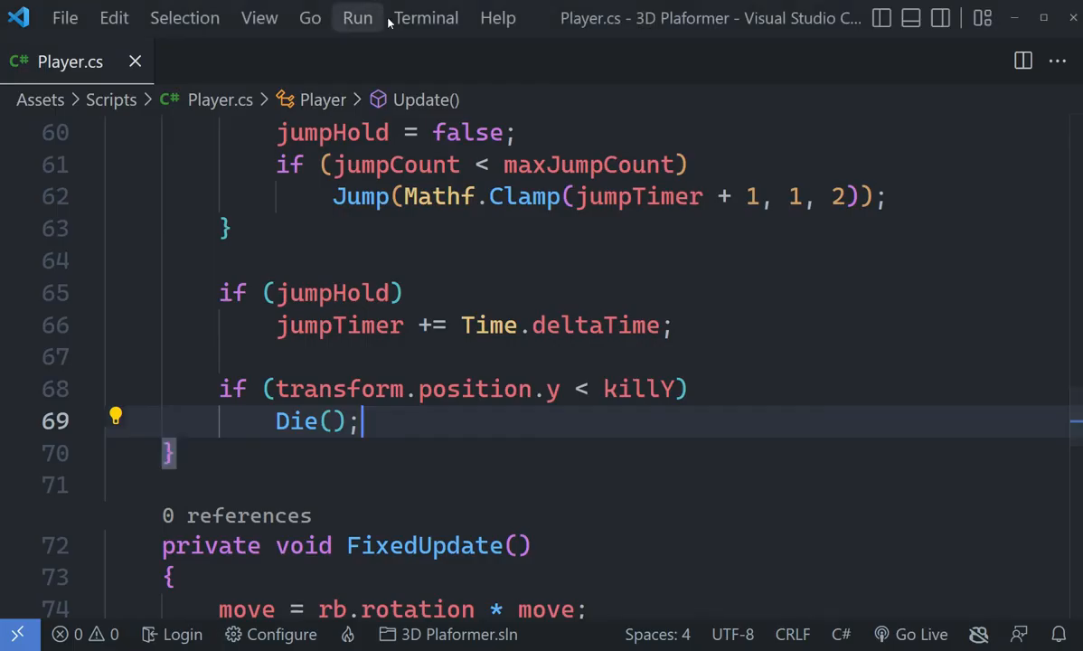
# Step: In Player.cs, try disabling the Rigidbody in Die() by adding rb.enabled = false; below enabled = false; and inspect the flagged property
pyautogui.scroll(10, 466, 230)
pyautogui.click(480, 179)
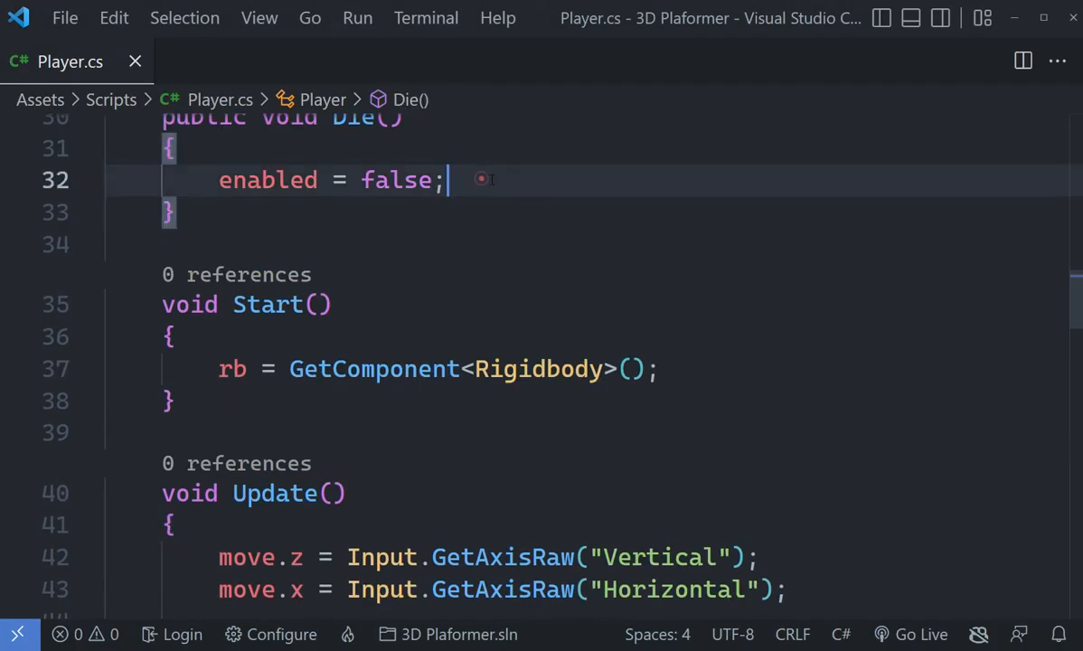
pyautogui.press('Return')
pyautogui.write('rb.ena')
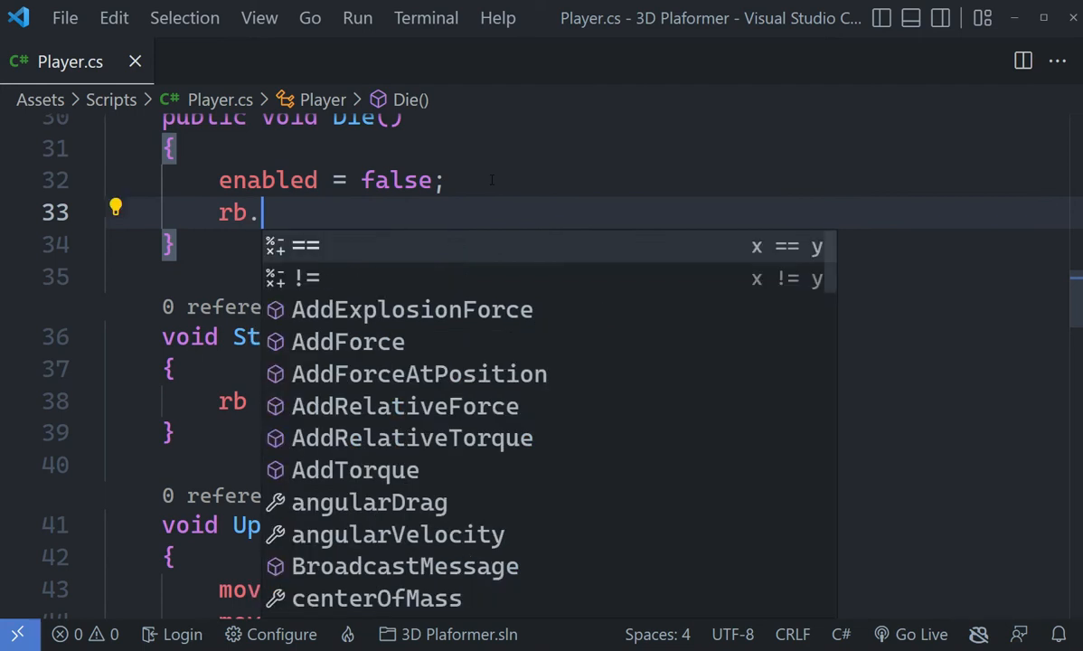
pyautogui.press('BackSpace')
pyautogui.press('BackSpace')
pyautogui.press('BackSpace')
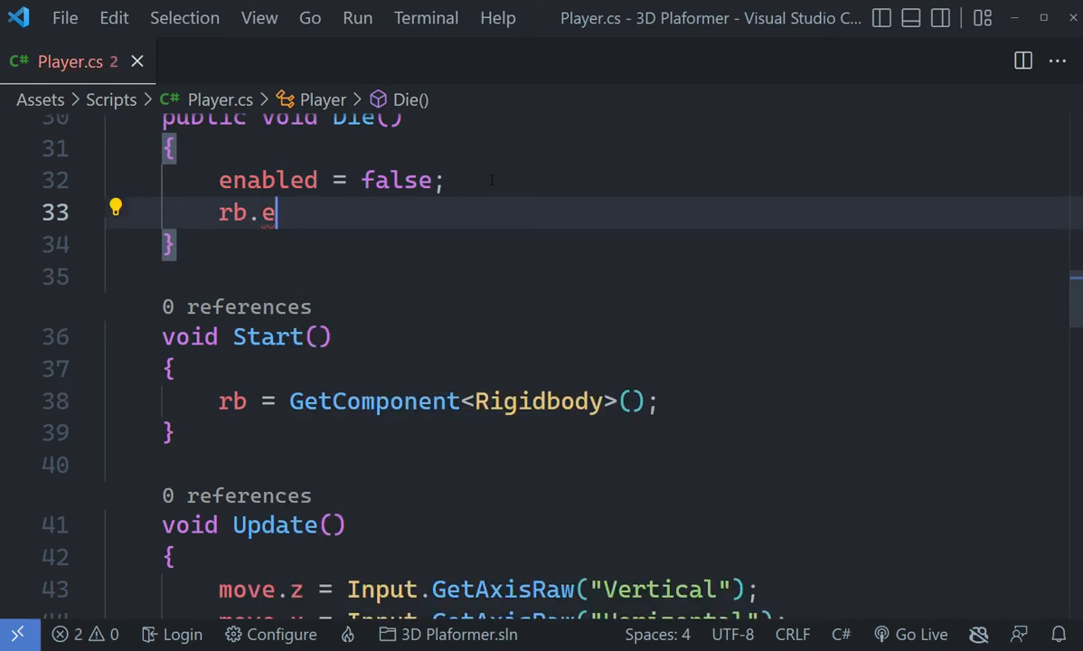
pyautogui.scroll(3, 492, 180)
pyautogui.scroll(-1, 418, 209)
pyautogui.scroll(-1, 491, 228)
pyautogui.write('enabled = false;')
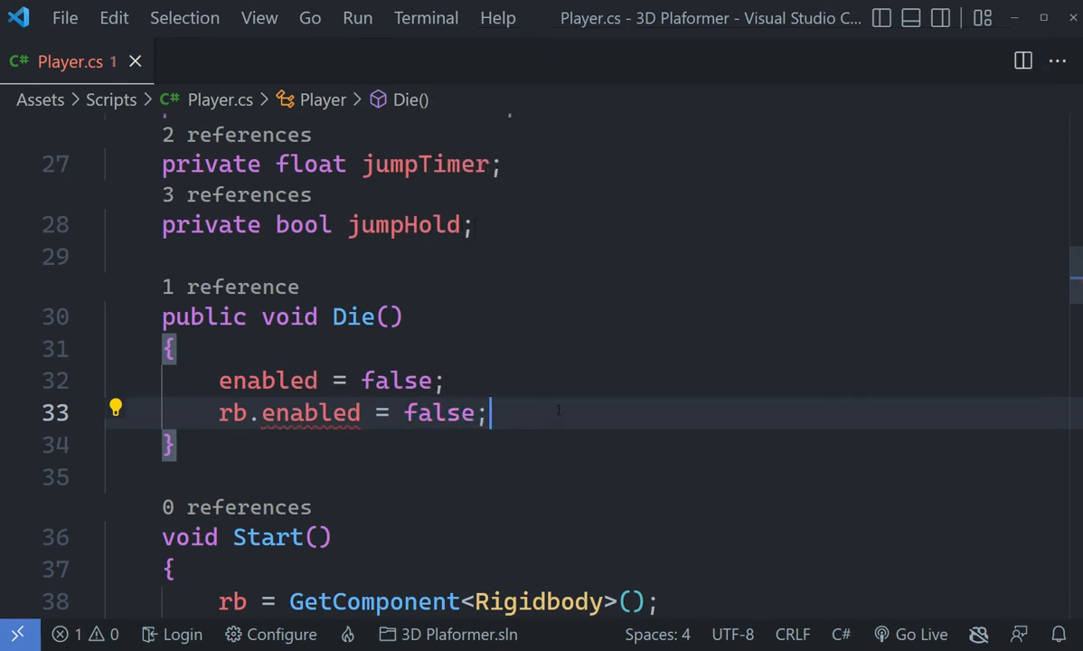
pyautogui.moveTo(303, 414)
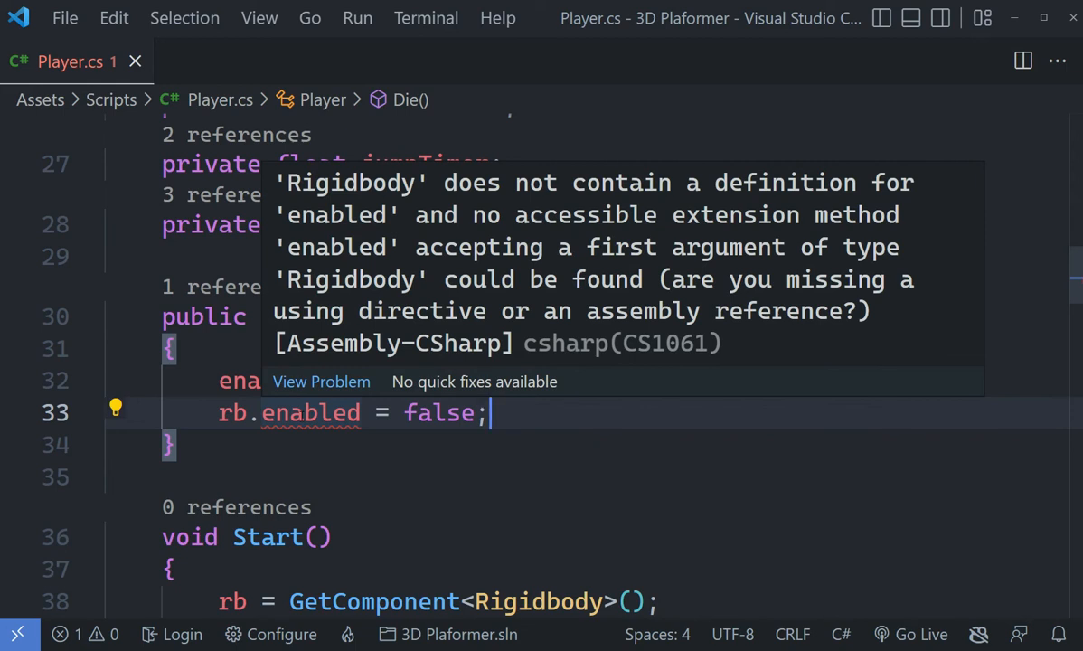
pyautogui.scroll(8, 542, 362)
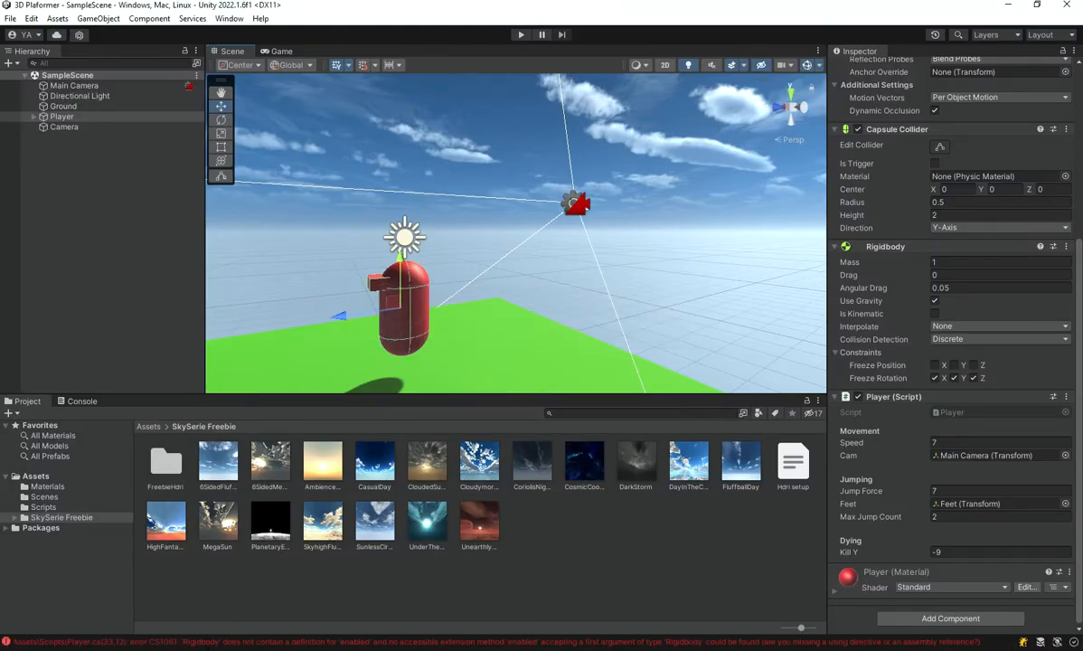
# Step: Replace the rb.enabled = false; line in Die() with Destroy(rb);
pyautogui.hotkey('alt', 'Tab')
pyautogui.scroll(-10, 583, 418)
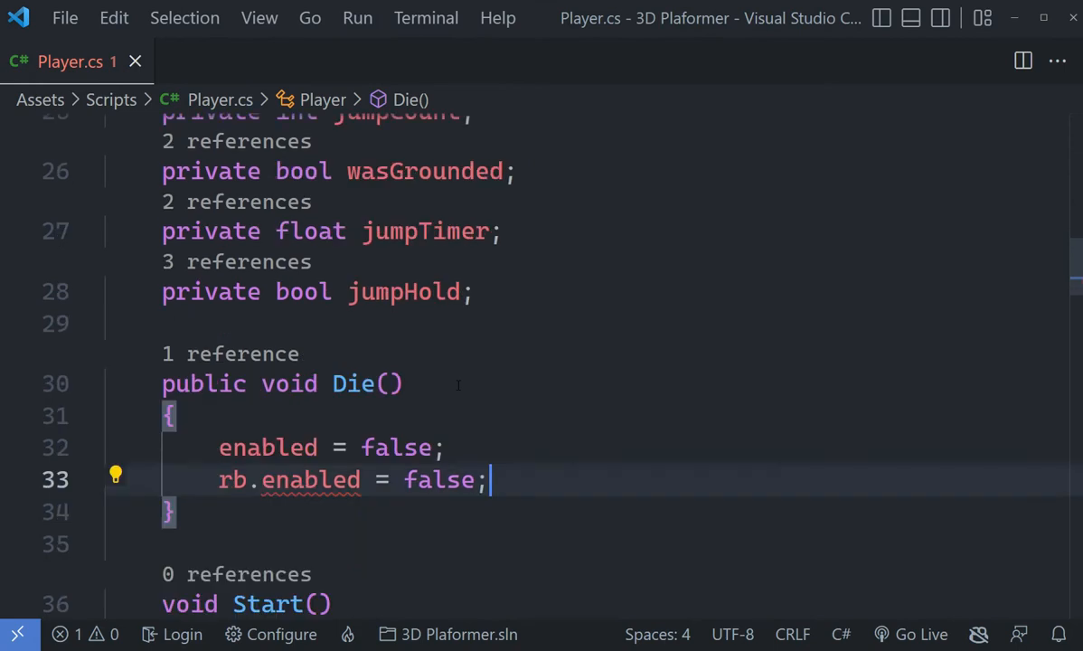
pyautogui.click(584, 418)
pyautogui.hotkey('ctrl', 'shift', 'Left')
pyautogui.hotkey('ctrl', 'shift', 'Left')
pyautogui.hotkey('ctrl', 'shift', 'Left')
pyautogui.hotkey('ctrl', 'shift', 'Left')
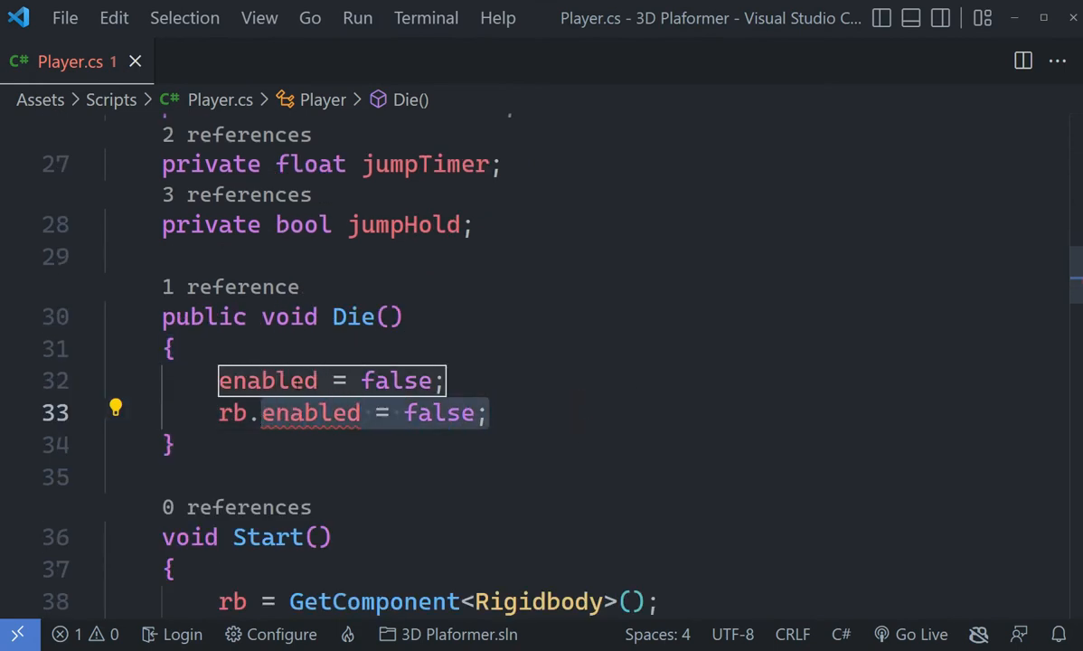
pyautogui.press('BackSpace')
pyautogui.press('BackSpace')
pyautogui.press('BackSpace')
pyautogui.press('BackSpace')
pyautogui.write('Des')
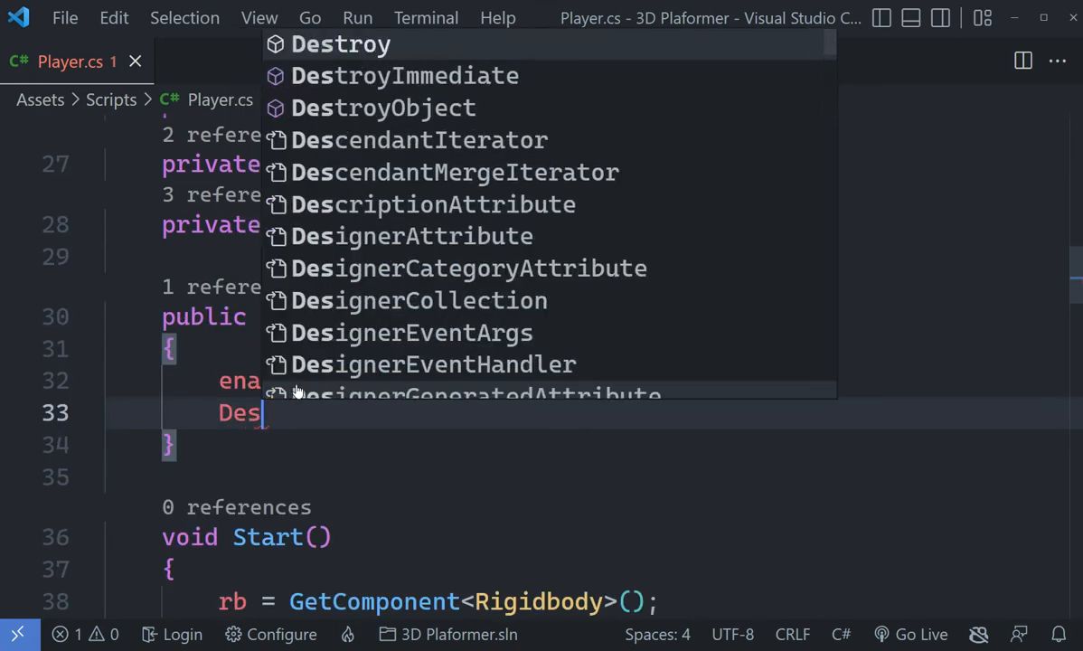
pyautogui.write('troy(rb)')
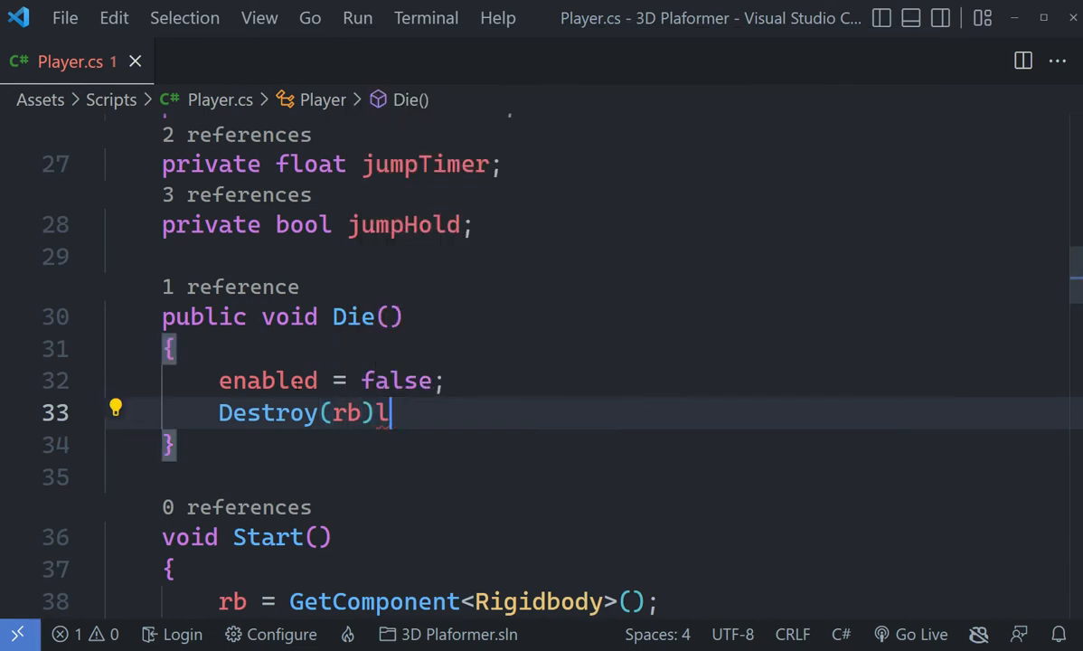
pyautogui.write(';')
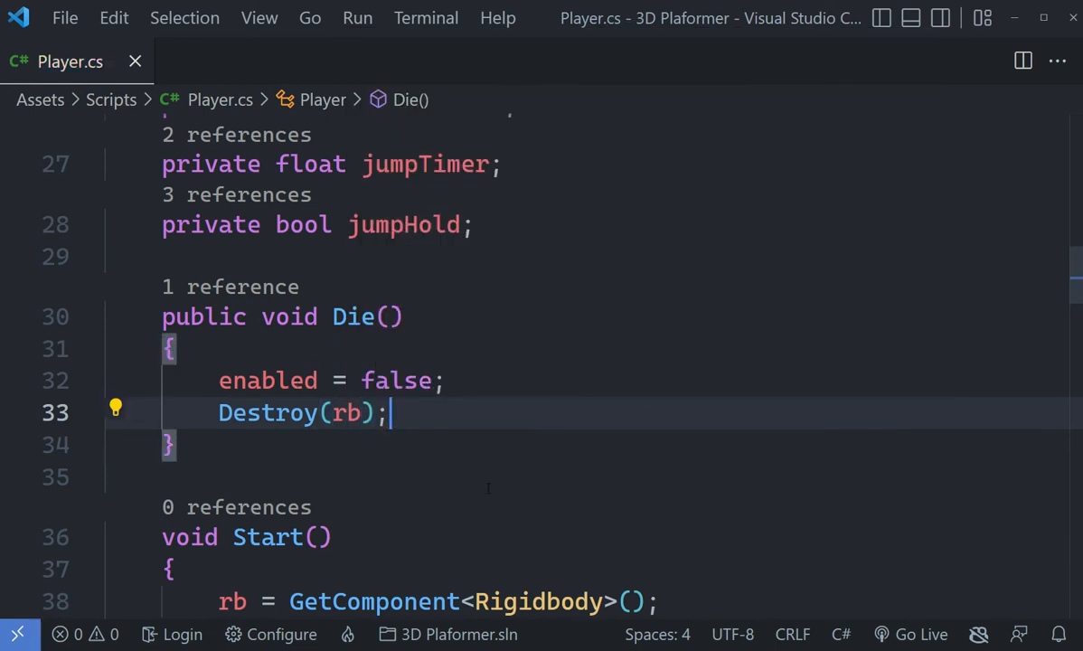
# Step: Switch to Unity, show the root Assets folder, and clear the selection
pyautogui.hotkey('alt', 'Tab')
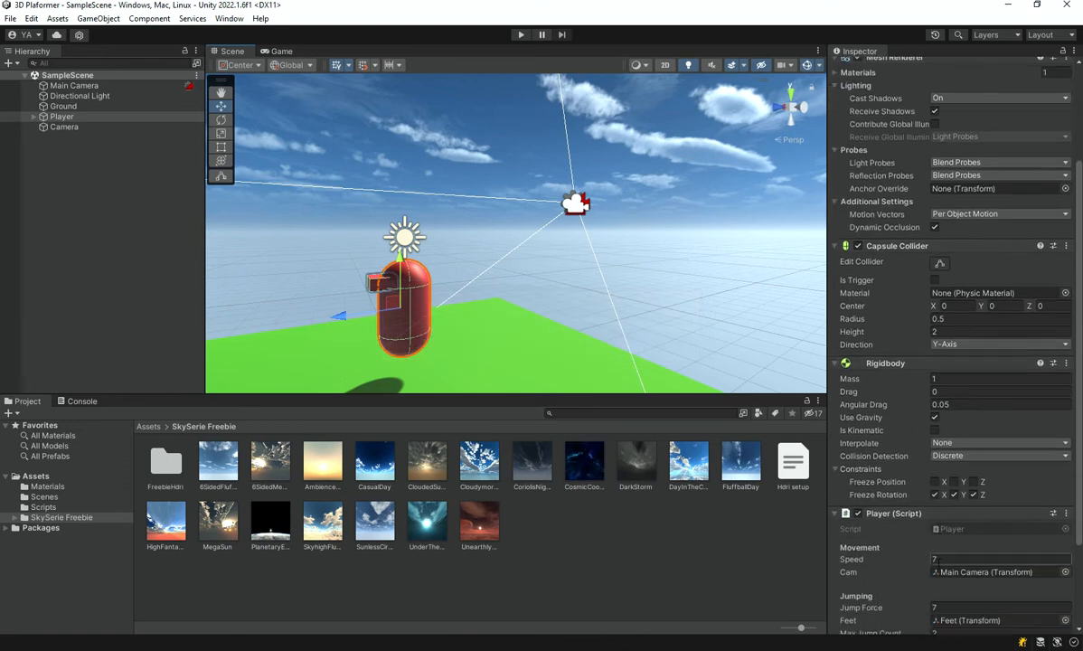
pyautogui.moveTo(741, 233); pyautogui.dragTo(1058, 249, button='right')
pyautogui.press('d')
pyautogui.press('f')
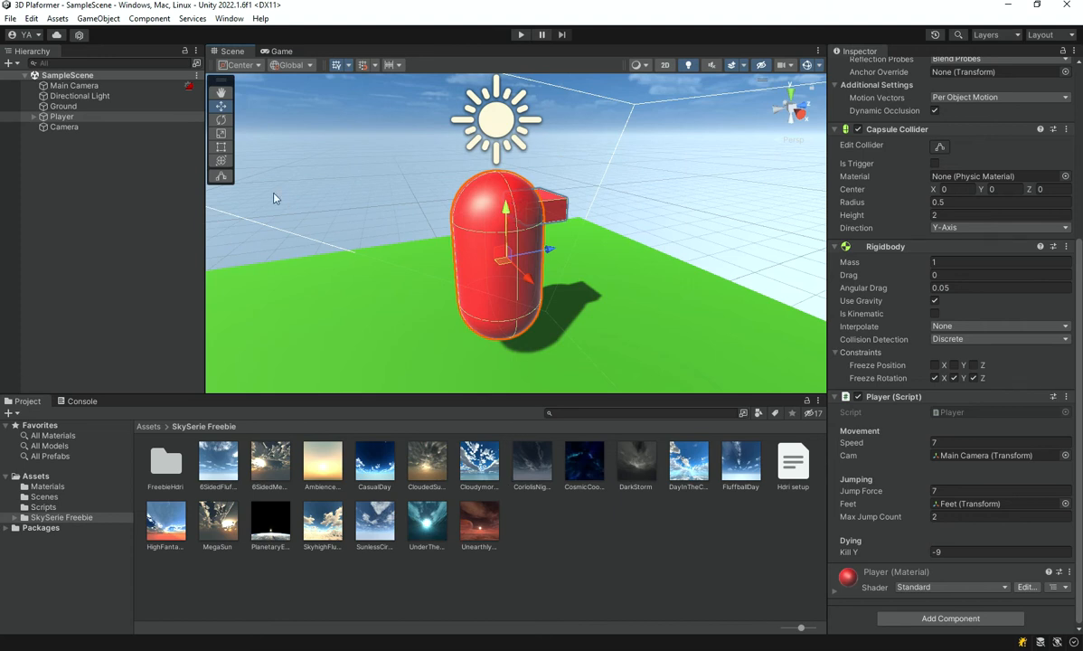
pyautogui.click(152, 428)
pyautogui.click(459, 579)
# Step: Add a UI Image to the scene and name it Background
pyautogui.moveTo(404, 92); pyautogui.dragTo(657, 117, button='right')
pyautogui.keyDown('alt'); pyautogui.moveTo(622, 213); pyautogui.dragTo(737, 102); pyautogui.keyUp('alt')
pyautogui.keyDown('alt'); pyautogui.moveTo(503, 180); pyautogui.dragTo(565, 188); pyautogui.keyUp('alt')
pyautogui.rightClick(114, 184)
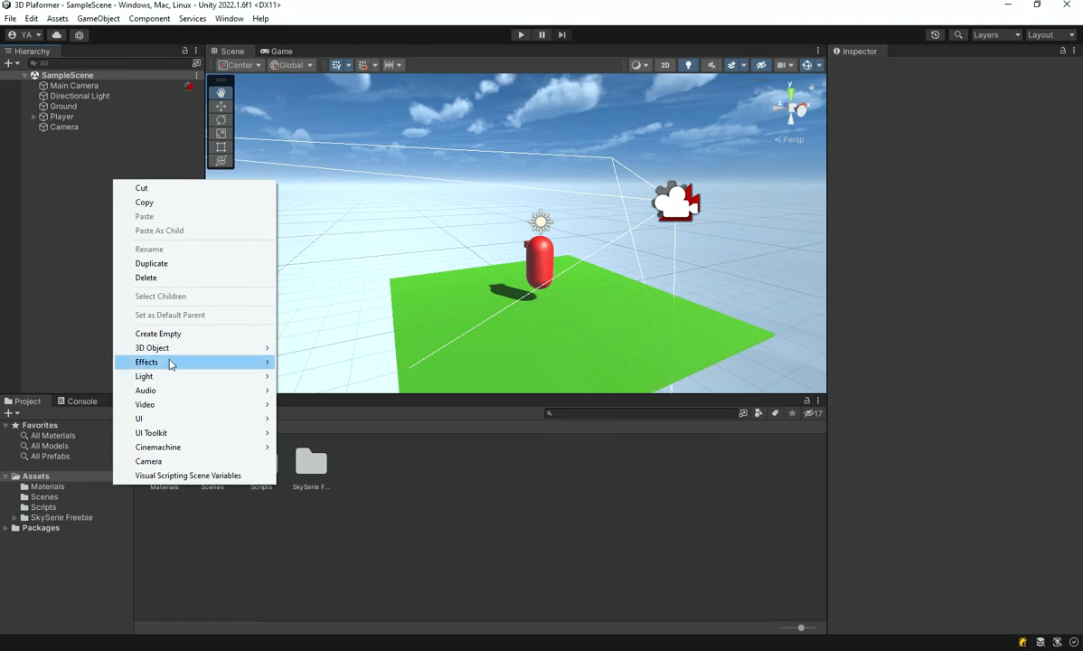
pyautogui.moveTo(191, 419)
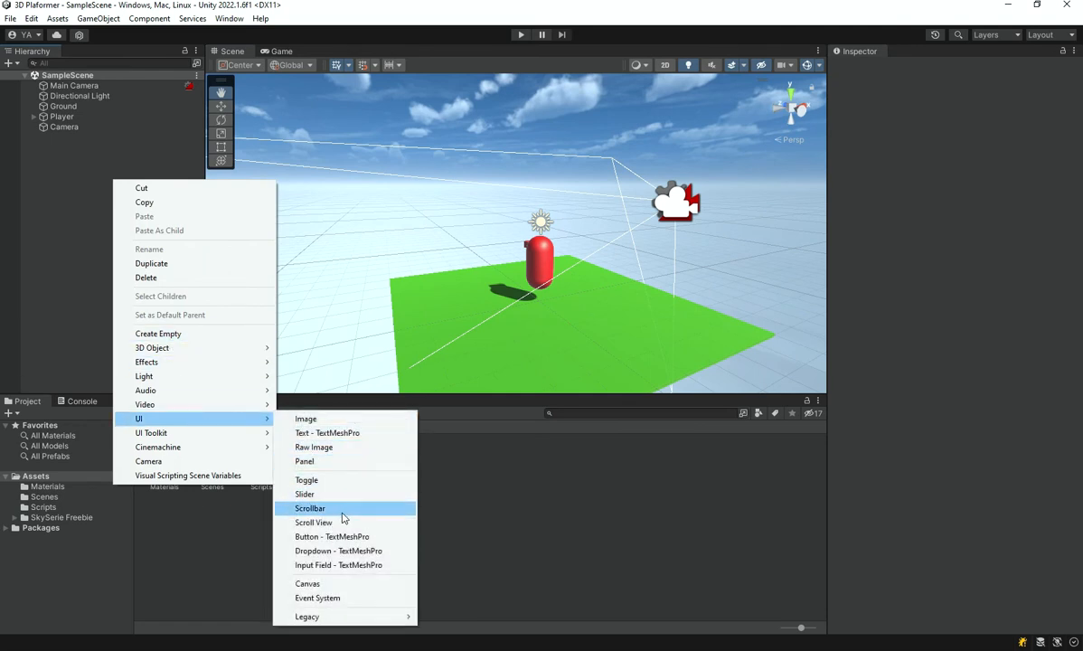
pyautogui.click(324, 419)
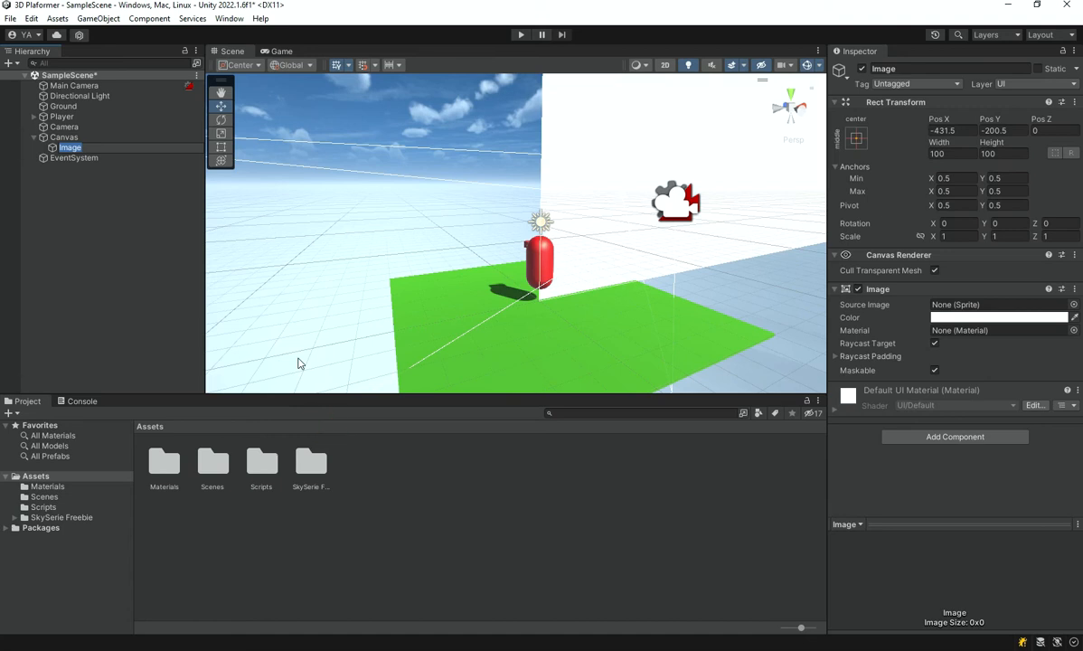
pyautogui.write('Background')
pyautogui.press('Return')
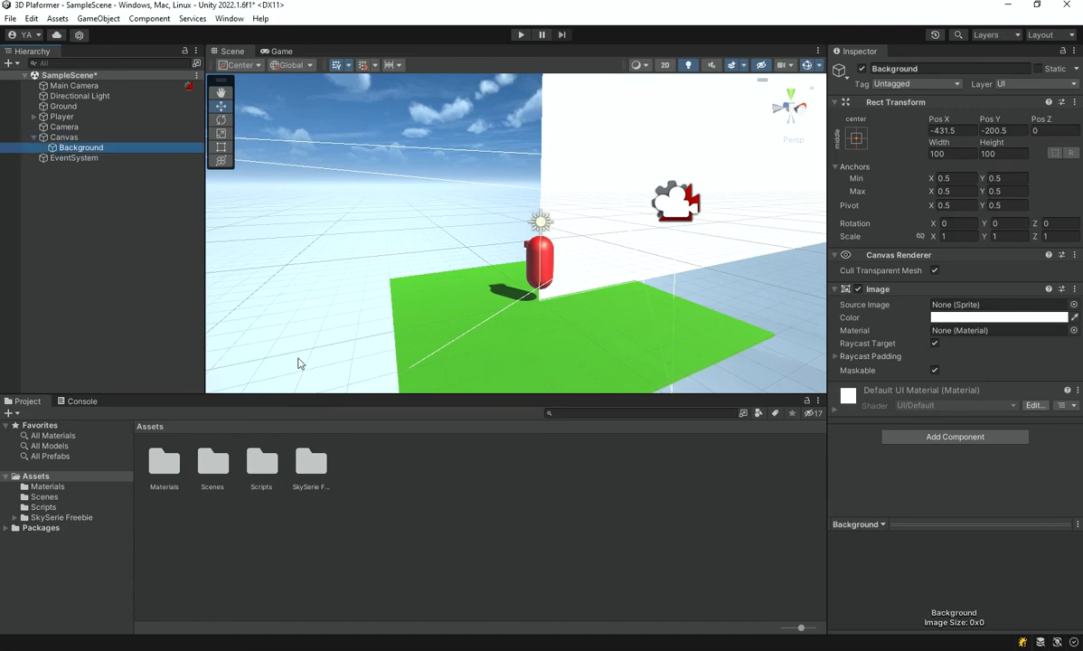
# Step: Rename the Background image's parent canvas as DeathCanvas
pyautogui.press('Up')
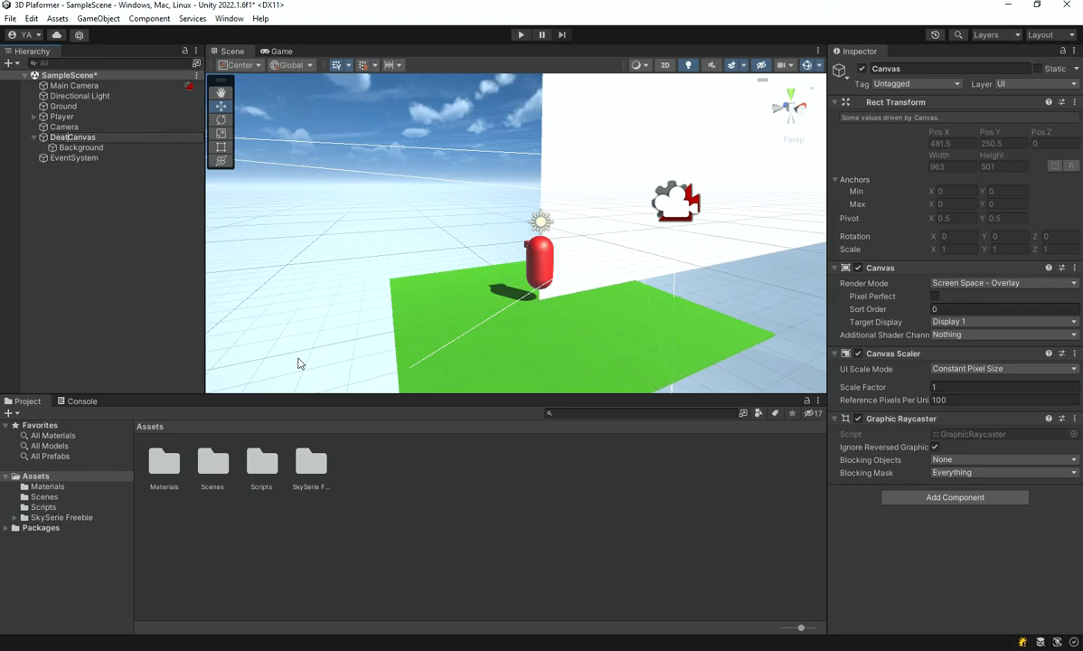
pyautogui.write('h')
pyautogui.press('Return')
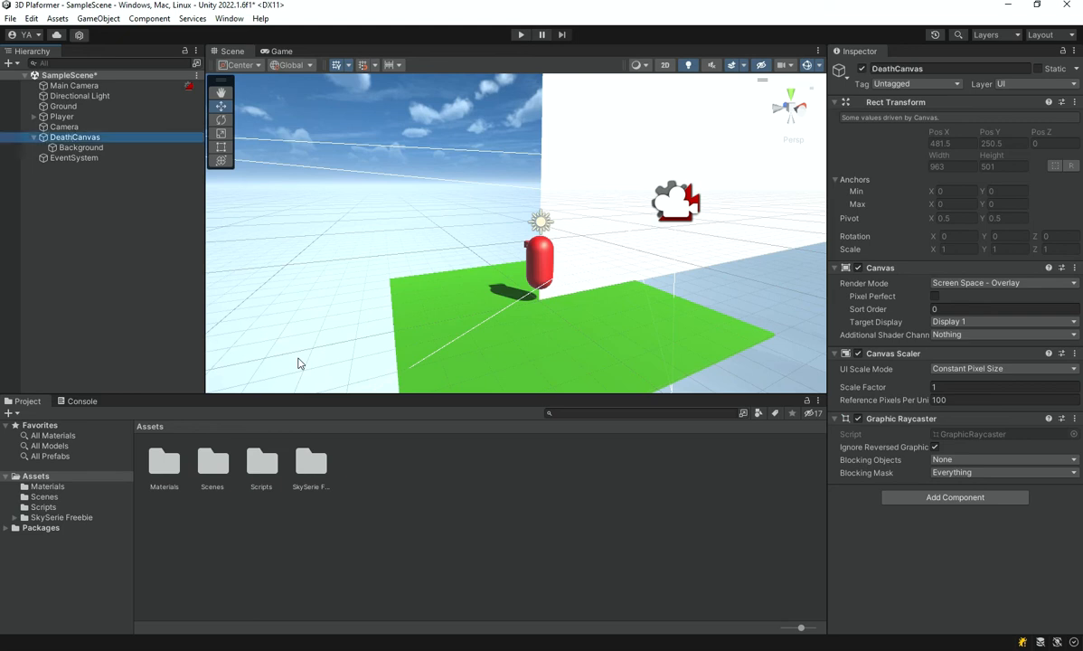
# Step: In the Game view, stretch the Background image's anchors and position in both directions to fill the canvas, and save the scene
pyautogui.click(280, 51)
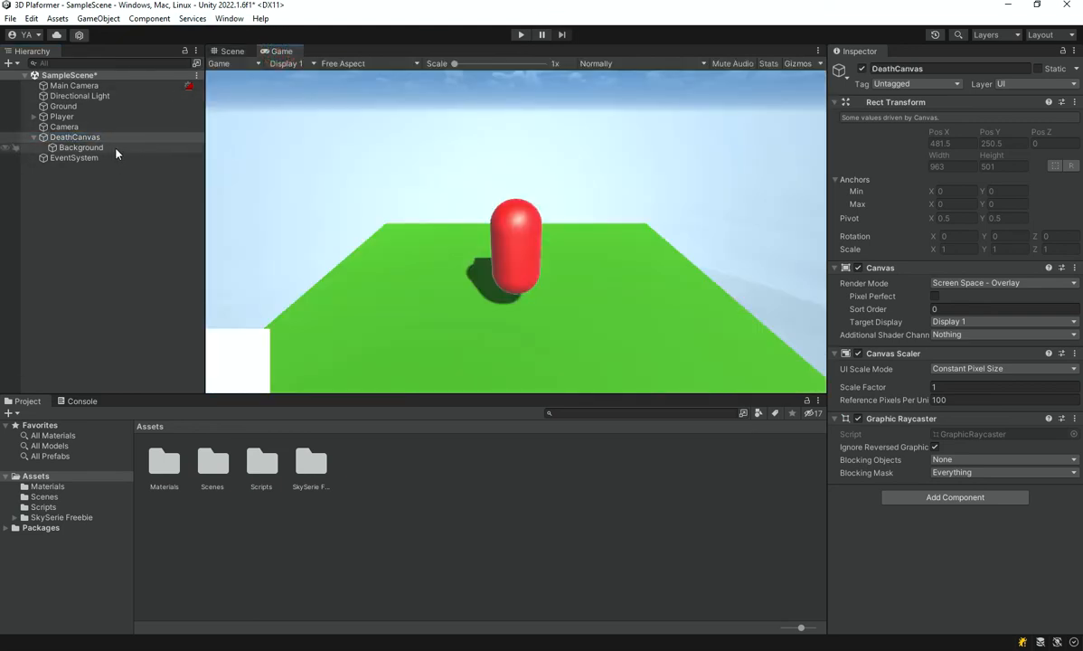
pyautogui.click(81, 148)
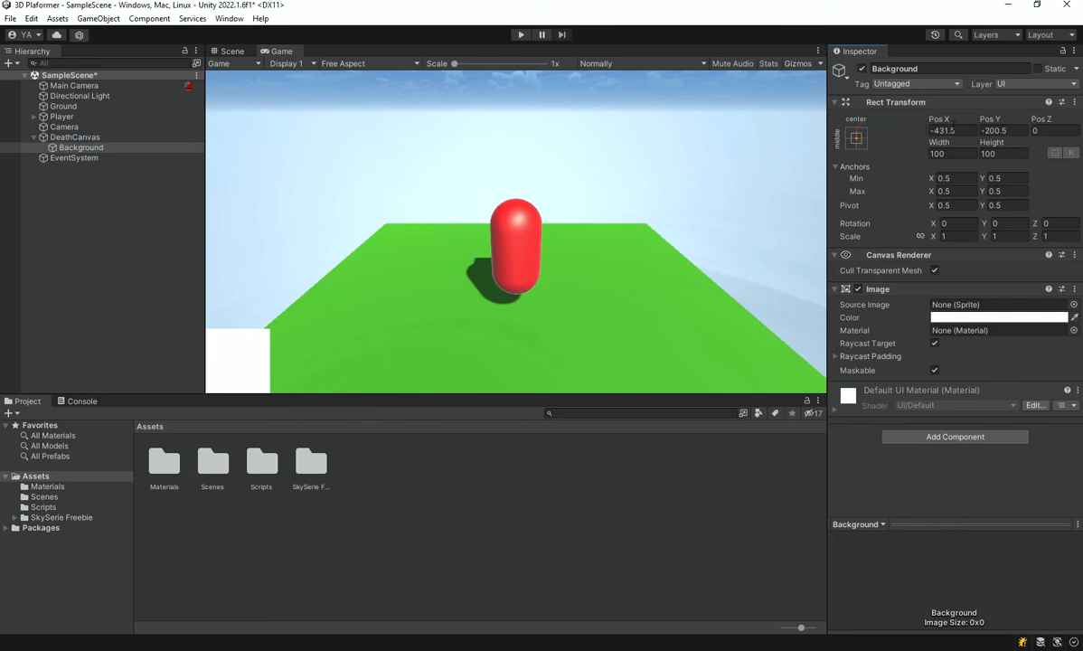
pyautogui.click(856, 136)
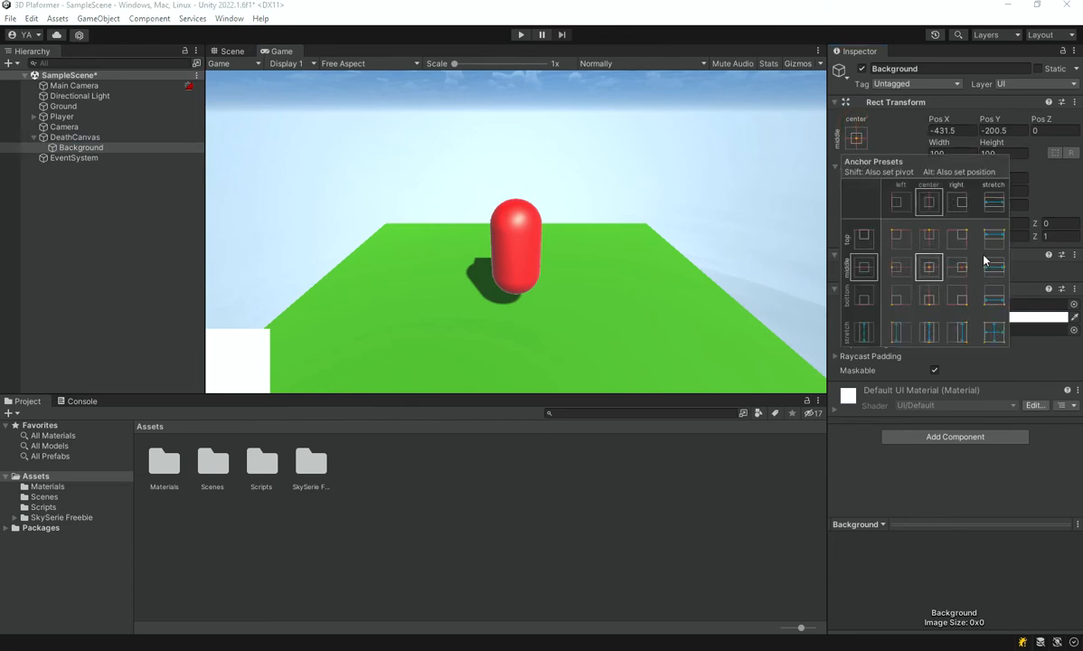
pyautogui.keyDown('alt'); pyautogui.click(993, 332); pyautogui.keyUp('alt')
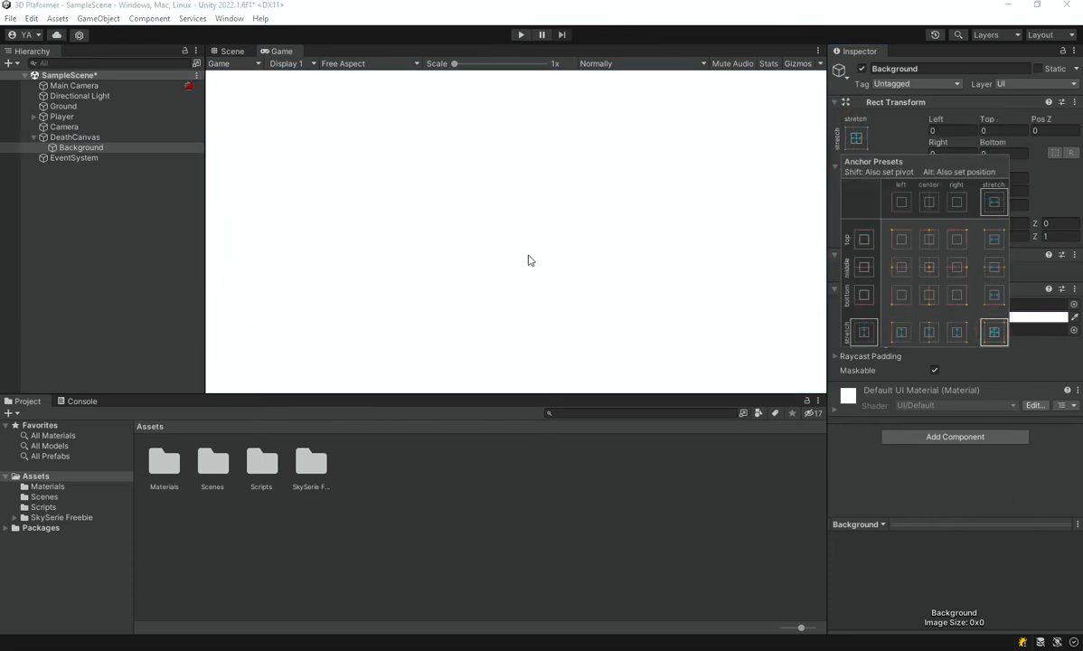
pyautogui.click(1056, 191)
pyautogui.hotkey('ctrl', 's')
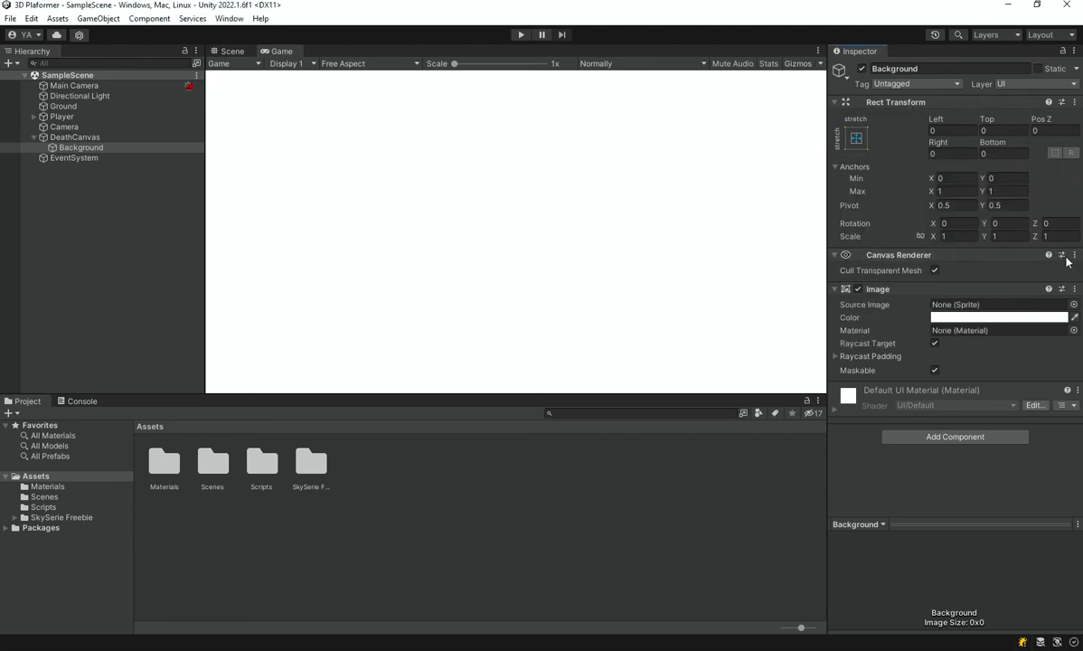
# Step: Set the Background image's color to black with an alpha of 70
pyautogui.click(1000, 319)
pyautogui.moveTo(1000, 392); pyautogui.dragTo(824, 521)
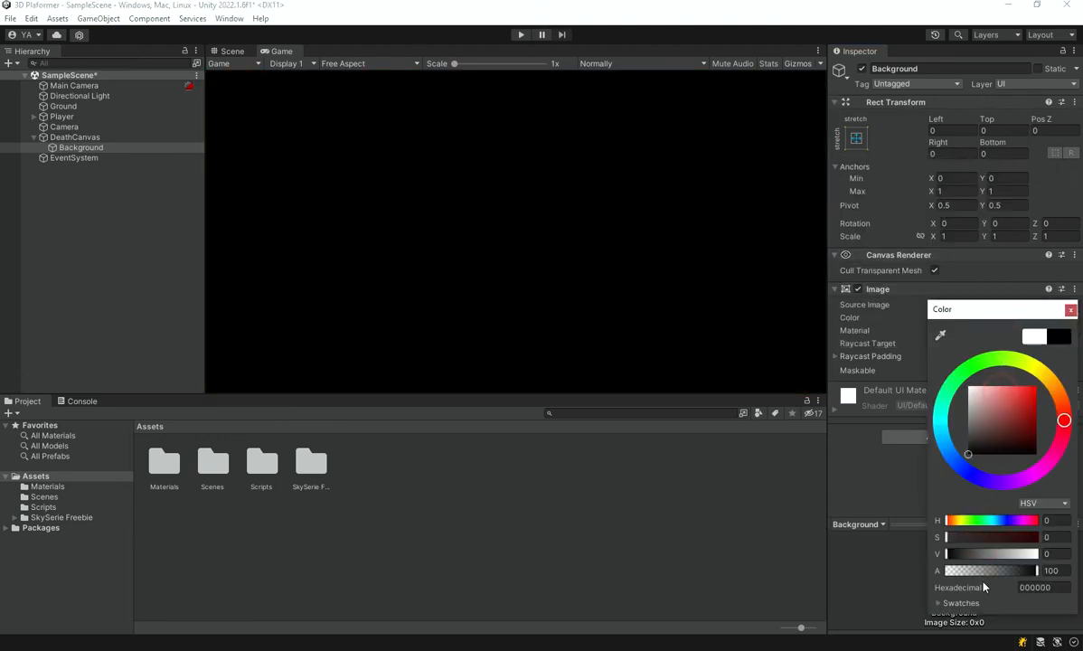
pyautogui.click(1001, 571)
pyautogui.click(1052, 569)
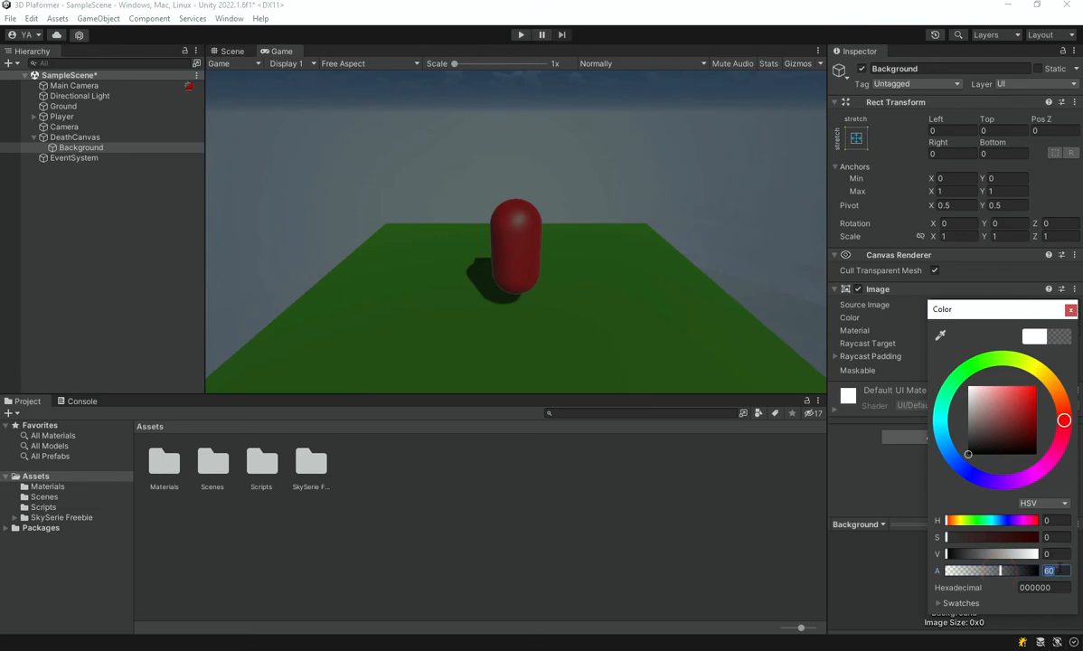
pyautogui.write('70')
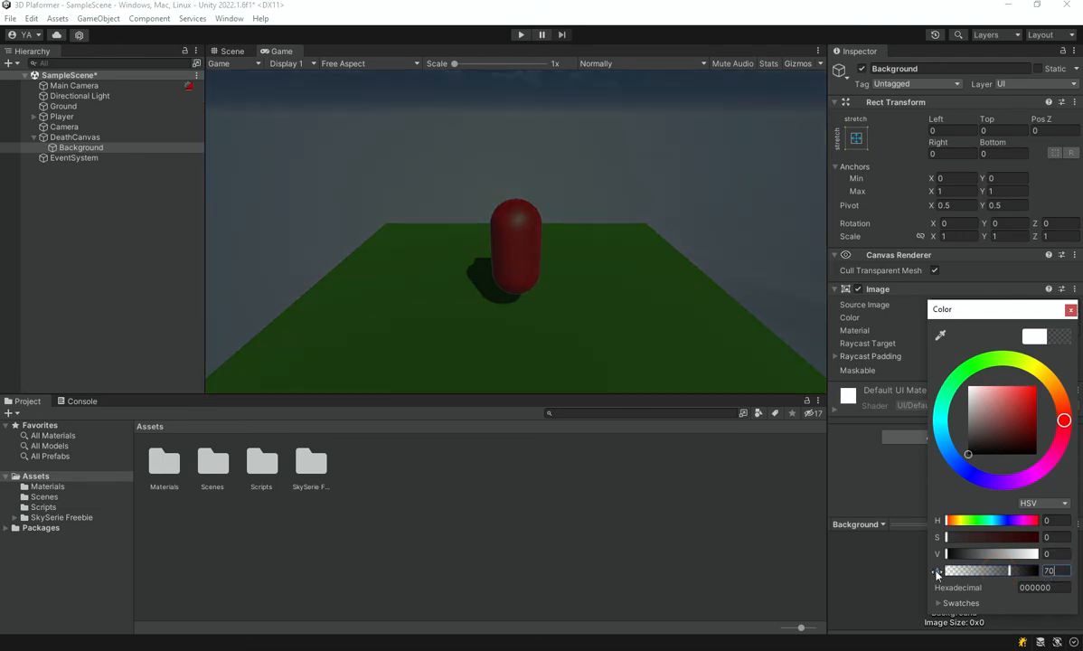
pyautogui.click(1068, 310)
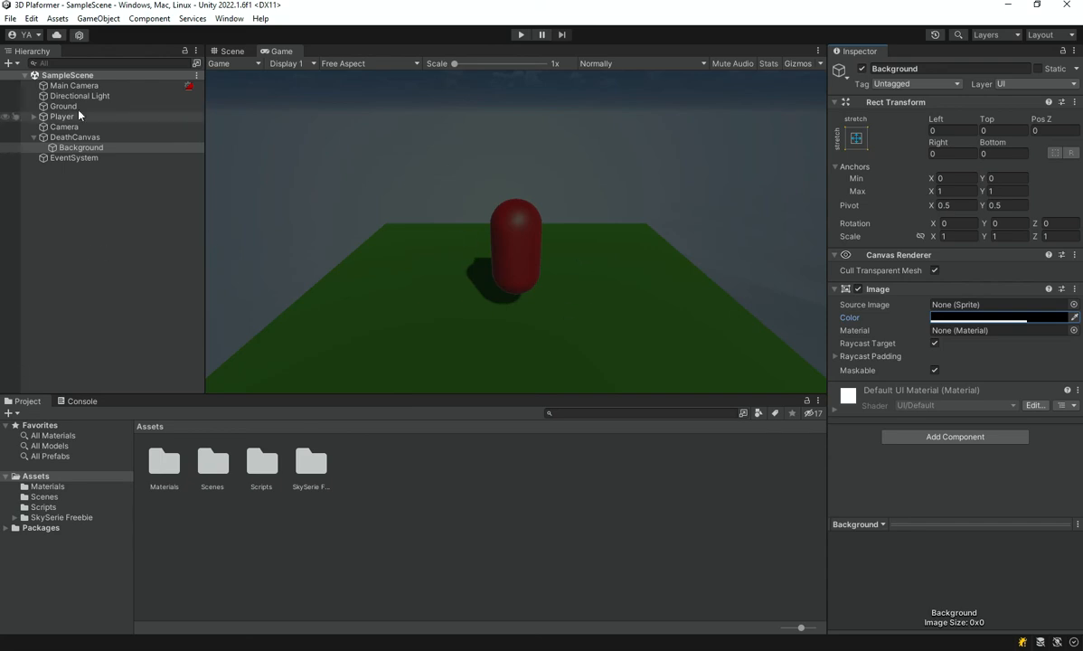
# Step: Add a TextMeshPro text under DeathCanvas and import the TMP Essentials
pyautogui.click(86, 137)
pyautogui.rightClick(94, 137)
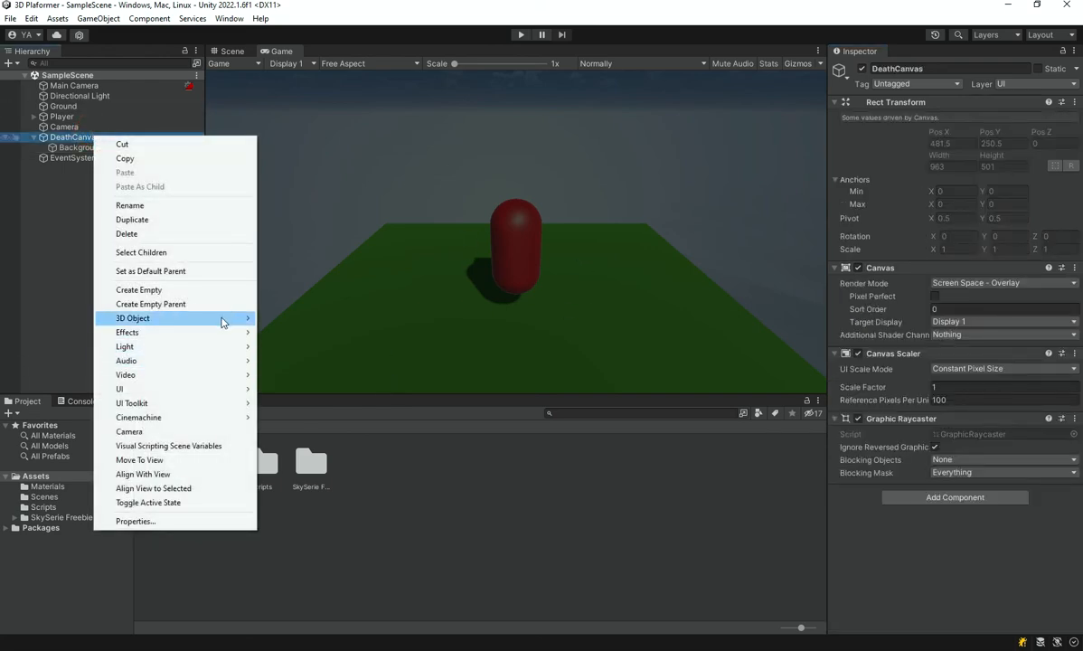
pyautogui.moveTo(208, 388)
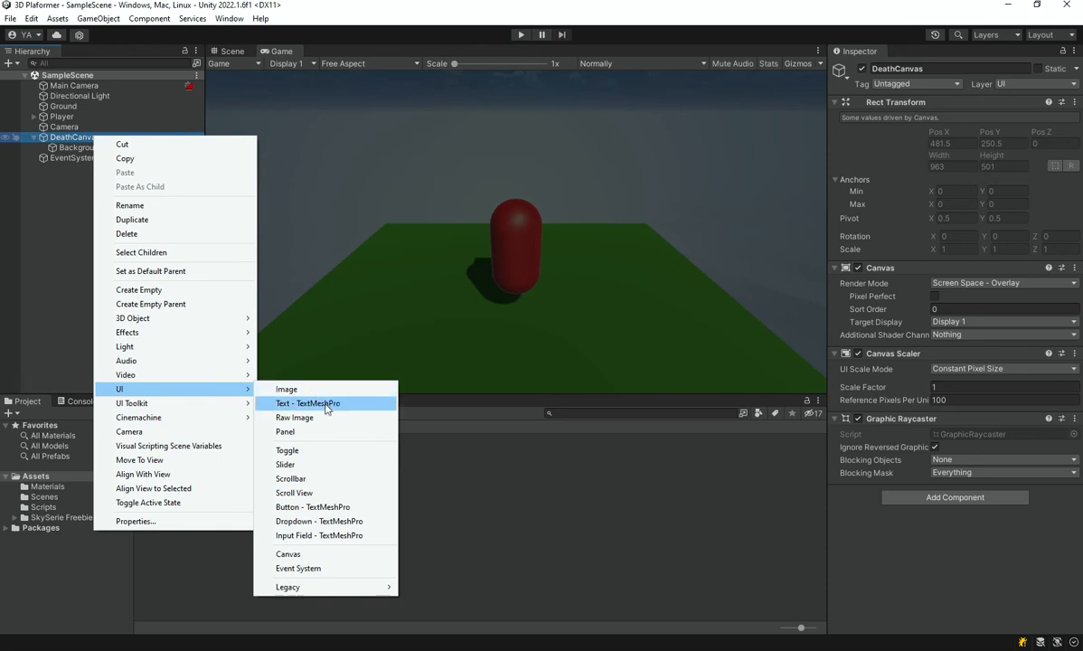
pyautogui.click(327, 404)
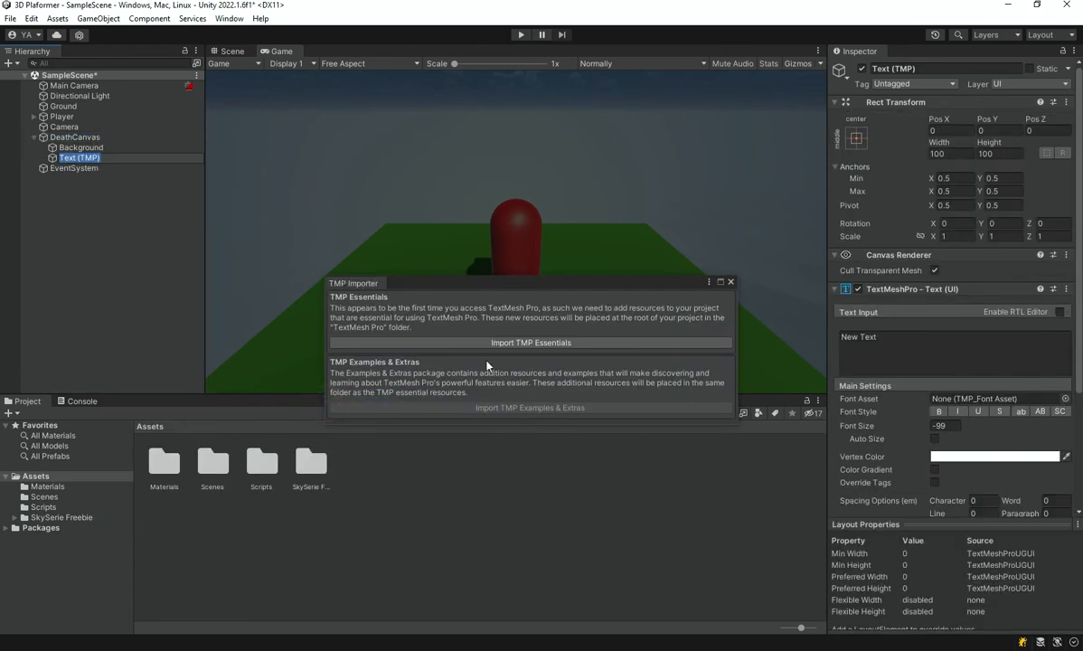
pyautogui.click(539, 343)
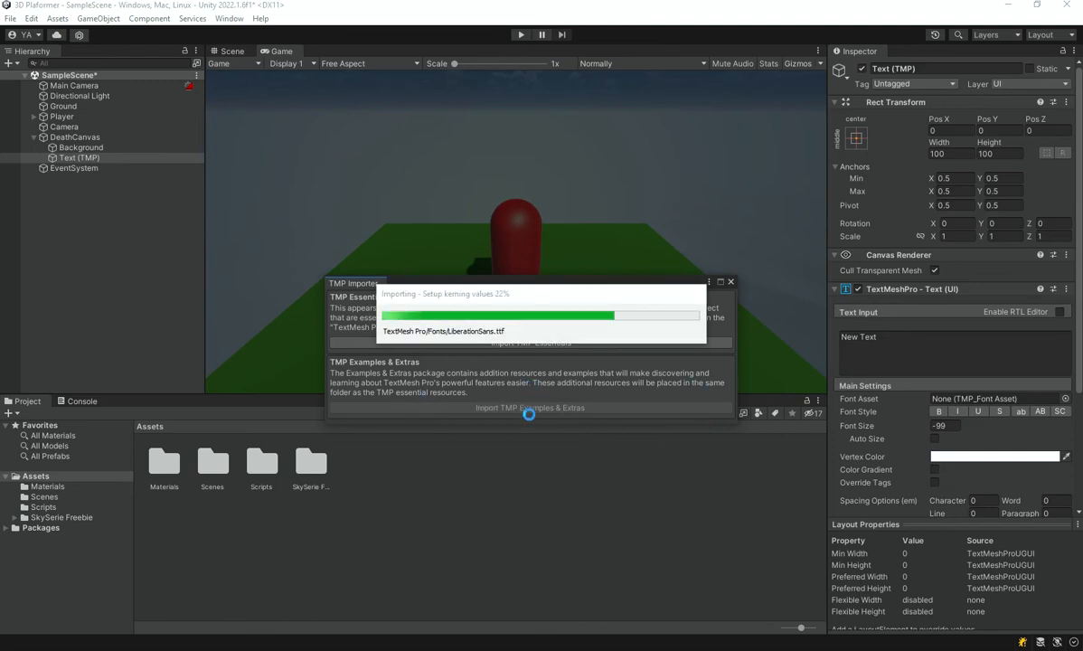
pyautogui.click(730, 281)
# Step: Rename the new text object as GameOver
pyautogui.click(106, 162)
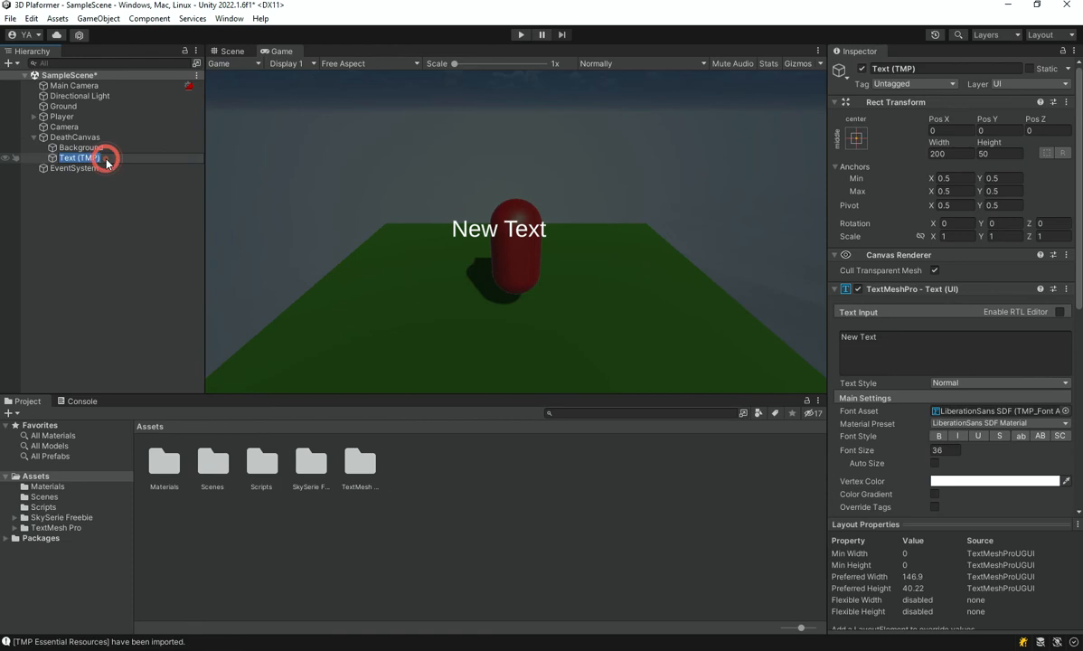
pyautogui.write('GameOver')
pyautogui.press('Return')
# Step: Stretch the GameOver text's anchors and position horizontally across the middle, and center its text alignment both horizontally and vertically
pyautogui.click(855, 136)
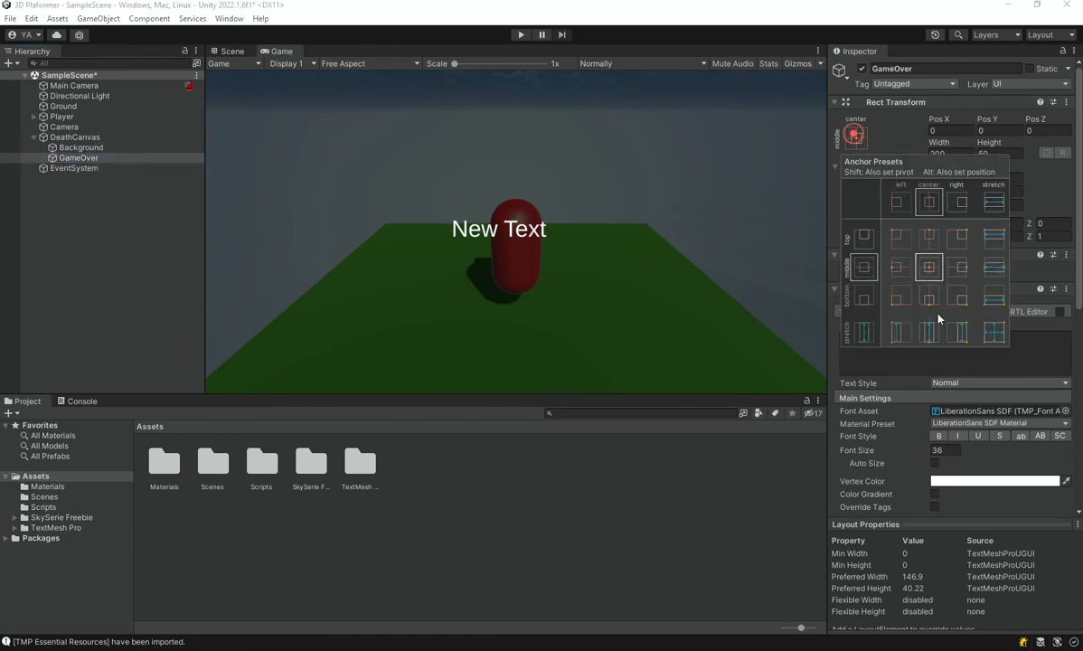
pyautogui.click(994, 267)
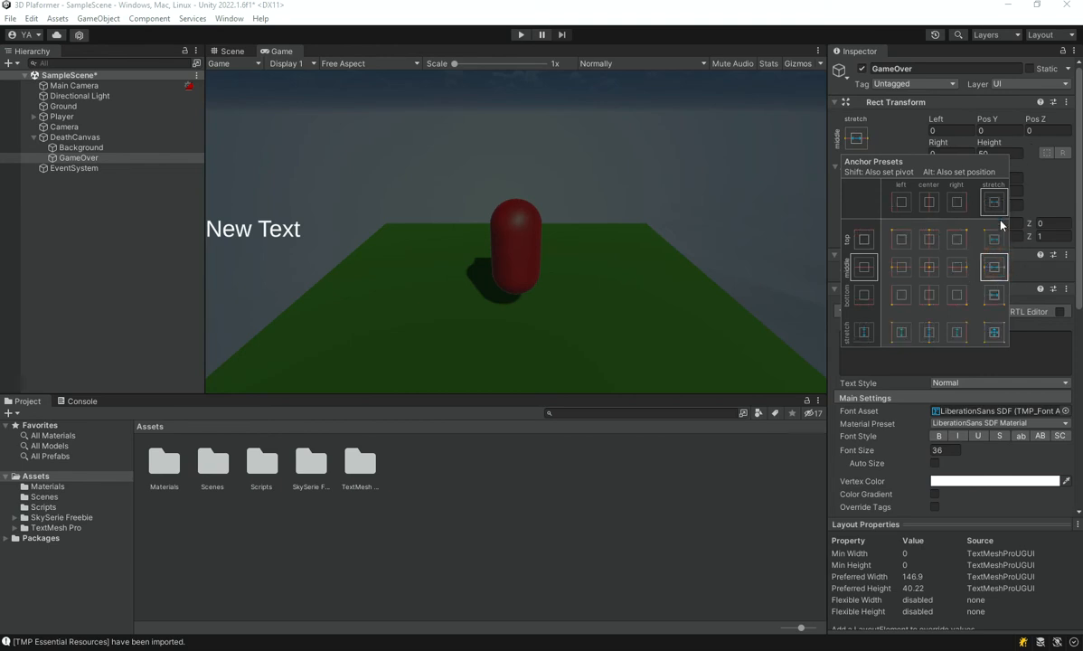
pyautogui.scroll(-5, 913, 316)
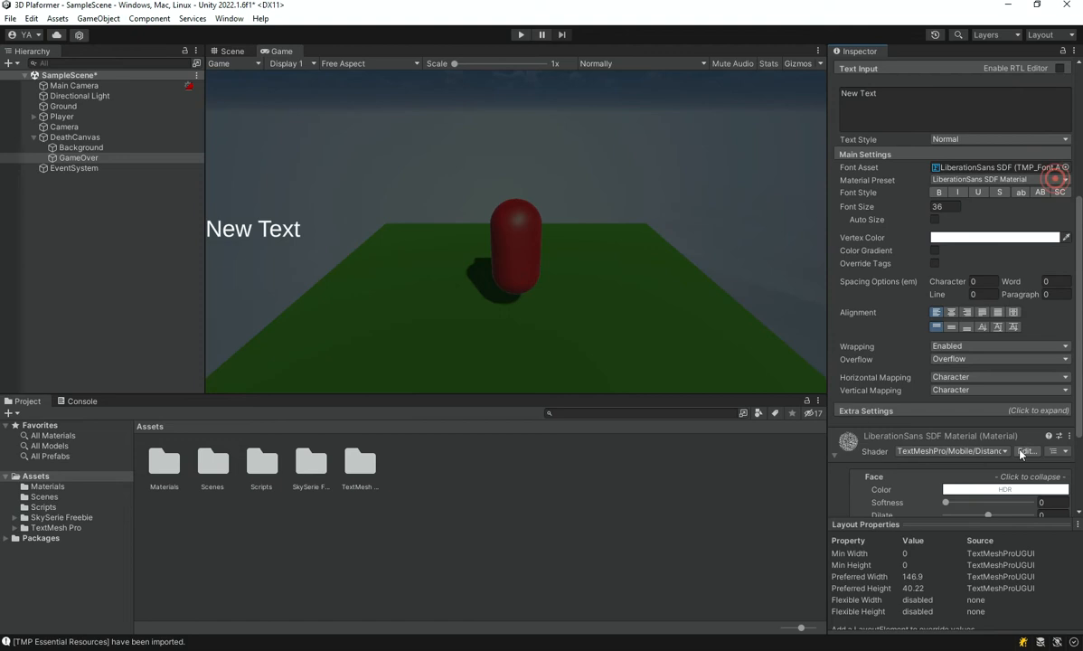
pyautogui.click(952, 312)
pyautogui.click(951, 326)
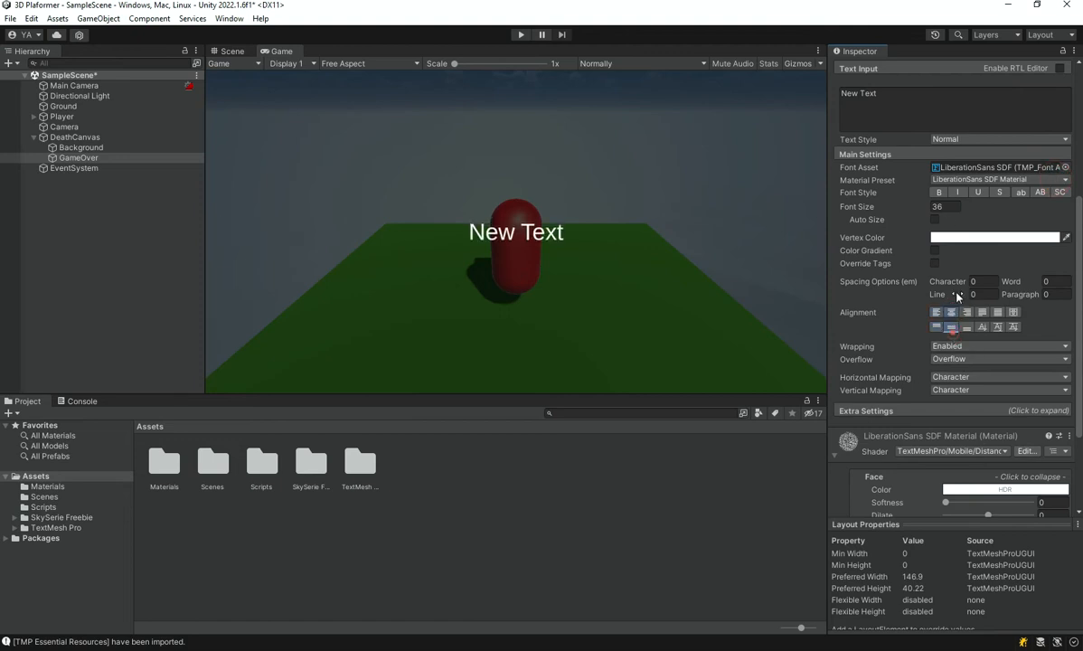
# Step: Enable Auto Size on the GameOver text and set its height to 100
pyautogui.click(933, 219)
pyautogui.scroll(5, 978, 326)
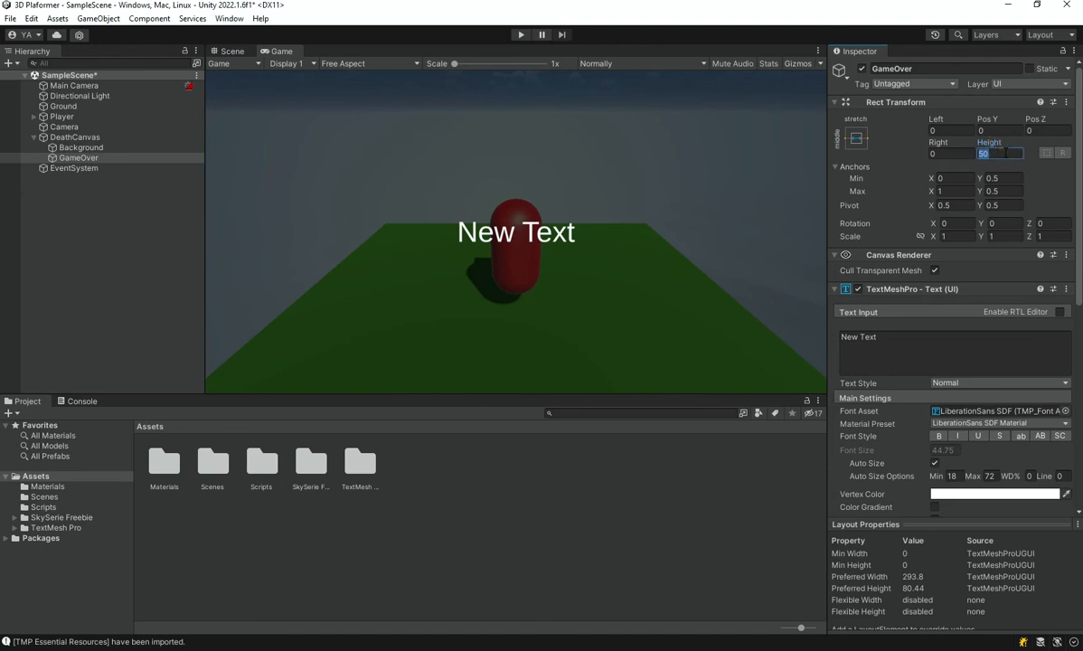
pyautogui.write('80')
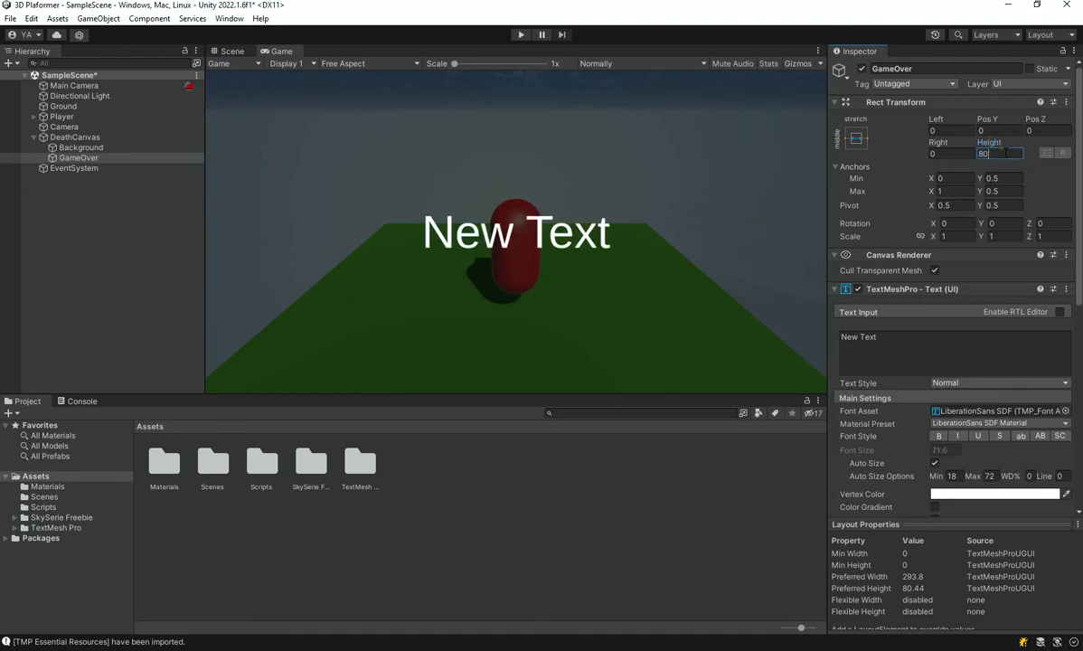
pyautogui.press('BackSpace')
pyautogui.write('0')
# Step: Change the GameOver object's displayed text to "Game Over!"
pyautogui.click(930, 333)
pyautogui.write('Game Over~')
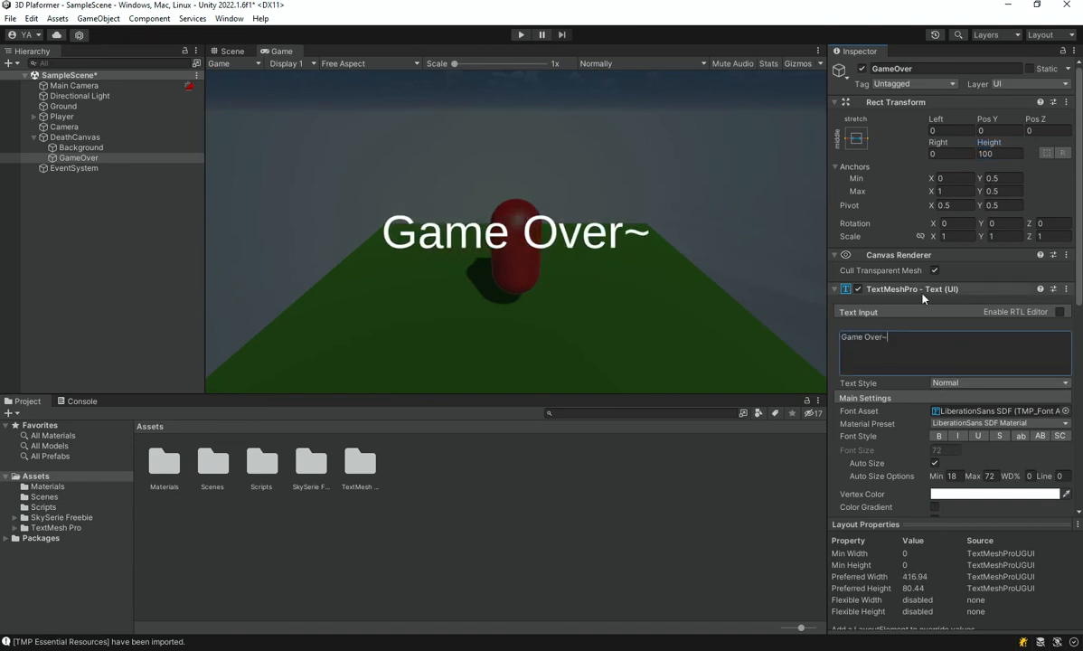
pyautogui.press('BackSpace')
pyautogui.write('!')
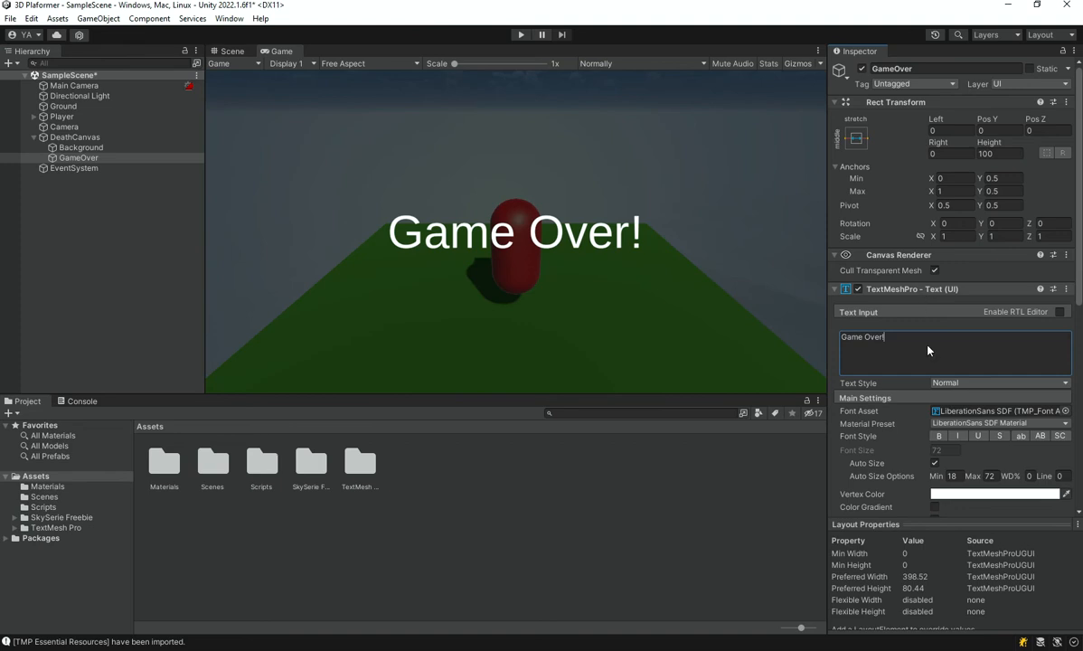
# Step: Make the GameOver text bold and underlined, and set its vertex color to pure red
pyautogui.click(939, 436)
pyautogui.click(976, 435)
pyautogui.click(981, 493)
pyautogui.click(998, 431)
pyautogui.click(1036, 417)
pyautogui.click(1070, 338)
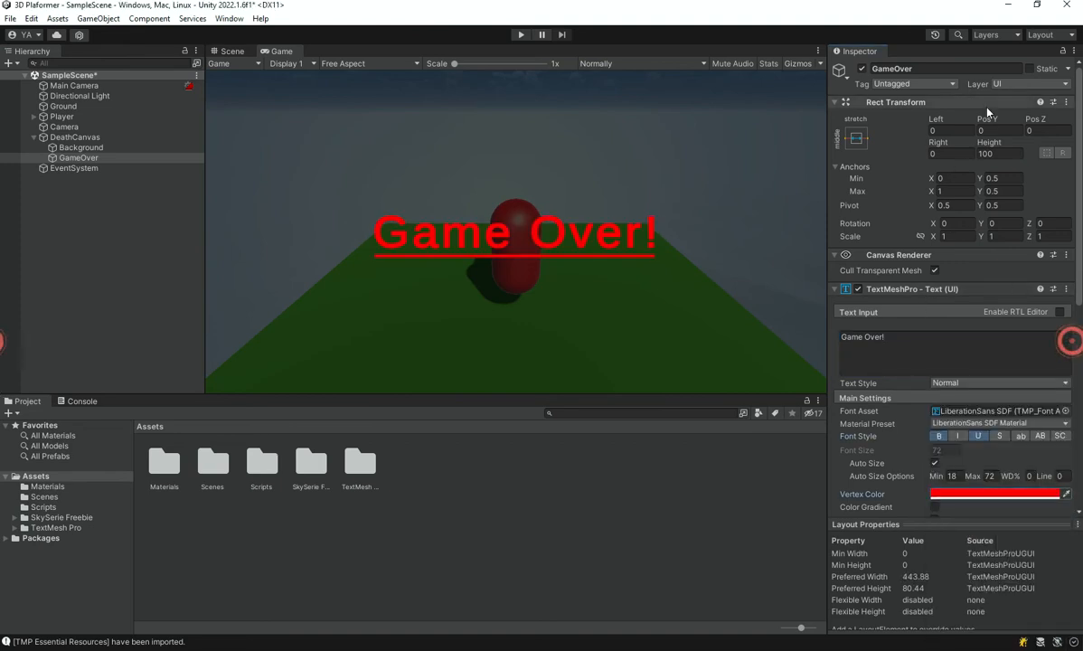
# Step: Move the GameOver text up by setting its Pos Y to 80
pyautogui.moveTo(989, 119); pyautogui.dragTo(268, 119)
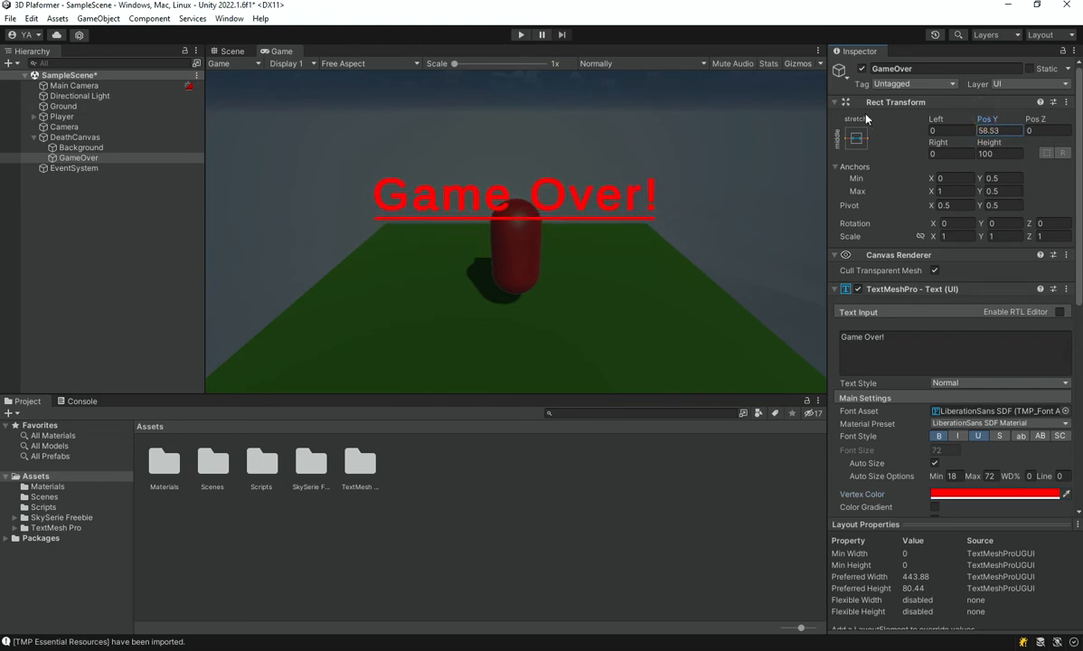
pyautogui.write('8')
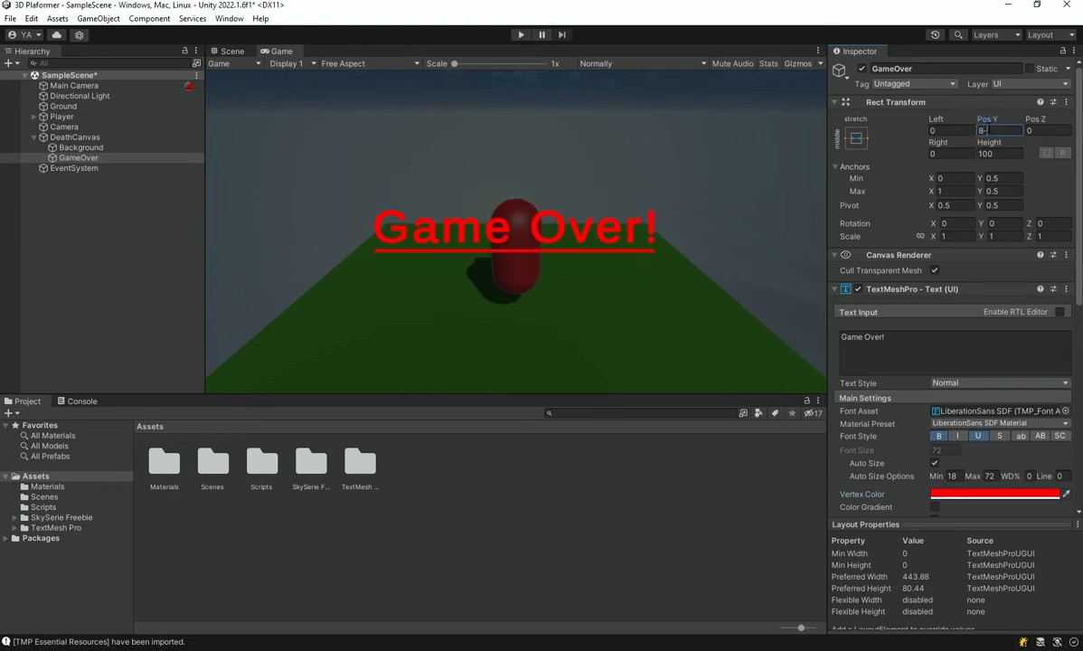
pyautogui.write('0')
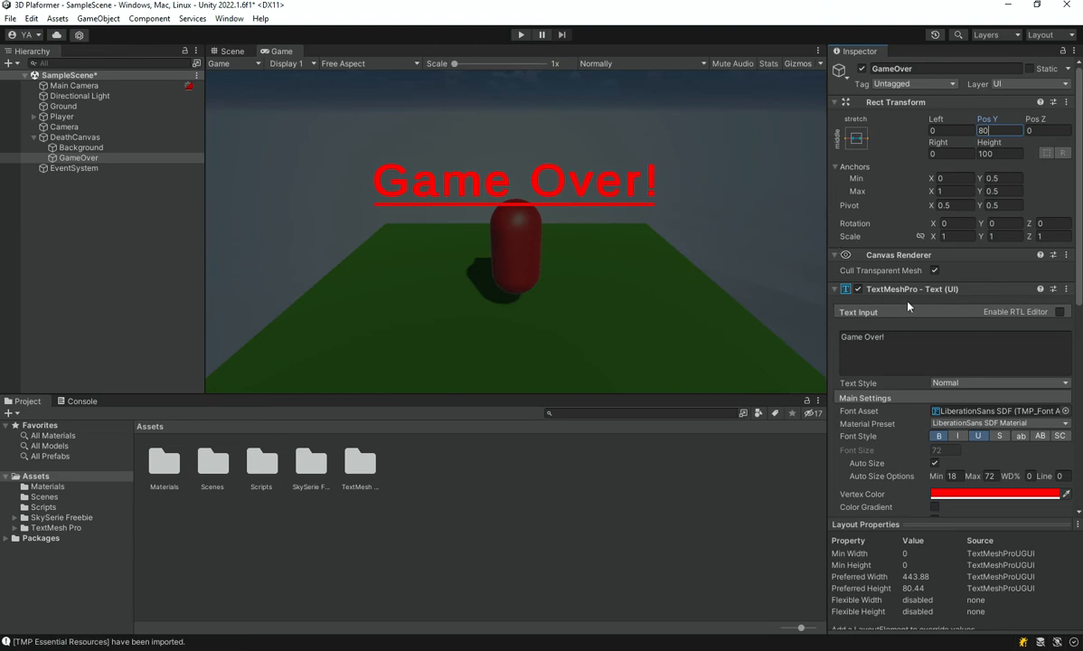
# Step: Raise the GameOver text's maximum auto size to 553
pyautogui.scroll(-3, 955, 382)
pyautogui.scroll(3, 955, 382)
pyautogui.scroll(-5, 1038, 420)
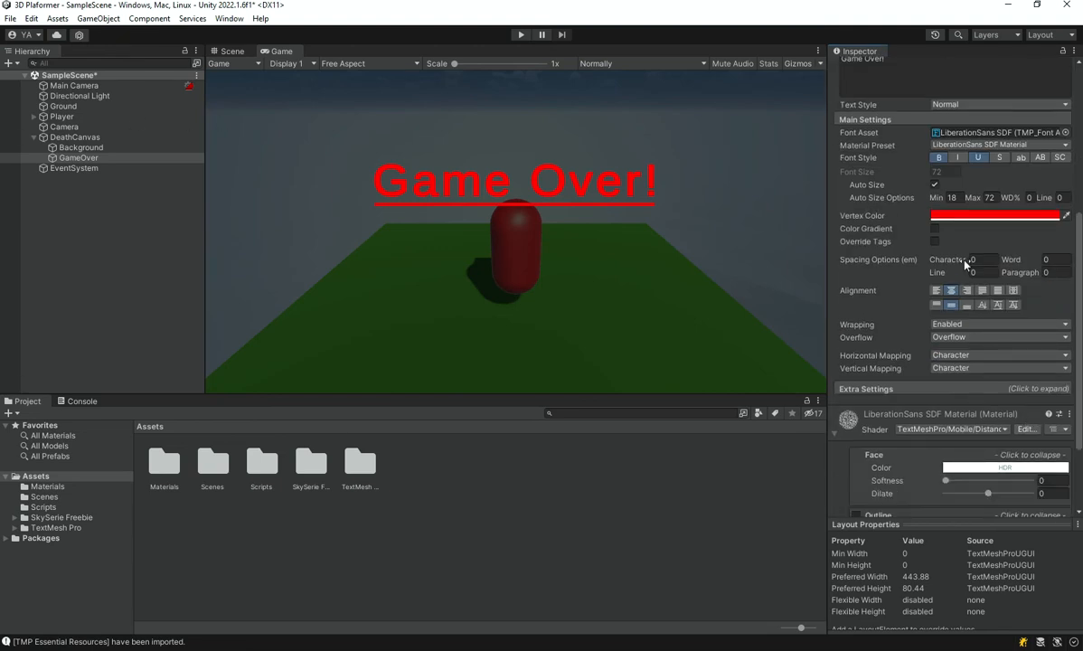
pyautogui.moveTo(973, 197); pyautogui.dragTo(942, 214)
# Step: Set the GameOver text's height to 150 and check it in the maximized Game view
pyautogui.scroll(5, 889, 204)
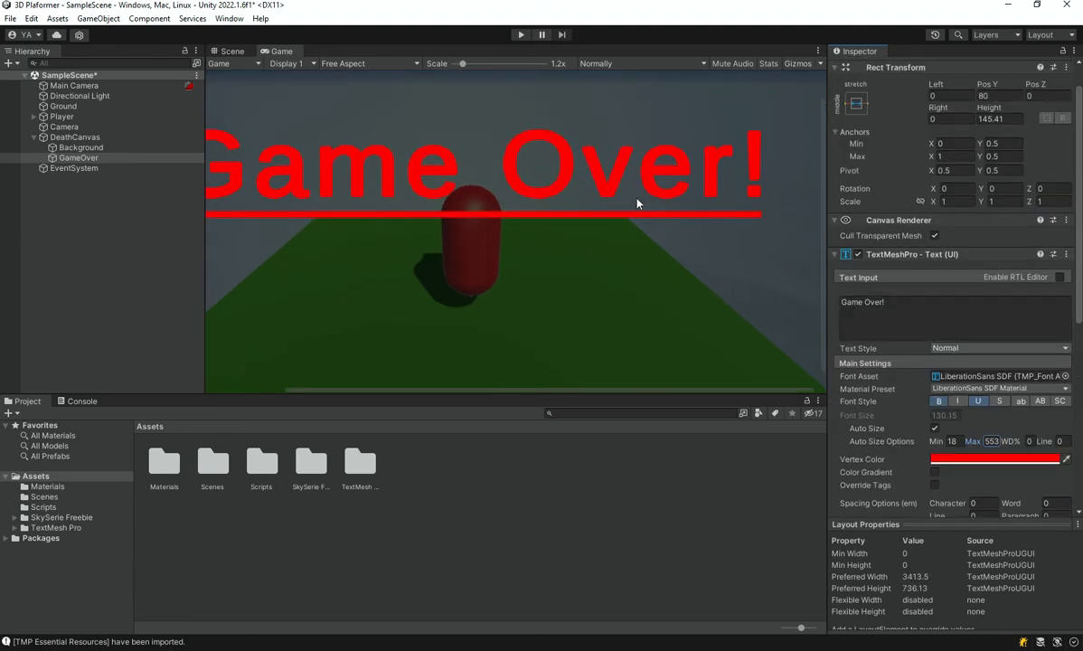
pyautogui.moveTo(1004, 109); pyautogui.dragTo(1034, 116)
pyautogui.write('50')
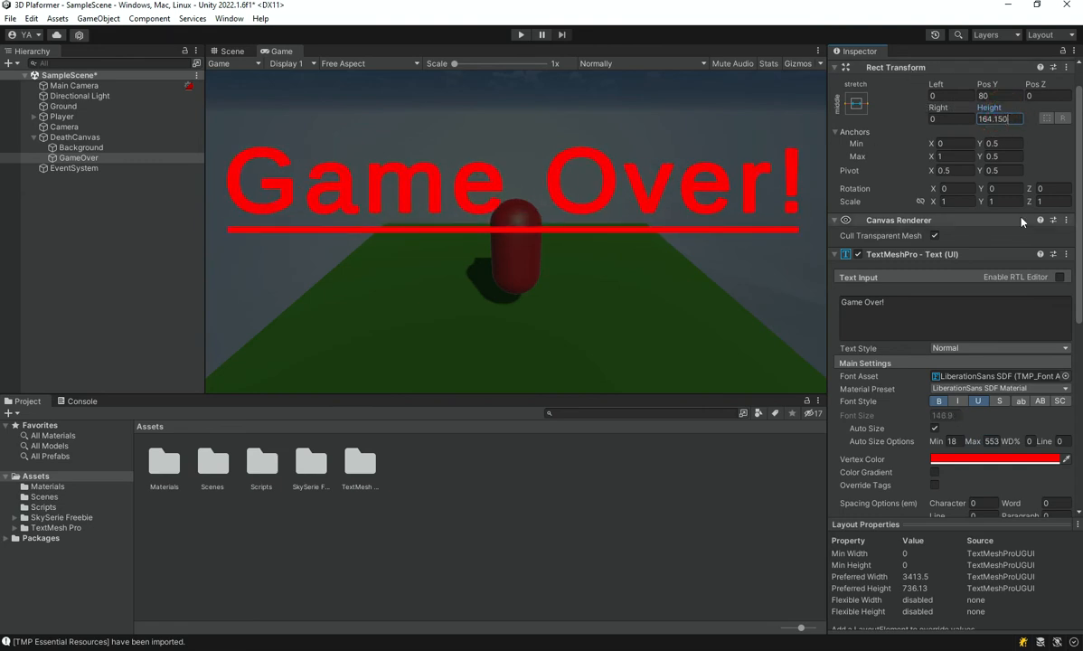
pyautogui.hotkey('ctrl', 'a')
pyautogui.write('150')
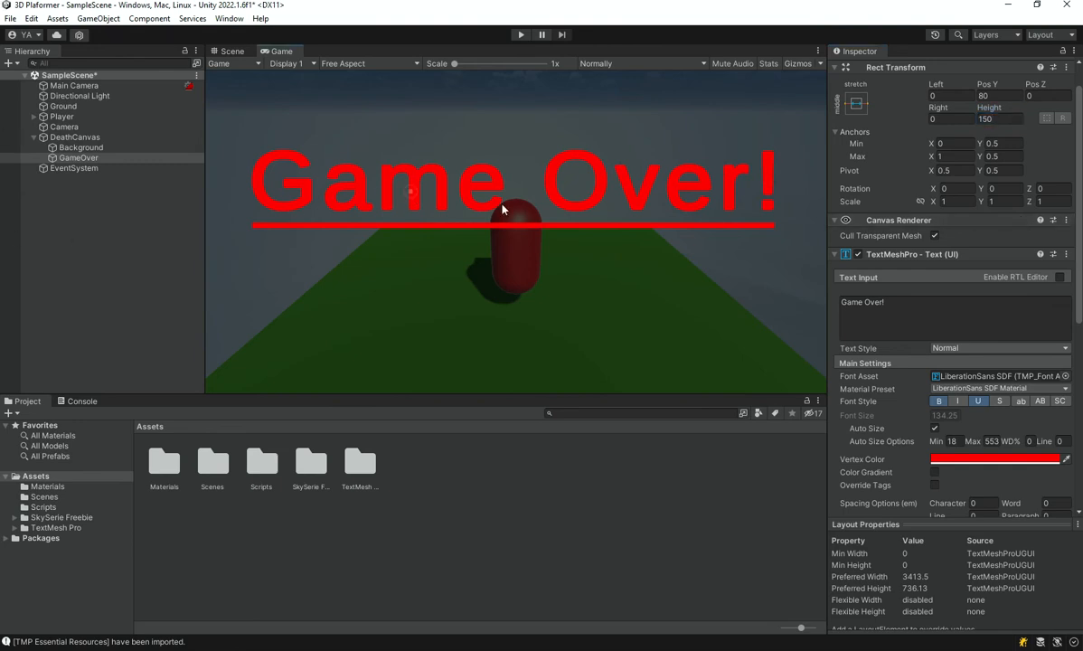
pyautogui.hotkey('shift', 'space')
pyautogui.hotkey('shift', 'space')
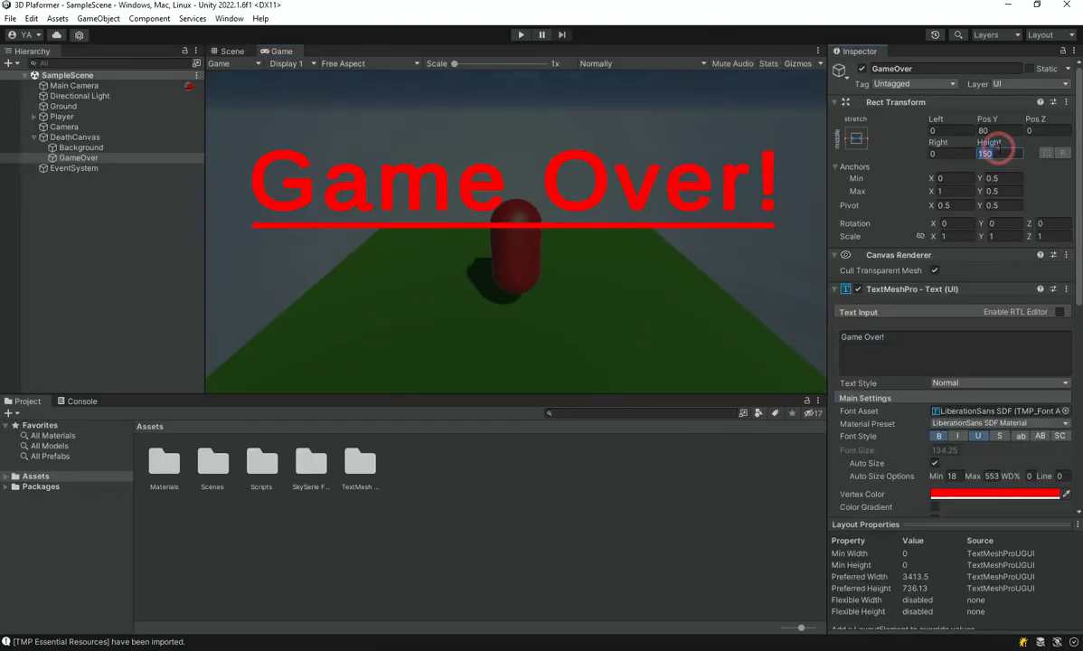
pyautogui.write('0')
pyautogui.press('Return')
pyautogui.hotkey('shift', 'space')
pyautogui.hotkey('shift', 'space')
pyautogui.click(993, 151)
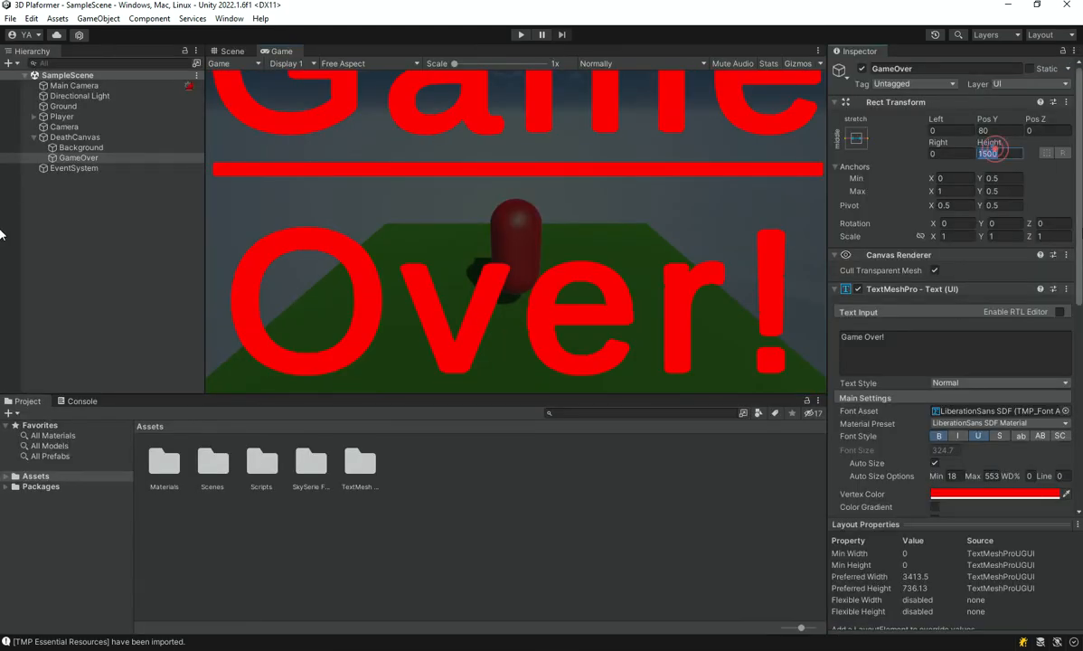
pyautogui.write('150')
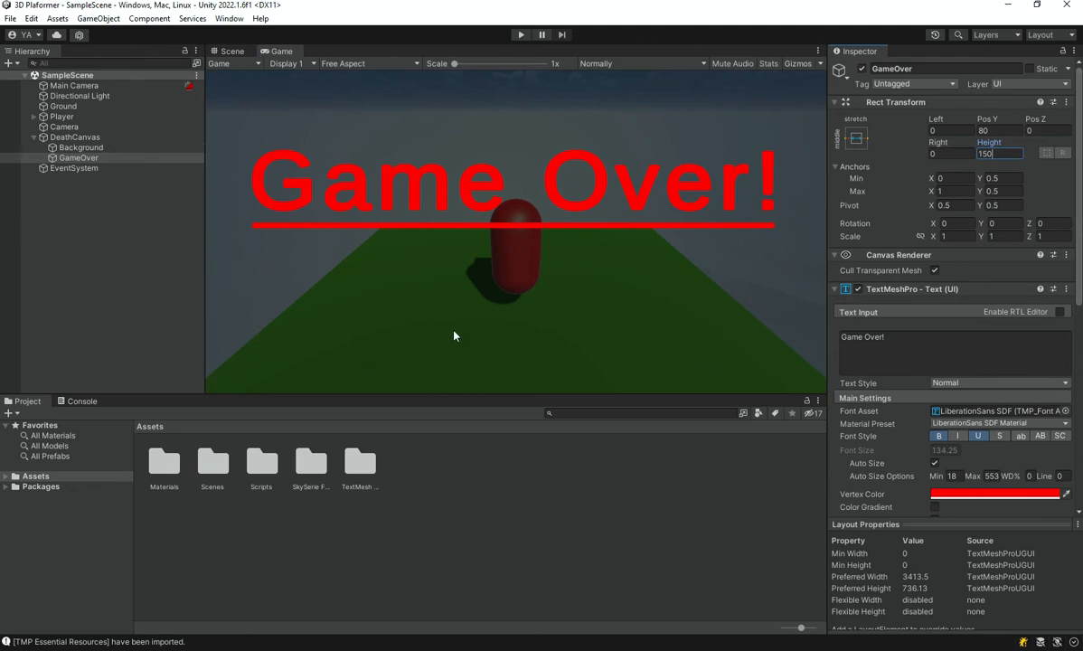
# Step: Compare the Game Over text's placement between the maximized and normal Game view
pyautogui.hotkey('shift', 'space')
pyautogui.hotkey('shift', 'space')
pyautogui.hotkey('shift', 'space')
pyautogui.hotkey('shift', 'space')
pyautogui.hotkey('shift', 'space')
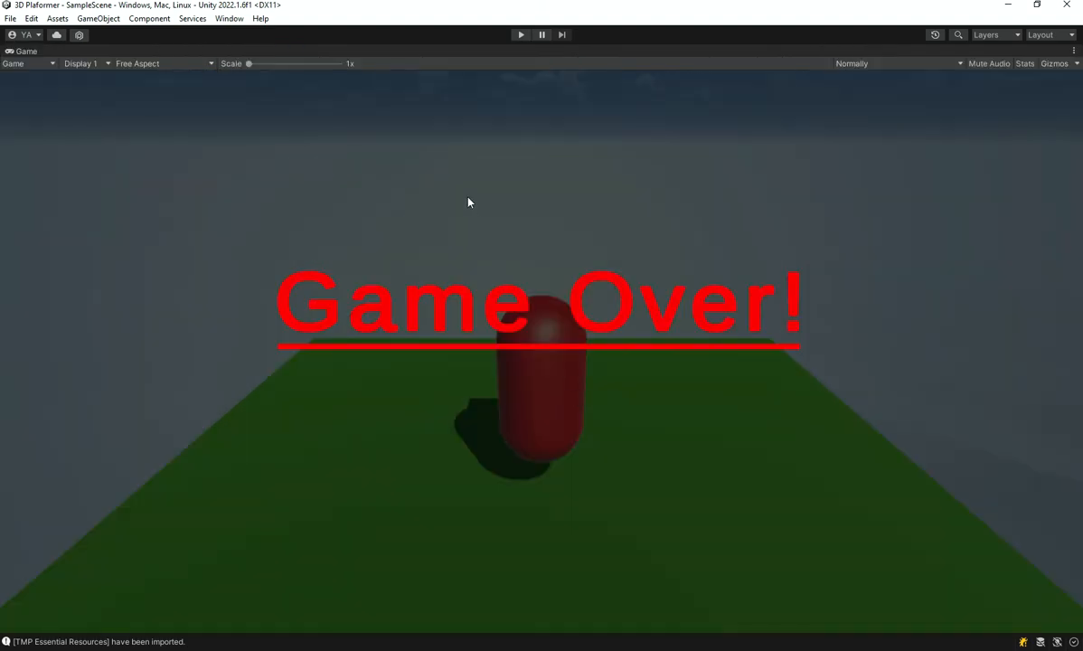
pyautogui.hotkey('shift', 'space')
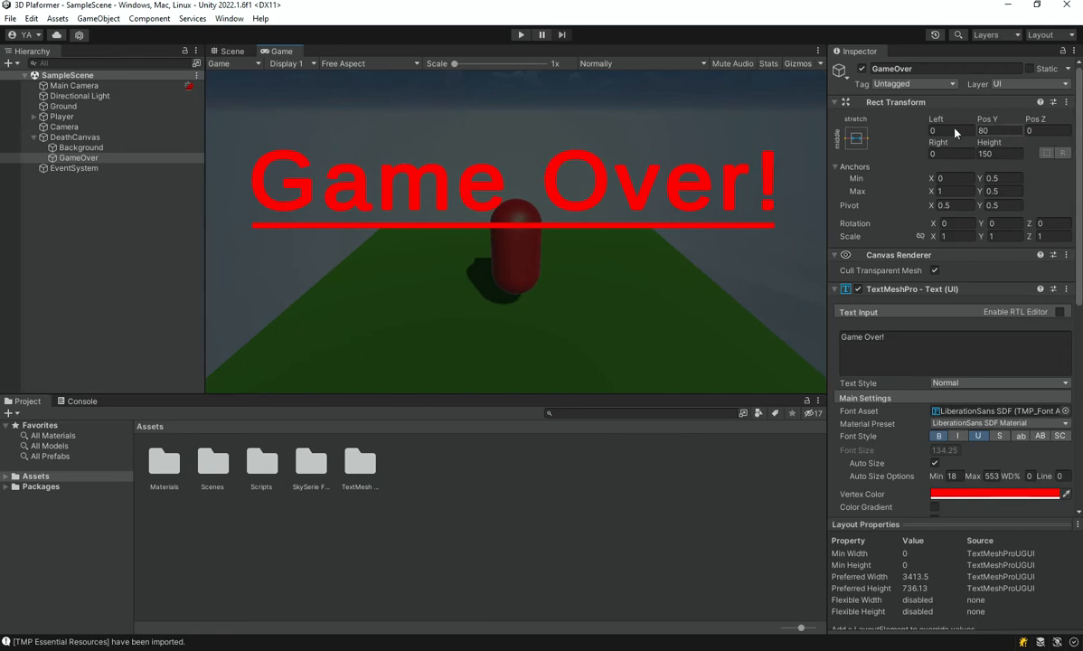
# Step: Anchor the GameOver text to the top center, set its Pos Y to -100, and check it in the maximized Game view
pyautogui.click(857, 137)
pyautogui.click(927, 237)
pyautogui.moveTo(991, 120); pyautogui.dragTo(846, 120)
pyautogui.write('-100')
pyautogui.click(485, 296)
pyautogui.hotkey('shift', 'space')
pyautogui.hotkey('shift', 'space')
pyautogui.hotkey('shift', 'space')
pyautogui.hotkey('shift', 'space')
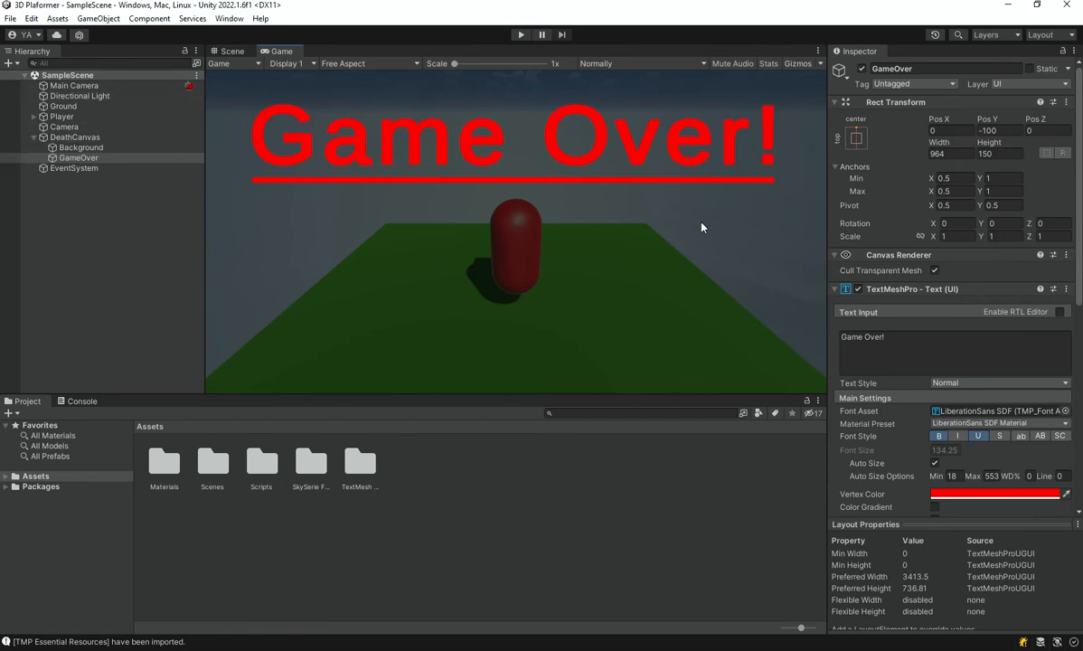
# Step: Add a TextMeshPro button under DeathCanvas and name it RestartButton
pyautogui.rightClick(105, 137)
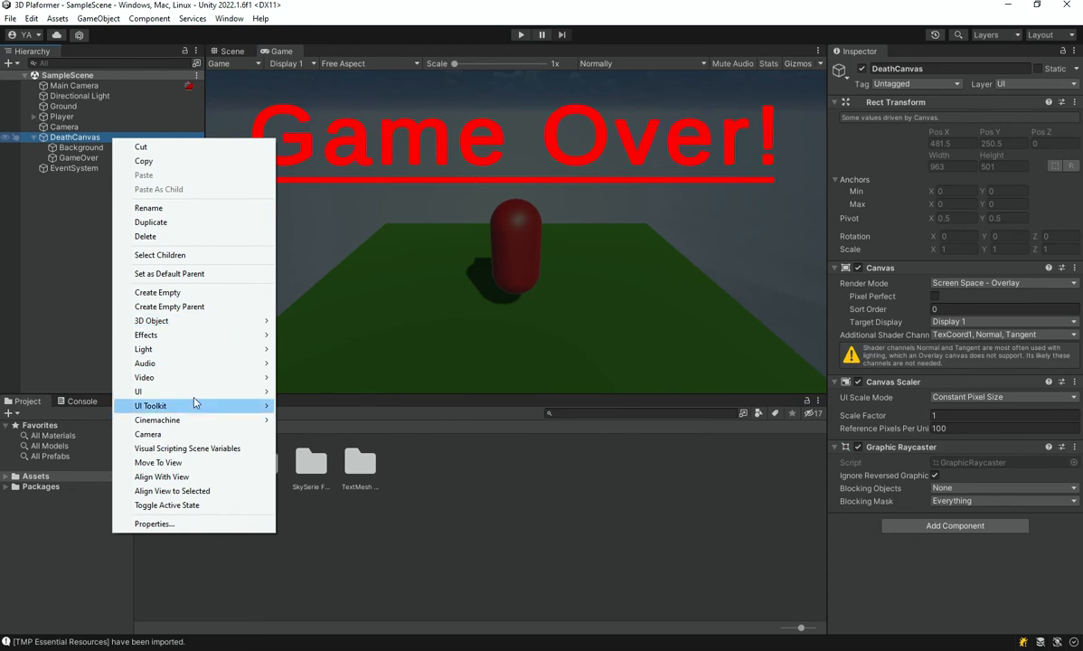
pyautogui.moveTo(195, 396)
pyautogui.click(331, 508)
pyautogui.write('Restart')
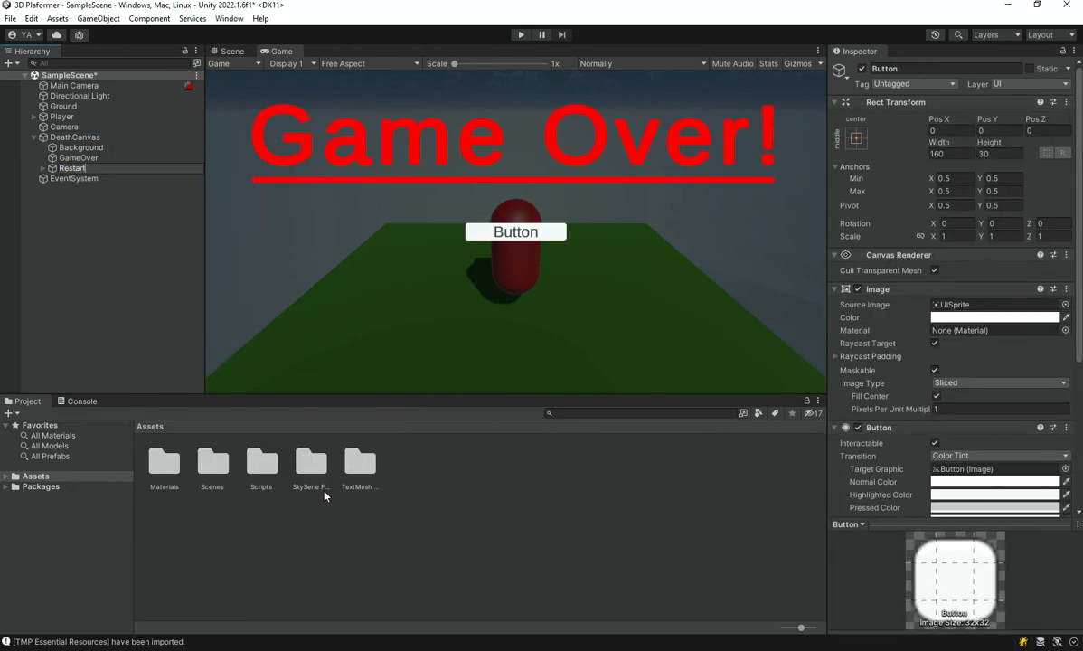
pyautogui.write('Button')
pyautogui.press('Return')
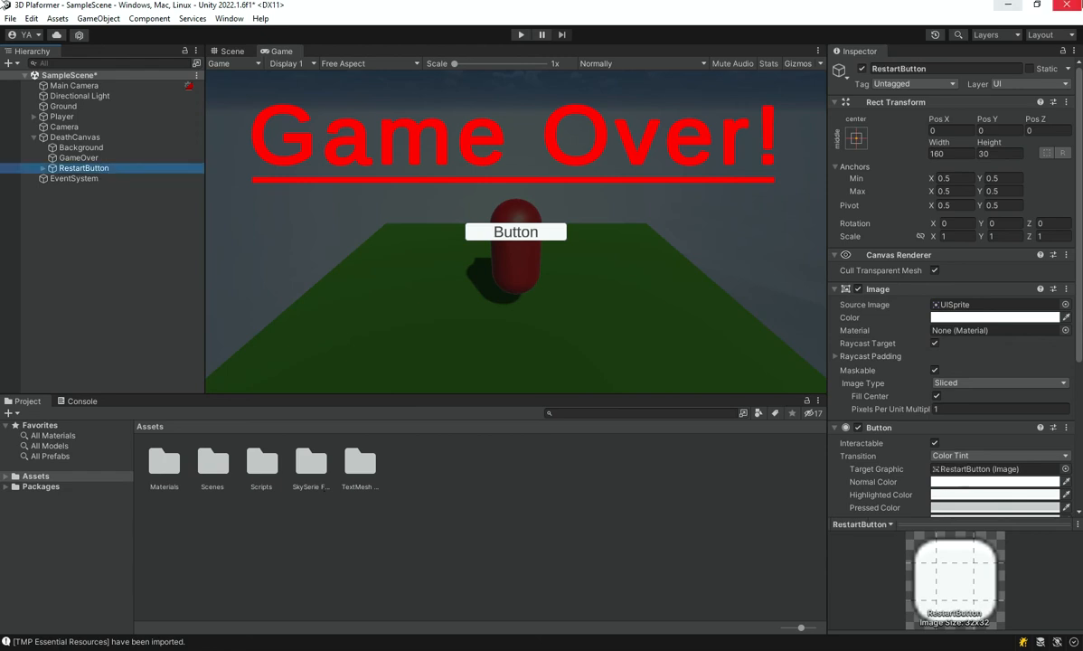
# Step: Resize the RestartButton to about 193.6 by 77.9, set its Pos Y to -50, and save the scene
pyautogui.moveTo(943, 140); pyautogui.dragTo(14, 149)
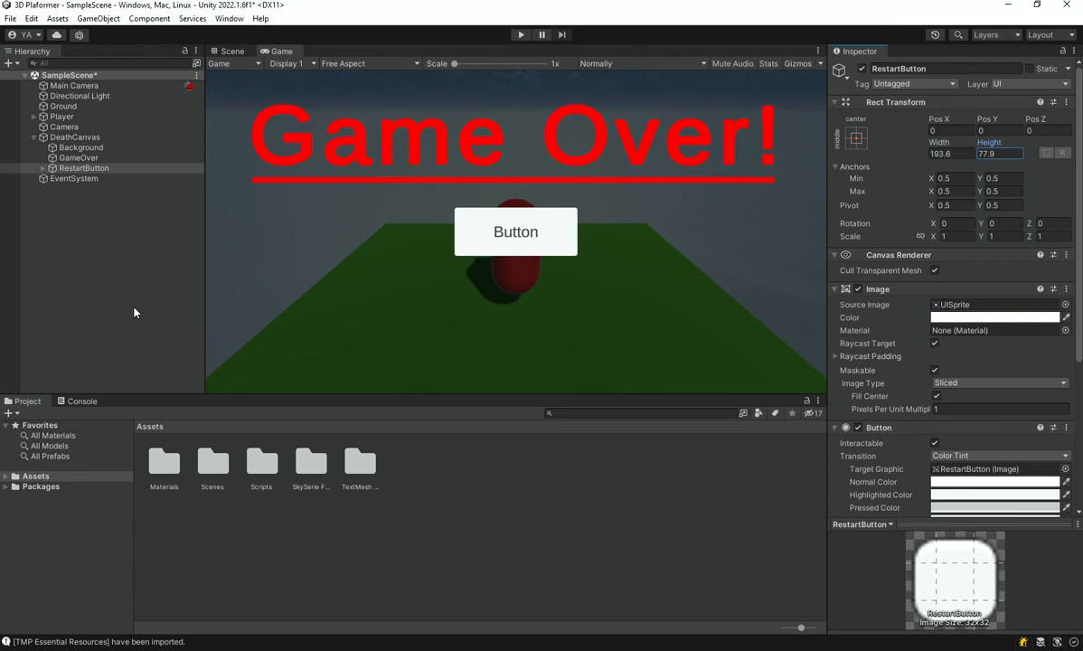
pyautogui.click(853, 138)
pyautogui.moveTo(998, 118); pyautogui.dragTo(855, 120)
pyautogui.click(1005, 134)
pyautogui.write('-50')
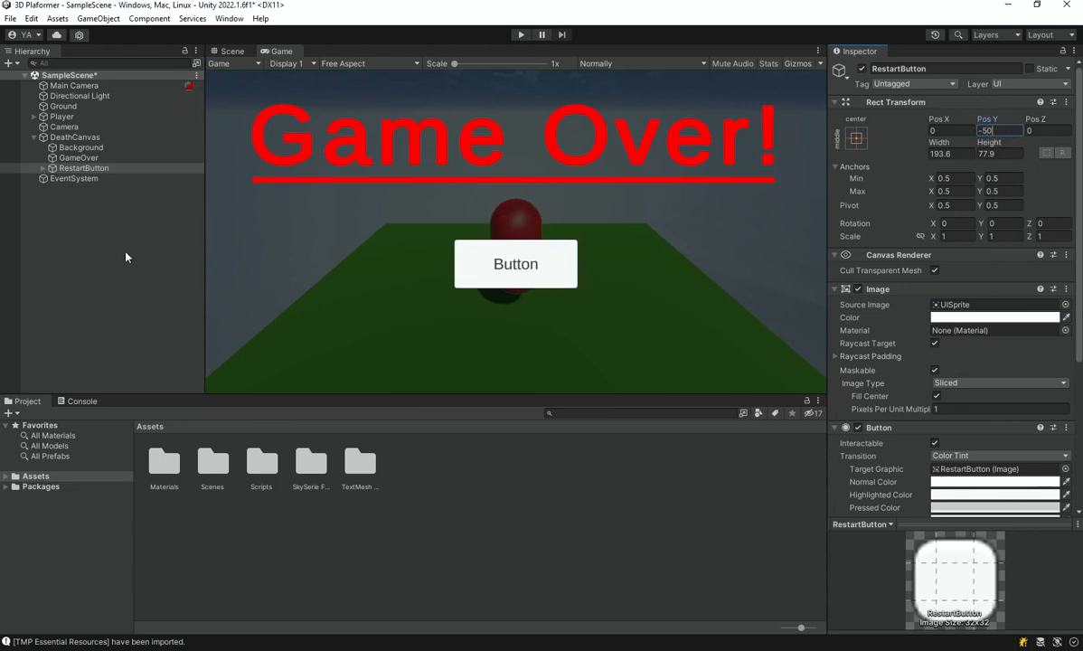
pyautogui.hotkey('shift', 'space')
pyautogui.hotkey('shift', 'space')
pyautogui.hotkey('ctrl', 's')
# Step: Enable Auto Size on the RestartButton's child text and set its Left and Right margins to 10
pyautogui.click(41, 169)
pyautogui.click(88, 178)
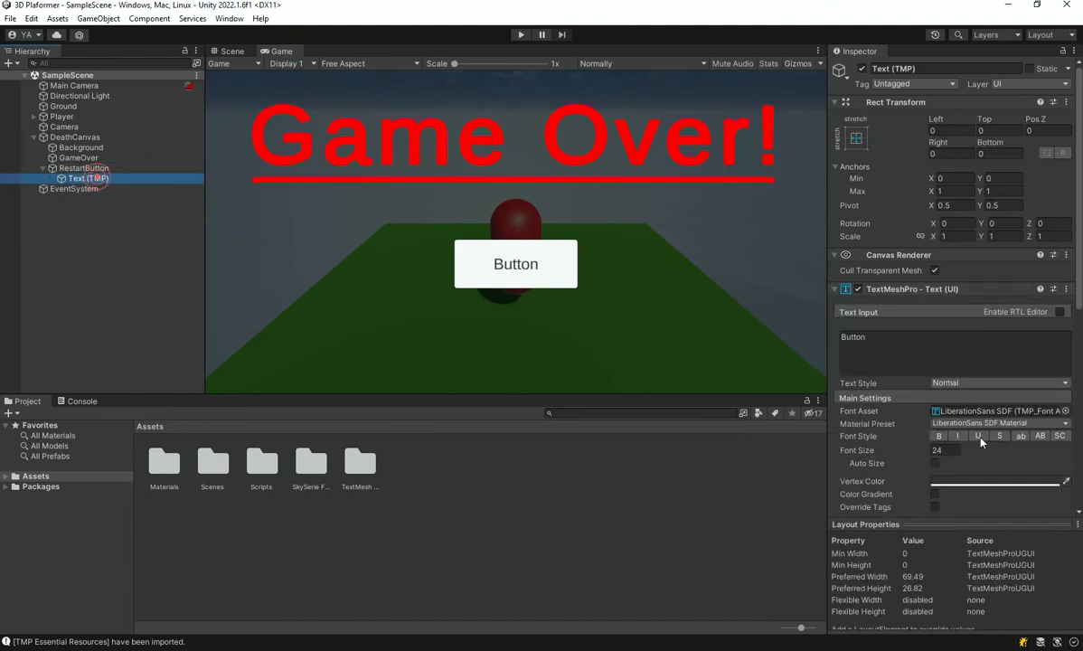
pyautogui.click(933, 463)
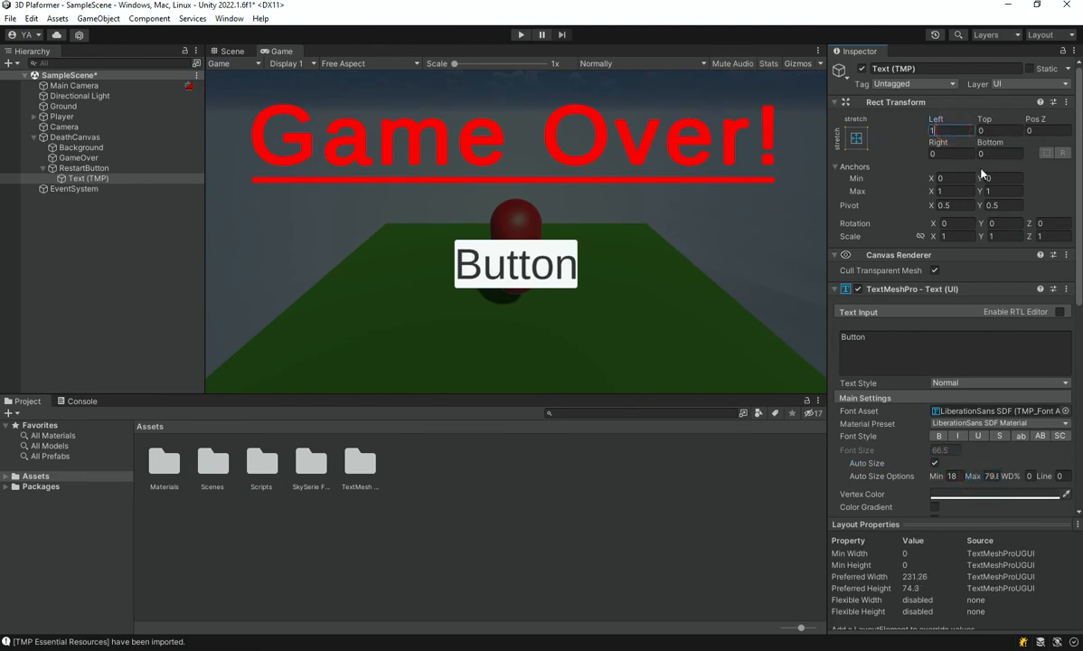
pyautogui.write('10')
pyautogui.click(956, 152)
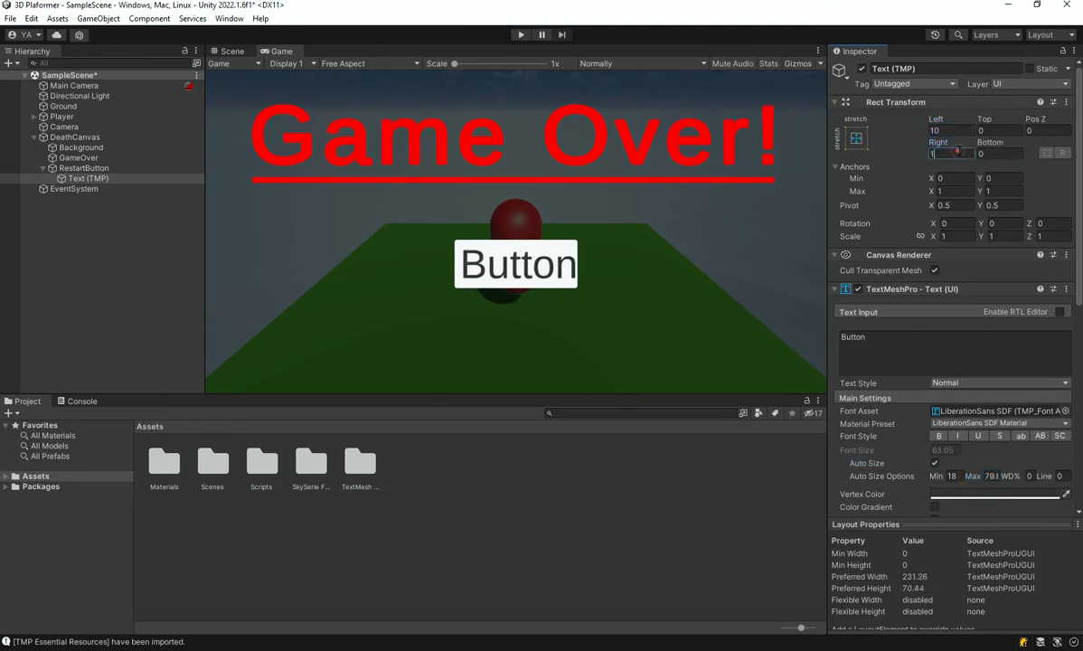
pyautogui.write('10')
# Step: Change the button's text to "Restart" and widen the RestartButton to about 220
pyautogui.click(886, 334)
pyautogui.write('Restart')
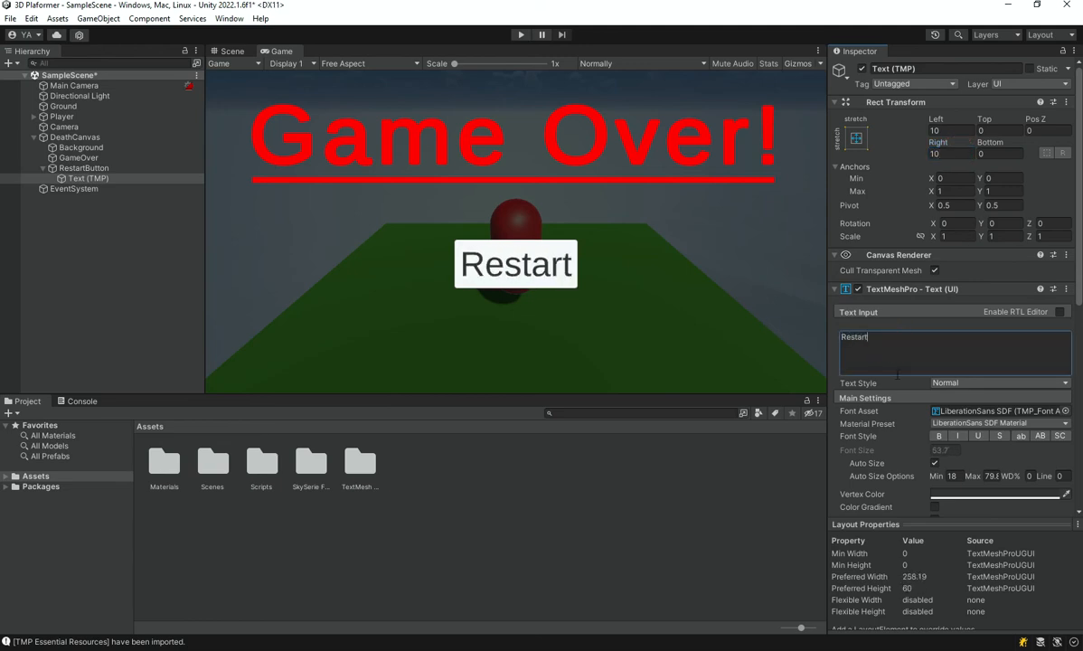
pyautogui.click(77, 168)
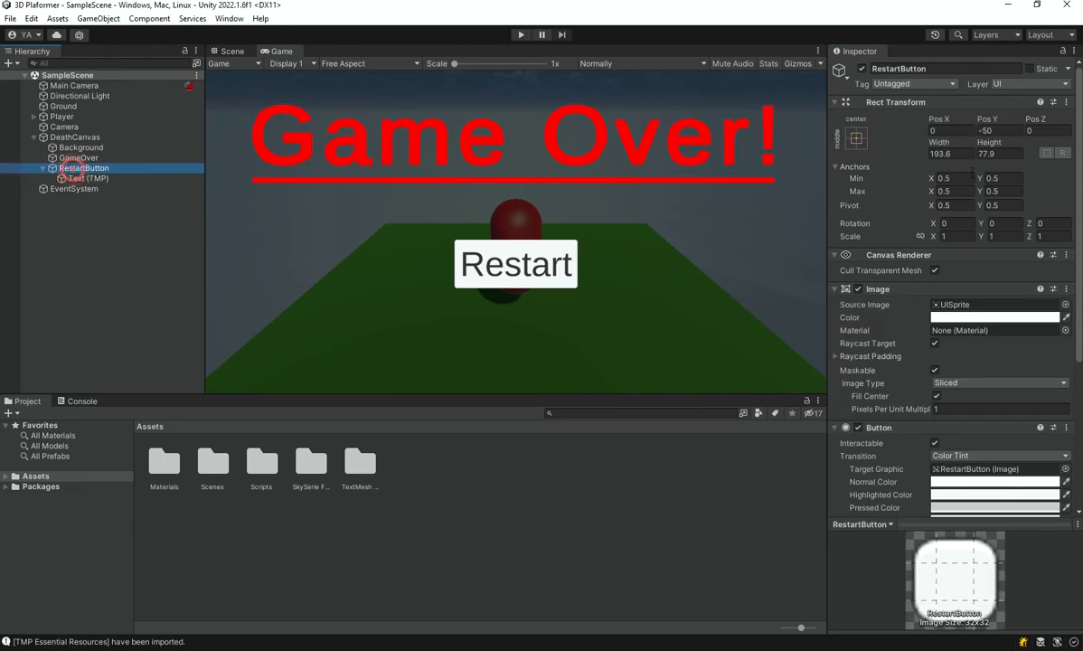
pyautogui.moveTo(943, 144); pyautogui.dragTo(1015, 135)
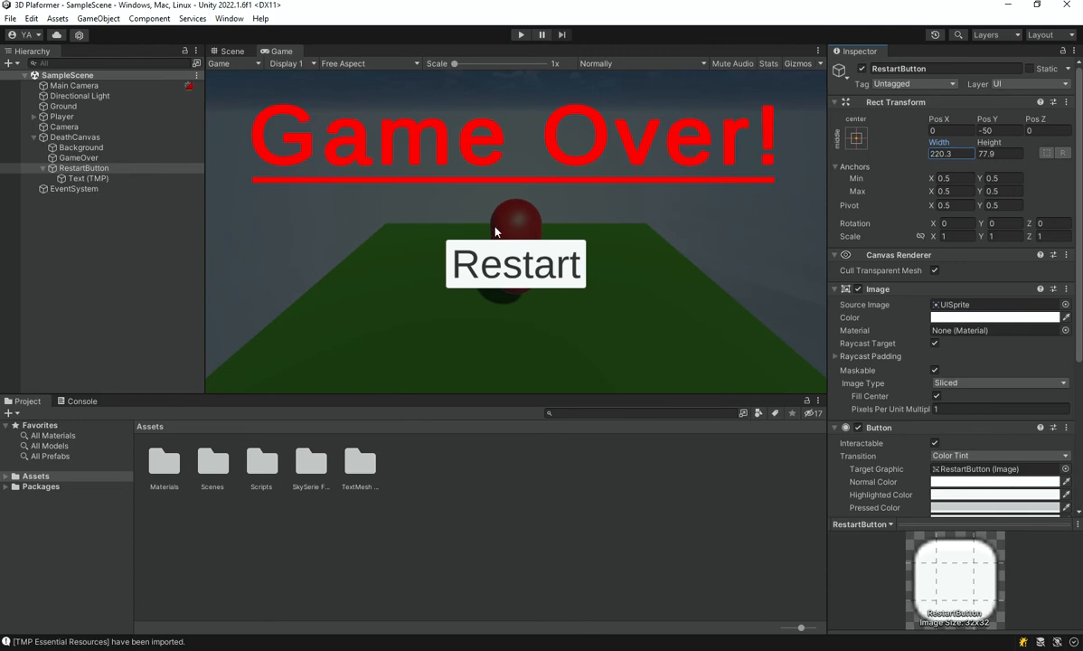
pyautogui.click(89, 226)
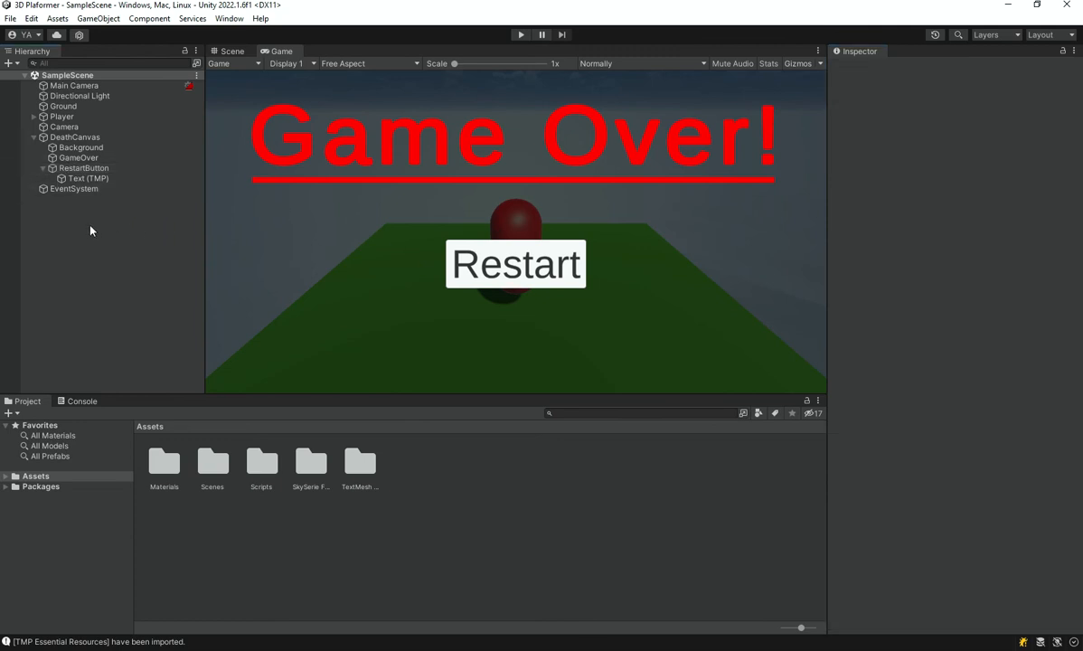
pyautogui.click(43, 168)
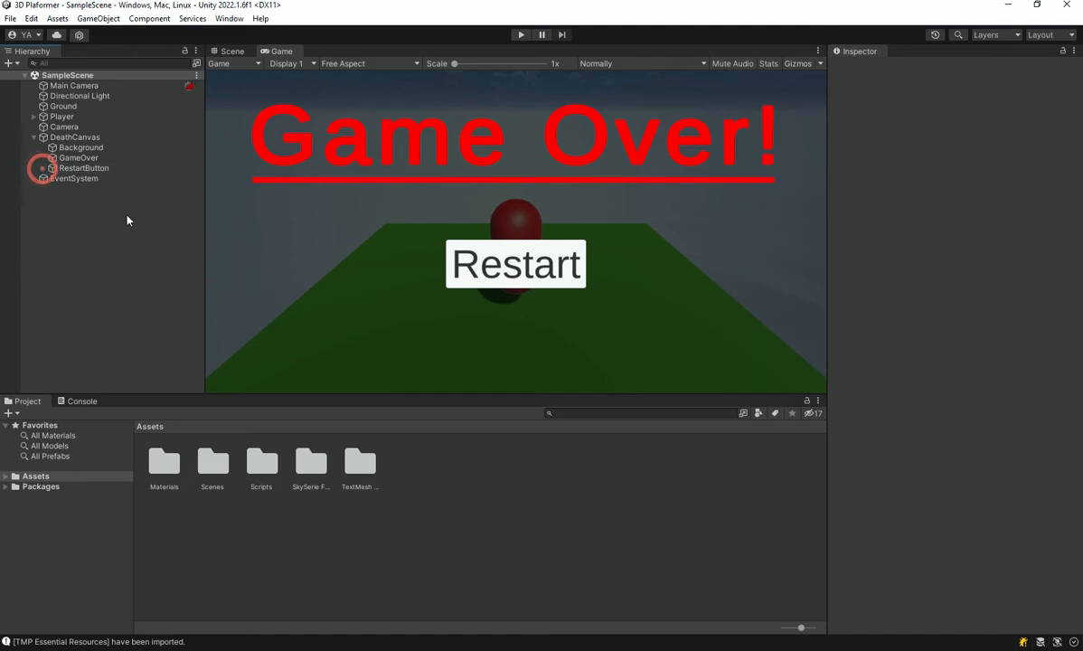
# Step: Create an empty game object at the scene's root, name it UIEvents, and save the scene
pyautogui.rightClick(22, 224)
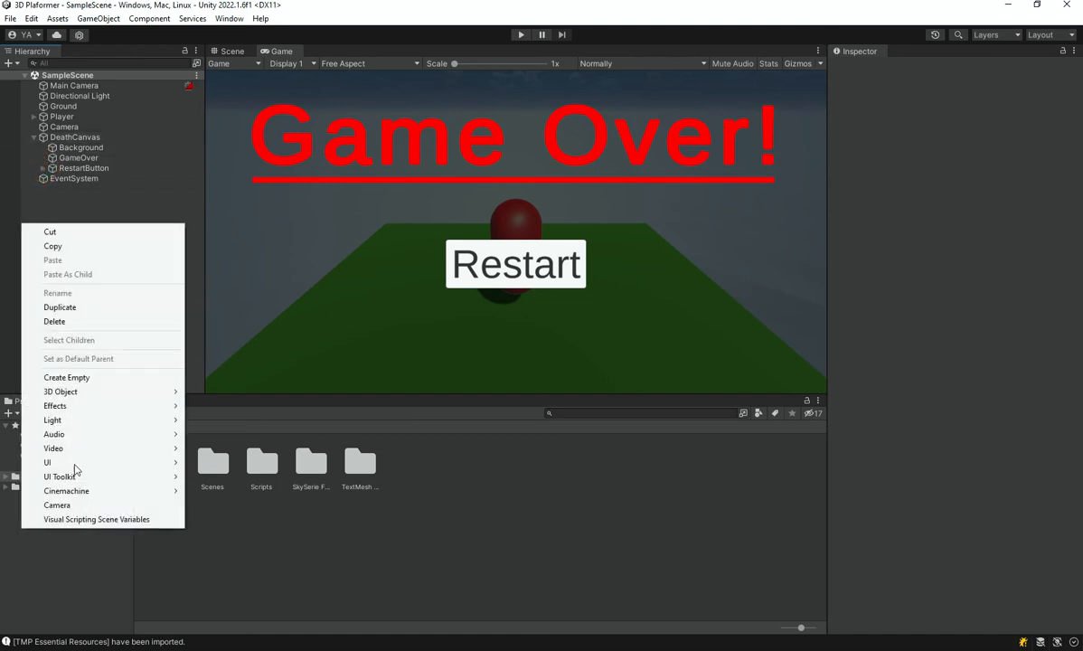
pyautogui.click(70, 370)
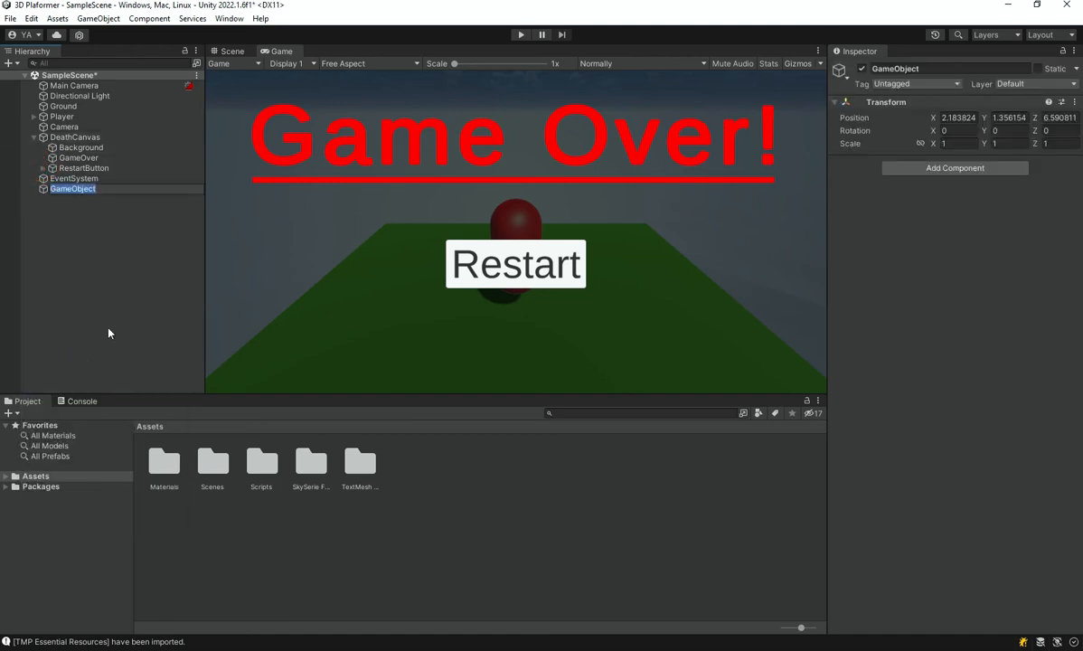
pyautogui.write('UIEvents')
pyautogui.press('Return')
pyautogui.hotkey('ctrl', 's')
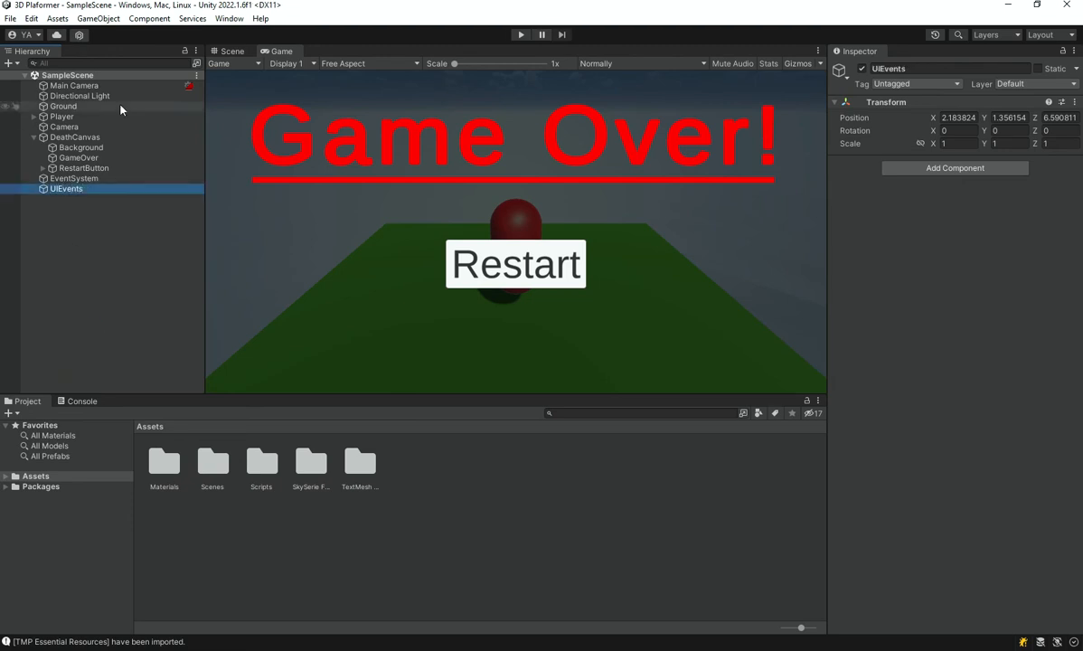
# Step: Set the UIEvents object's position to 0 on X, Y and Z
pyautogui.click(965, 119)
pyautogui.write('0')
pyautogui.click(1008, 115)
pyautogui.write('0')
pyautogui.click(1052, 118)
pyautogui.write('0')
# Step: Create a C# script named UIEvents in the Scripts folder
pyautogui.doubleClick(264, 471)
pyautogui.rightClick(292, 490)
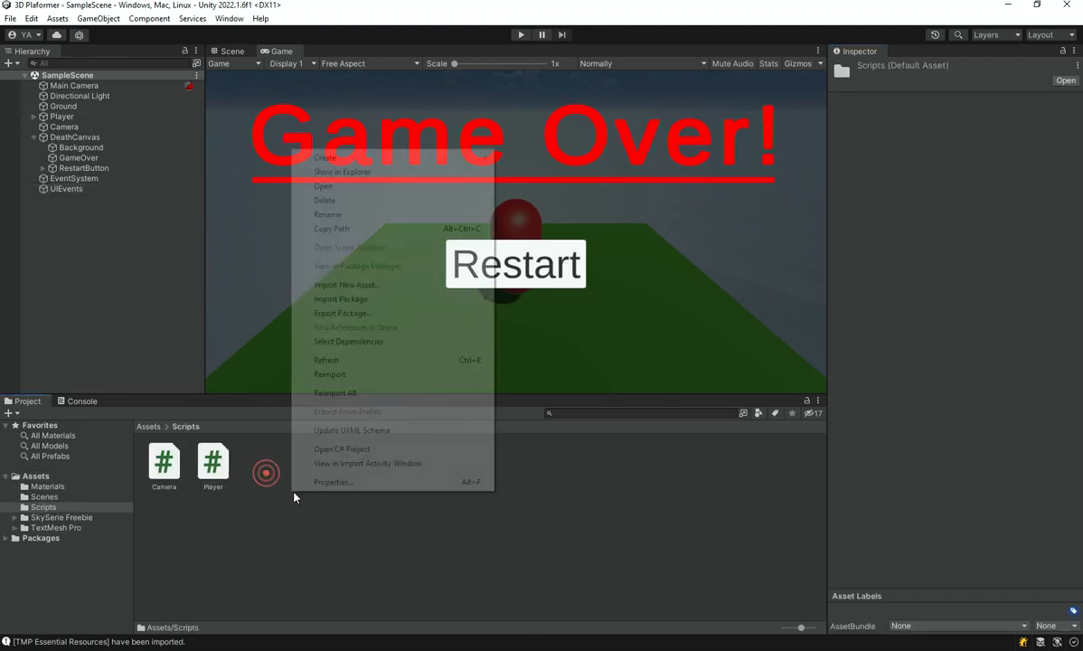
pyautogui.moveTo(456, 159)
pyautogui.click(561, 69)
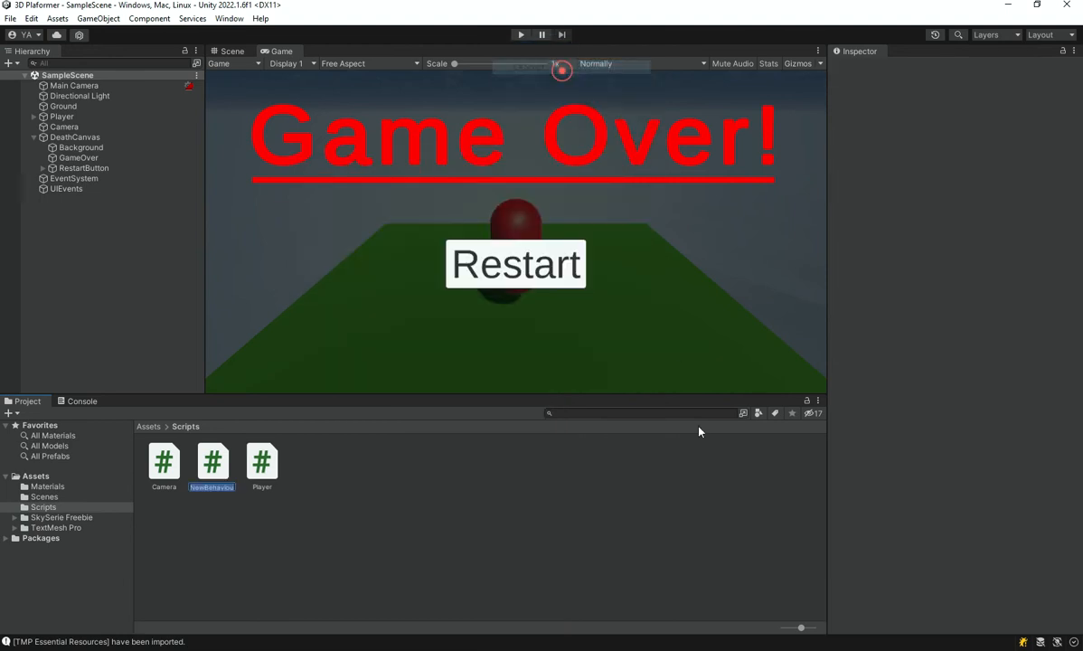
pyautogui.write('UI')
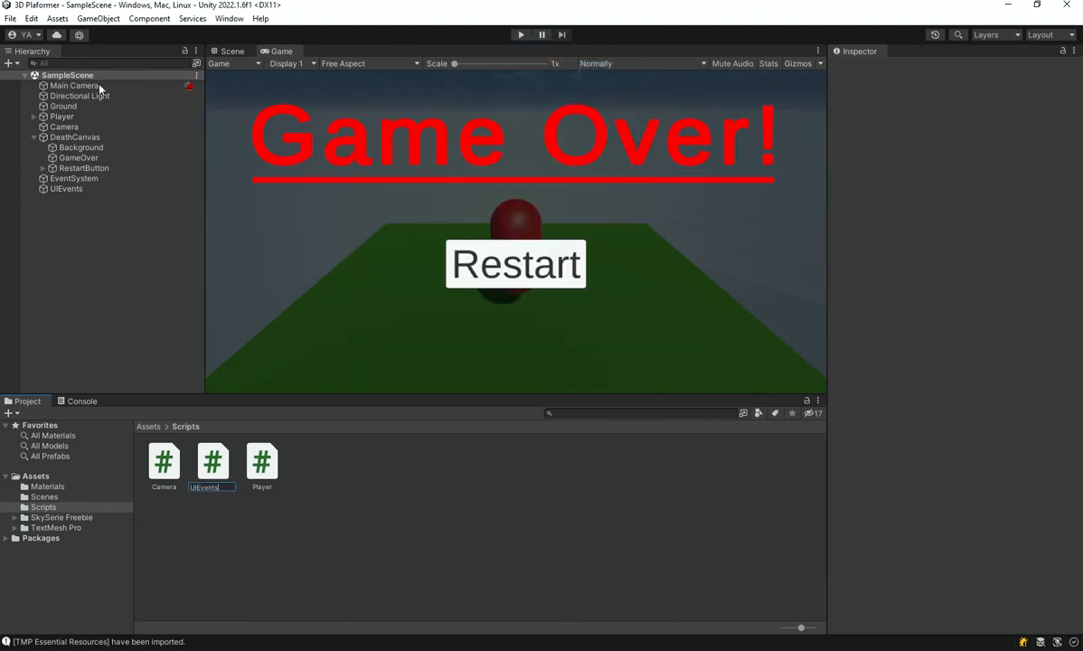
pyautogui.write('Events')
pyautogui.press('Return')
# Step: Attach the UIEvents script to the UIEvents object, retrying once script compilation has finished
pyautogui.moveTo(67, 185); pyautogui.dragTo(85, 191)
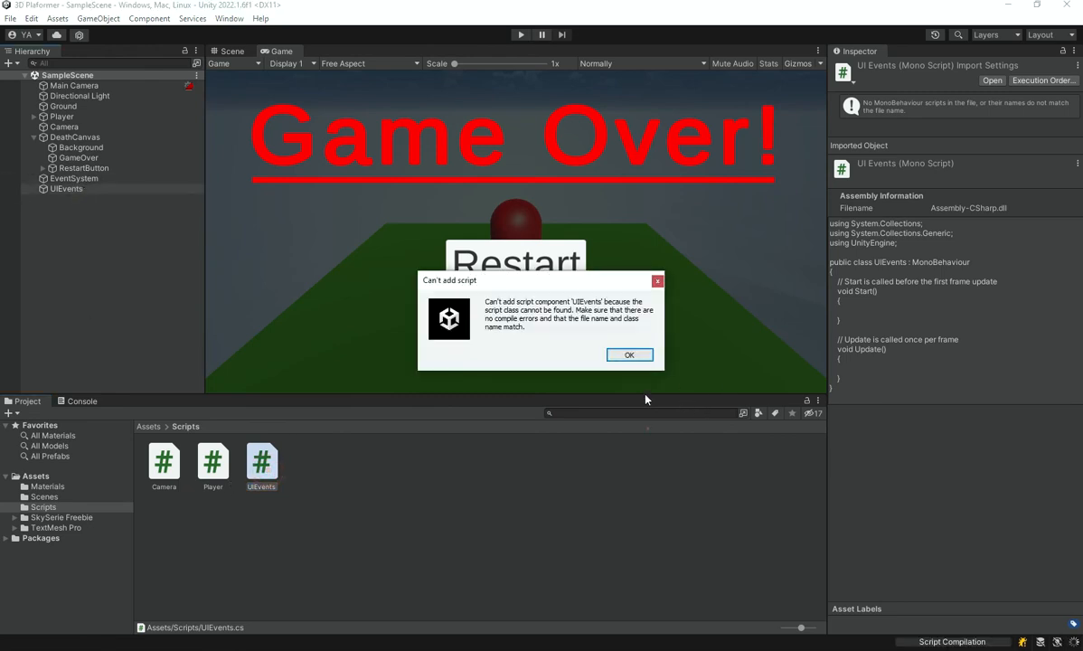
pyautogui.click(644, 358)
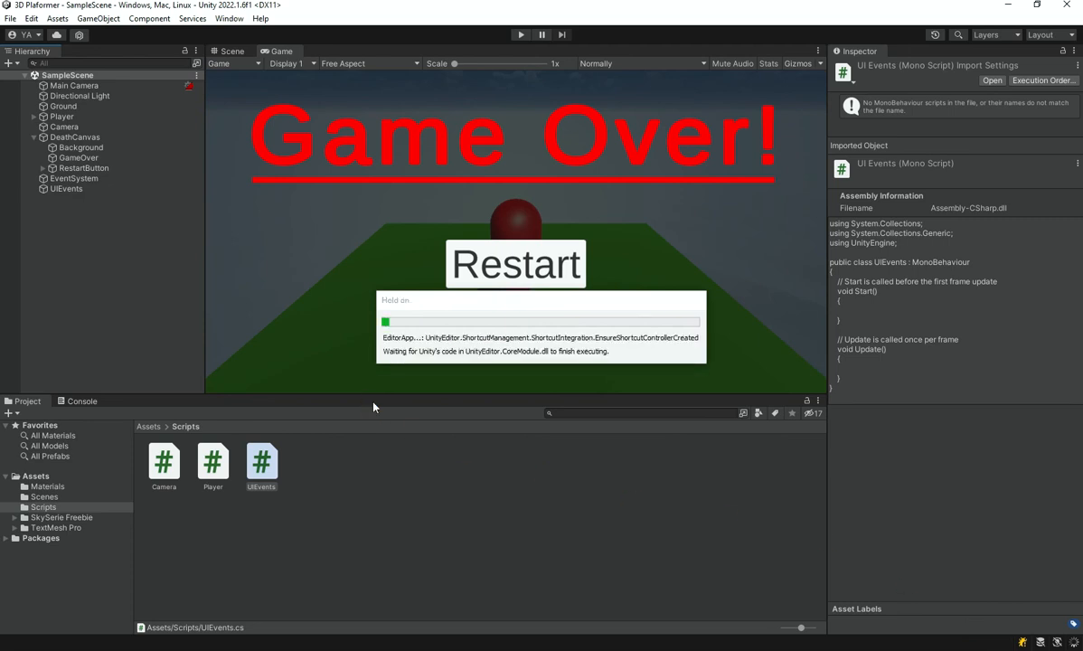
pyautogui.moveTo(268, 477); pyautogui.dragTo(72, 188)
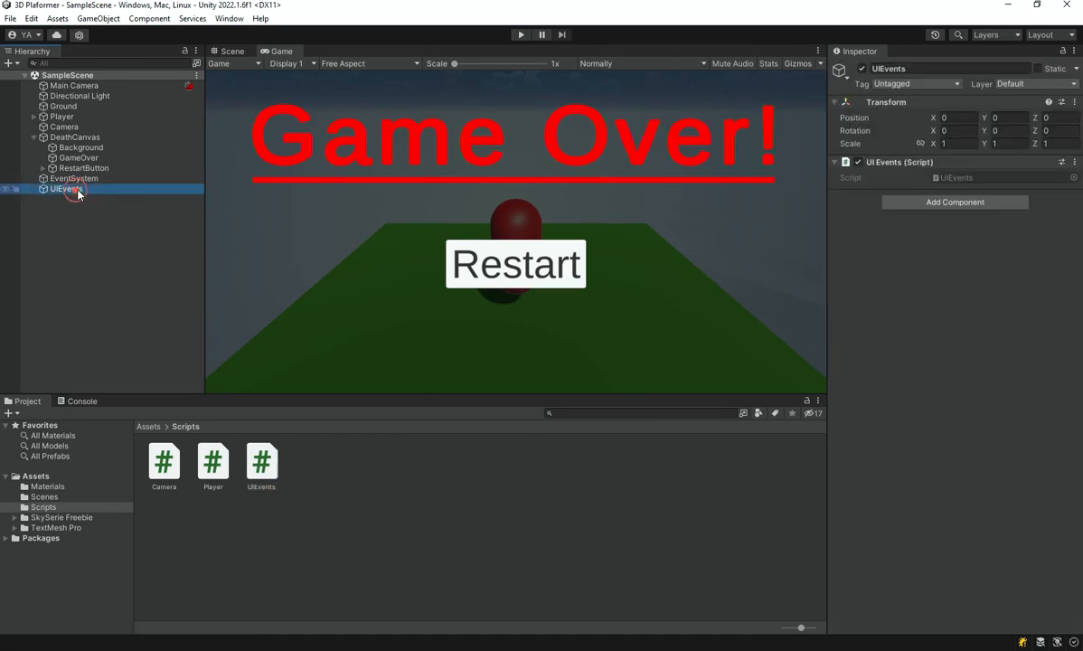
# Step: Open the UIEvents script in Visual Studio Code and delete the two System.Collections using lines and the default Start and Update methods
pyautogui.doubleClick(980, 180)
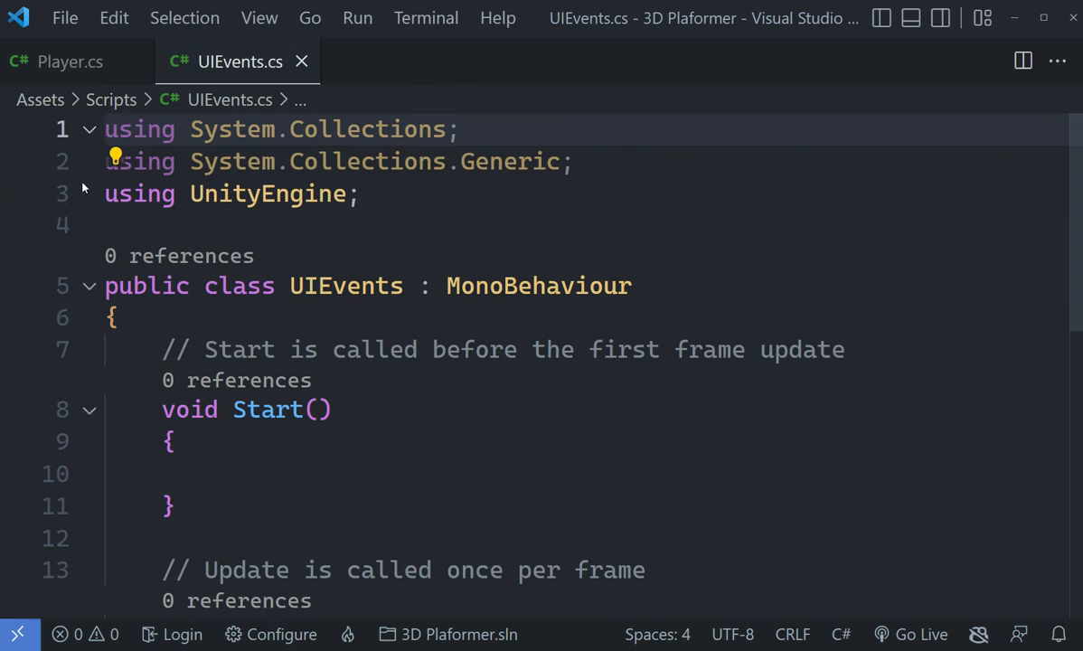
pyautogui.keyDown('shift'); pyautogui.click(102, 195); pyautogui.keyUp('shift')
pyautogui.press('BackSpace')
pyautogui.scroll(-2, 372, 540)
pyautogui.moveTo(249, 401); pyautogui.dragTo(162, 218)
pyautogui.press('BackSpace')
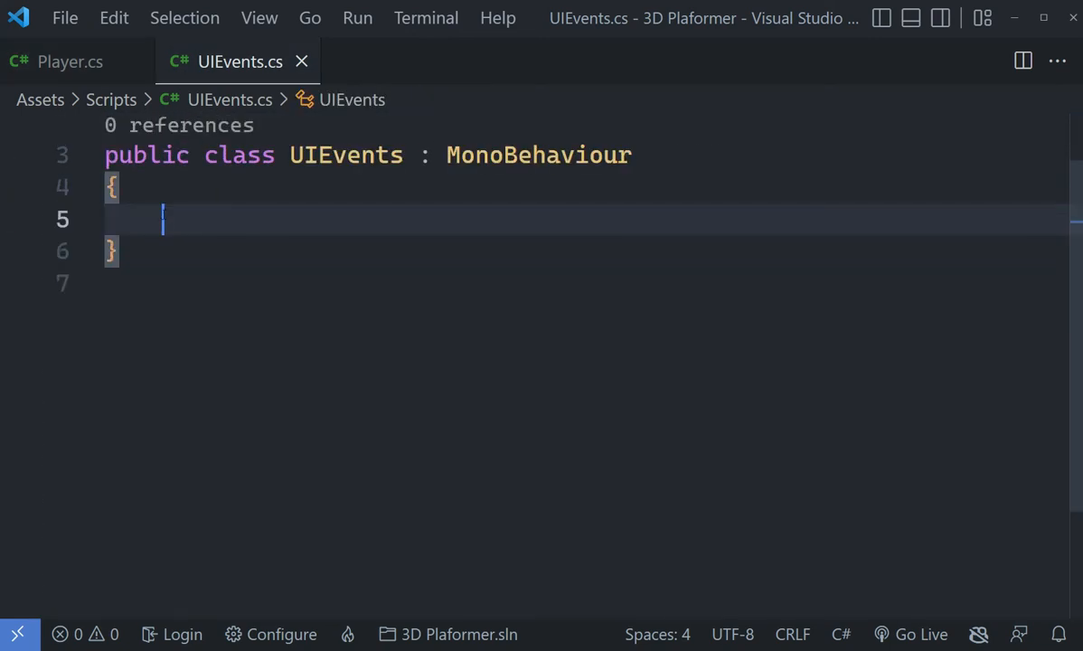
pyautogui.write('pu')
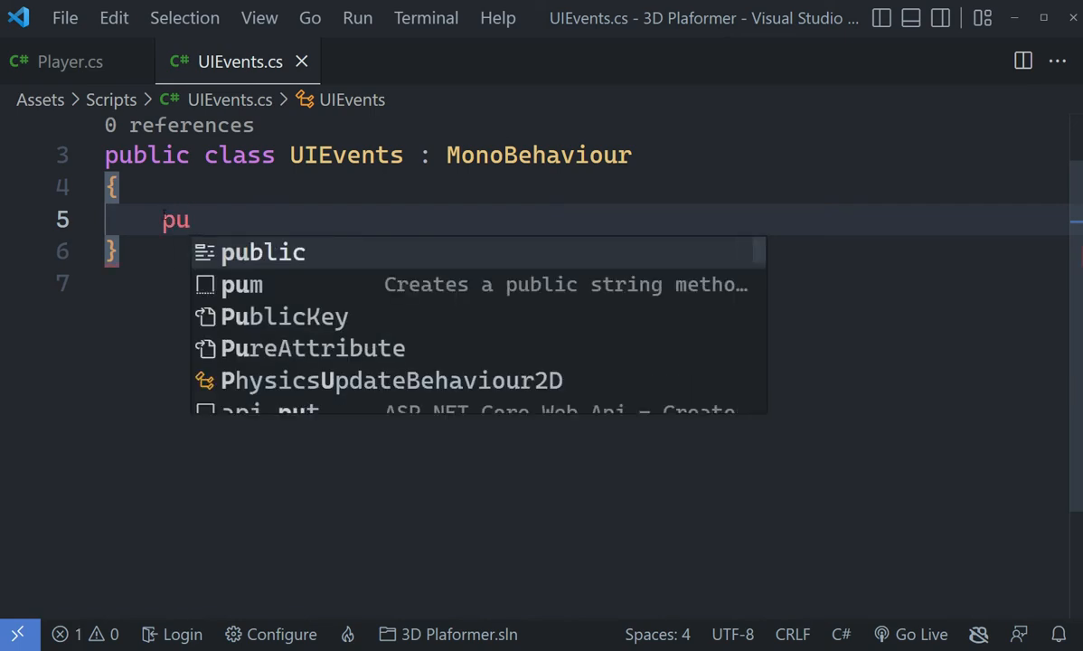
pyautogui.press('BackSpace')
pyautogui.press('BackSpace')
# Step: Add an empty public void method named Restrt without parameters to the UIEvents class, using the method snippet
pyautogui.write('me')
pyautogui.press('Tab')
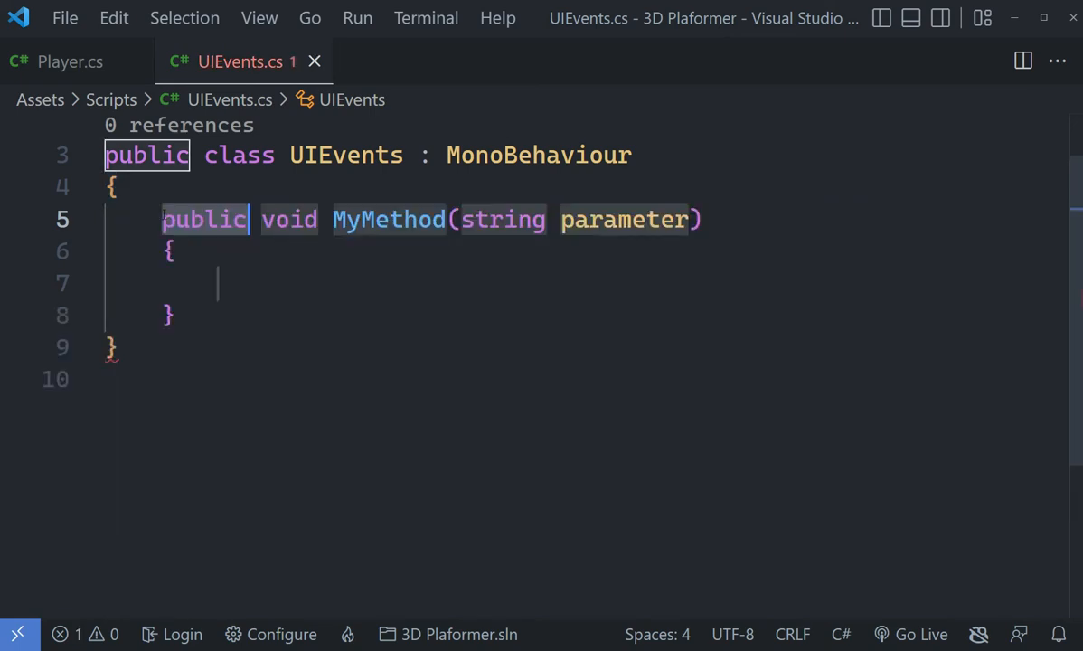
pyautogui.press('Tab')
pyautogui.press('Tab')
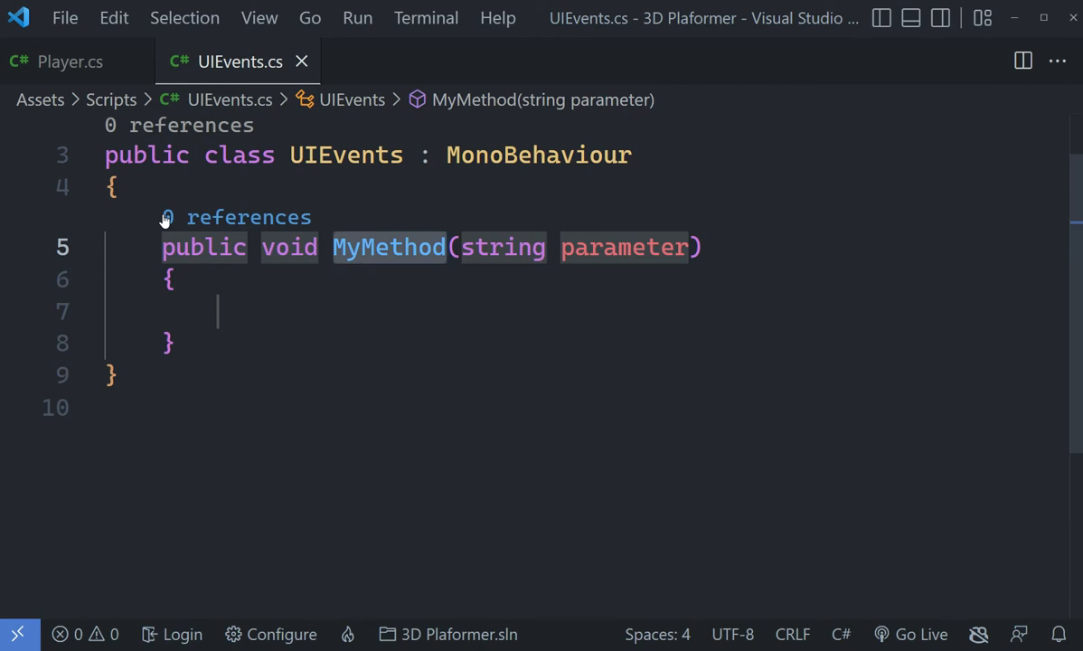
pyautogui.write('Restrt')
pyautogui.press('Tab')
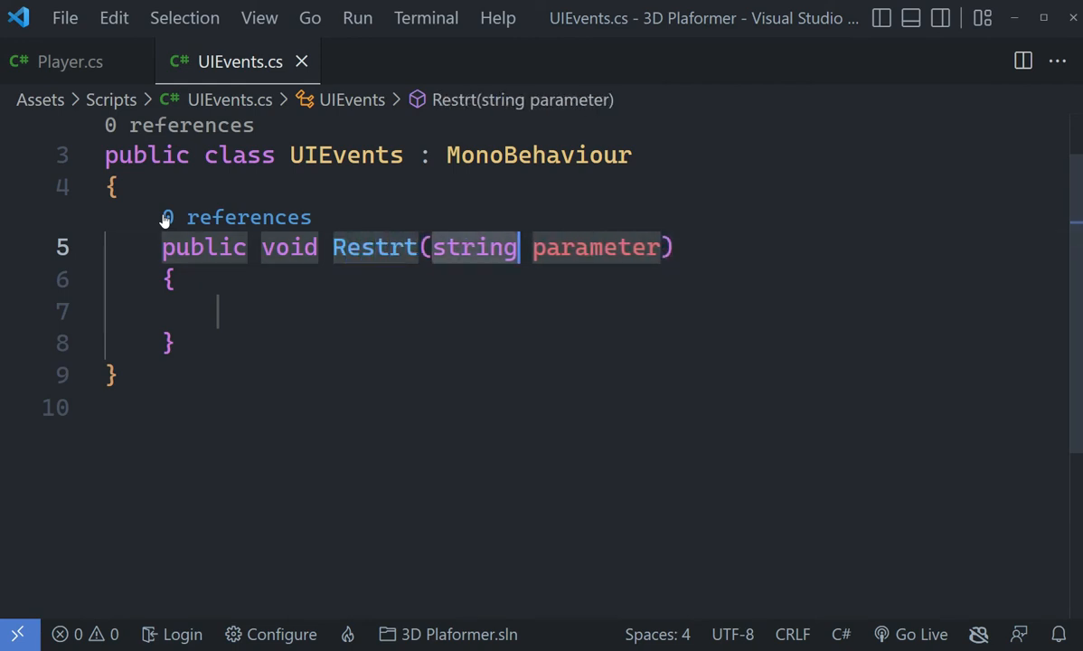
pyautogui.press('BackSpace')
pyautogui.press('Tab')
pyautogui.press('BackSpace')
pyautogui.press('BackSpace')
pyautogui.press('Tab')
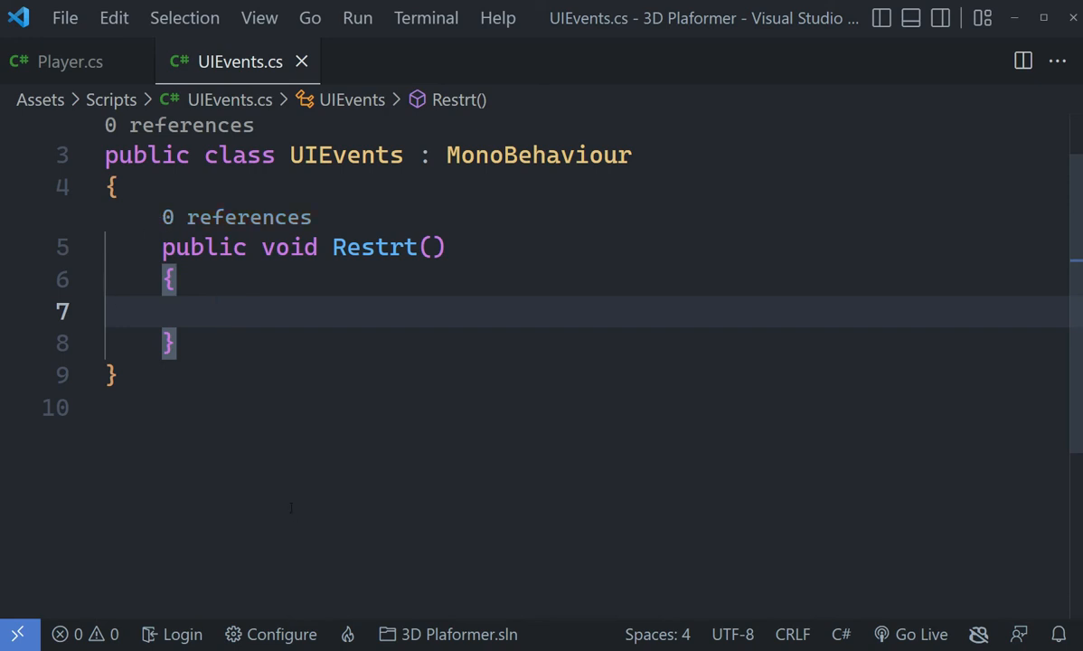
pyautogui.write('SceneMana')
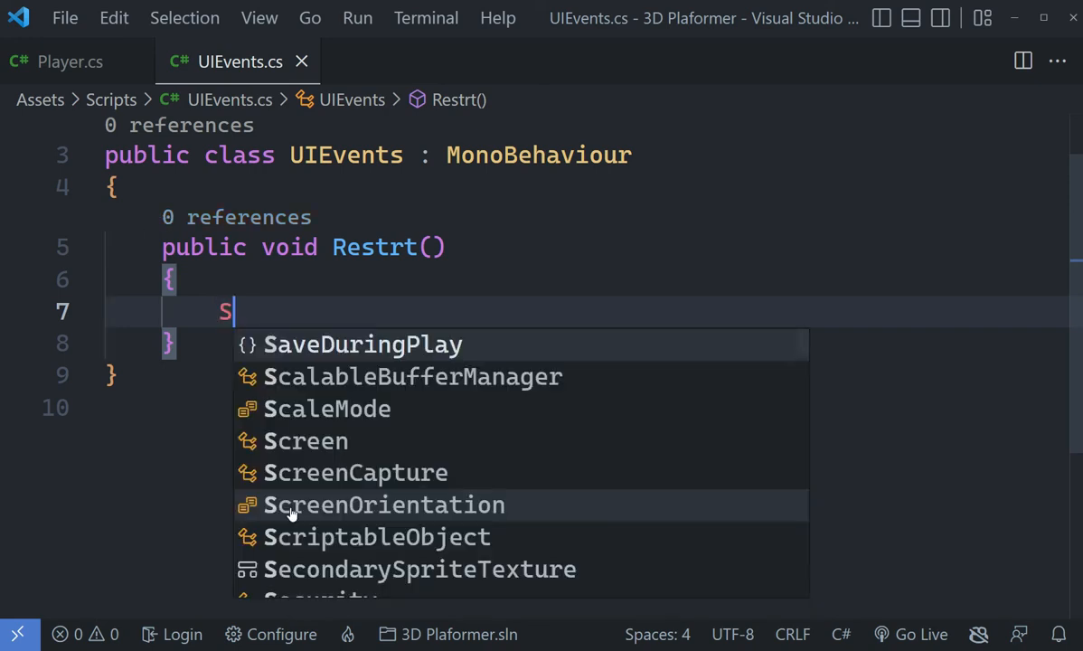
pyautogui.press('BackSpace')
pyautogui.press('BackSpace')
pyautogui.press('BackSpace')
pyautogui.press('BackSpace')
pyautogui.press('BackSpace')
pyautogui.press('BackSpace')
pyautogui.press('BackSpace')
pyautogui.press('BackSpace')
pyautogui.press('BackSpace')
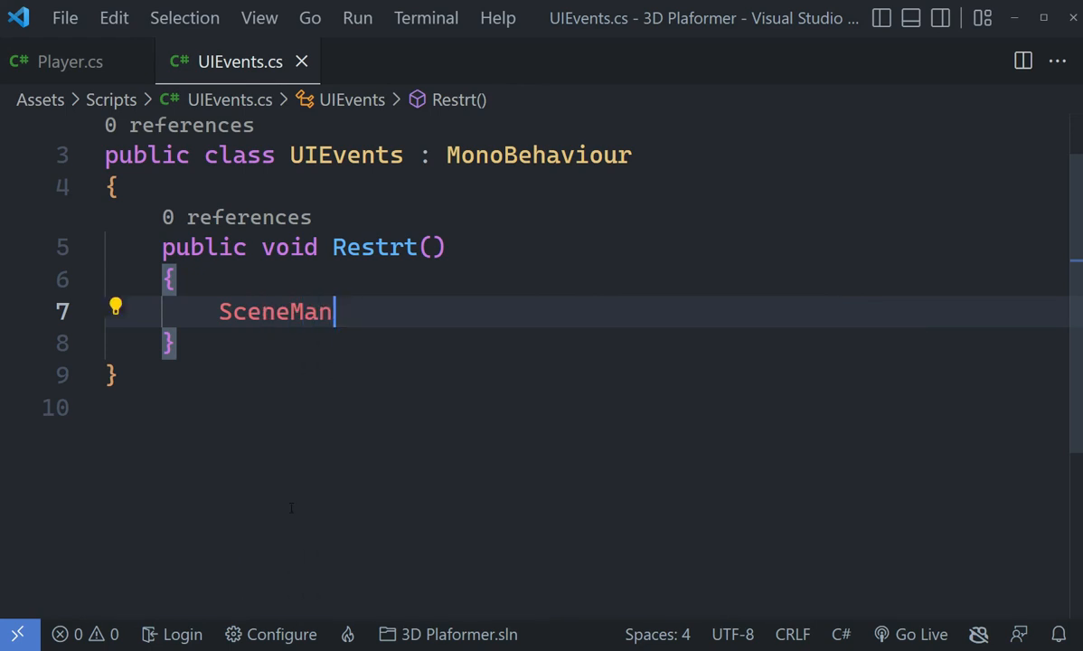
# Step: Add a using directive for UnityEngine.SceneManagement below the UnityEngine one
pyautogui.scroll(1, 82, 506)
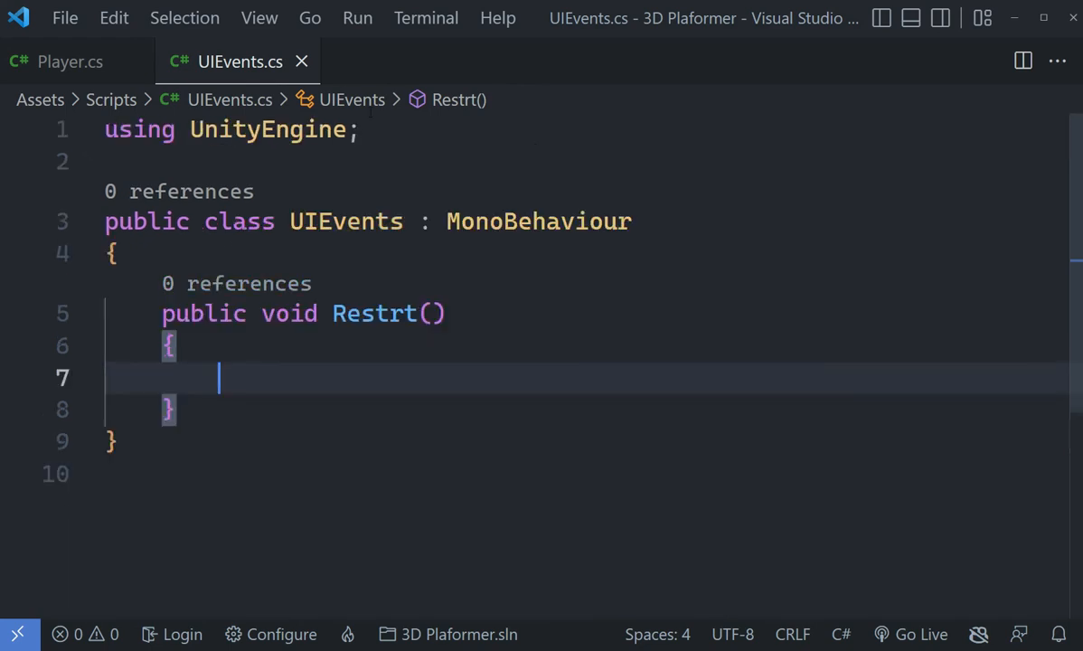
pyautogui.click(377, 134)
pyautogui.press('Return')
pyautogui.write('us')
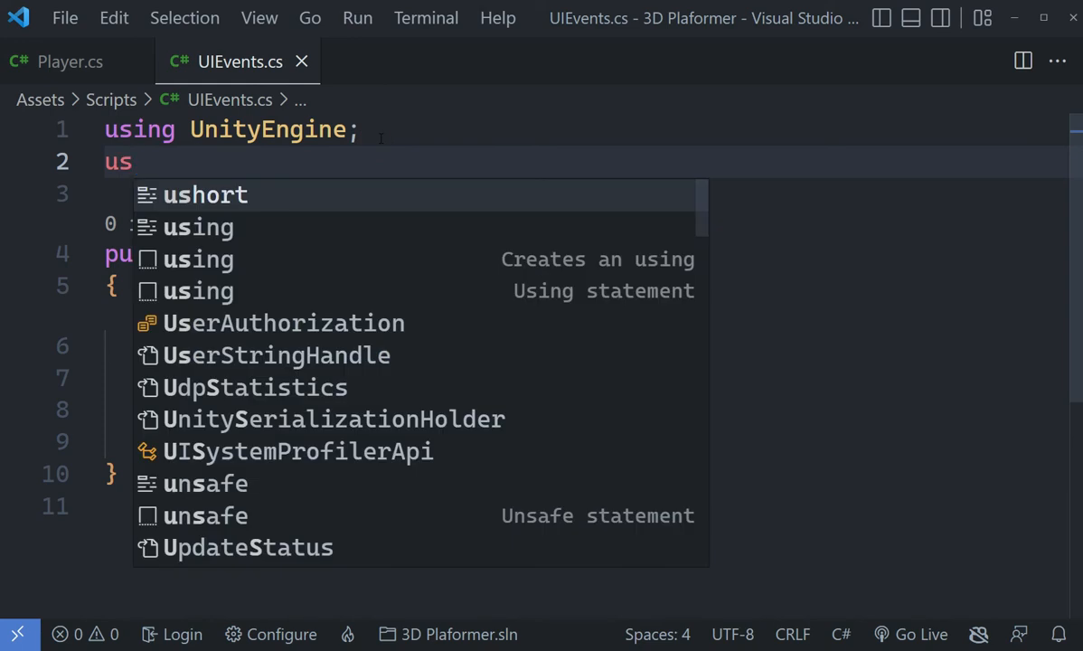
pyautogui.press('Down')
pyautogui.press('Down')
pyautogui.press('Return')
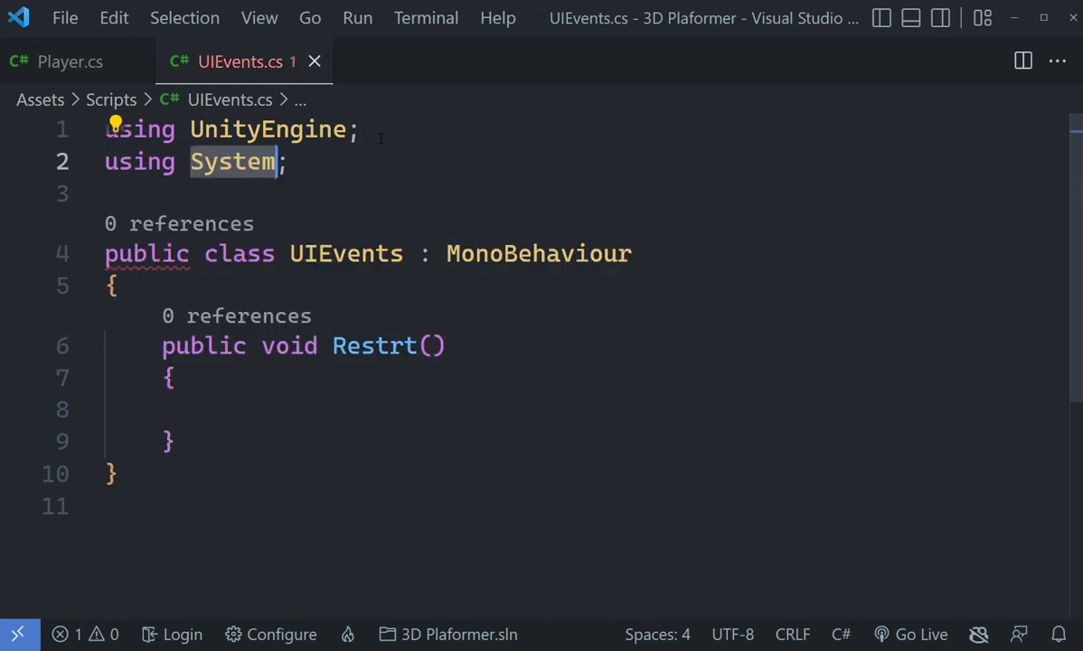
pyautogui.write('UnityEngine.')
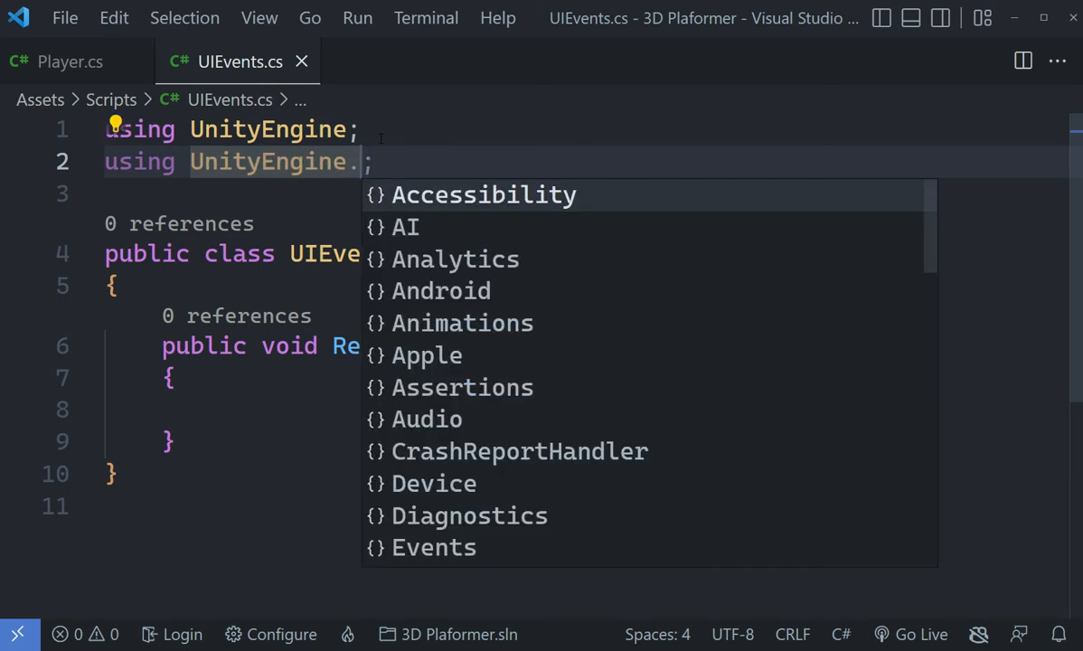
pyautogui.press('BackSpace')
pyautogui.write('.')
pyautogui.write('Sce')
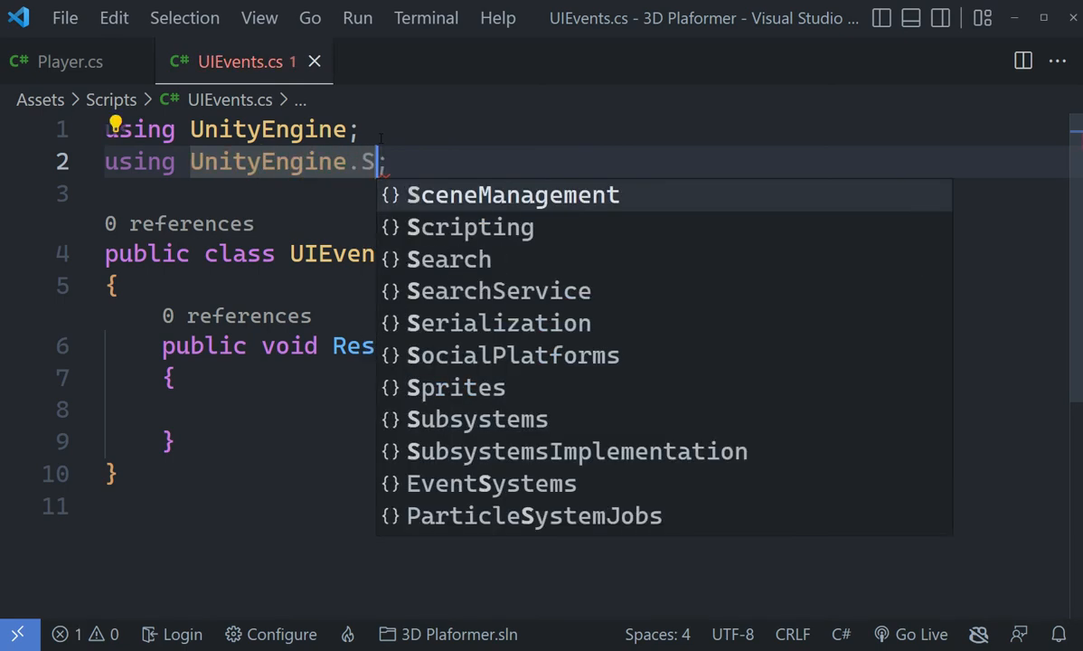
pyautogui.press('Tab')
# Step: Add a SceneManager.LoadScene call inside the body of the Restrt method
pyautogui.press('Down')
pyautogui.press('Down')
pyautogui.press('Down')
pyautogui.press('Down')
pyautogui.press('Down')
pyautogui.press('Down')
pyautogui.write('Sce')
pyautogui.press('Down')
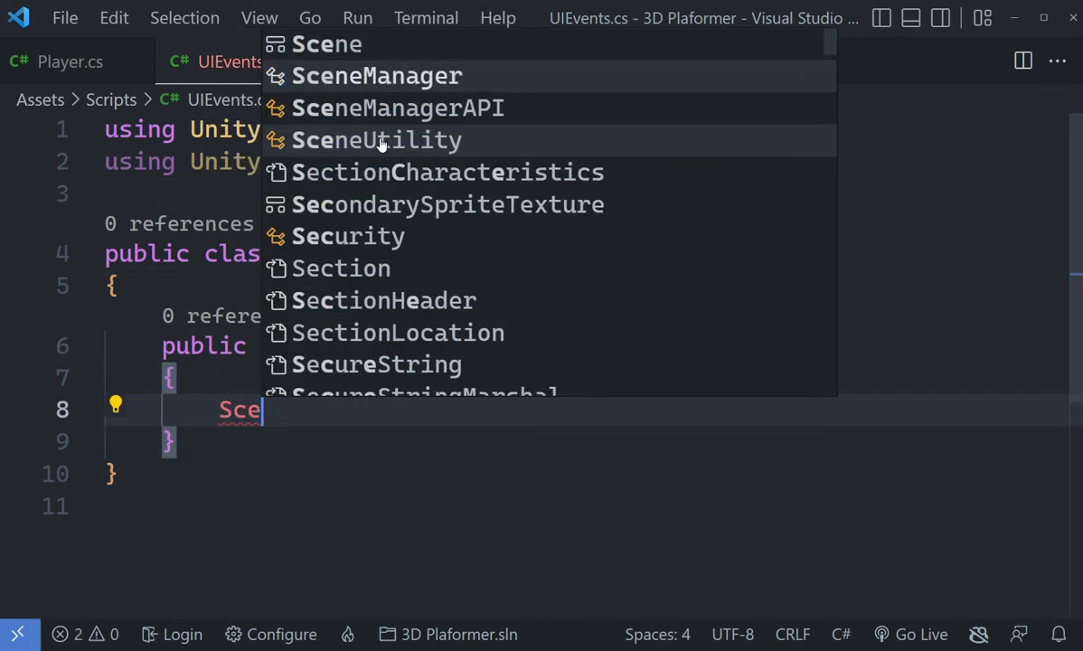
pyautogui.press('Tab')
pyautogui.write('.L')
pyautogui.press('Tab')
# Step: Pass SceneManager.GetActiveScene().buildIndex as the argument of the LoadScene call and end the statement with a semicolon
pyautogui.write('(Sce')
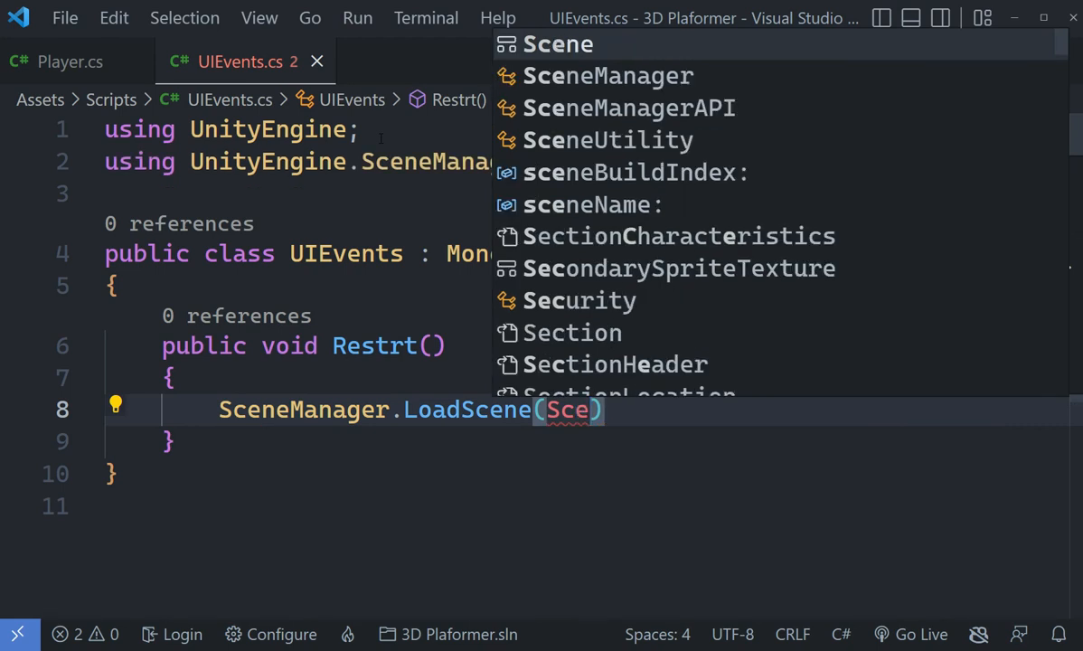
pyautogui.press('Down')
pyautogui.press('Tab')
pyautogui.write('.Cu')
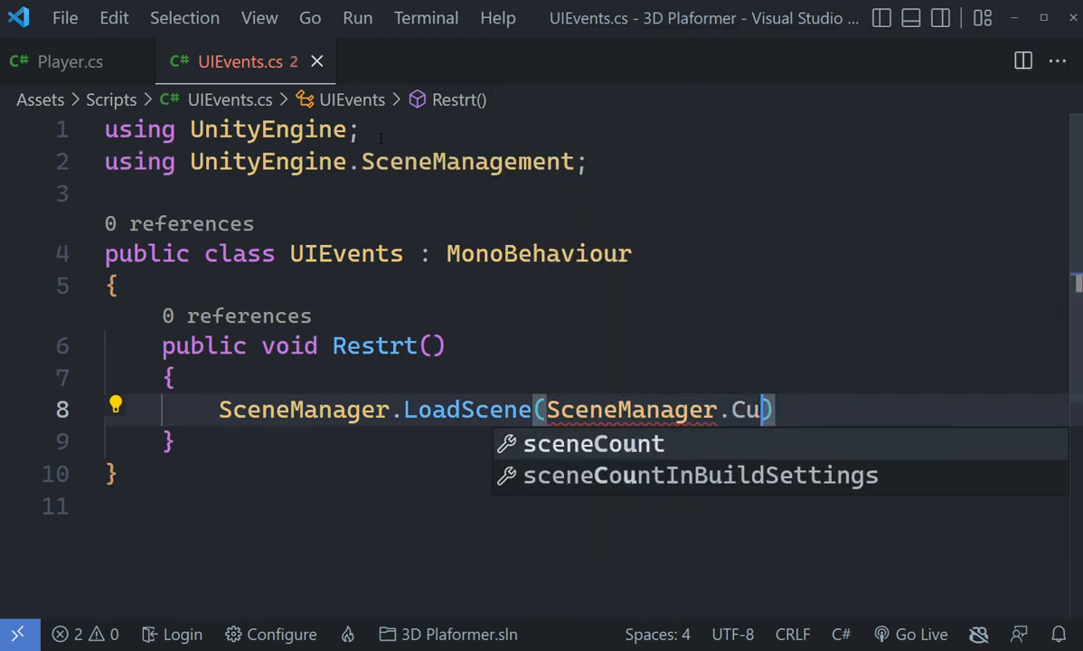
pyautogui.press('BackSpace')
pyautogui.press('BackSpace')
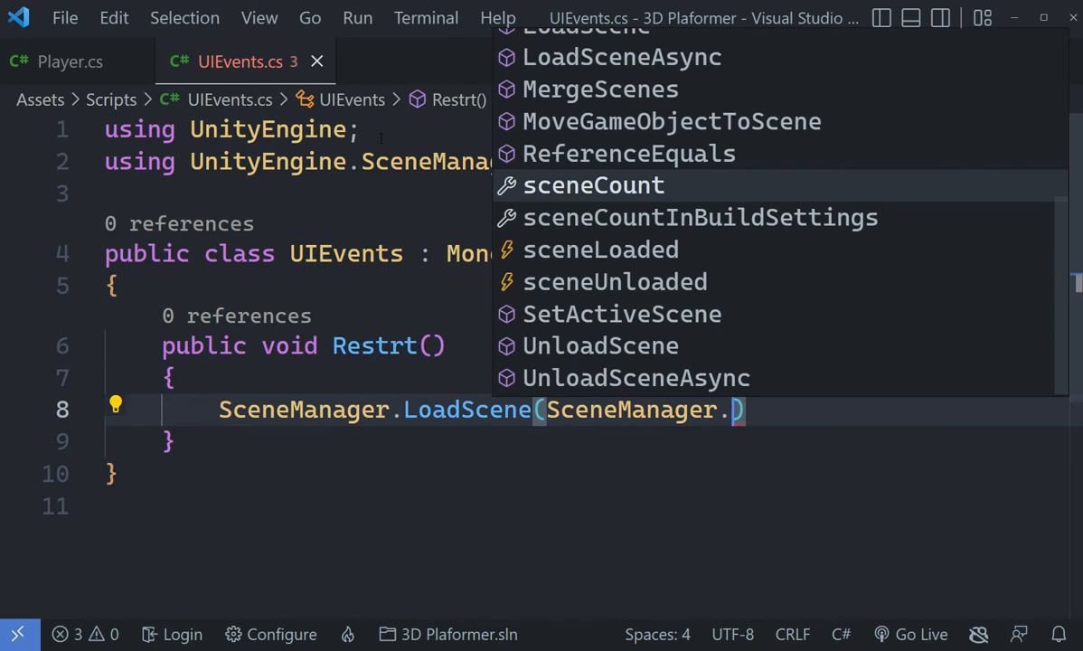
pyautogui.write('Ge')
pyautogui.press('Tab')
pyautogui.write('().bu')
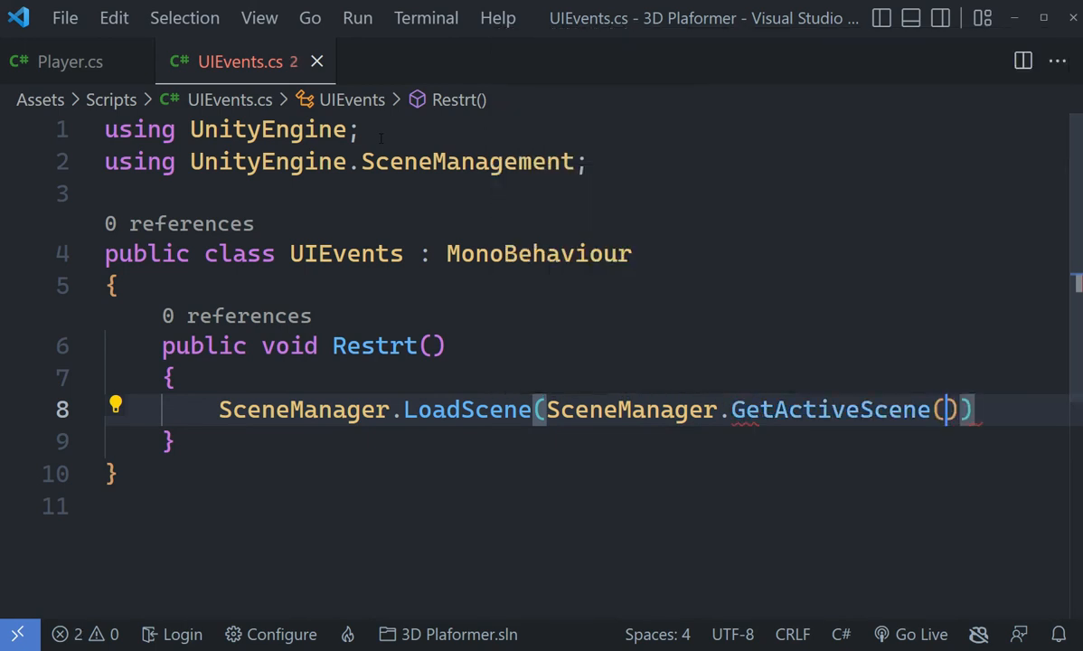
pyautogui.press('Tab')
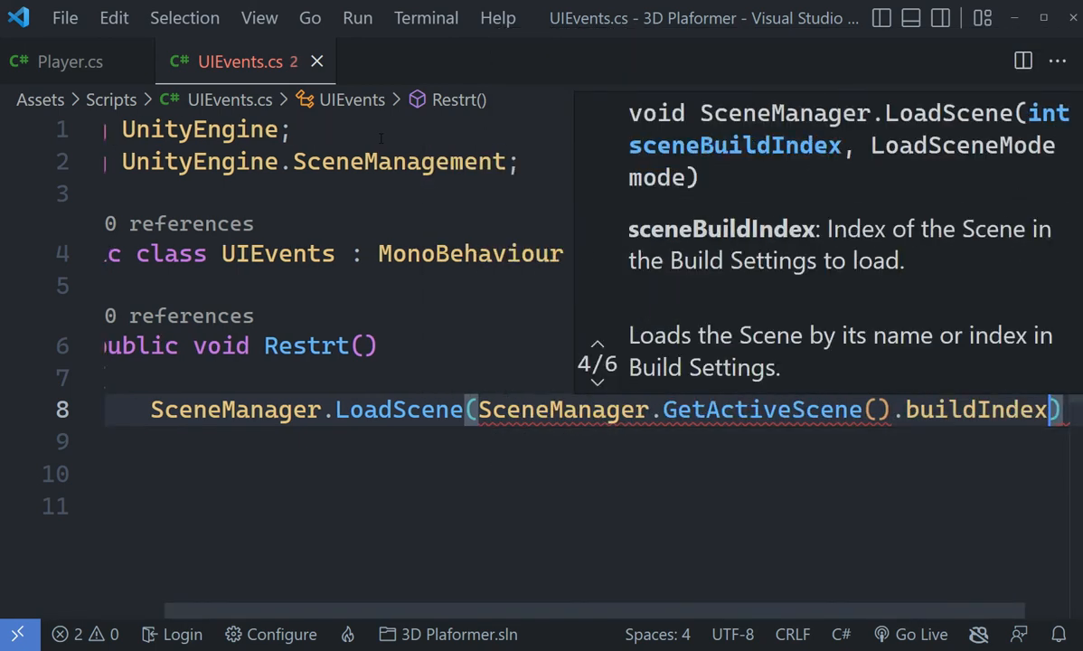
pyautogui.write(');')
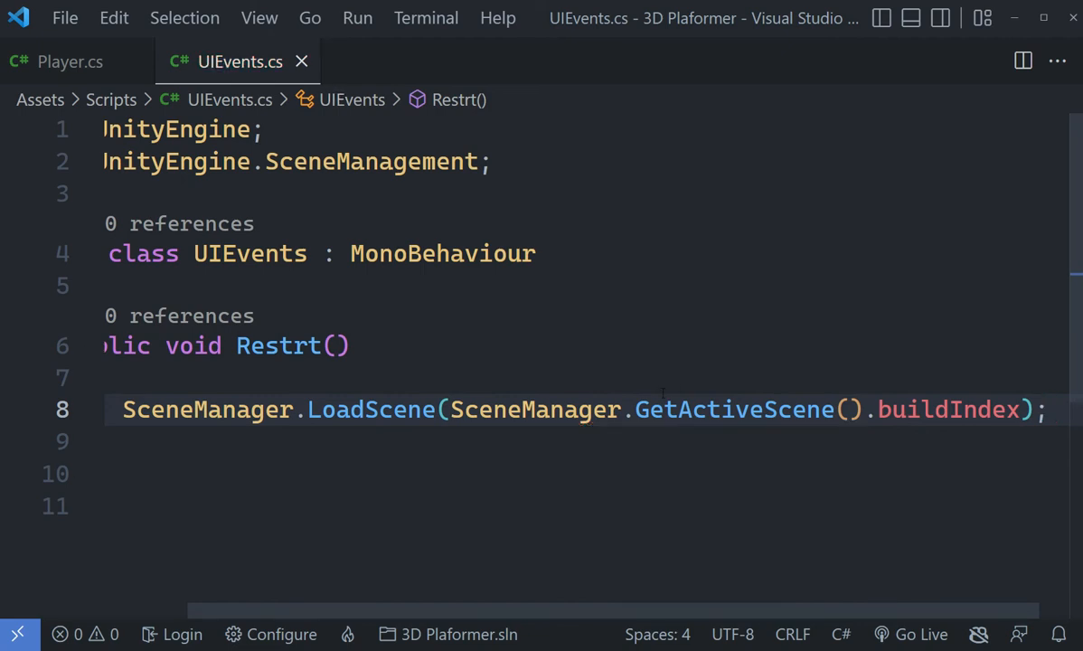
pyautogui.moveTo(461, 412); pyautogui.dragTo(1058, 411)
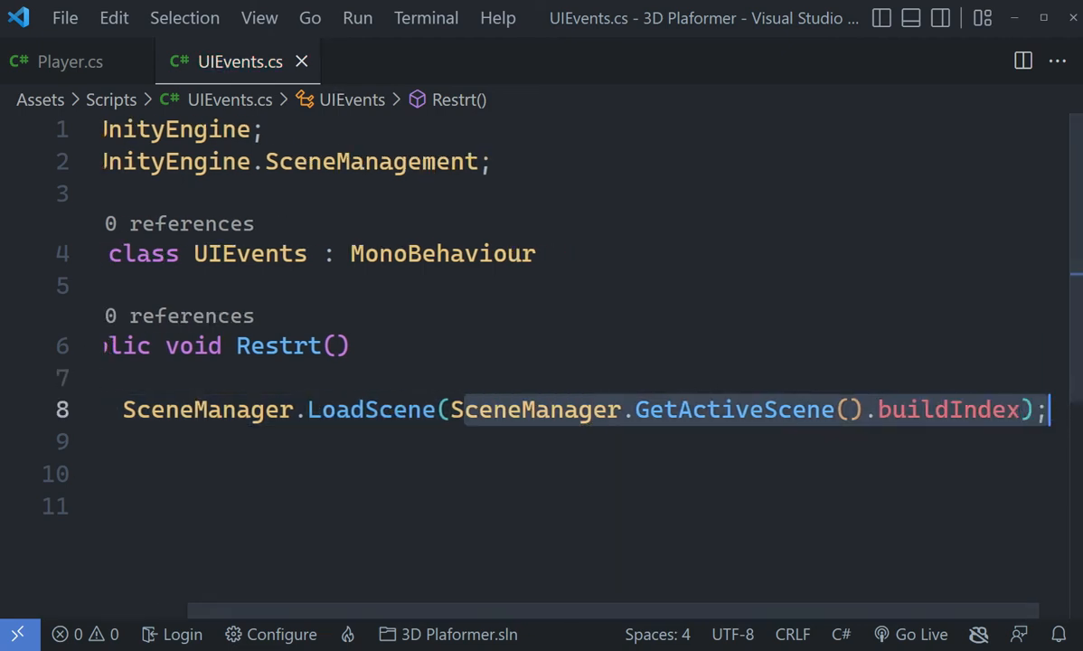
pyautogui.moveTo(719, 613); pyautogui.dragTo(443, 595)
pyautogui.click(452, 471)
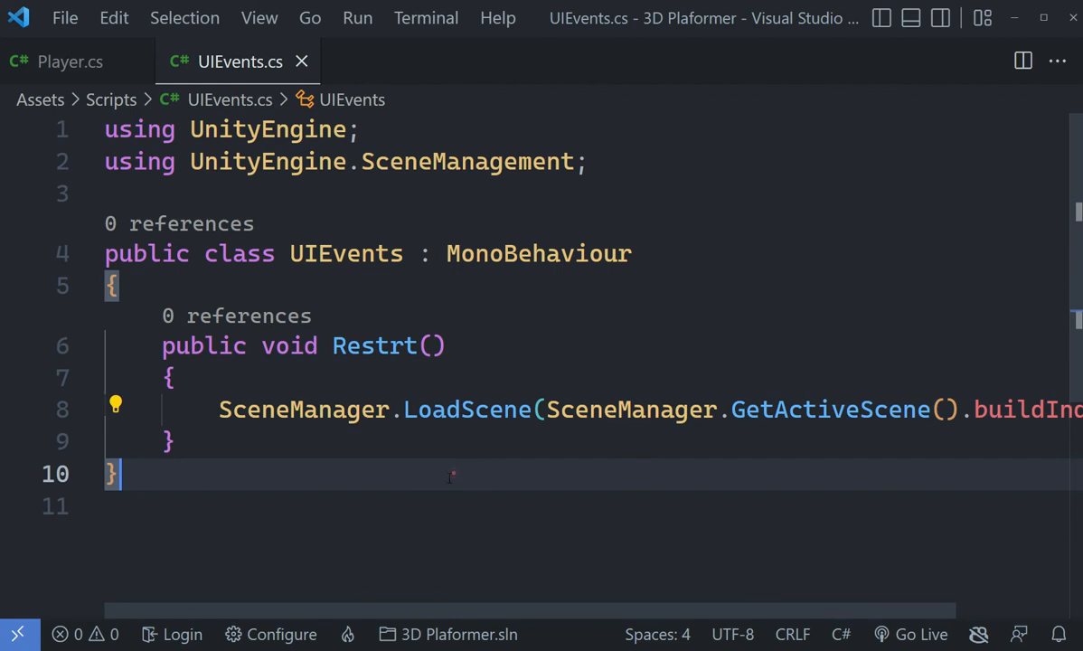
pyautogui.click(411, 538)
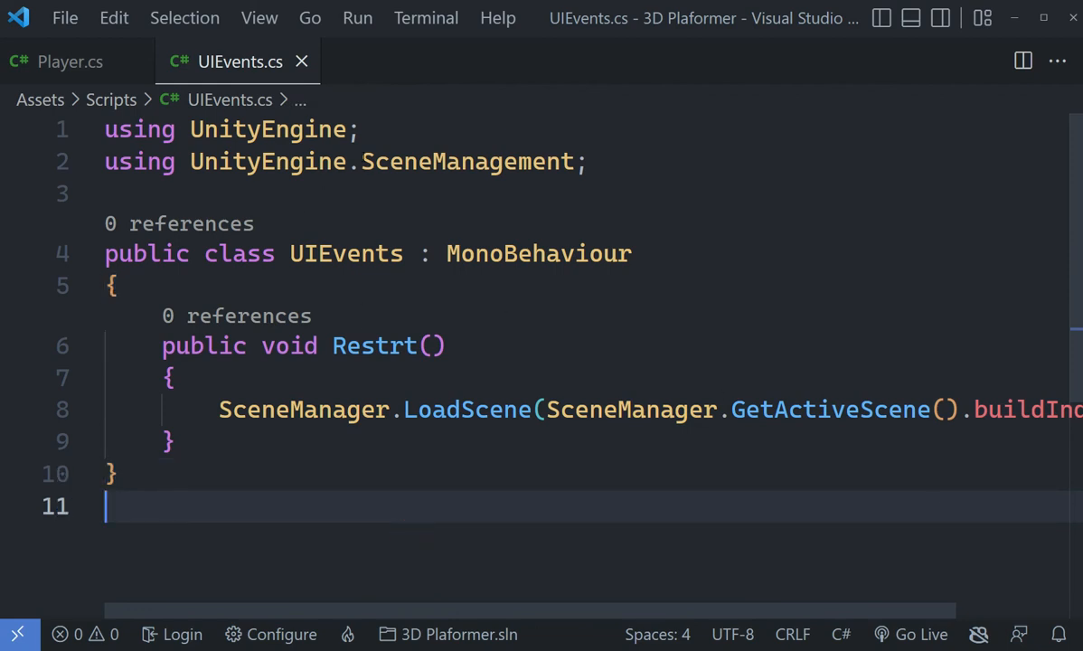
# Step: Try path instead of buildIndex as the active scene property in the LoadScene argument, and undo the replacement
pyautogui.click(1051, 411)
pyautogui.doubleClick(936, 411)
pyautogui.write('pa);')
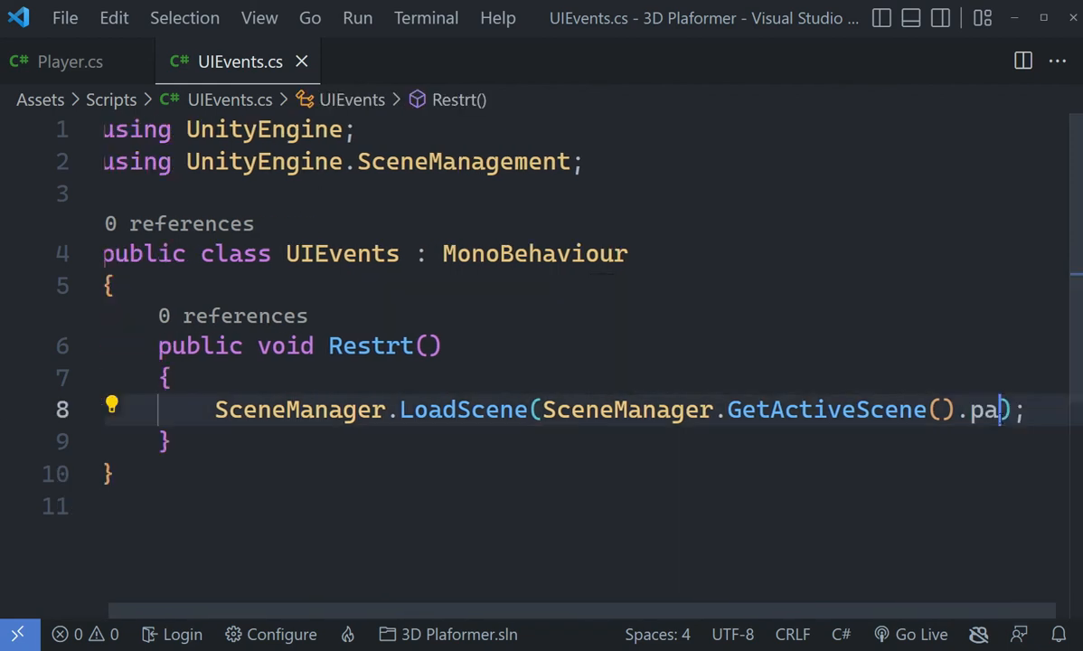
pyautogui.press('Tab')
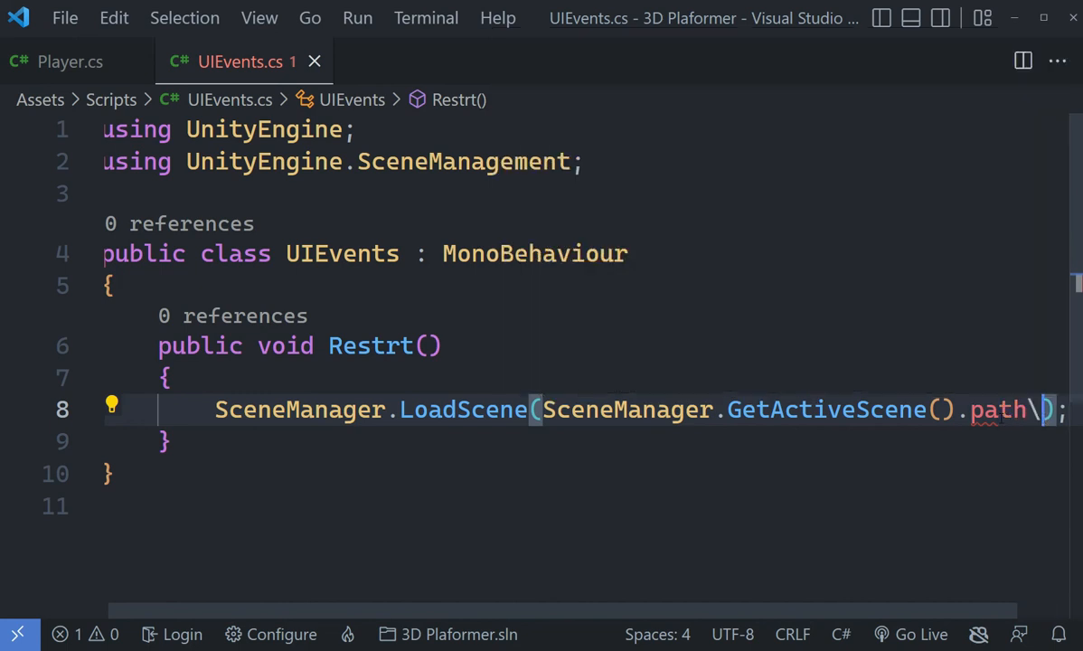
pyautogui.hotkey('ctrl', 'z')
pyautogui.hotkey('ctrl', 'z')
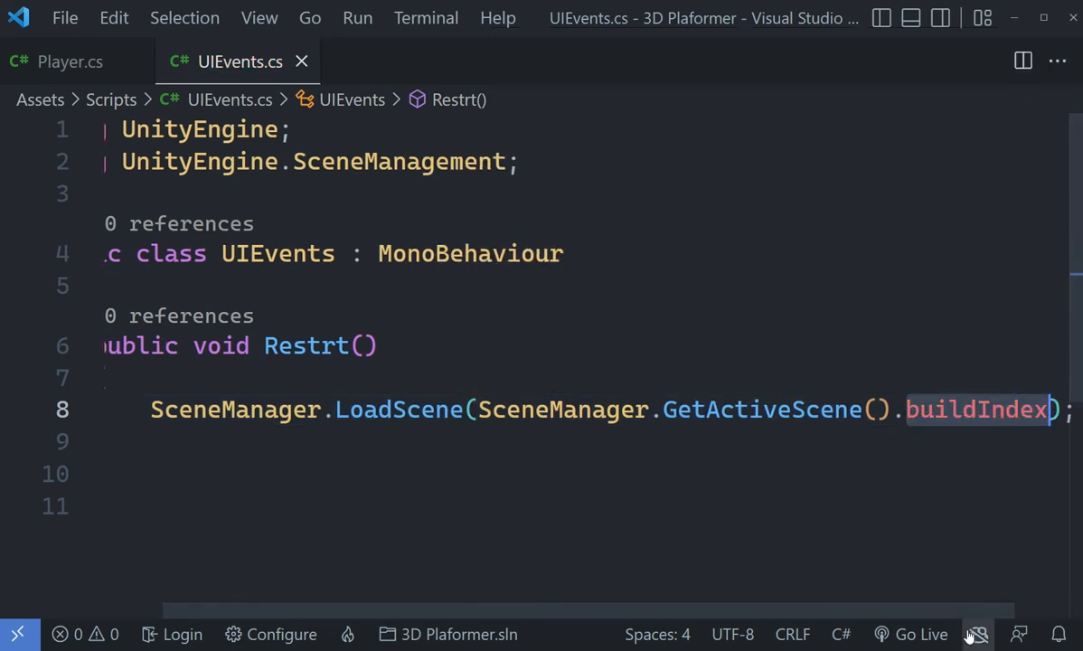
# Step: Rename the Restrt method to RestrtLevel
pyautogui.moveTo(965, 608); pyautogui.dragTo(895, 607)
pyautogui.click(418, 352)
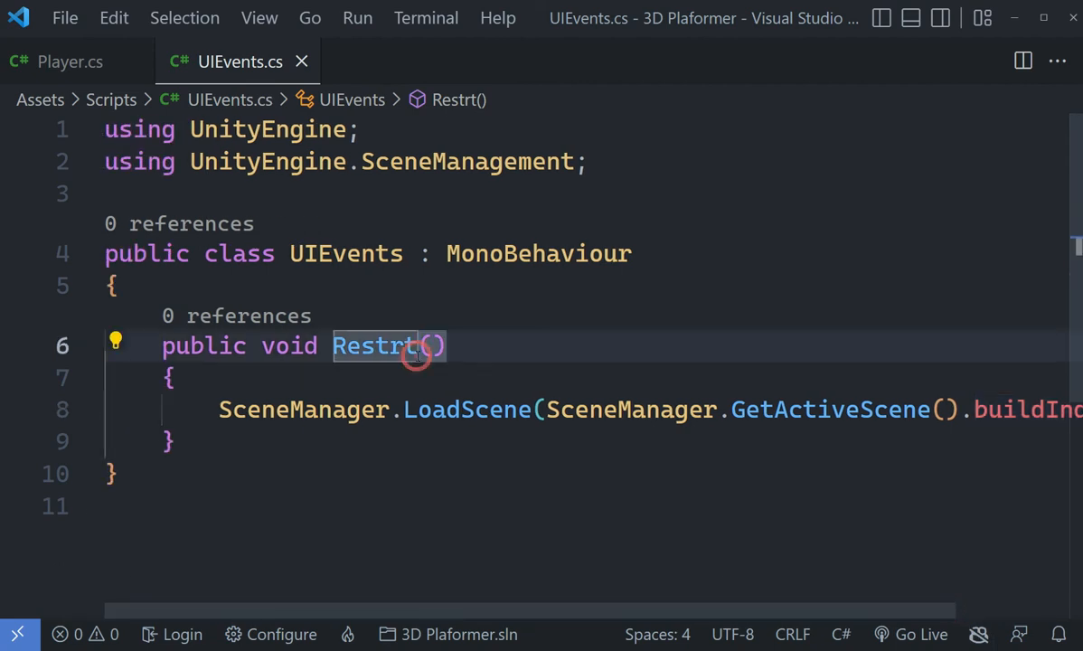
pyautogui.write('Level')
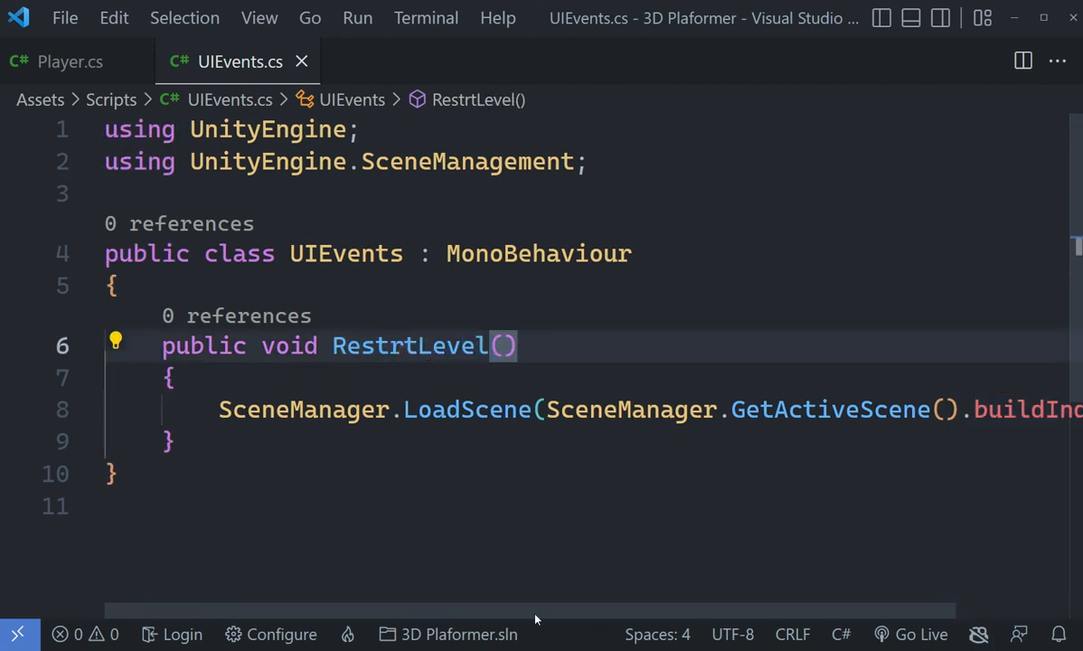
# Step: Switch to Unity and add an On Click event to RestartButton with the UIEvents object as its target
pyautogui.hotkey('alt', 'Tab')
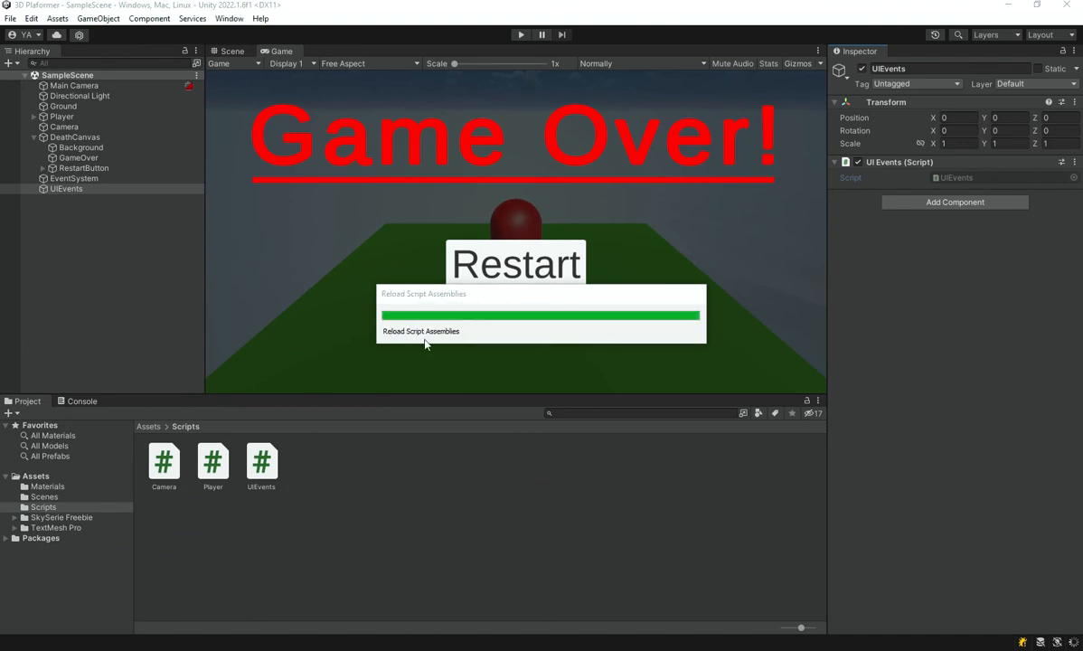
pyautogui.click(79, 169)
pyautogui.scroll(-5, 1016, 445)
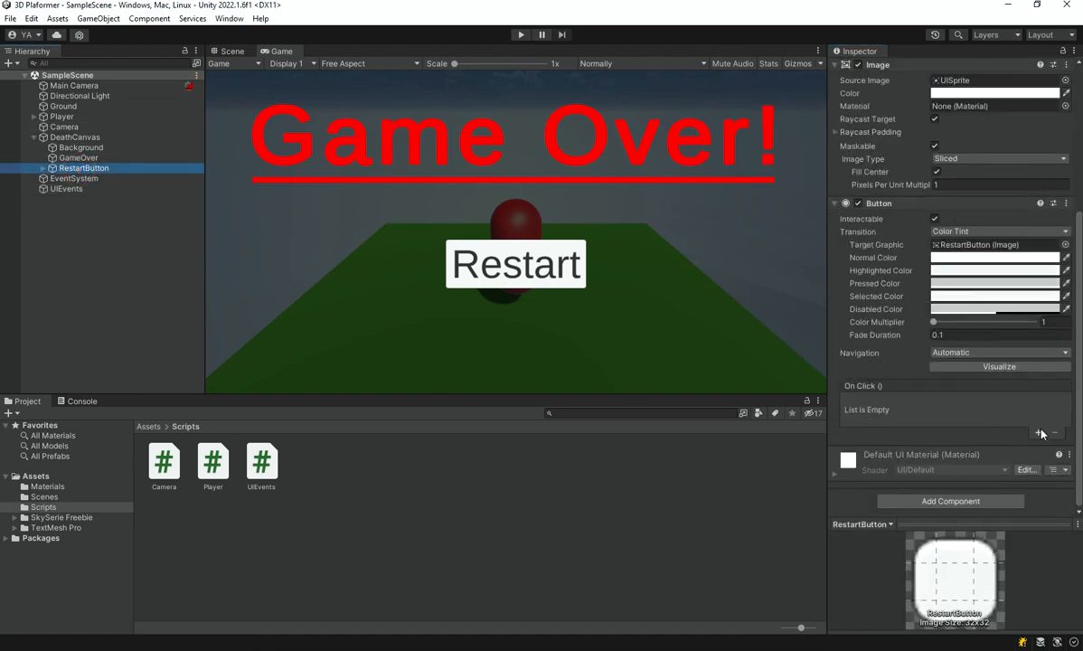
pyautogui.click(1040, 433)
pyautogui.moveTo(122, 186); pyautogui.dragTo(898, 417)
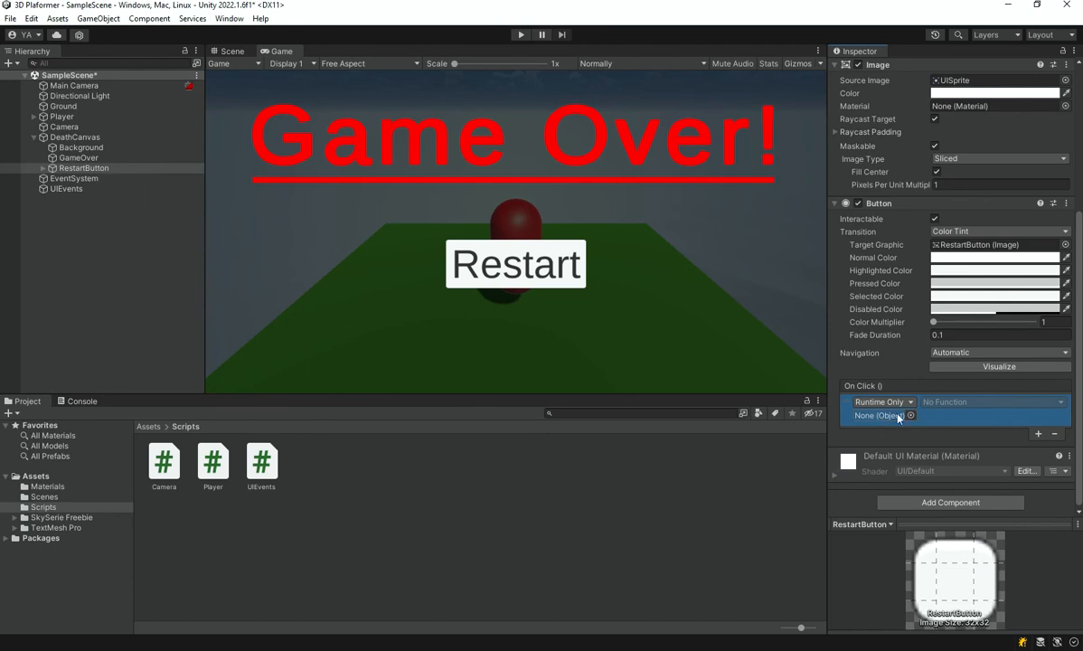
# Step: Assign the UIEvents RestrtLevel function to the button's On Click event and save the scene
pyautogui.click(984, 409)
pyautogui.moveTo(957, 464)
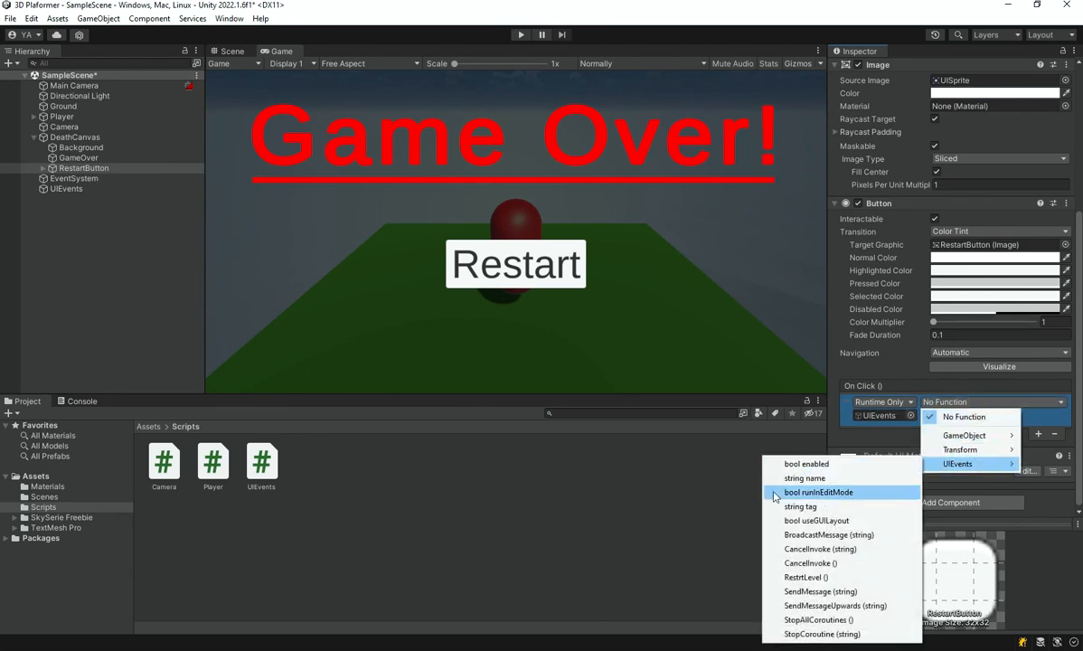
pyautogui.click(818, 577)
pyautogui.hotkey('ctrl', 's')
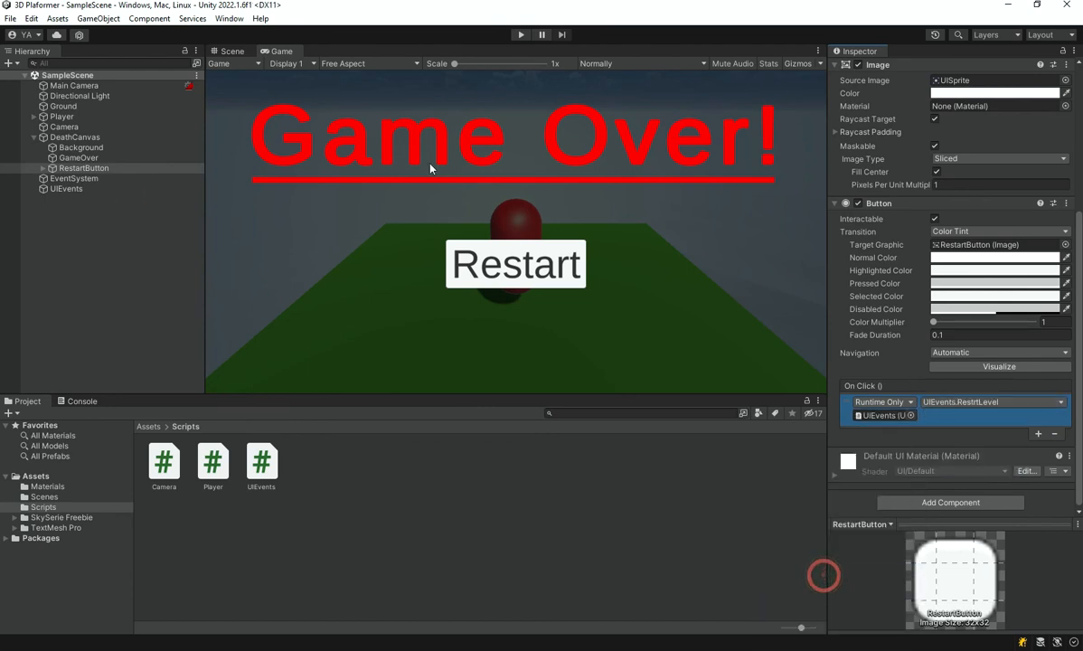
# Step: Toggle the active state of the DeathCanvas object
pyautogui.click(77, 137)
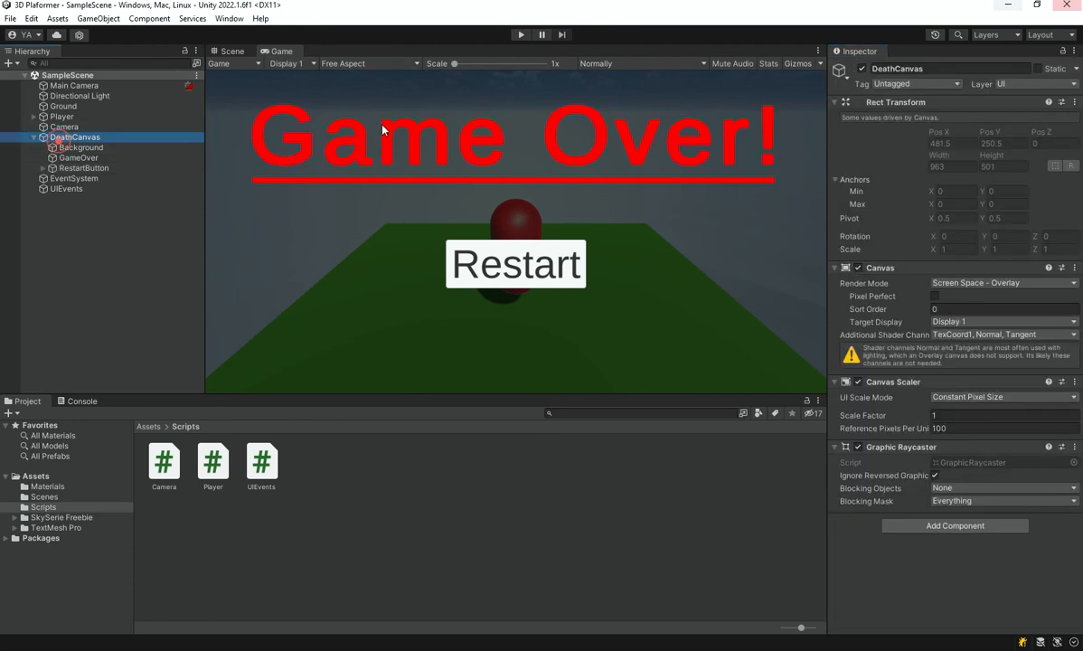
pyautogui.click(861, 70)
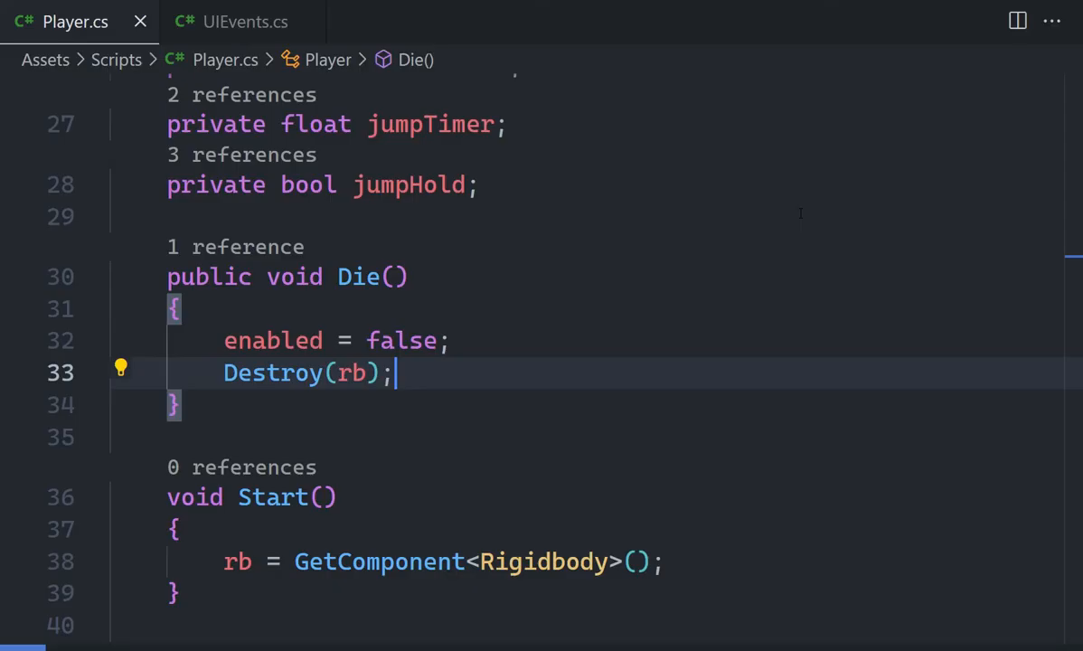
# Step: In Player.cs in Visual Studio Code, add a serialized private GameObject field named deathCanvas below the killY field
pyautogui.scroll(5, 183, 341)
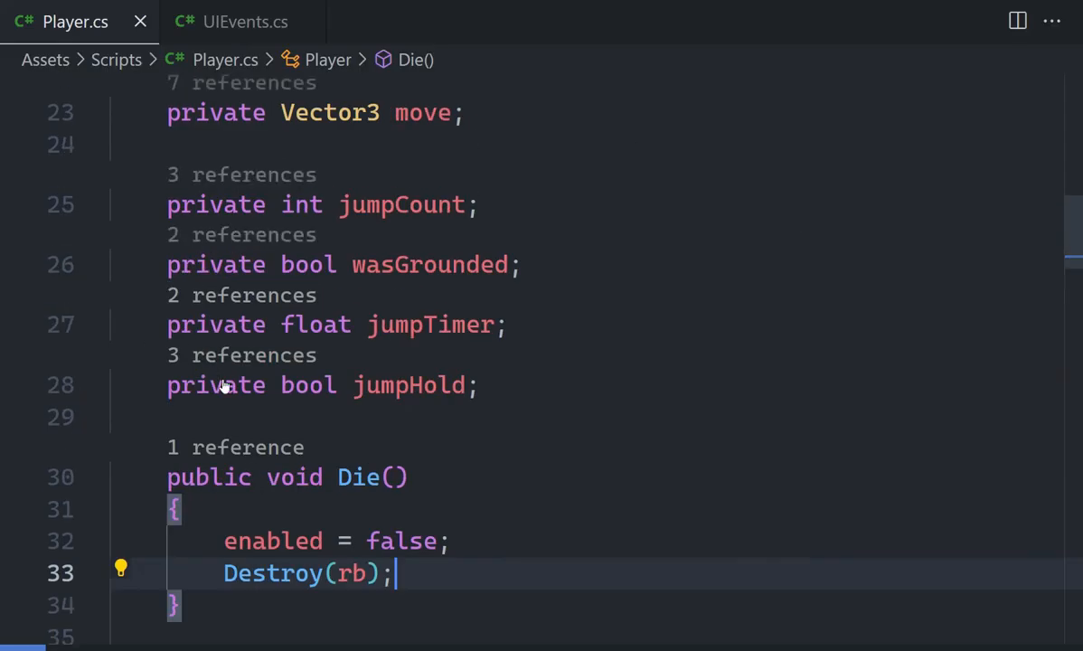
pyautogui.scroll(-1, 340, 348)
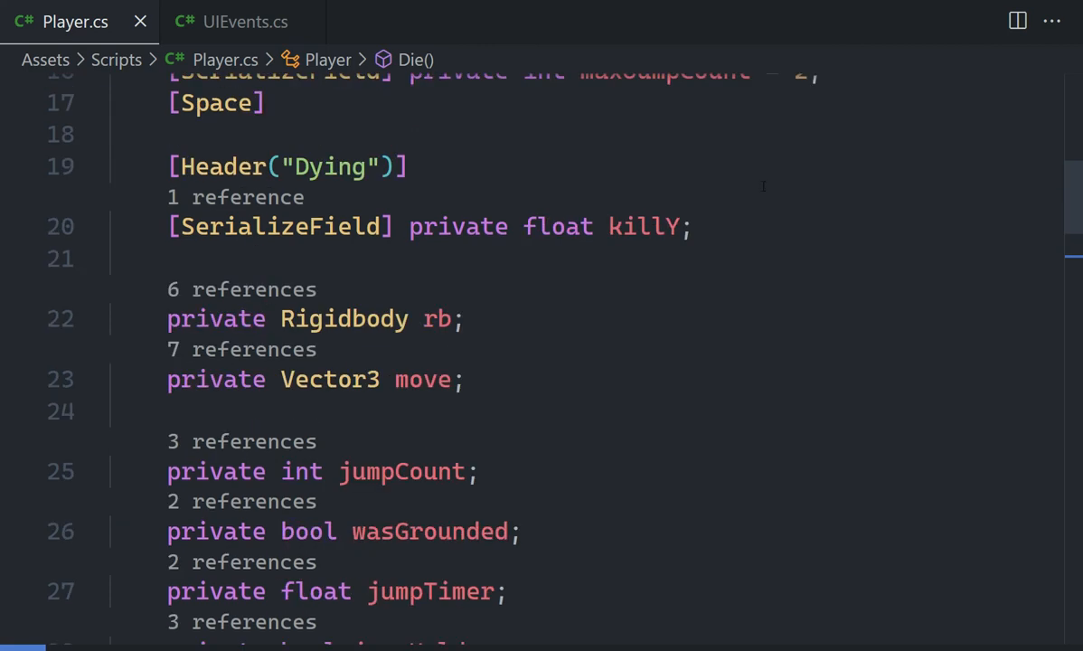
pyautogui.click(734, 226)
pyautogui.press('Return')
pyautogui.write('[S')
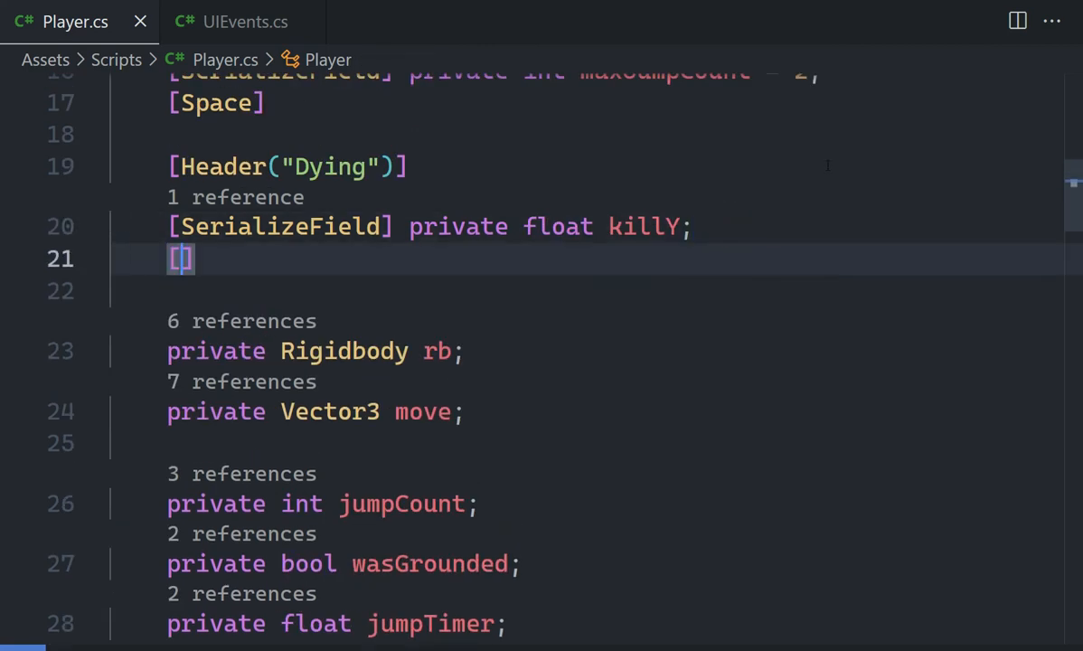
pyautogui.write('erializeField]')
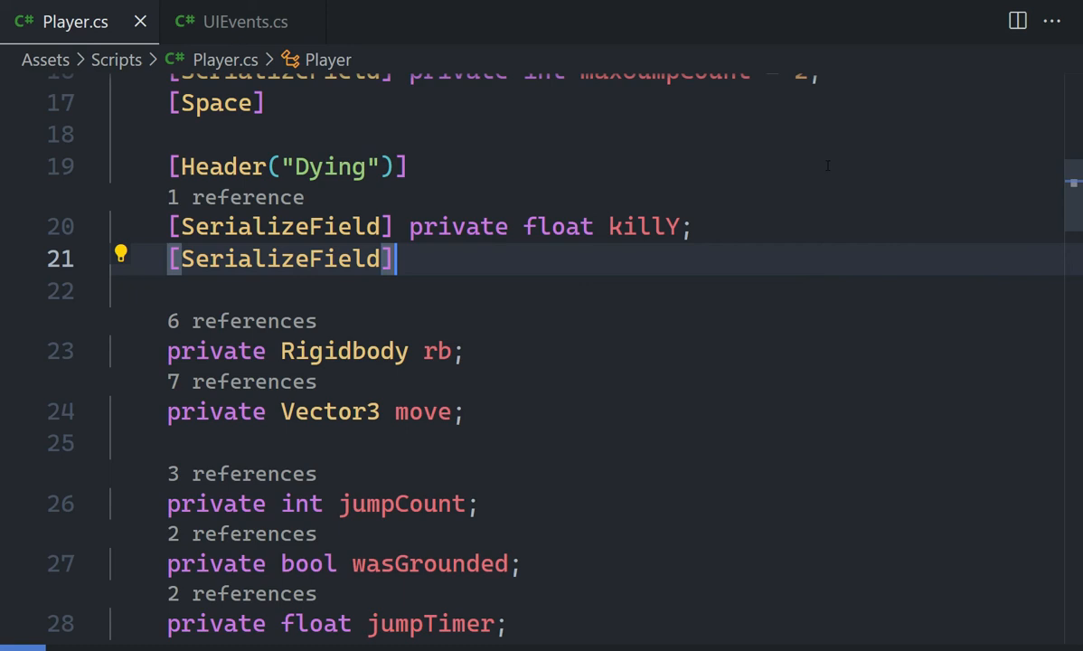
pyautogui.write(' private ')
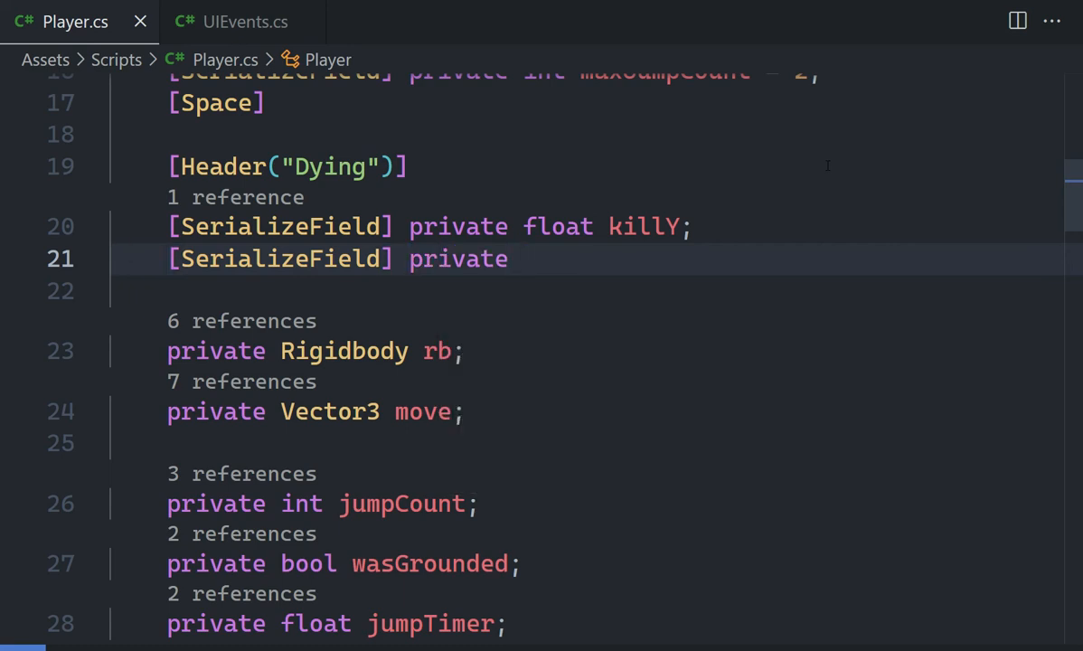
pyautogui.write('GameObject')
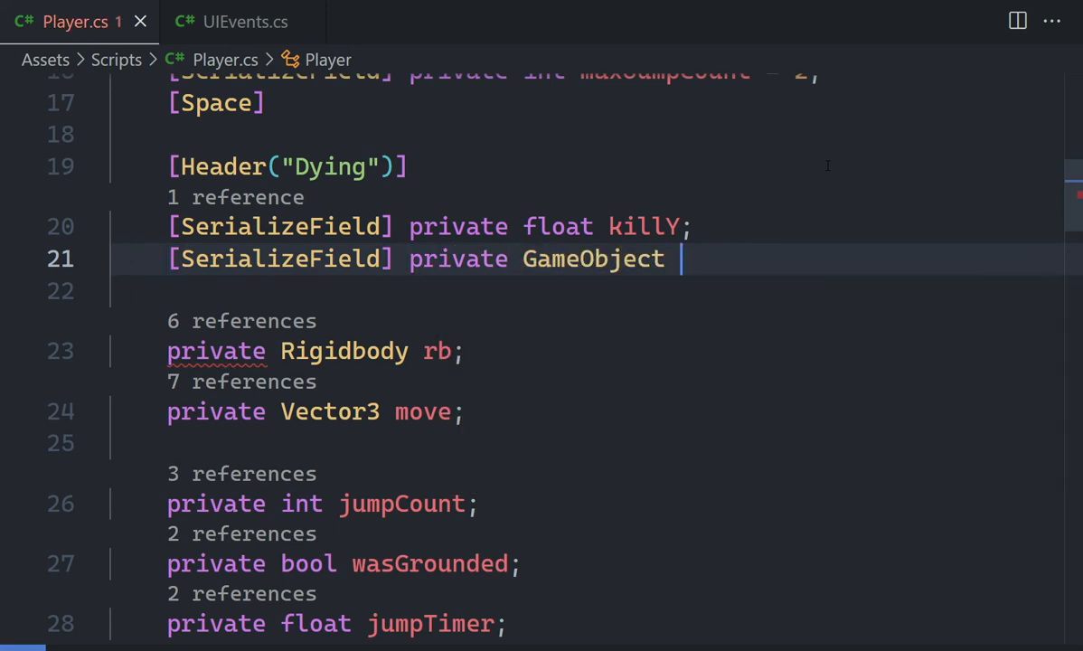
pyautogui.press('BackSpace')
pyautogui.press('BackSpace')
pyautogui.press('BackSpace')
pyautogui.press('BackSpace')
pyautogui.press('BackSpace')
pyautogui.press('BackSpace')
pyautogui.press('BackSpace')
pyautogui.press('BackSpace')
pyautogui.press('BackSpace')
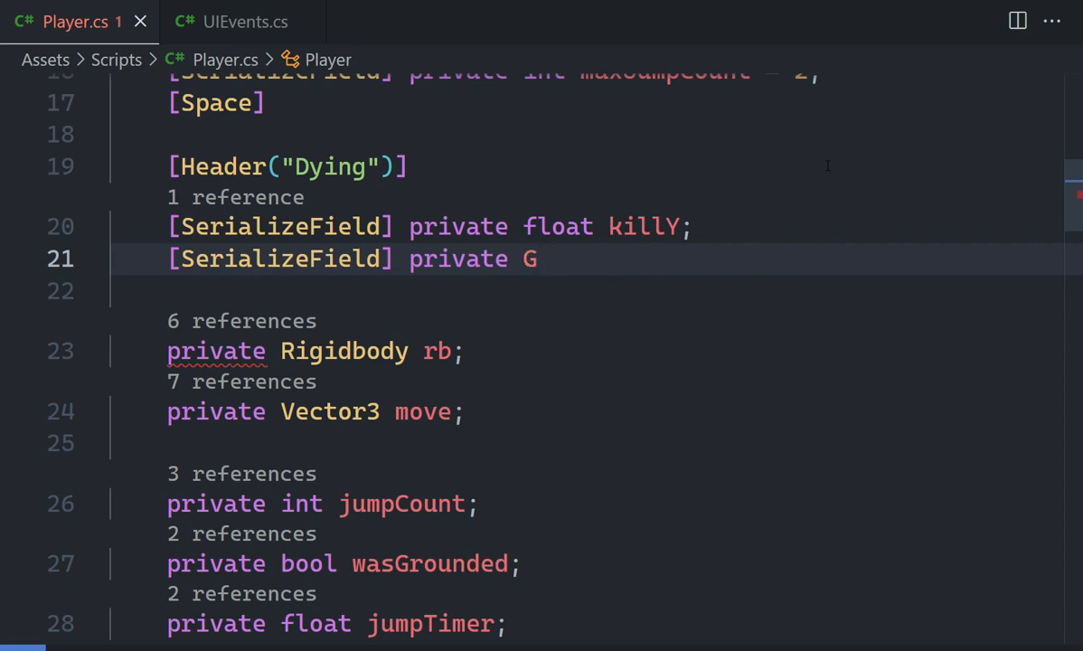
pyautogui.write('ameObject deathCanvcas;long;')
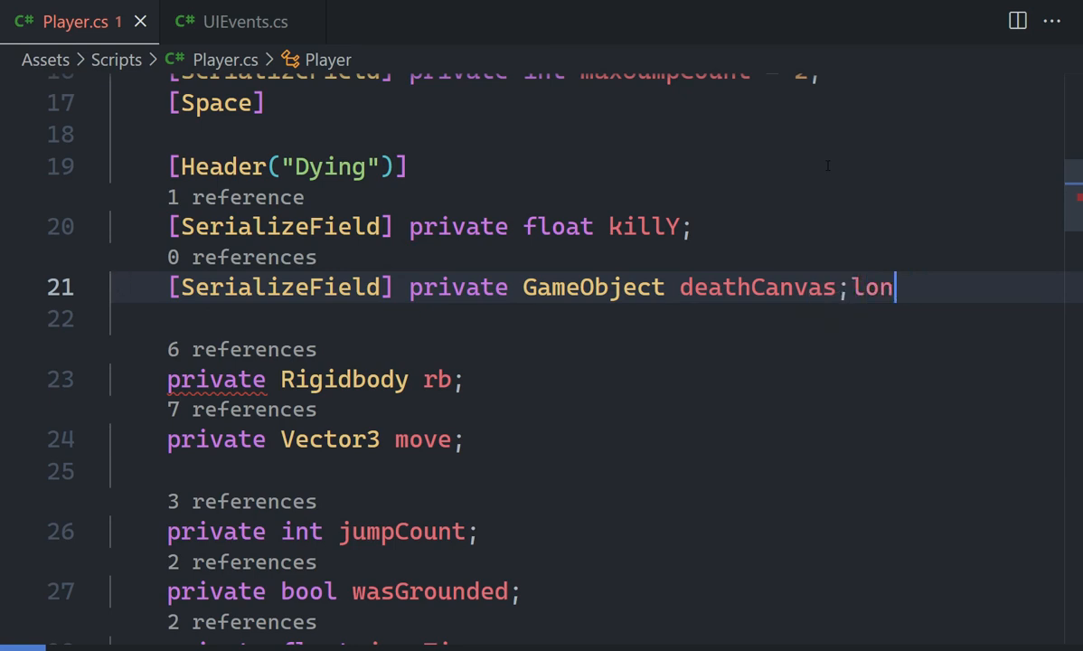
# Step: Add deathCanvas.SetActive(false); to the Start method, below the GetComponent line
pyautogui.scroll(-5, 730, 236)
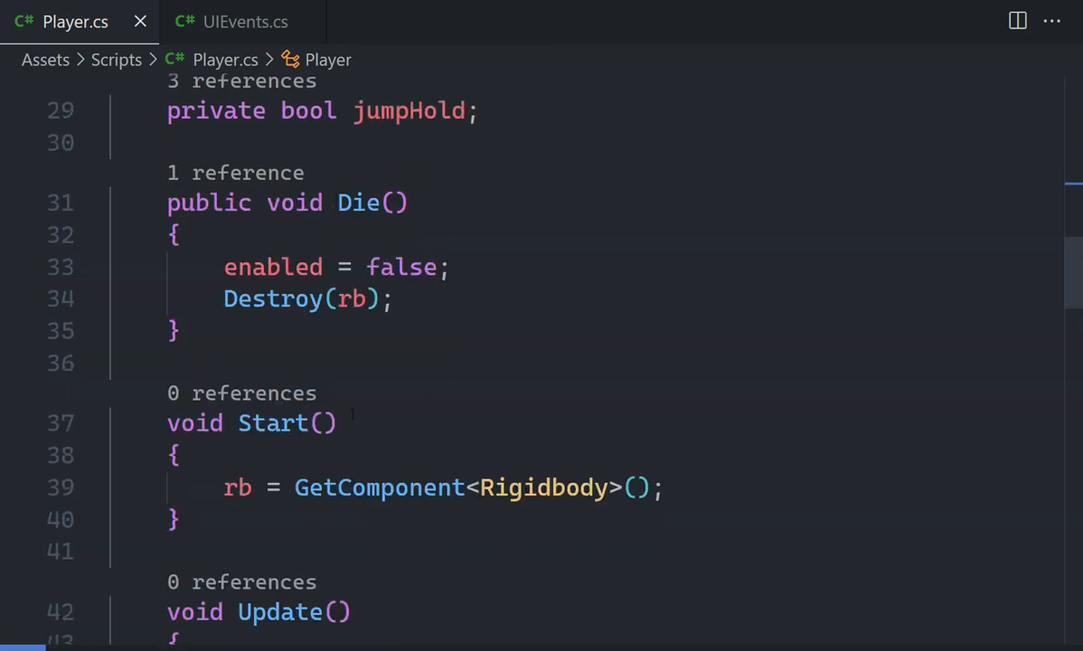
pyautogui.click(203, 443)
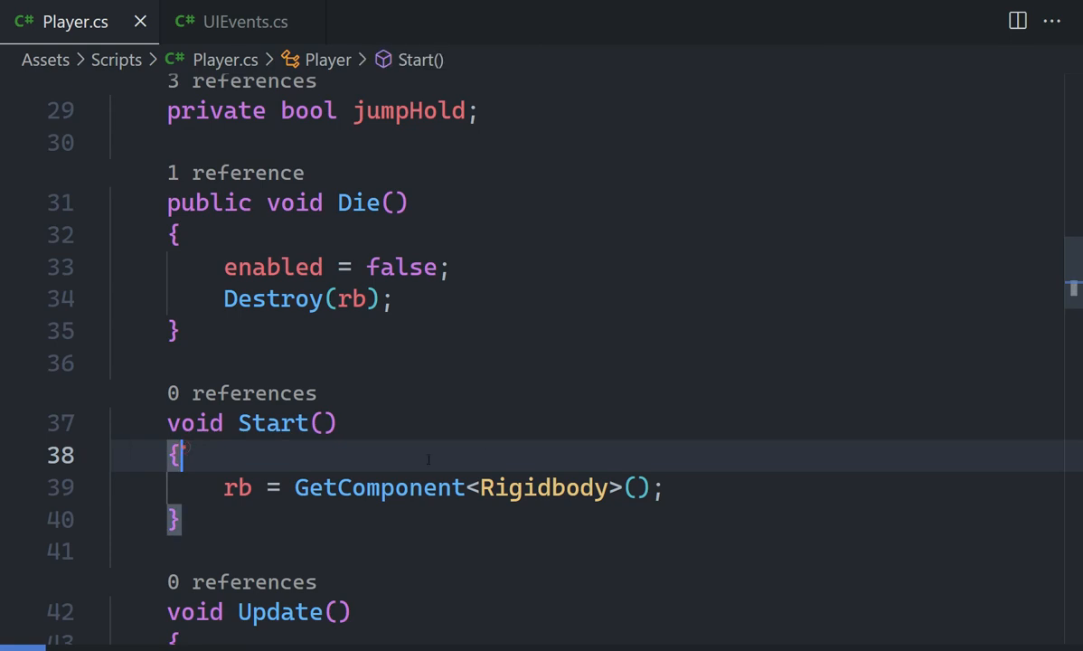
pyautogui.click(714, 491)
pyautogui.press('Return')
pyautogui.write('de')
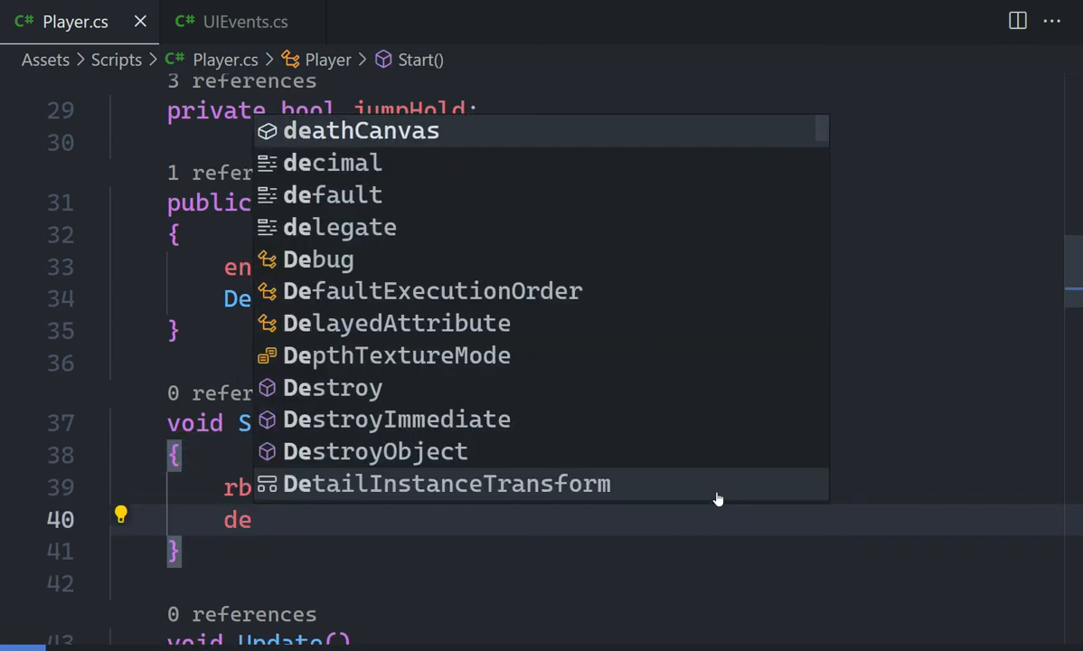
pyautogui.write('athCanvas.Se')
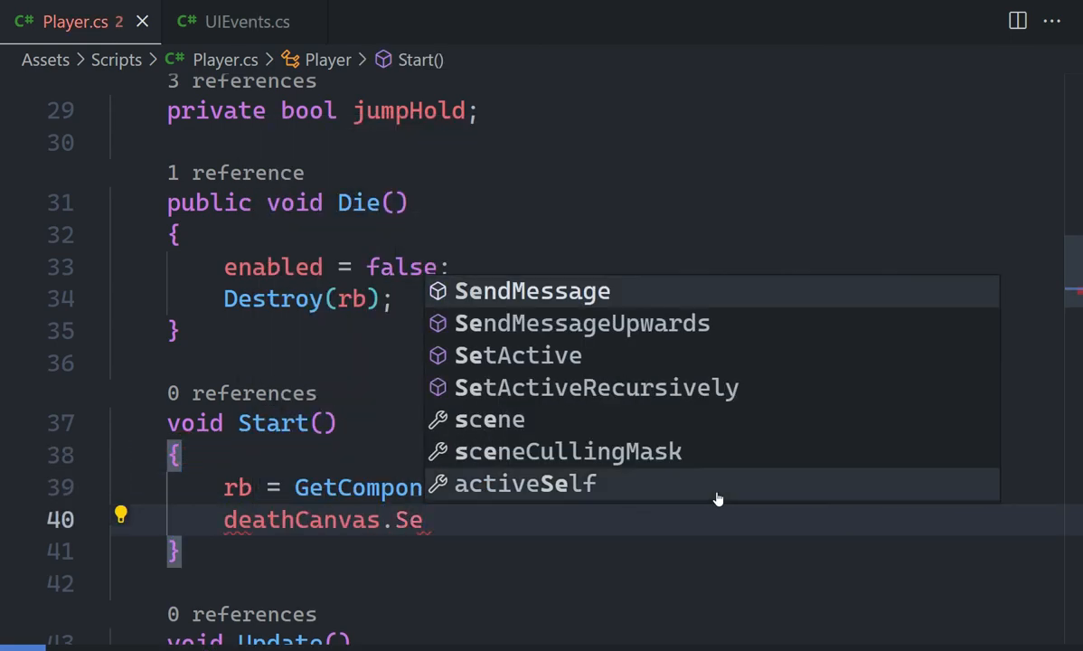
pyautogui.press('Down')
pyautogui.press('Down')
pyautogui.press('Tab')
pyautogui.write('(false);')
pyautogui.scroll(-15, 731, 490)
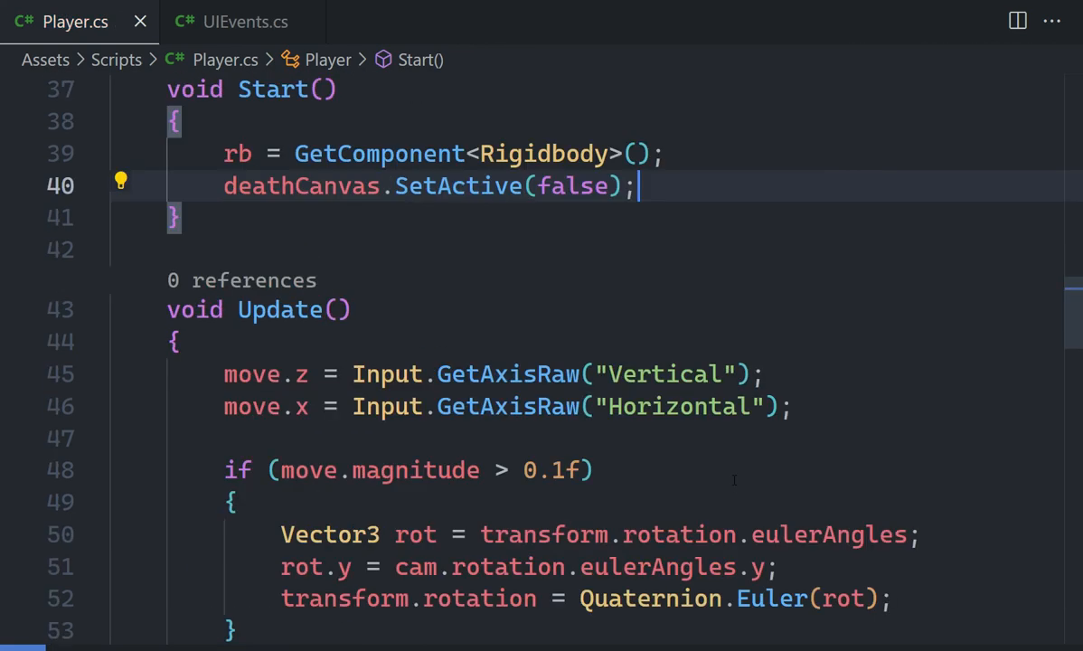
# Step: Add deathCanvas.SetActive(true); to the Die method, below the Destroy(rb) line
pyautogui.scroll(-3, 707, 461)
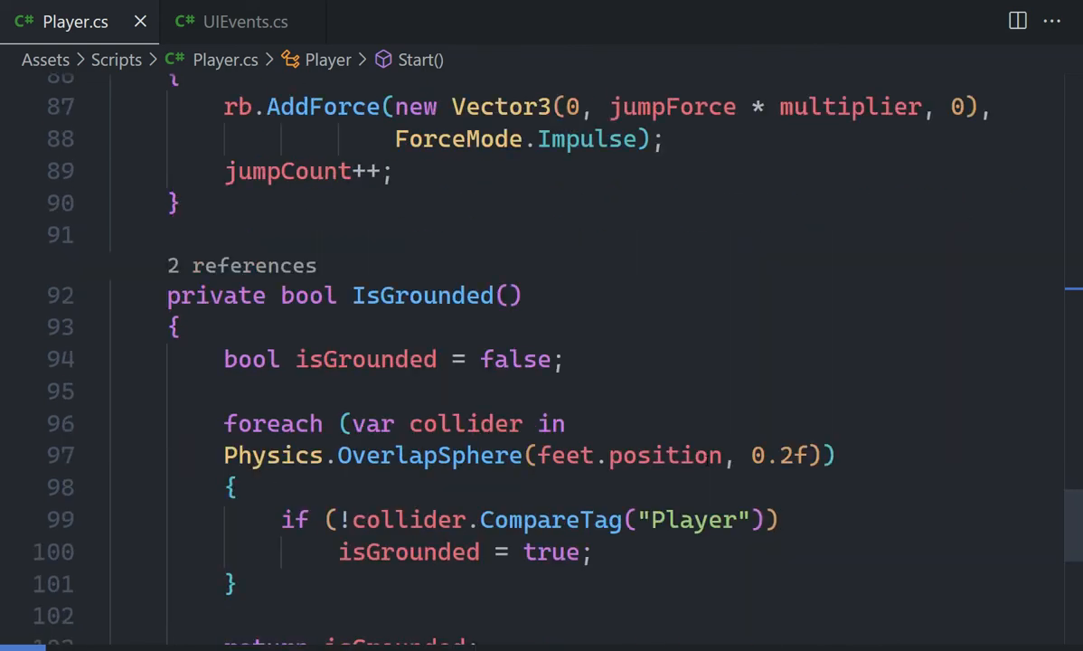
pyautogui.scroll(10, 707, 465)
pyautogui.scroll(-4, 706, 467)
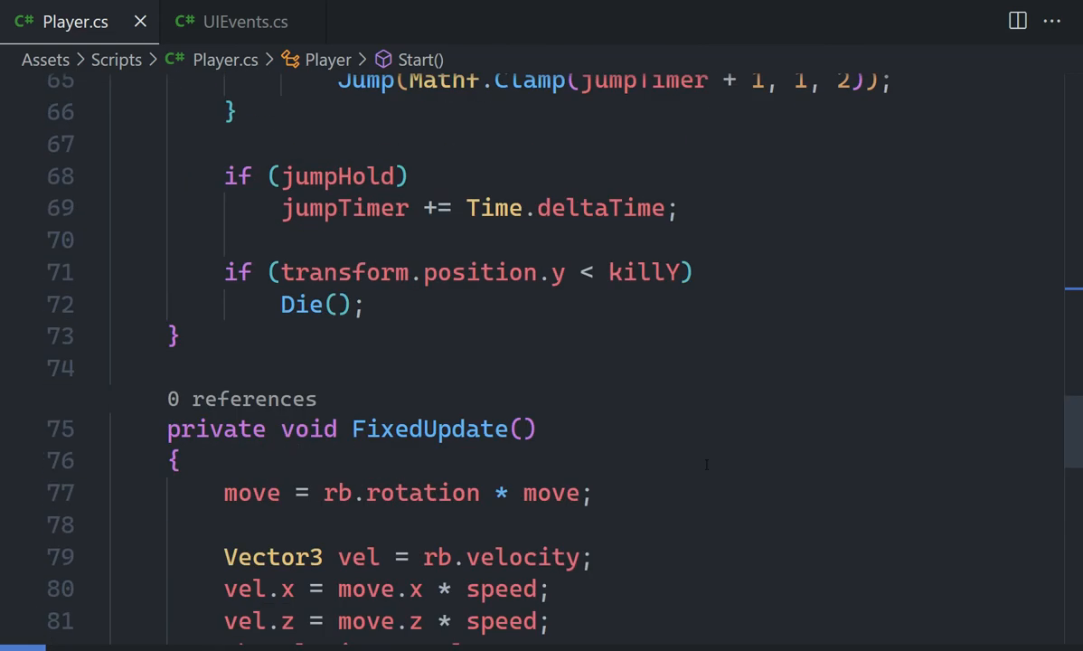
pyautogui.scroll(12, 679, 475)
pyautogui.click(436, 230)
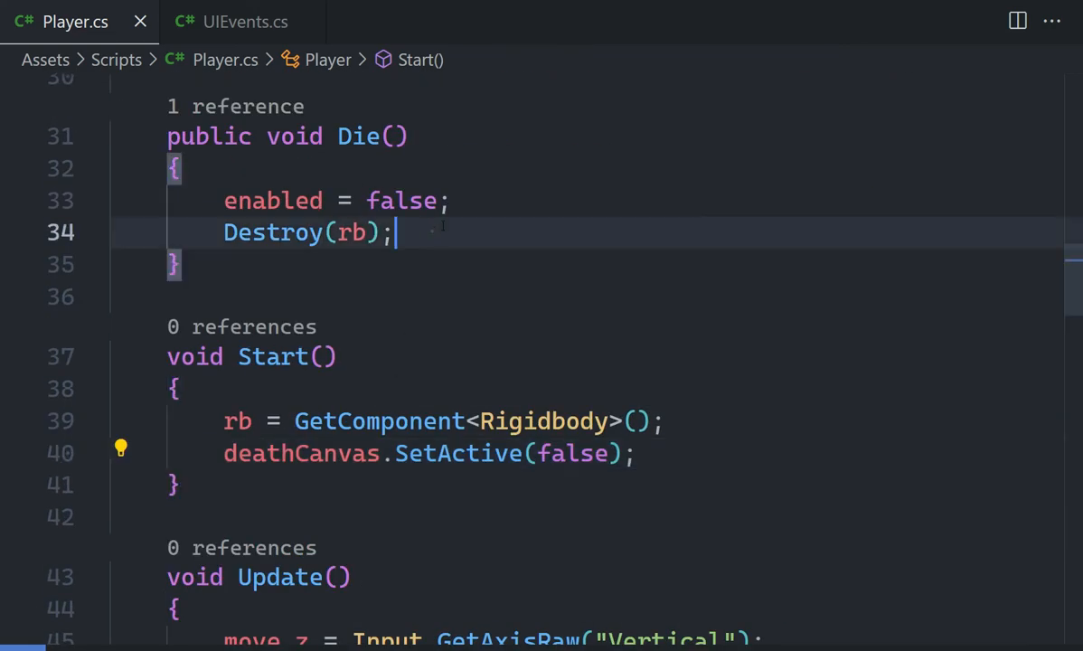
pyautogui.press('Return')
pyautogui.write('de')
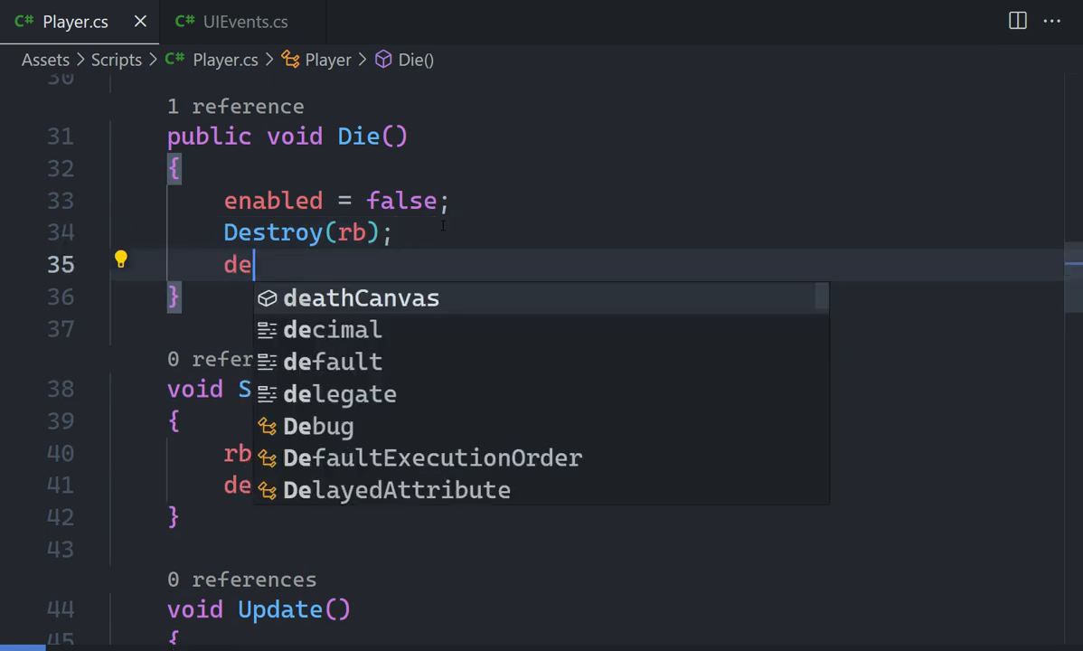
pyautogui.press('Tab')
pyautogui.write('.S')
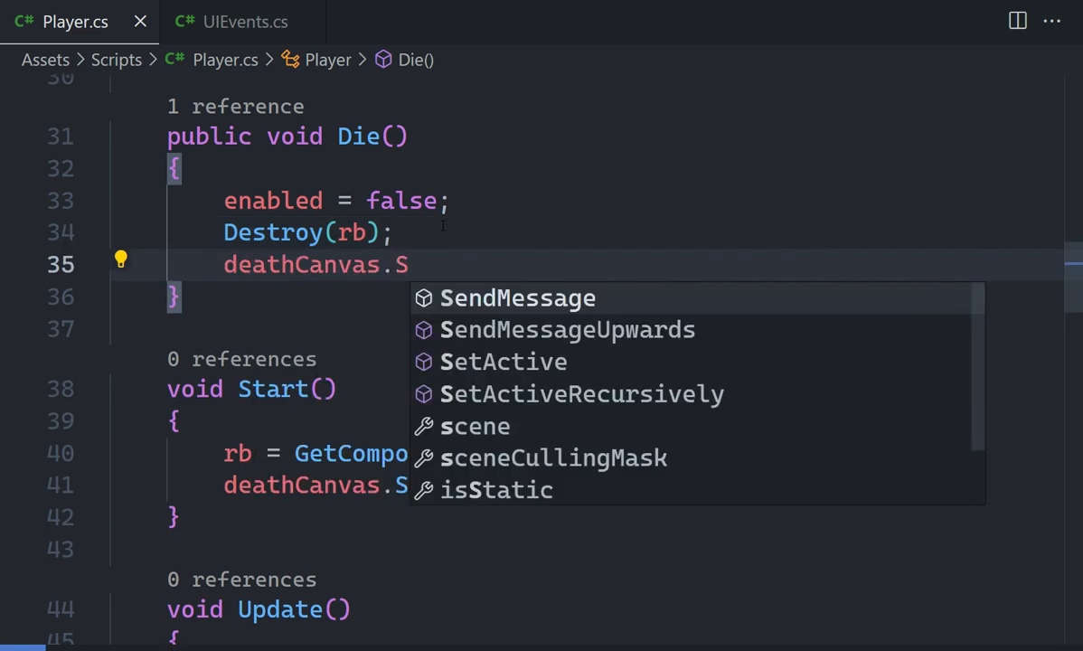
pyautogui.press('Down')
pyautogui.press('Down')
pyautogui.press('Tab')
pyautogui.write('(true)')
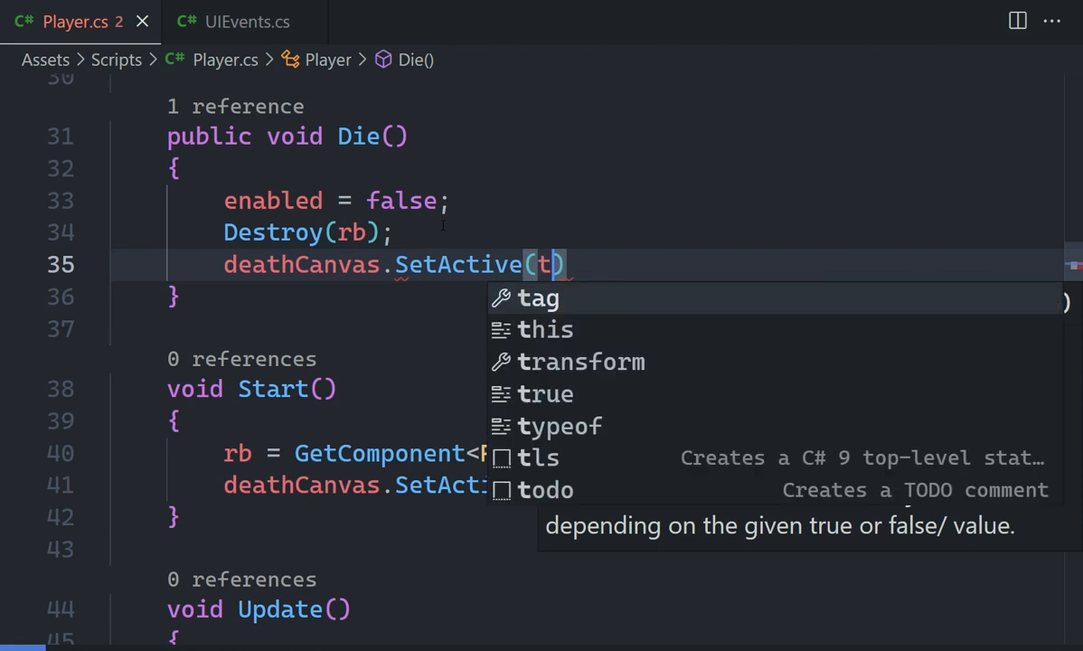
pyautogui.write(';')
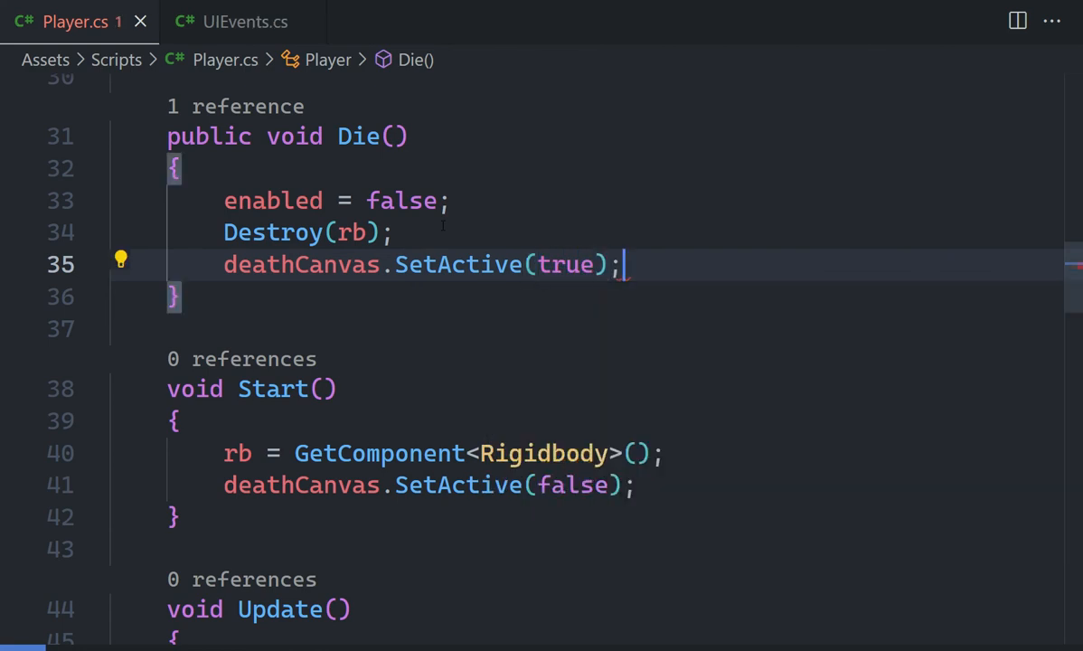
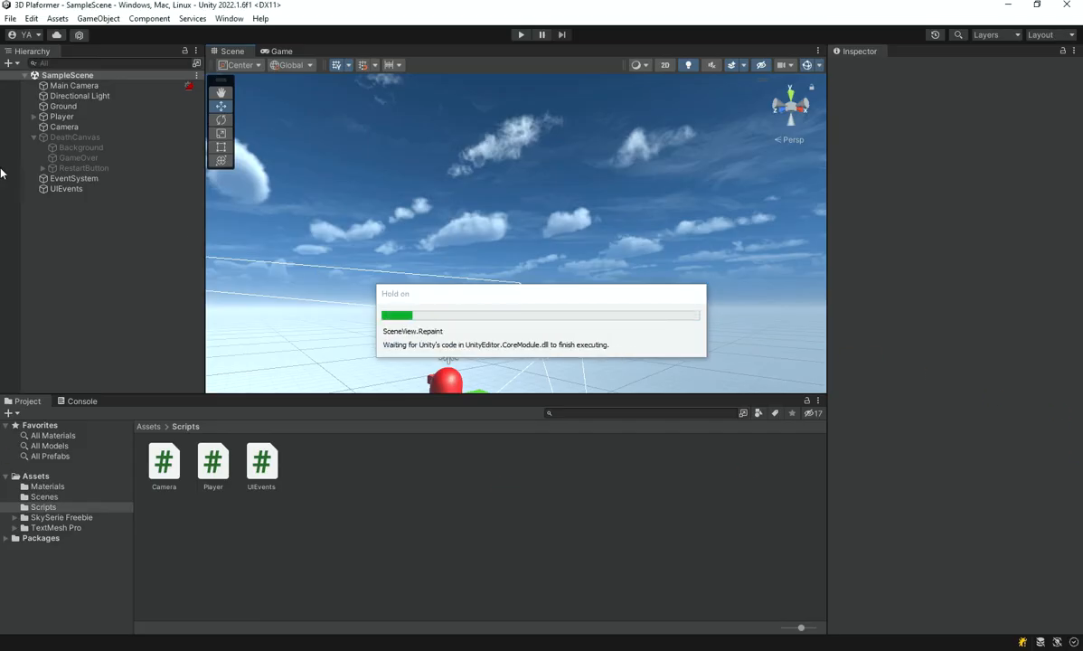
# Step: In Unity, assign the DeathCanvas object to the Death Canvas field of the Player object's Player script, then deselect it
pyautogui.click(87, 117)
pyautogui.scroll(-5, 949, 316)
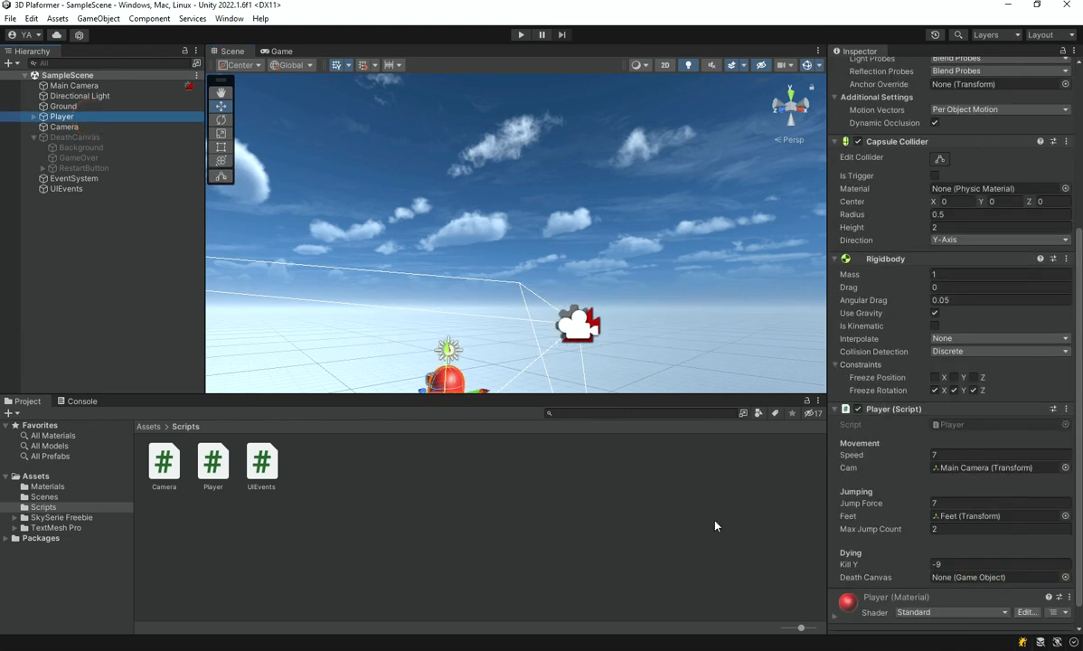
pyautogui.moveTo(90, 137); pyautogui.dragTo(999, 579)
pyautogui.click(366, 125)
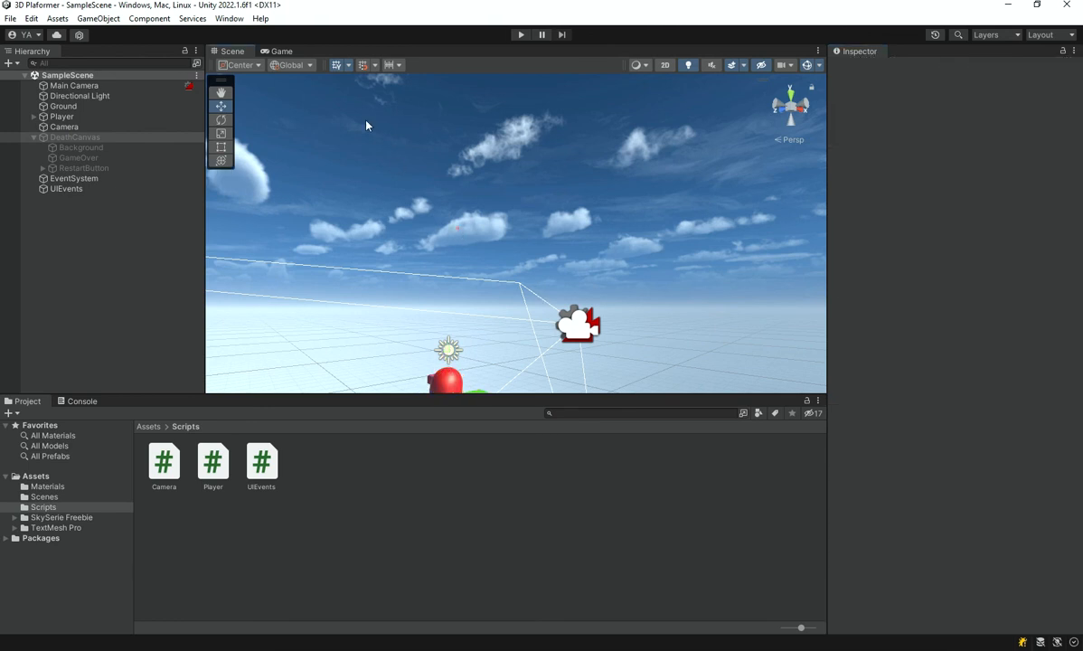
# Step: Maximize the Game view, play the scene, make the player fall off the platform to test dying, and stop the game
pyautogui.doubleClick(281, 52)
pyautogui.click(521, 34)
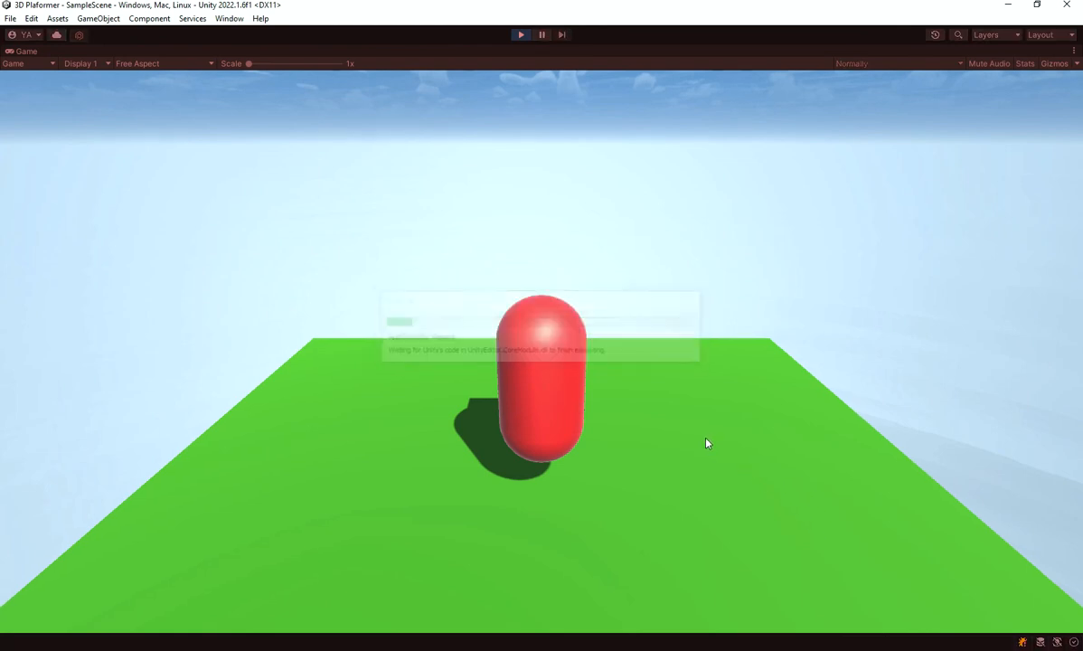
pyautogui.press('s')
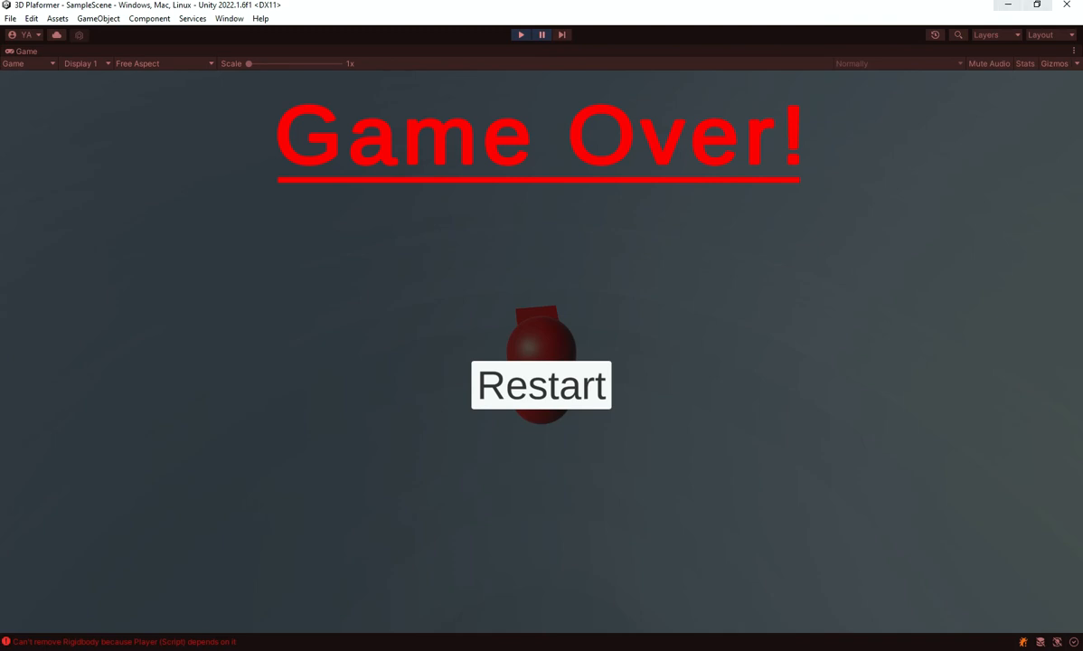
pyautogui.click(523, 34)
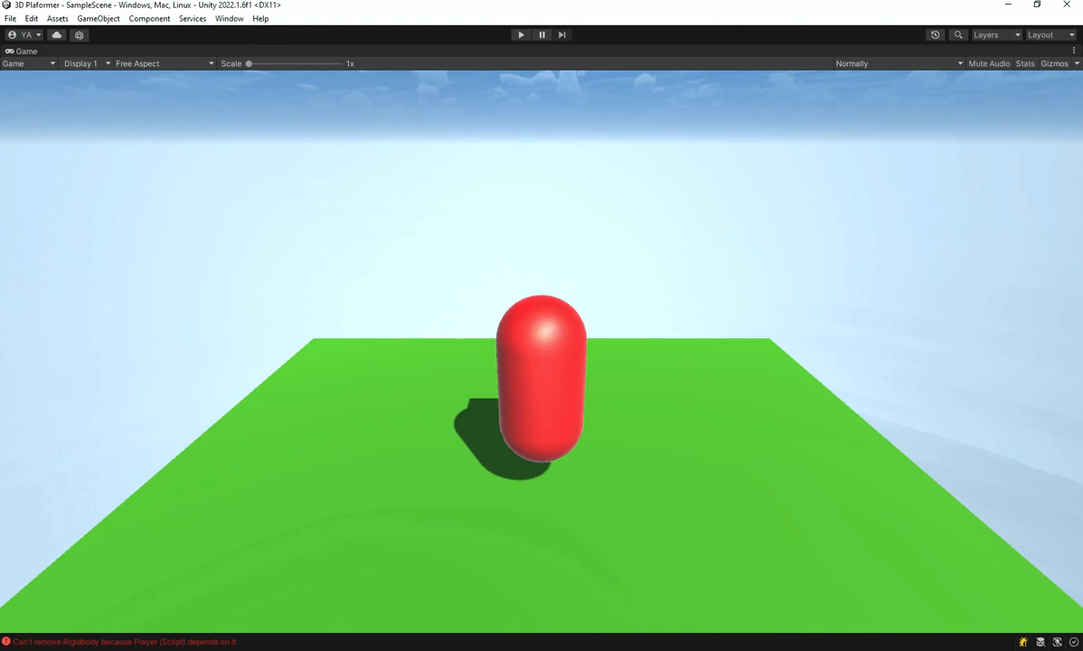
# Step: In Player.cs in Visual Studio Code, replace the enabled = false; line of the Die method with Destroy(this);
pyautogui.hotkey('alt', 'Tab')
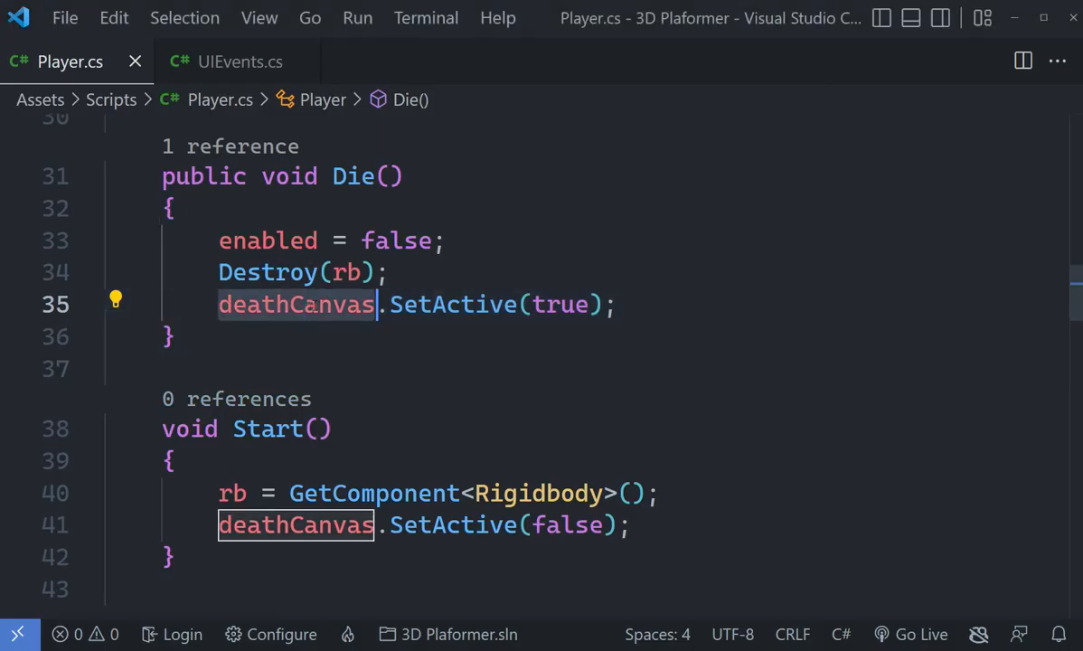
pyautogui.doubleClick(308, 305)
pyautogui.moveTo(364, 240); pyautogui.dragTo(260, 240)
pyautogui.moveTo(434, 241); pyautogui.dragTo(218, 241)
pyautogui.write('Destroy')
pyautogui.press('Tab')
pyautogui.write('(thi')
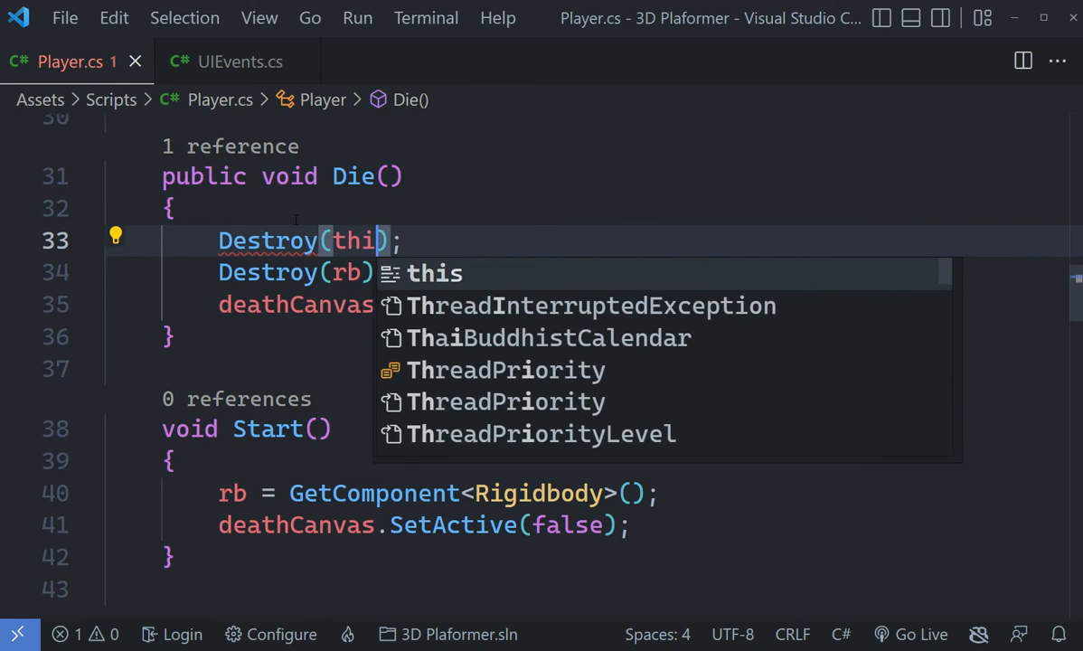
pyautogui.write('s')
pyautogui.press('End')
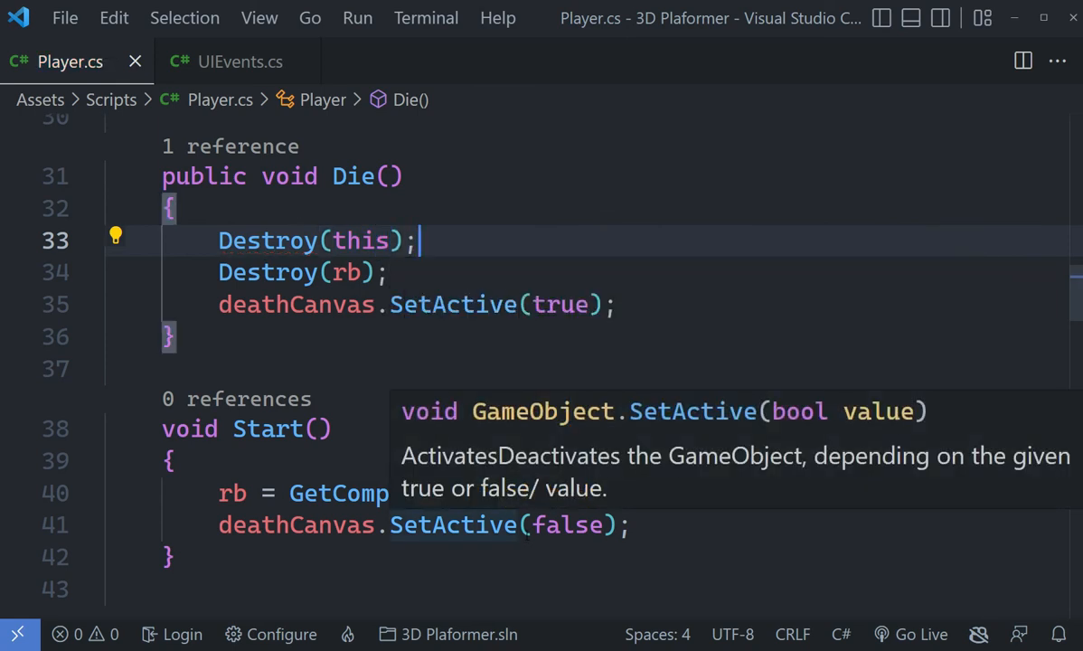
# Step: Set Cursor.lockState = CursorLockMode.None on a new line at the end of the Die method
pyautogui.hotkey('alt', 'Tab')
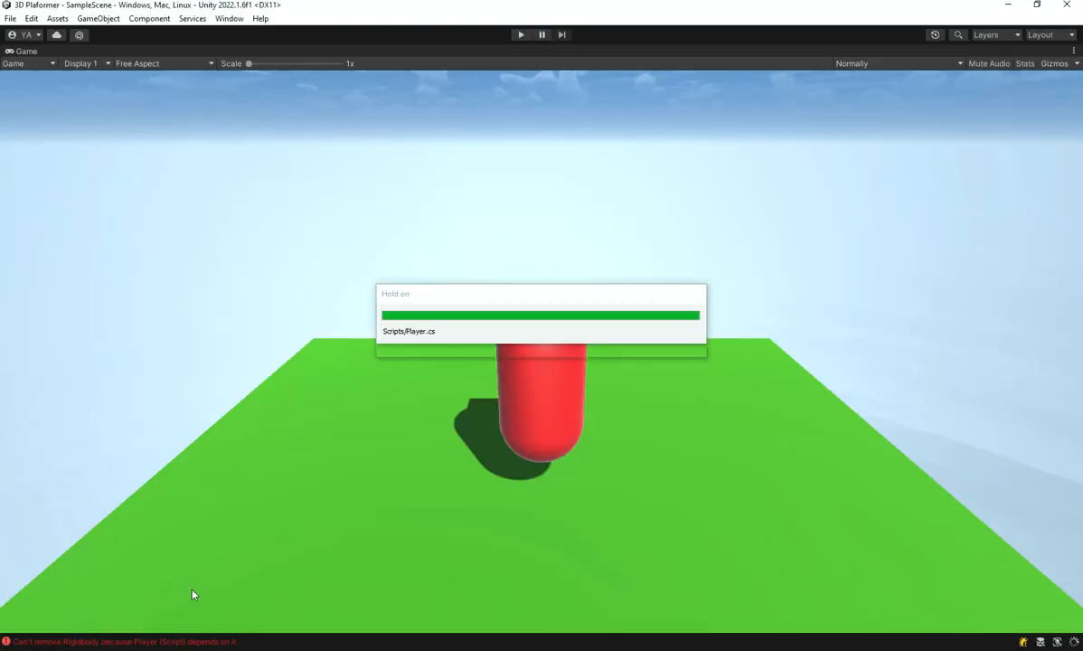
pyautogui.hotkey('alt', 'Tab')
pyautogui.click(642, 298)
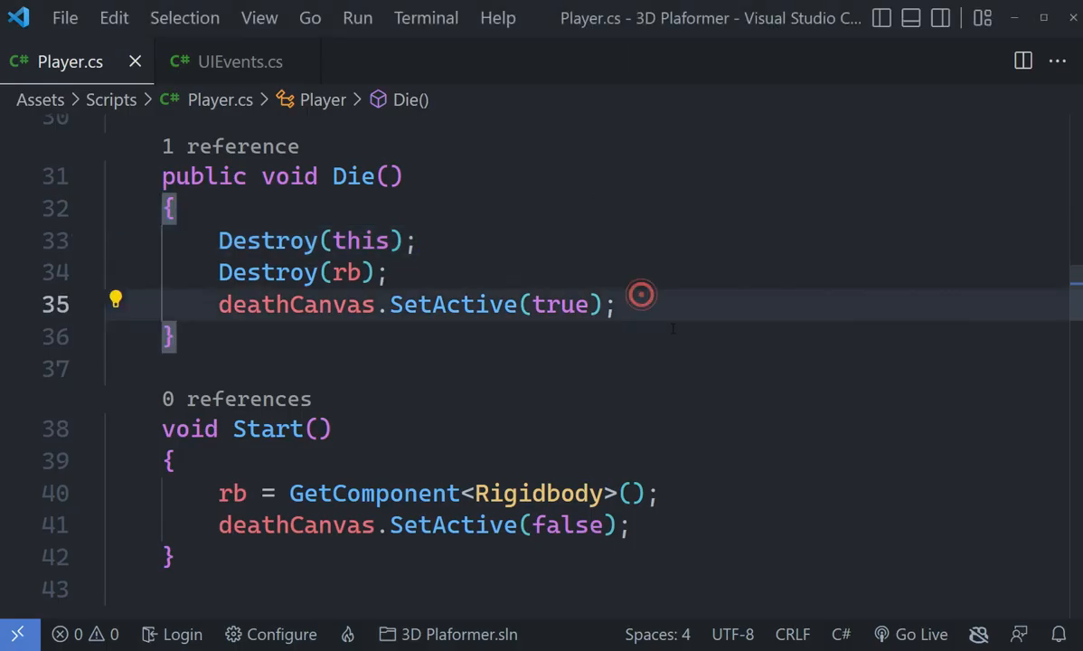
pyautogui.press('Return')
pyautogui.write('Cur')
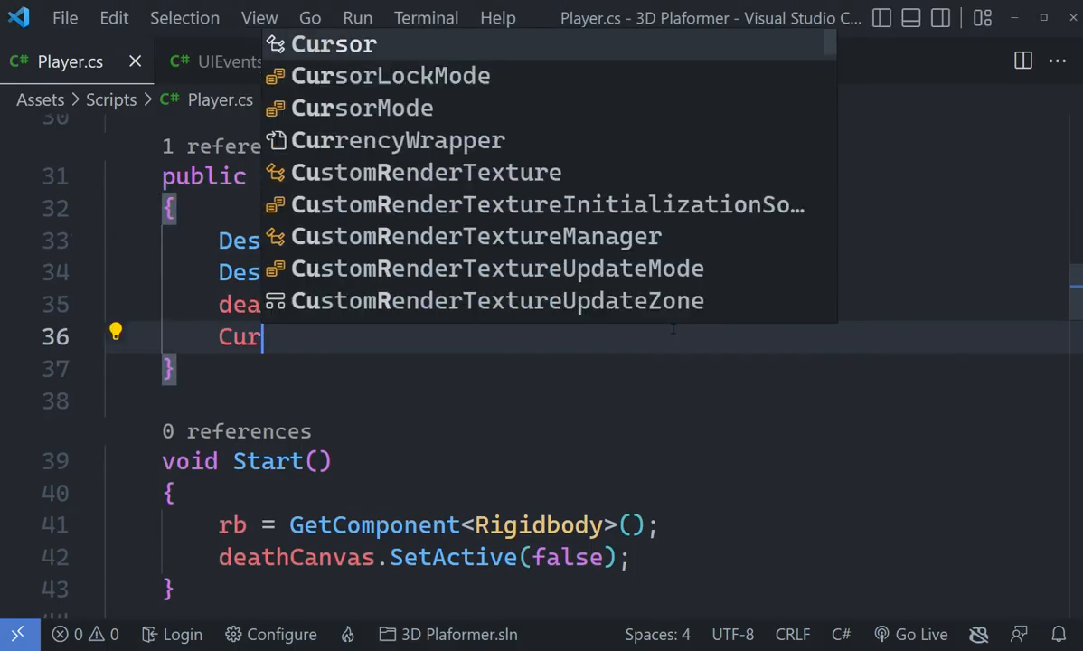
pyautogui.write('sor.')
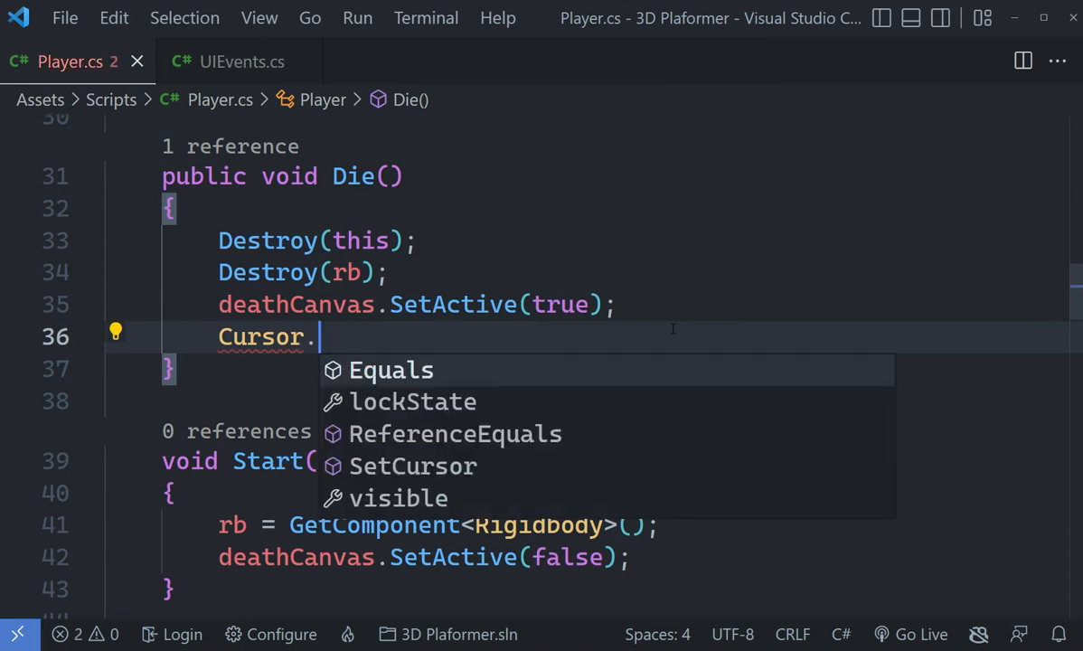
pyautogui.write('lockState =')
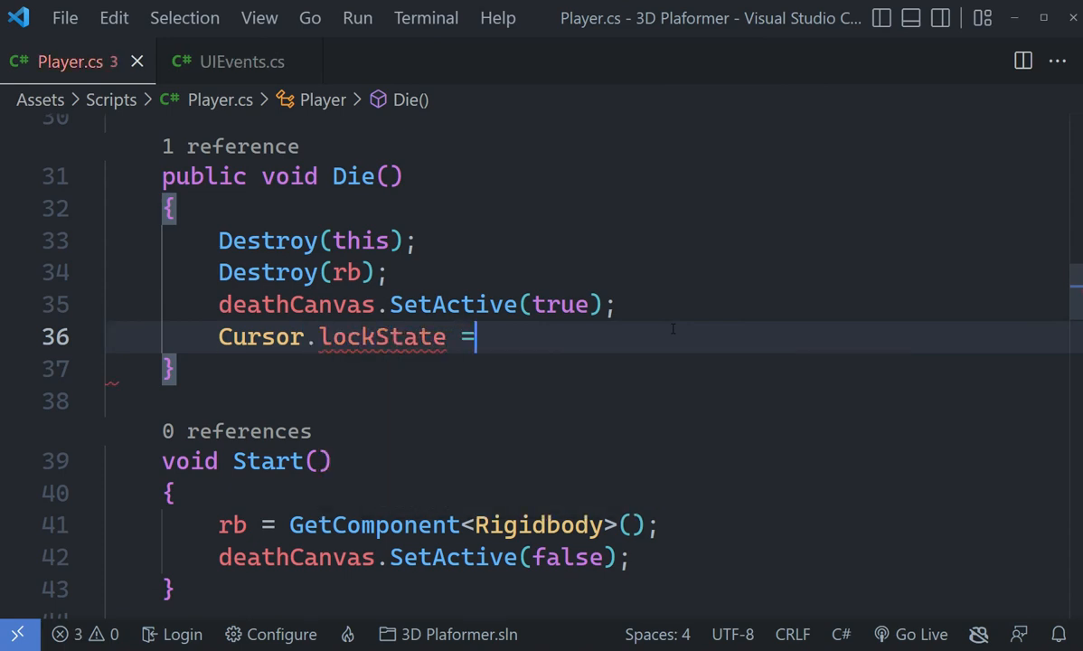
pyautogui.write(' C')
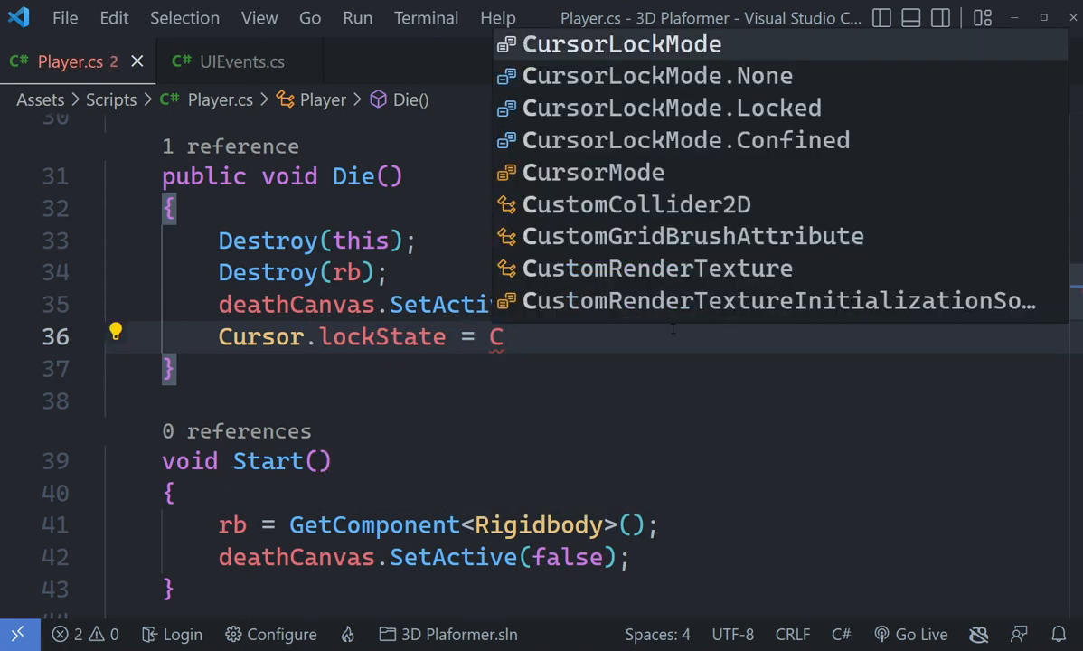
pyautogui.press('Down')
pyautogui.press('Down')
pyautogui.press('Down')
pyautogui.press('Up')
pyautogui.press('Up')
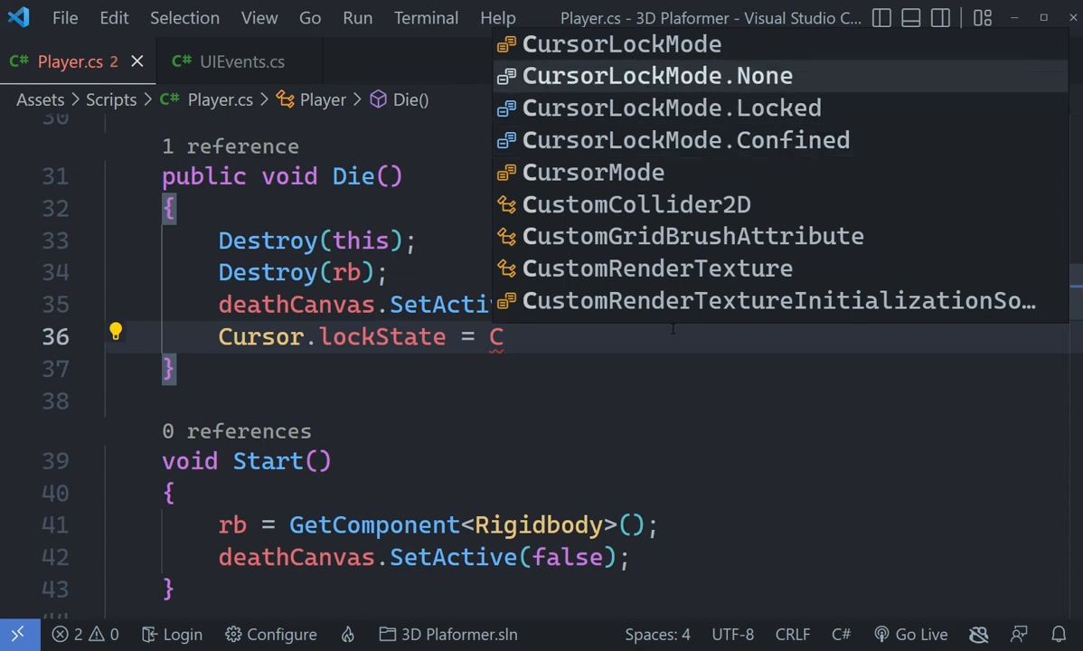
pyautogui.press('Return')
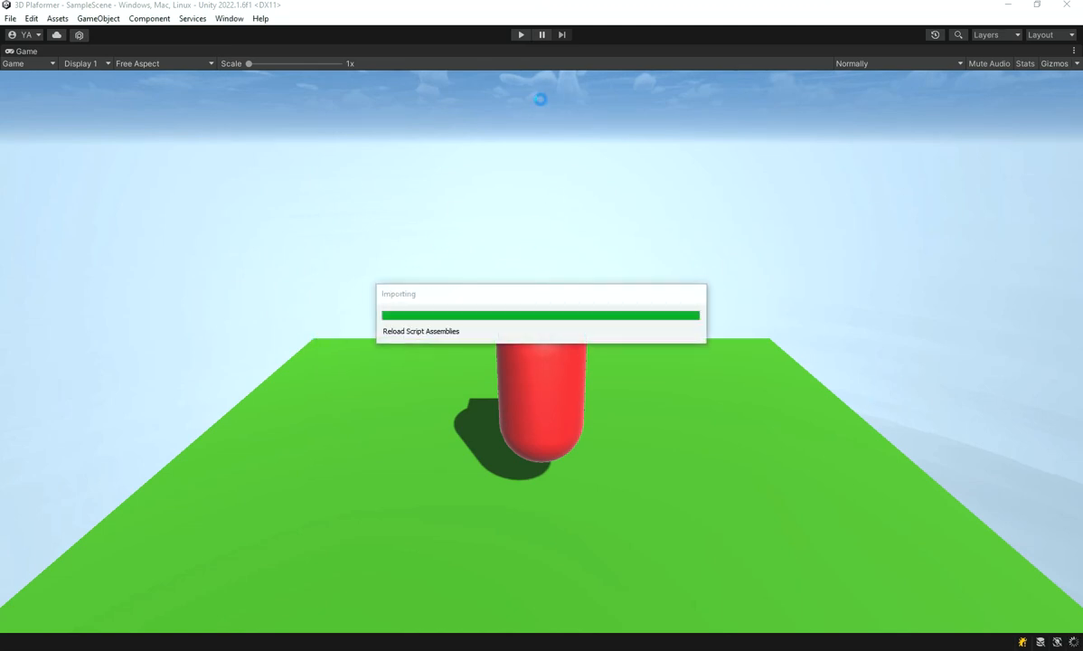
# Step: In Unity, play the scene, walk the player off the platform, and restart the level from the Game Over screen
pyautogui.click(520, 34)
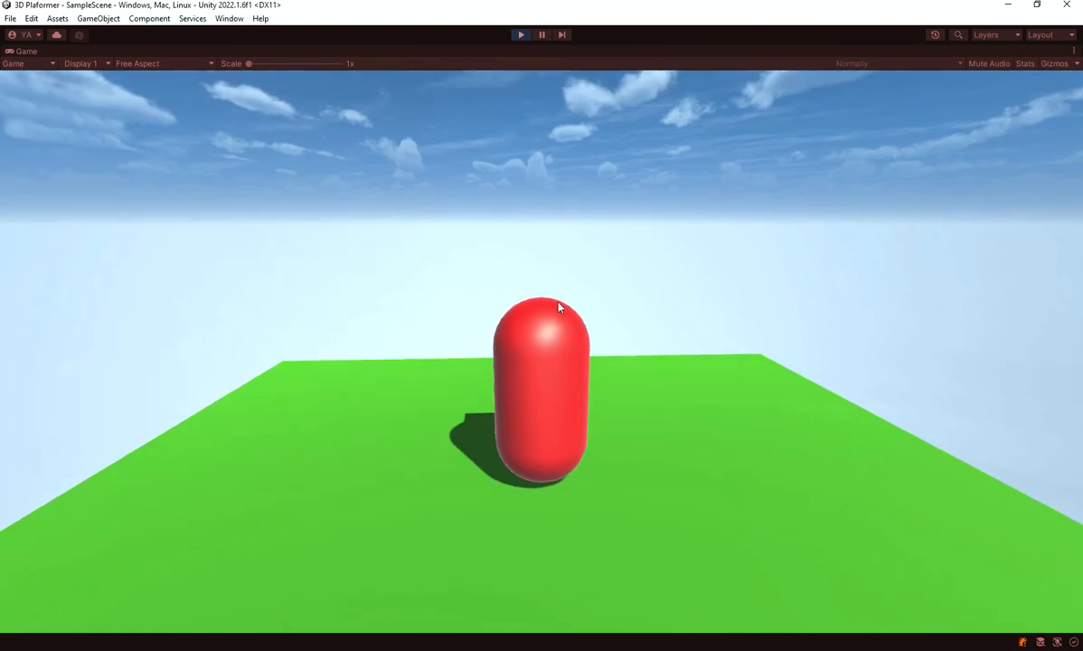
pyautogui.click(560, 306)
pyautogui.press('w')
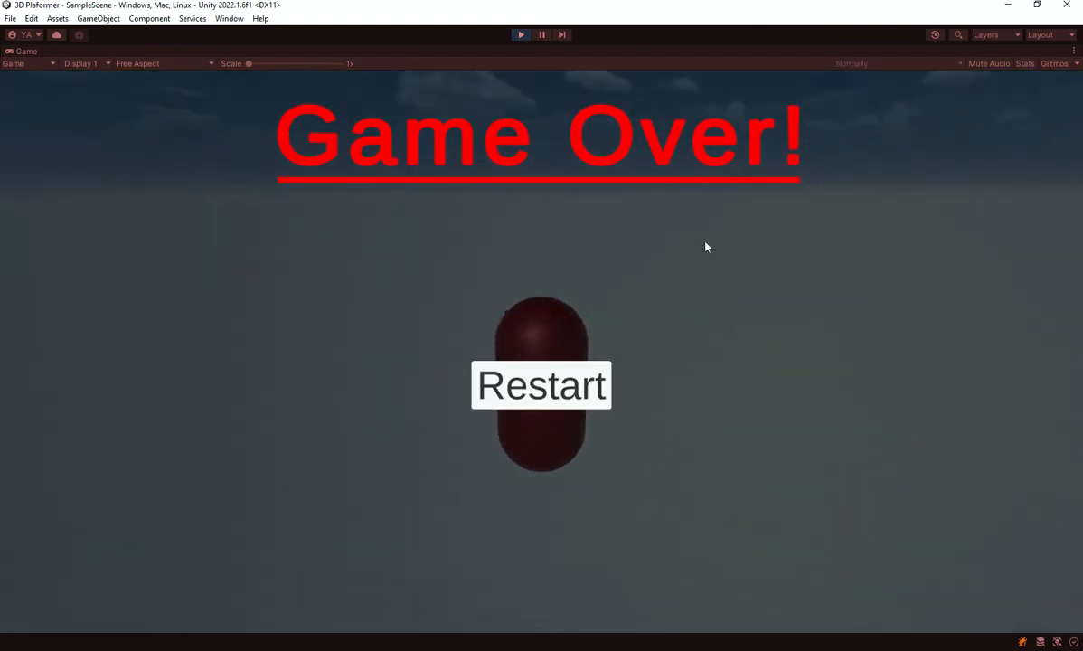
pyautogui.click(541, 402)
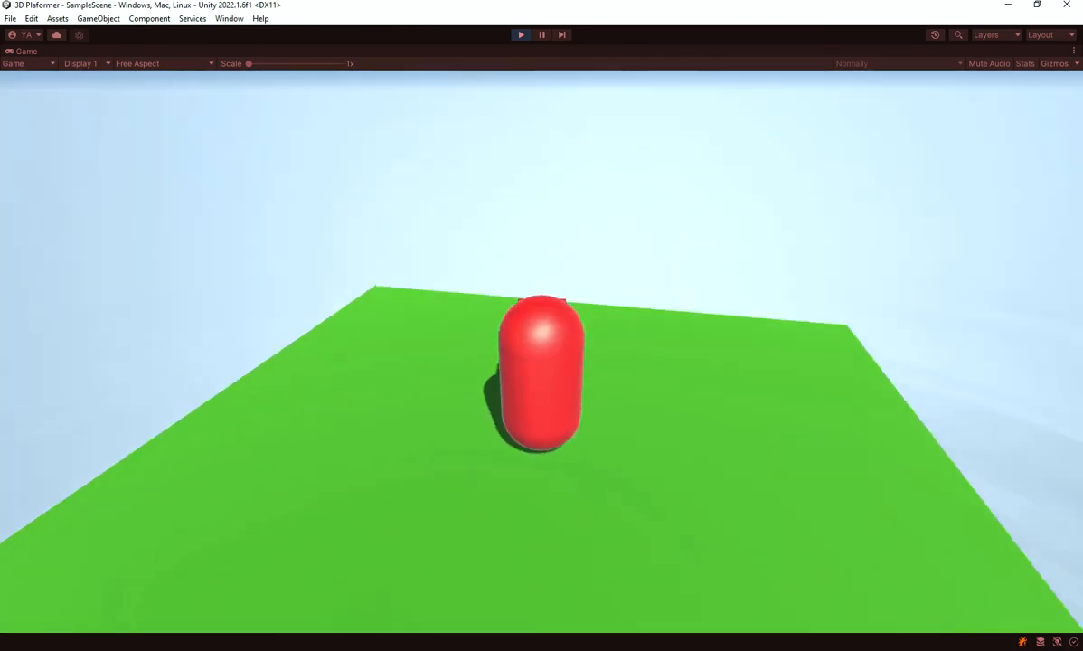
# Step: Move and jump around the platform to test the player controls in the restarted level
pyautogui.press('w')
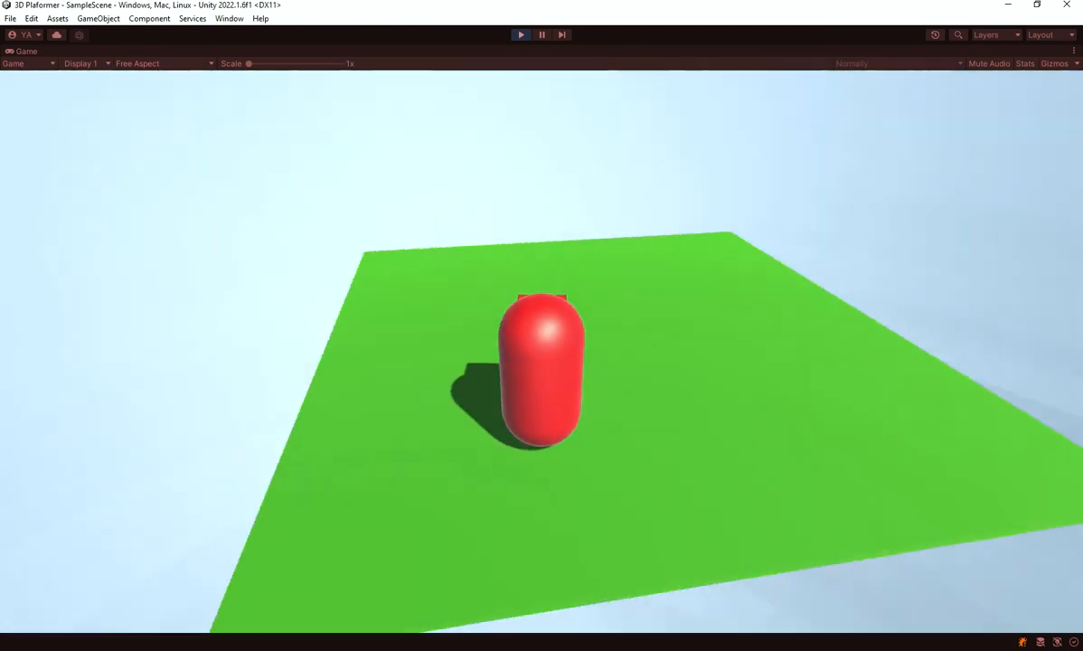
pyautogui.press('w')
pyautogui.press('space')
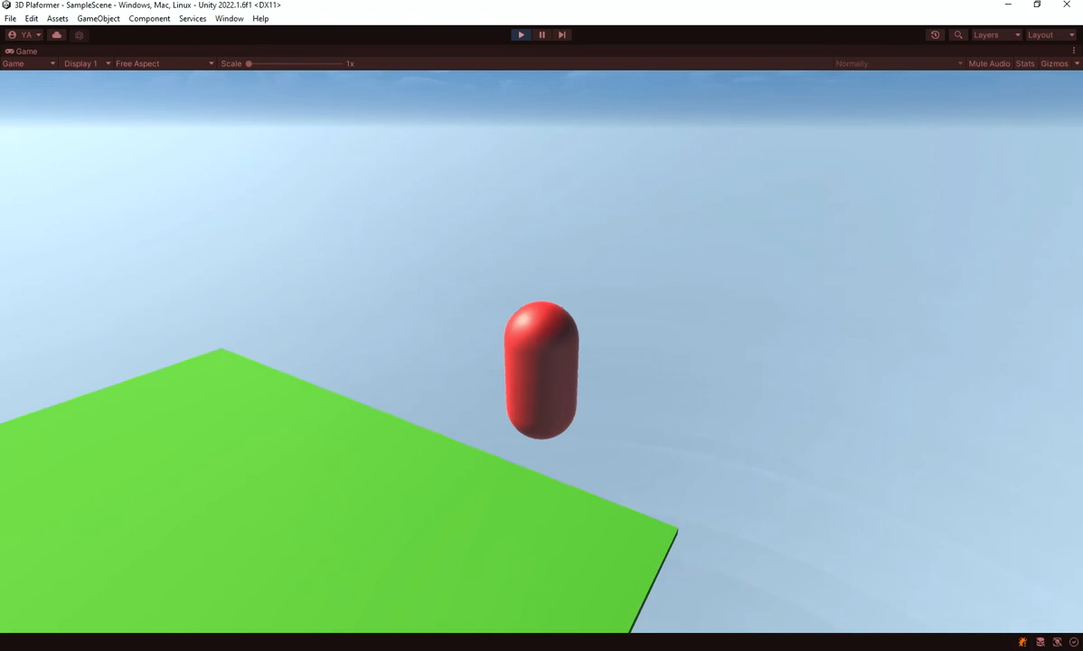
pyautogui.press('w')
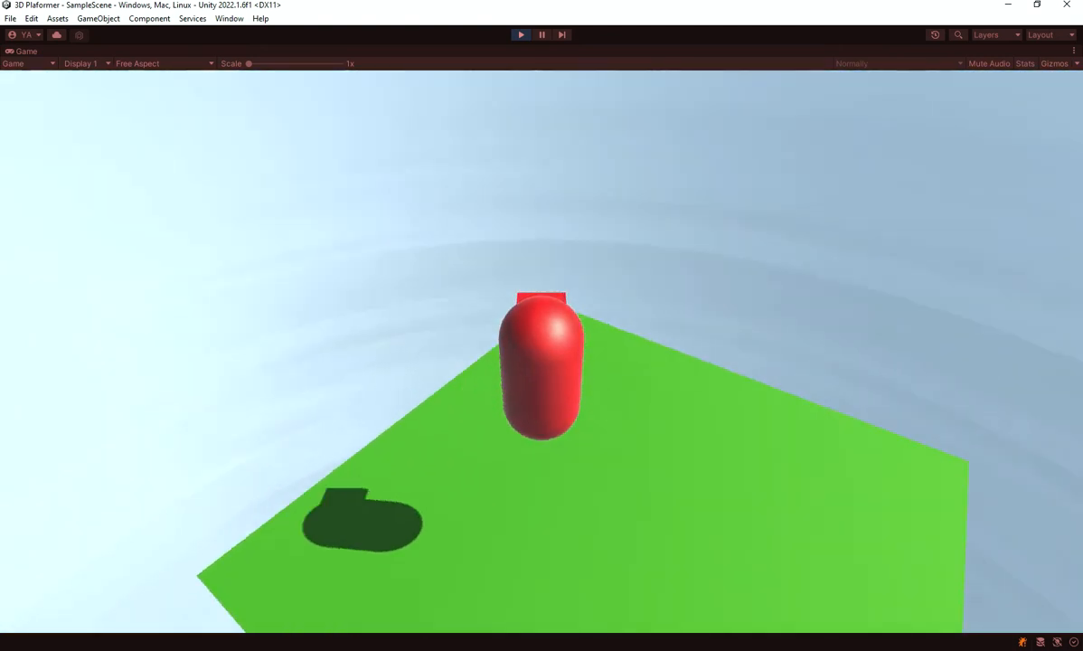
pyautogui.press('space')
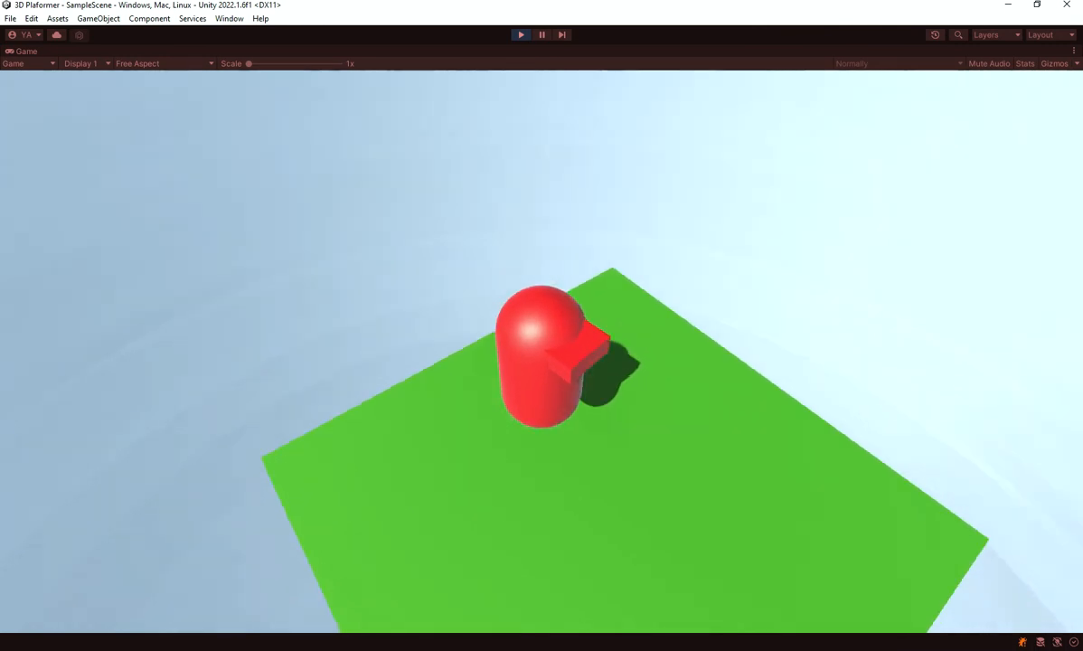
pyautogui.press('space')
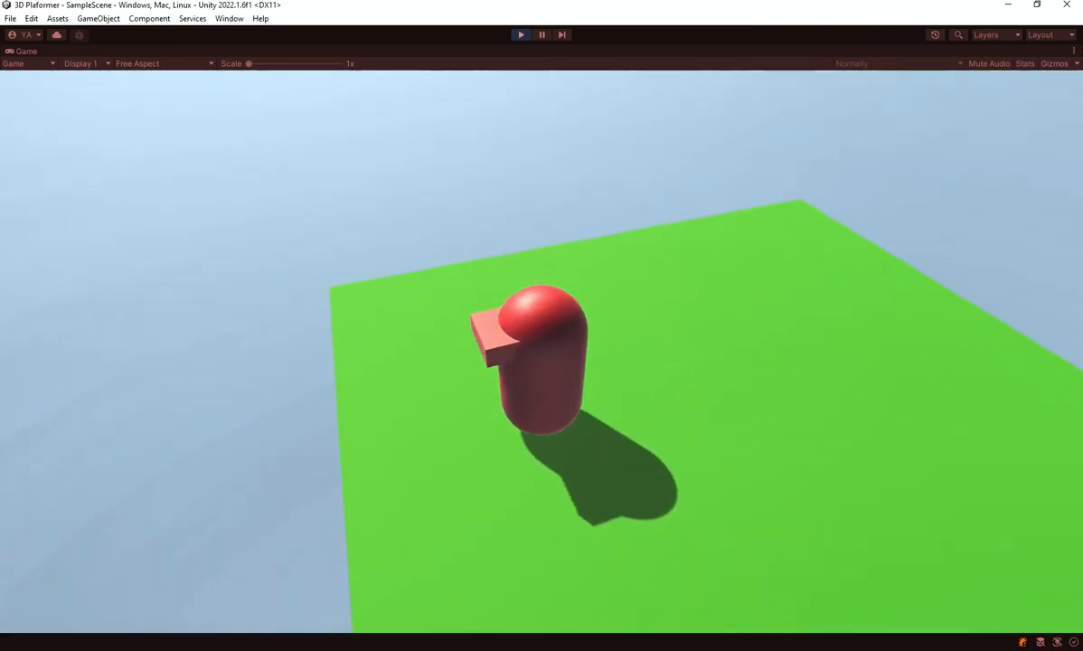
pyautogui.press('w')
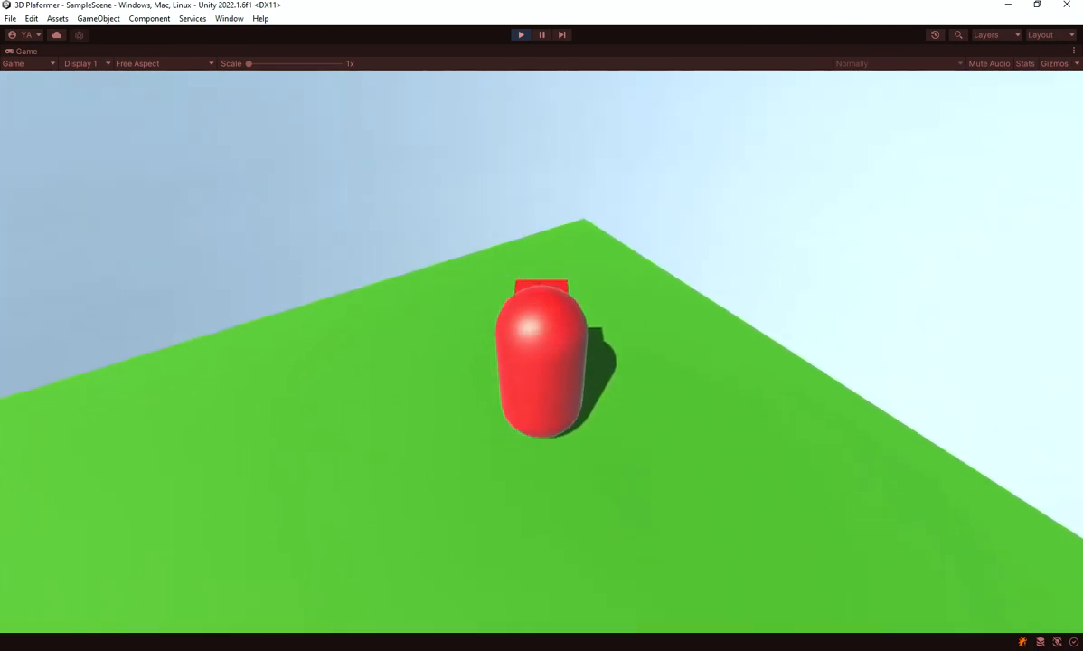
pyautogui.press('s')
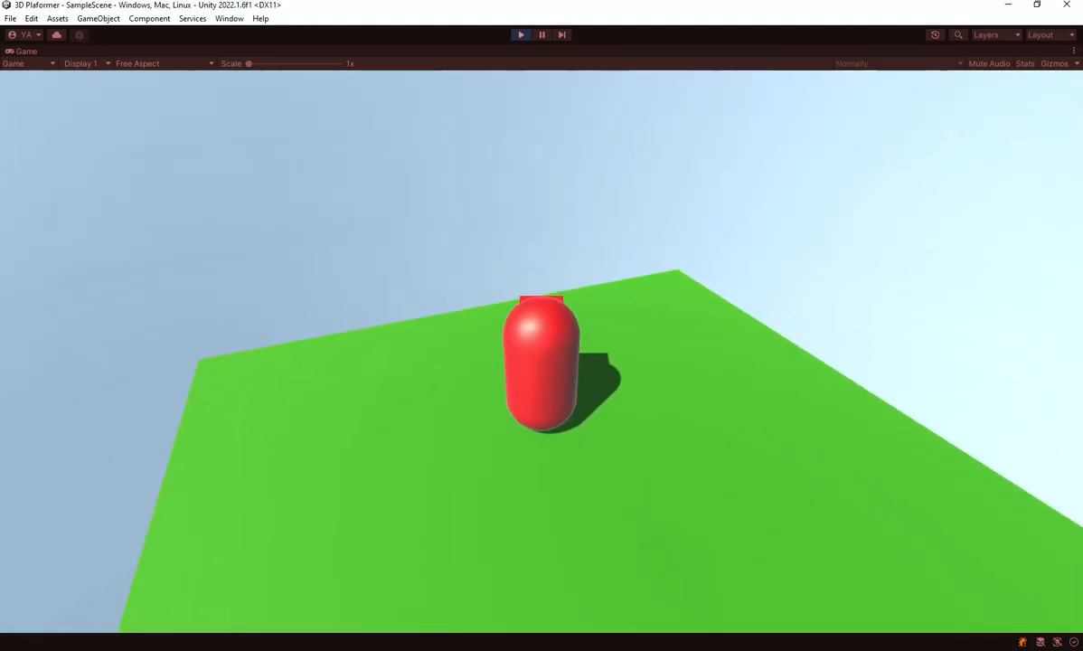